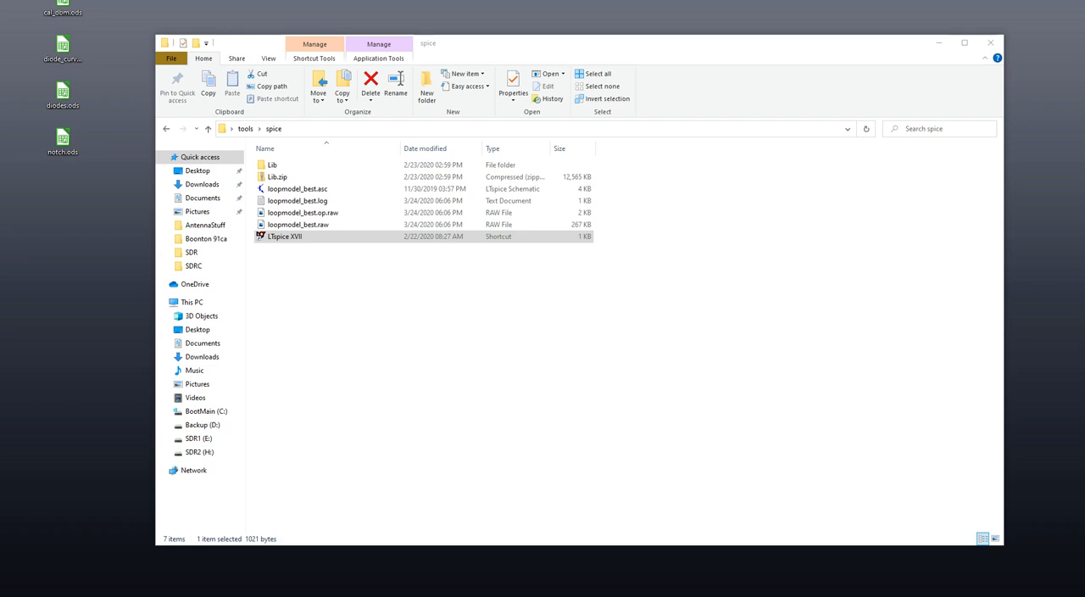
- Close the WGL_Schematic.png reference image and start a new blank schematic in LTspice XVII
drag(467, 105, 598, 46)
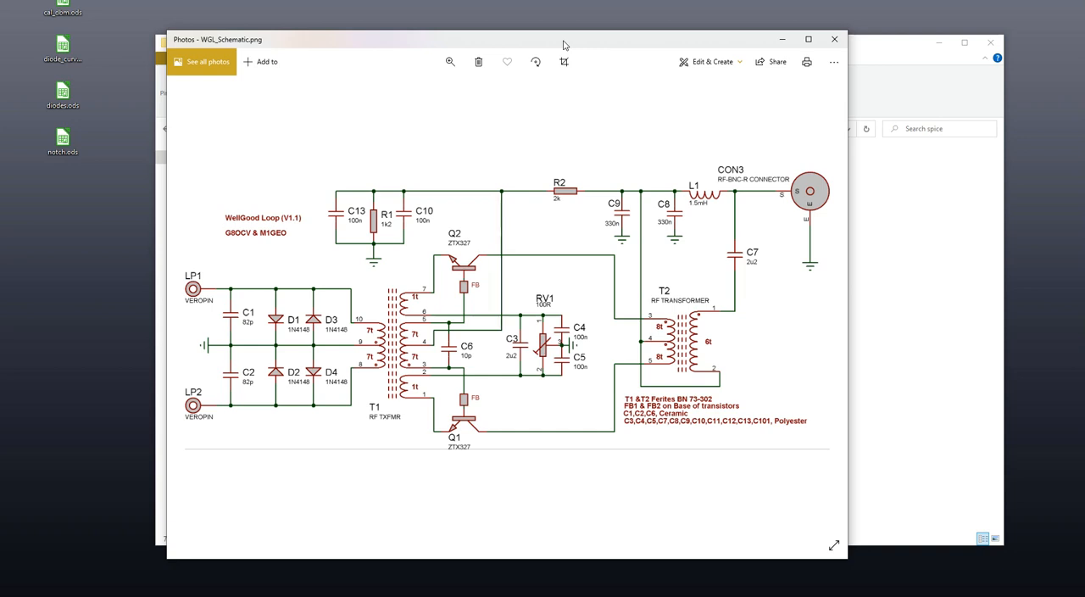
key(alt+F4)
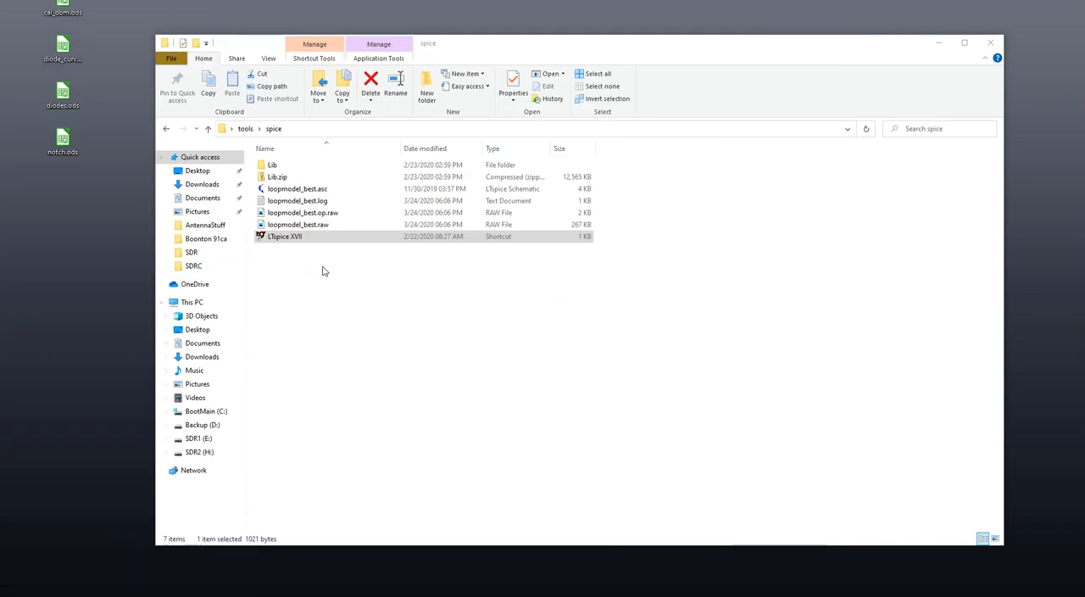
double_click(286, 237)
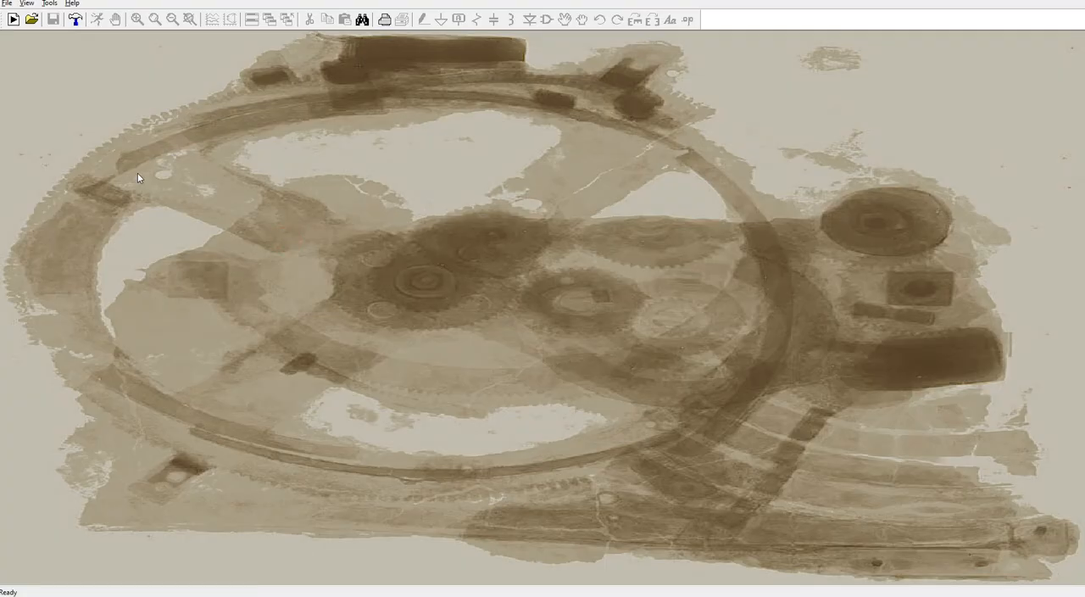
click(8, 4)
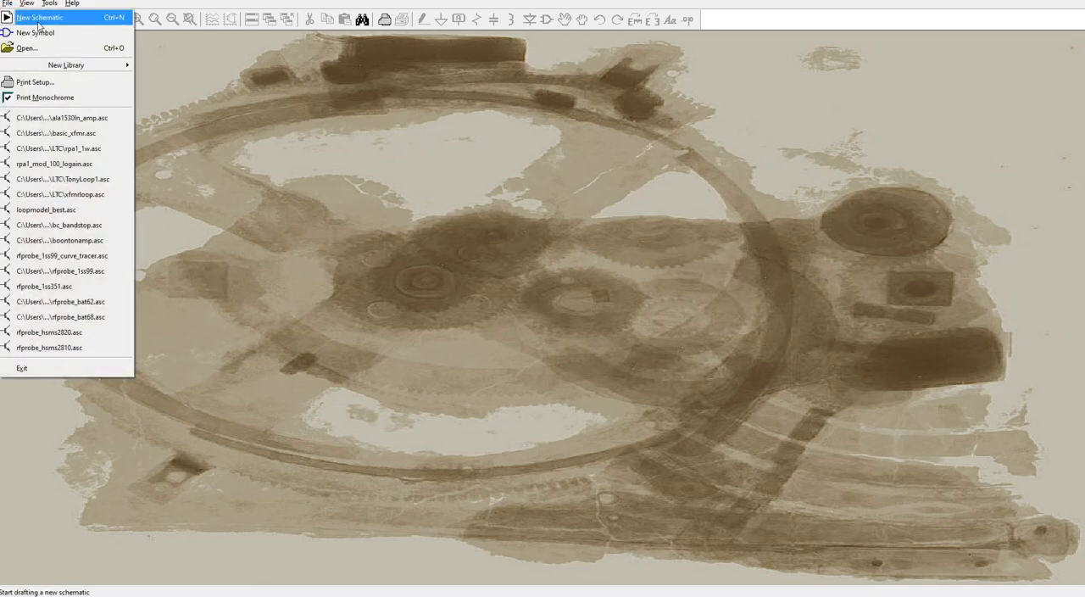
click(38, 18)
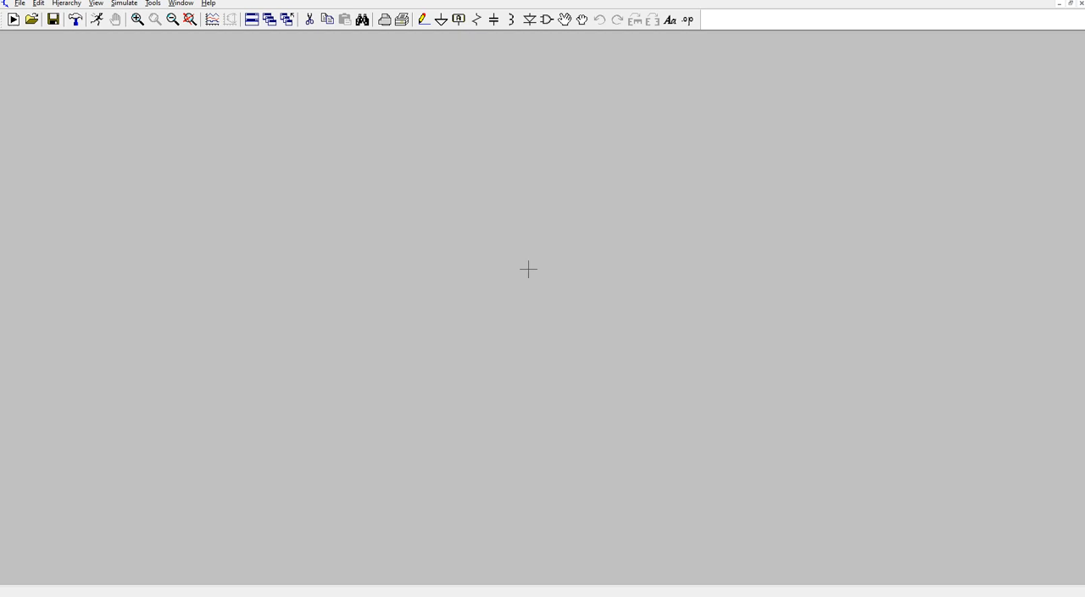
- Place a vertical inductor in the left half of the blank schematic
click(512, 19)
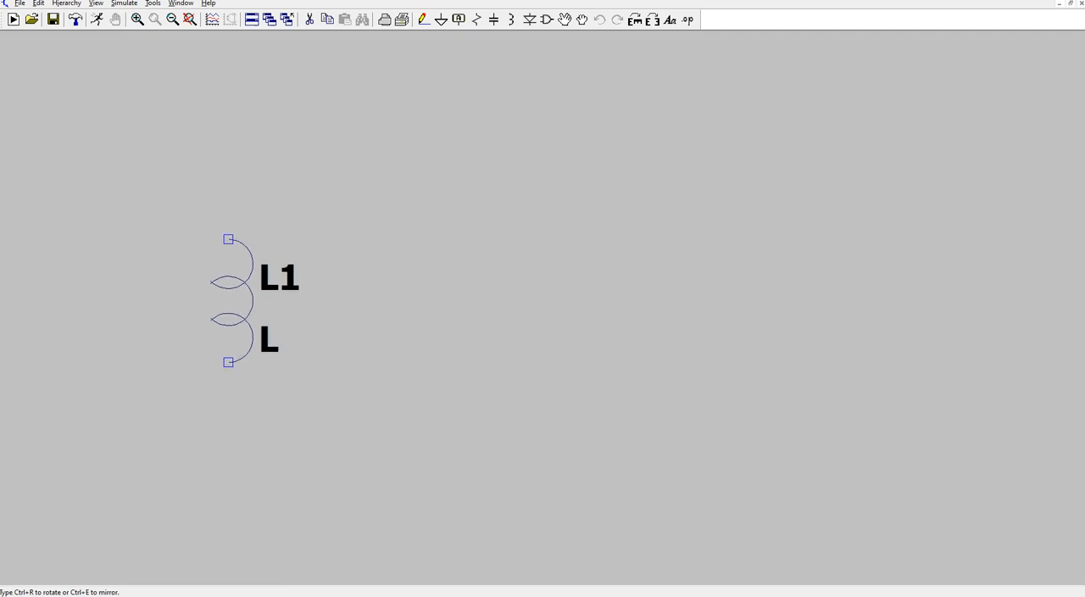
click(229, 239)
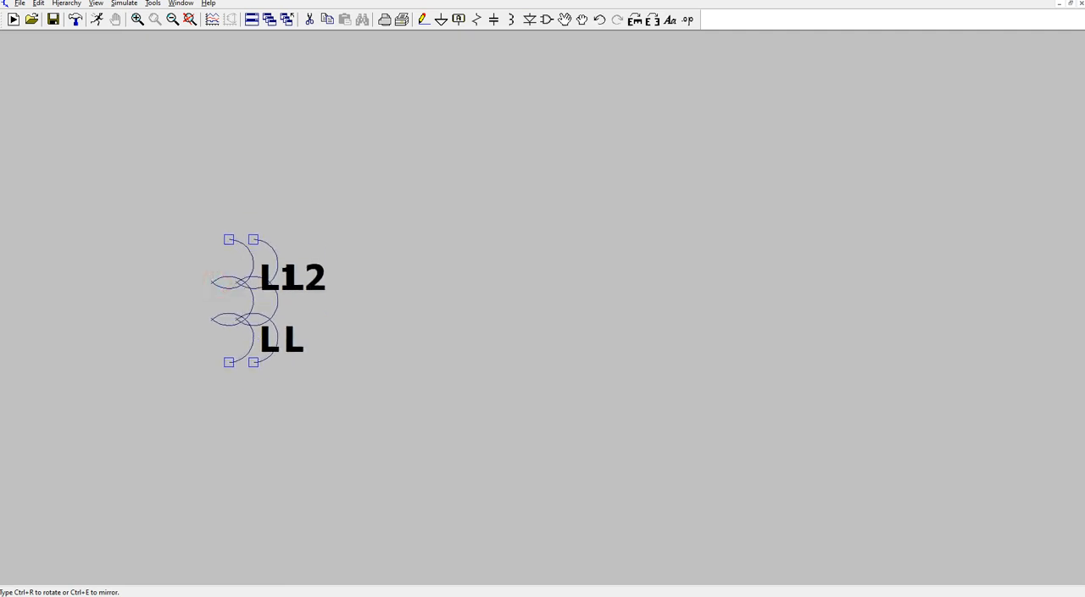
scroll(254, 285, down, 3)
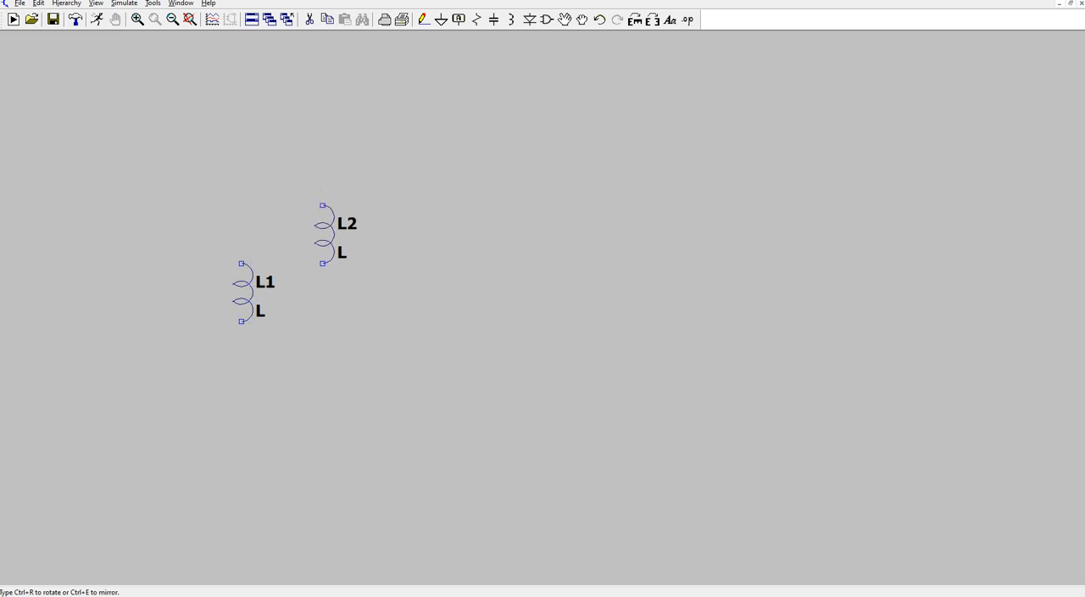
- Place four mirrored inductors in a vertical column to the right of L1, with the middle two joined end to end
click(635, 20)
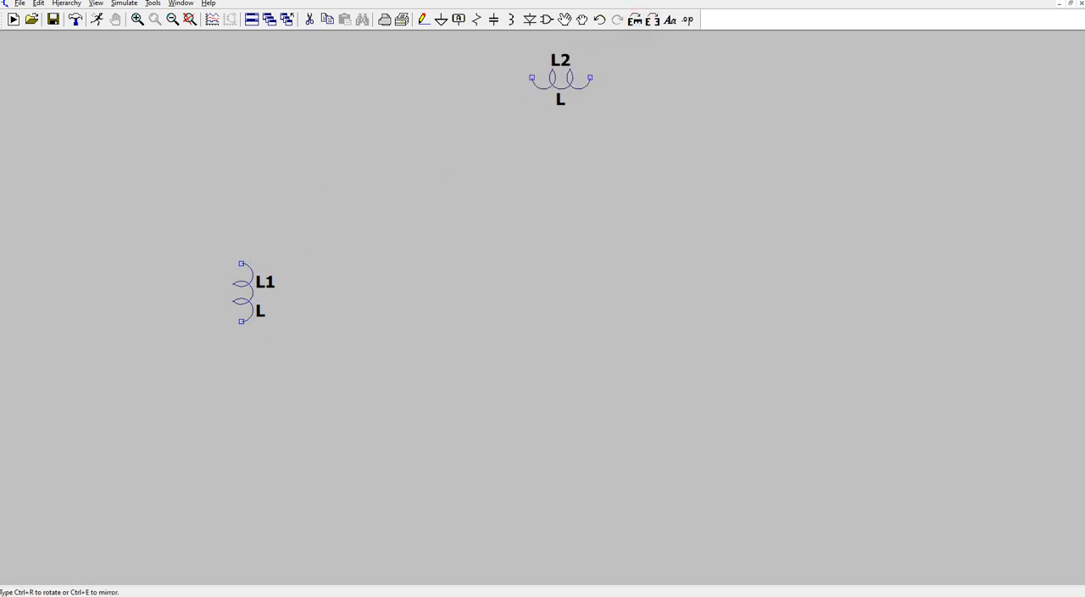
click(637, 21)
click(637, 21)
click(636, 21)
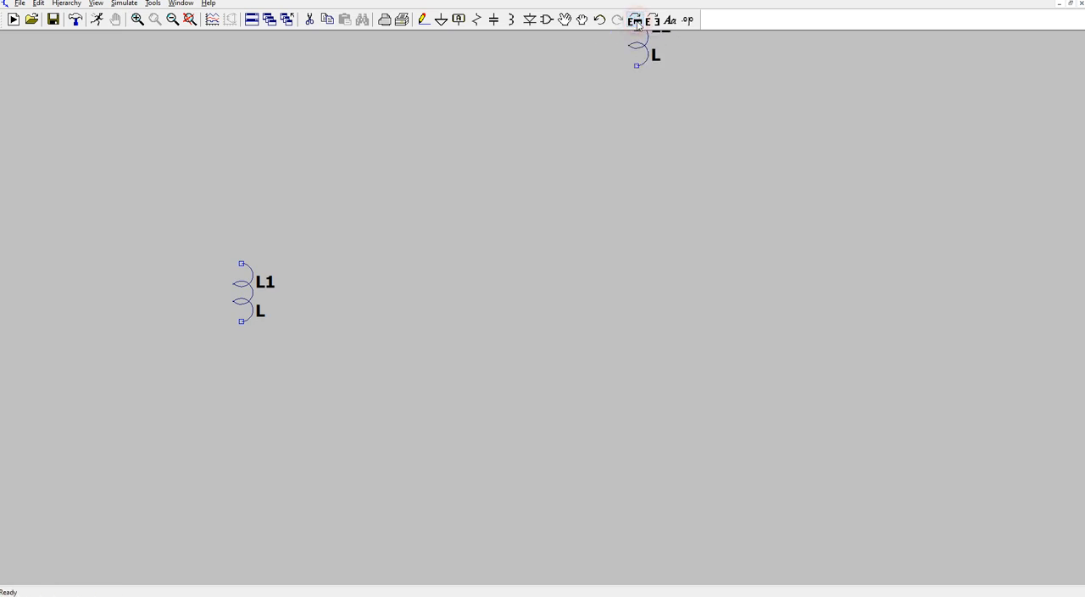
click(652, 19)
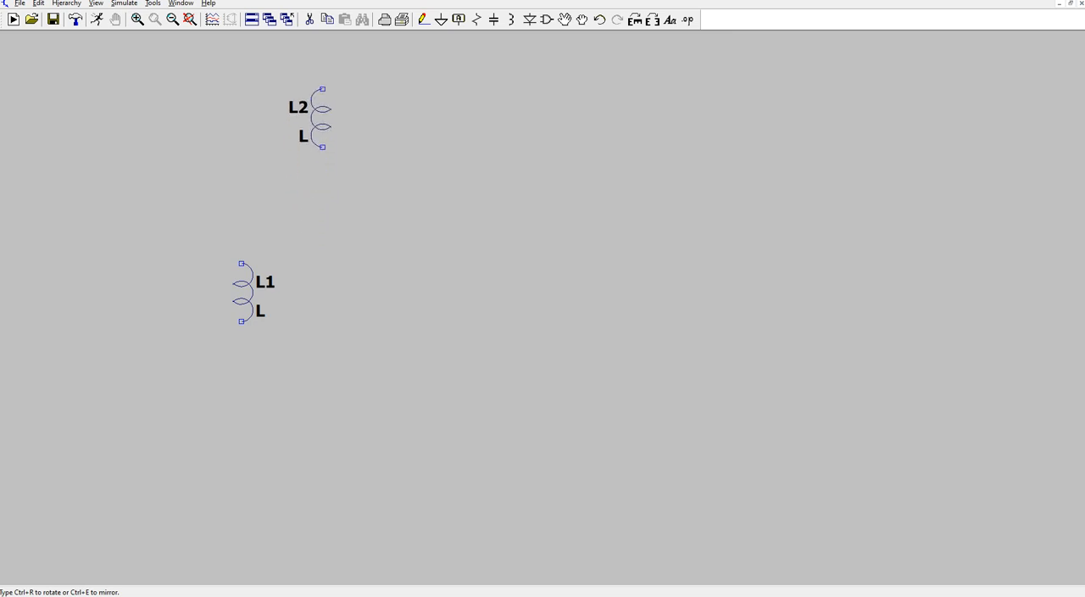
click(322, 118)
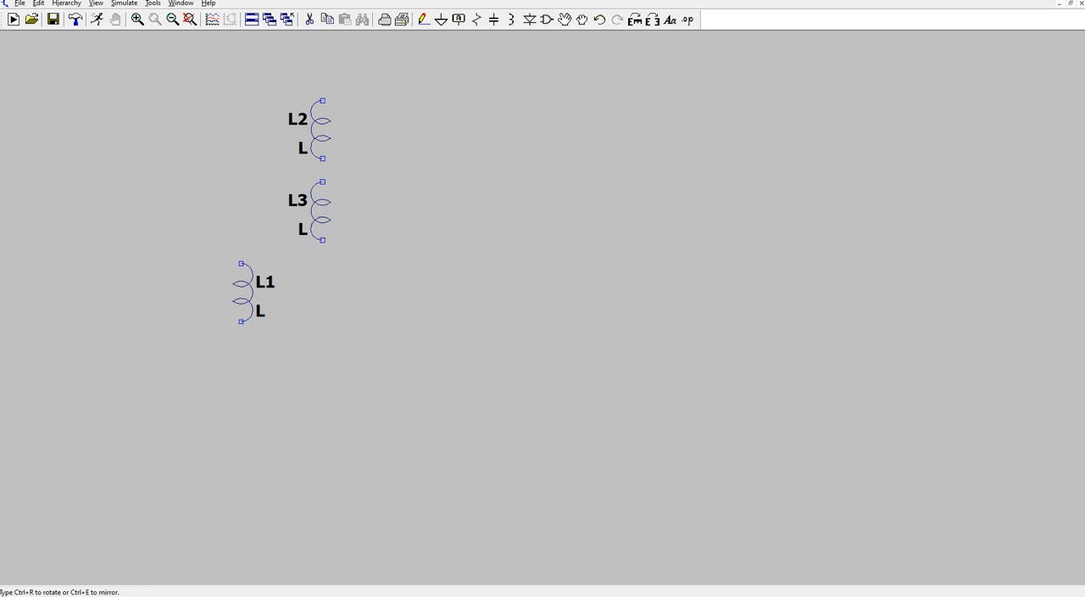
click(321, 209)
click(318, 265)
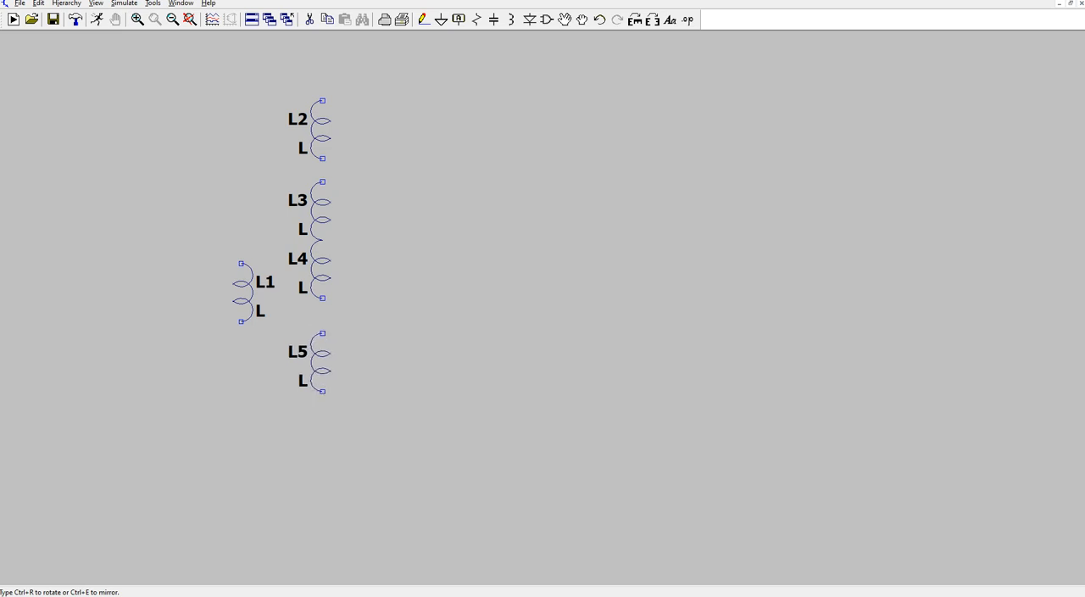
click(322, 349)
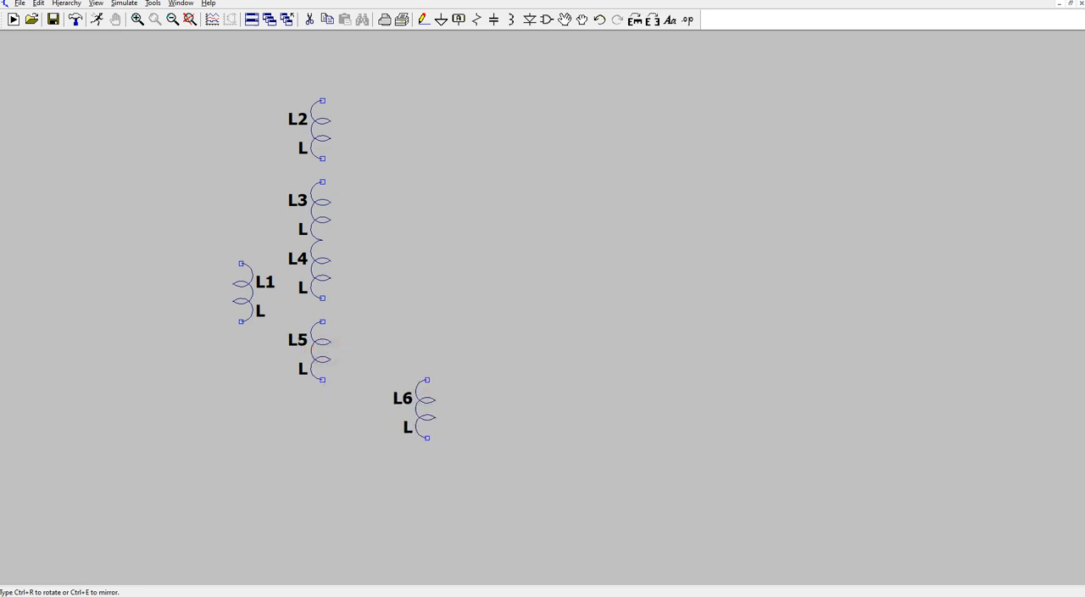
- Move inductor L1 level with L3 and place another inductor directly beneath it, joined end to end
click(564, 20)
click(242, 289)
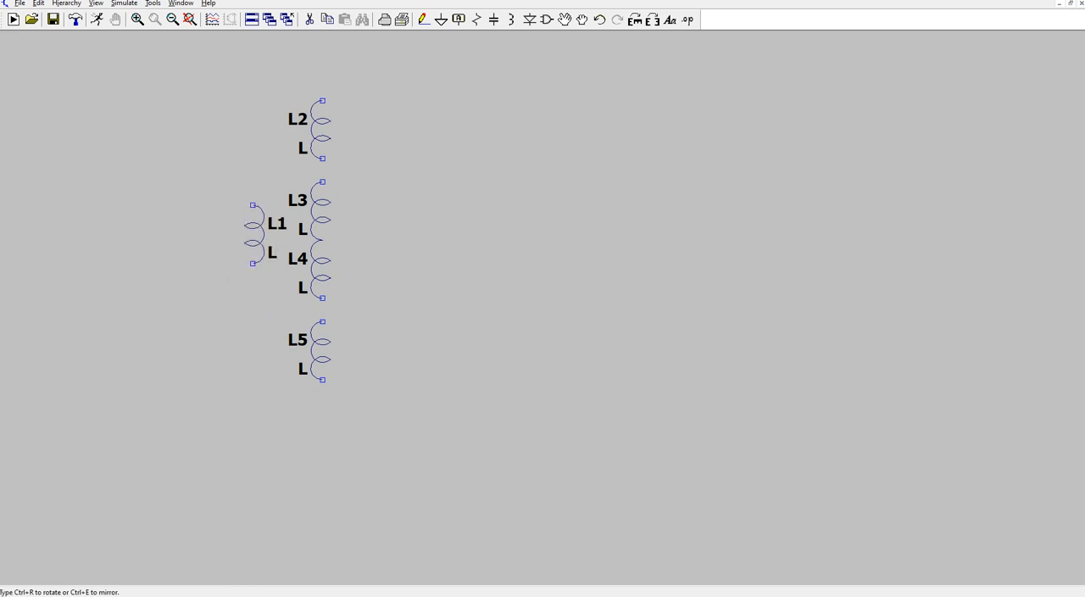
click(245, 236)
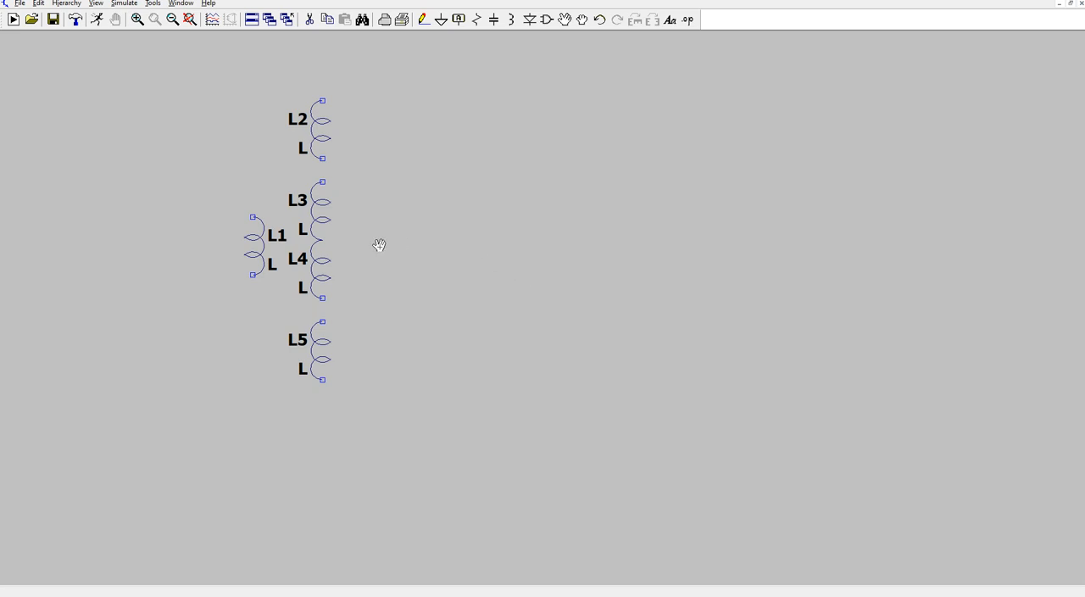
click(256, 239)
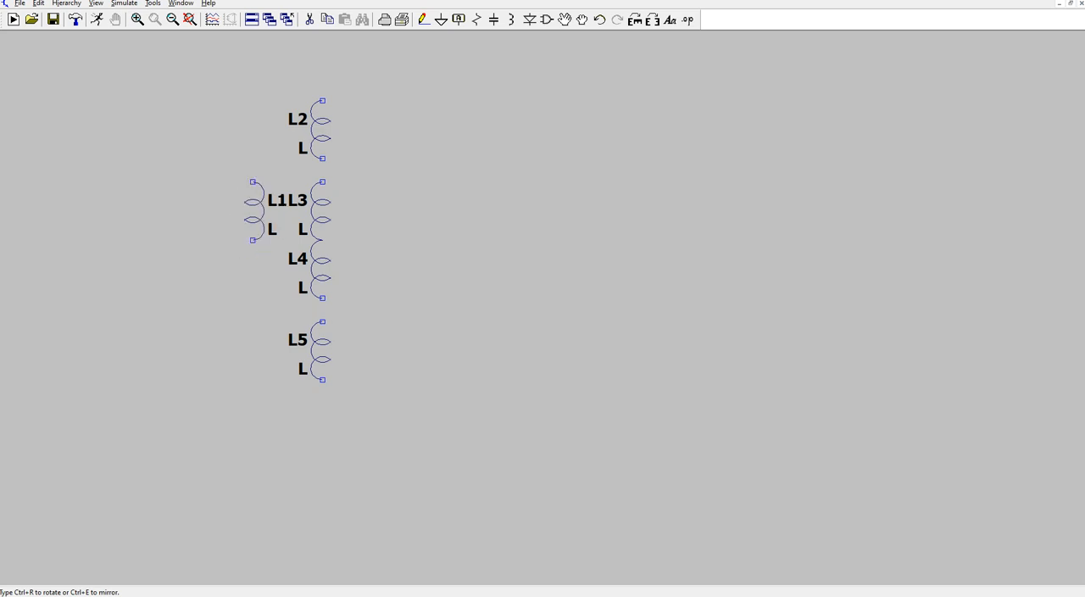
click(251, 199)
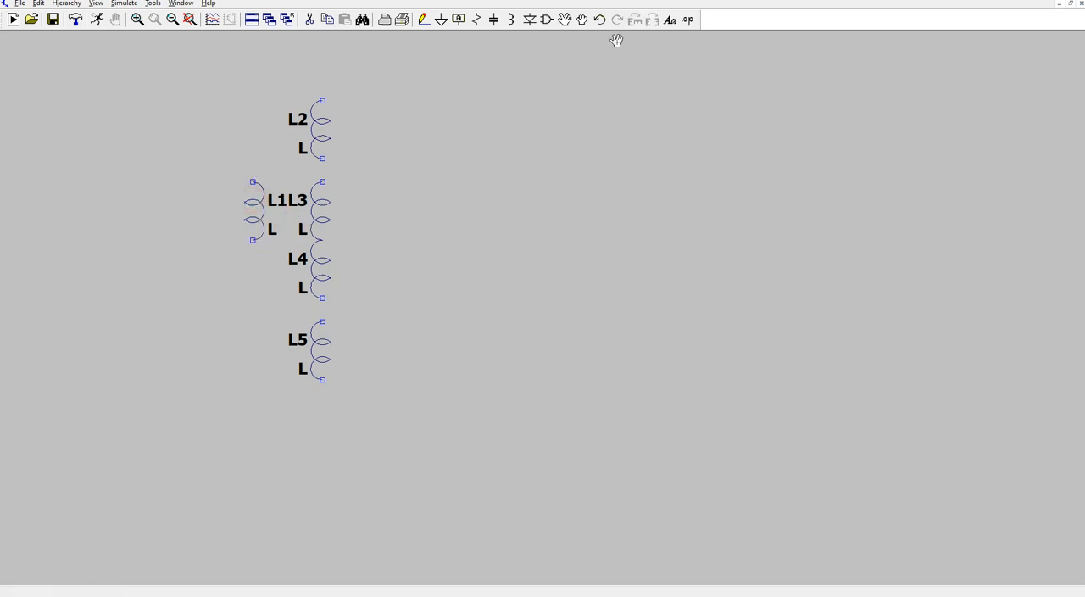
click(511, 19)
click(251, 260)
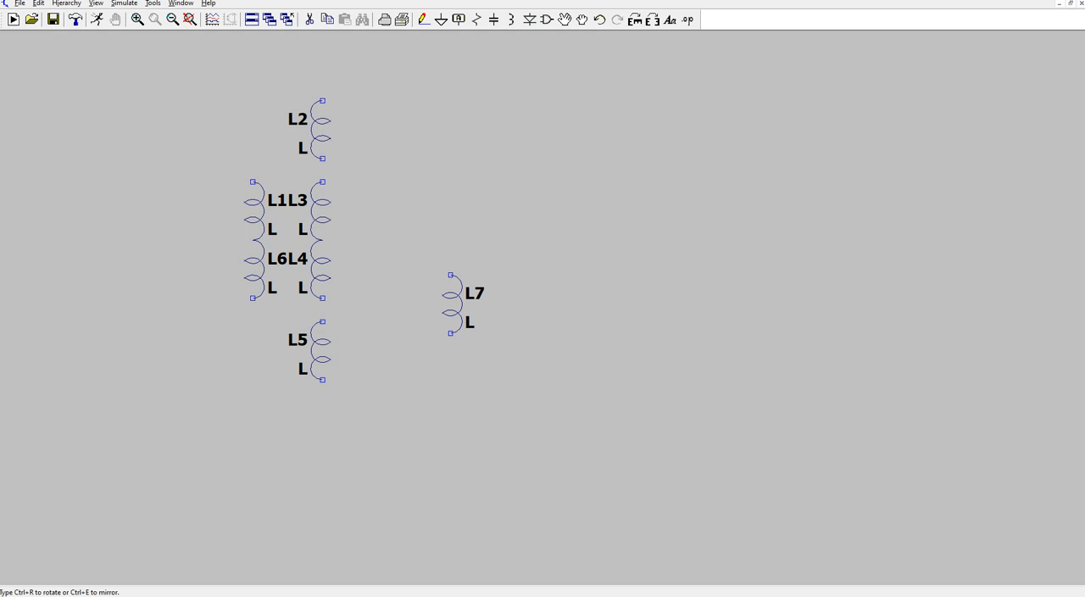
- Add the SPICE directive "K1 L1 L2 L3 L4 L5 L6 .9975" below the inductors to couple all six windings
click(695, 21)
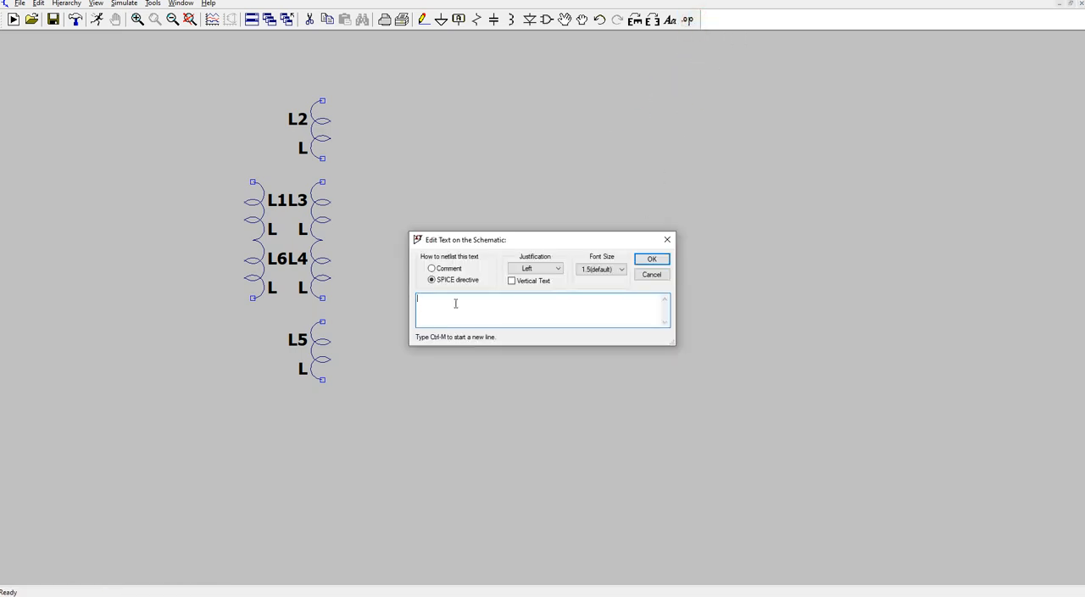
text(K1)
text(L1 L2 L3 L4 L5 L6 .9975)
click(651, 259)
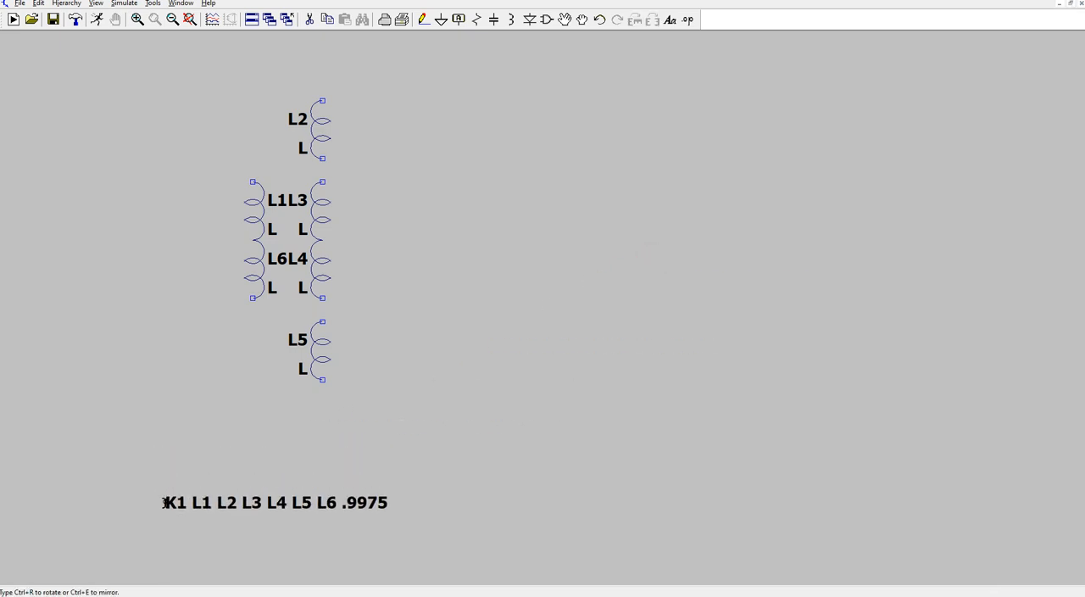
click(144, 555)
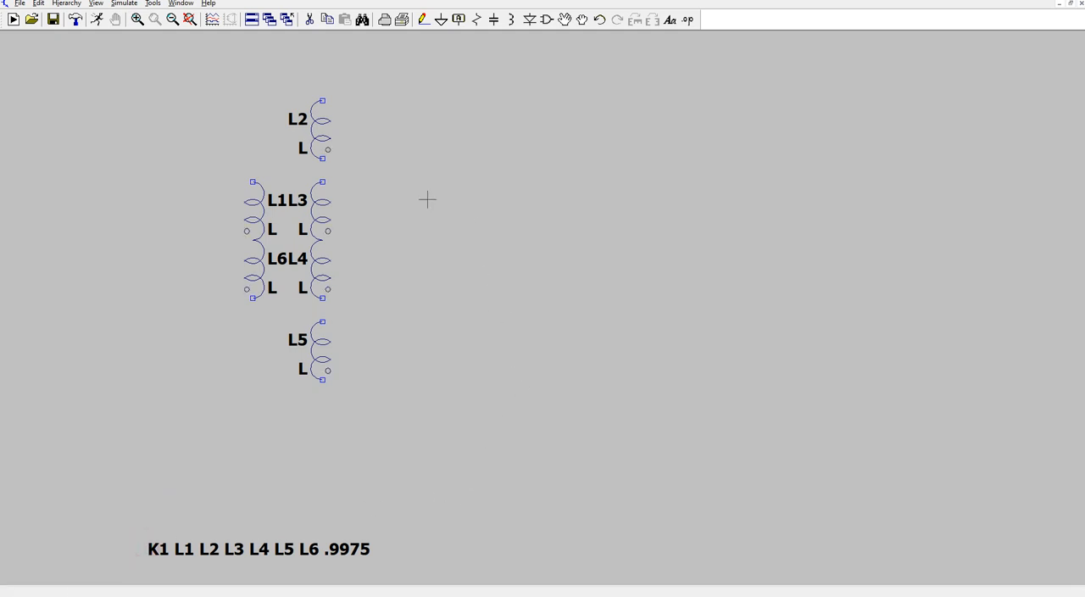
- Place an npn transistor to the right of L5, rotated so its base points up and its emitter faces the inductors
scroll(409, 216, down, 1)
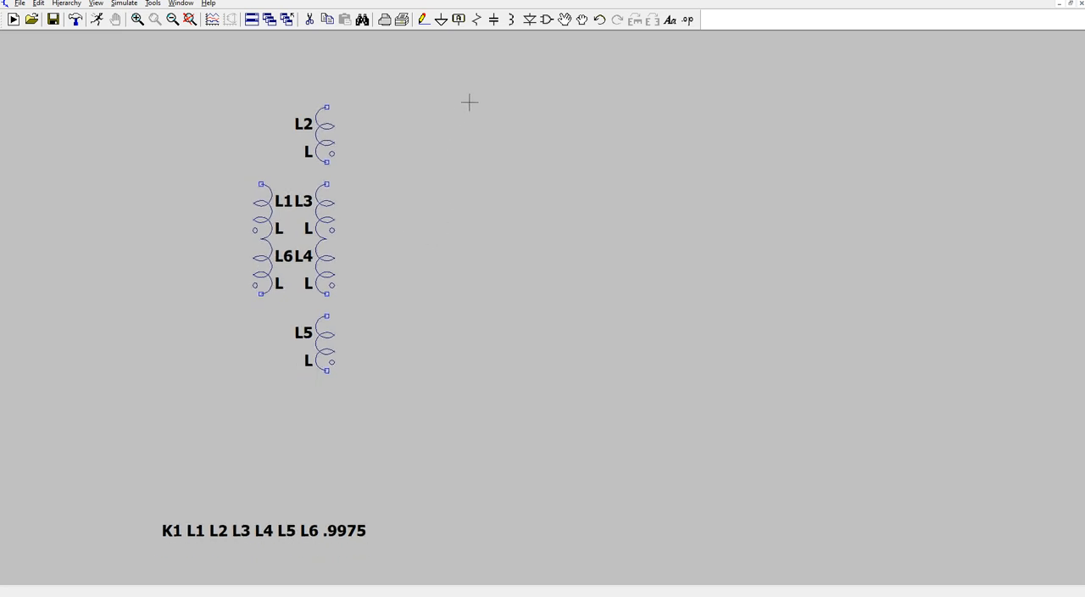
scroll(480, 79, down, 1)
scroll(431, 416, down, 1)
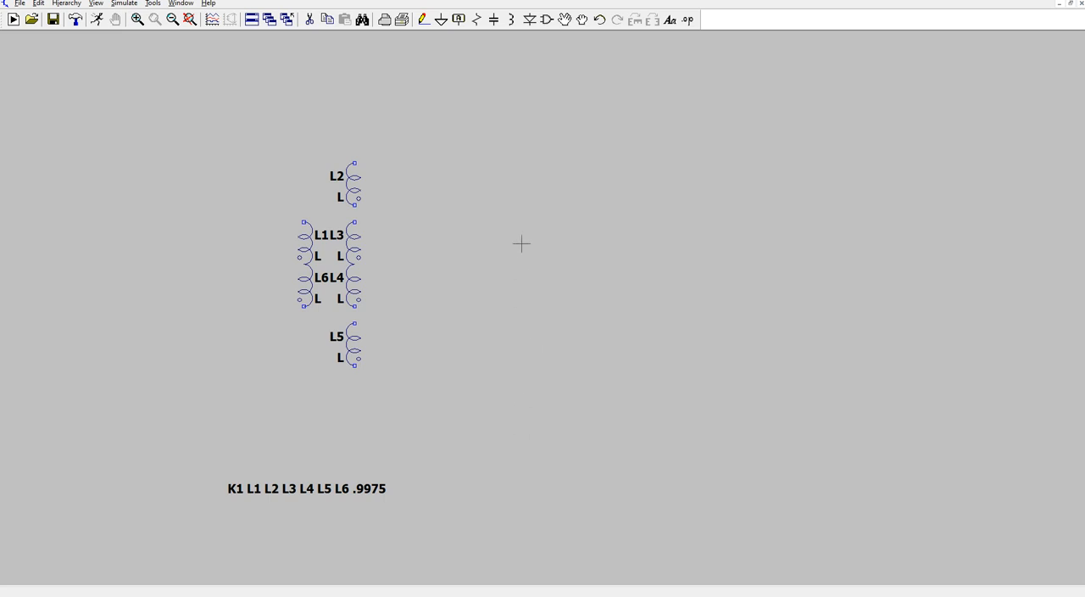
scroll(557, 475, down, 1)
scroll(557, 475, down, 1)
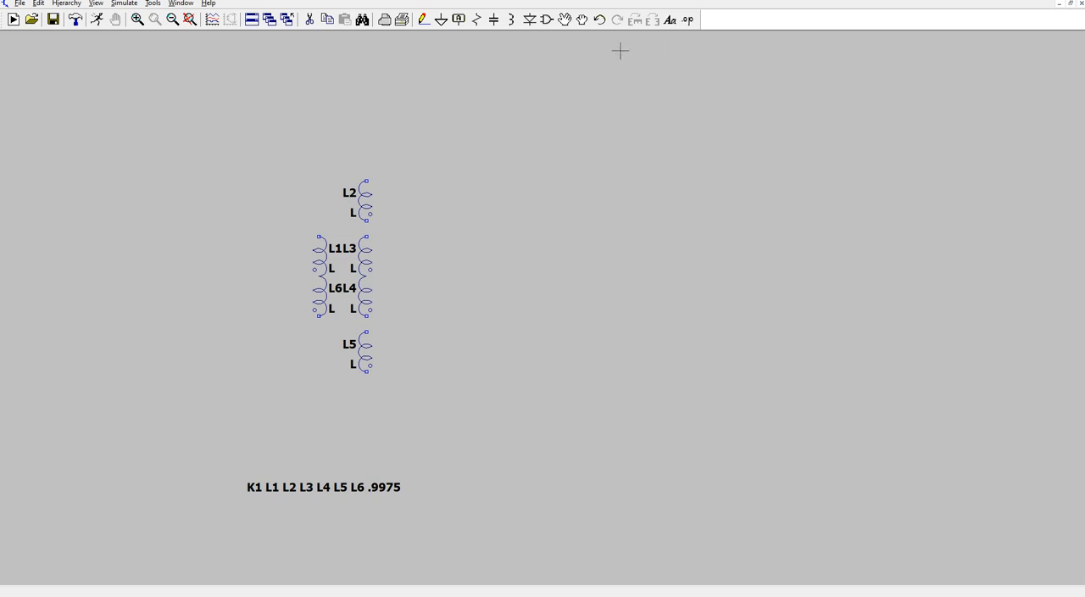
click(544, 22)
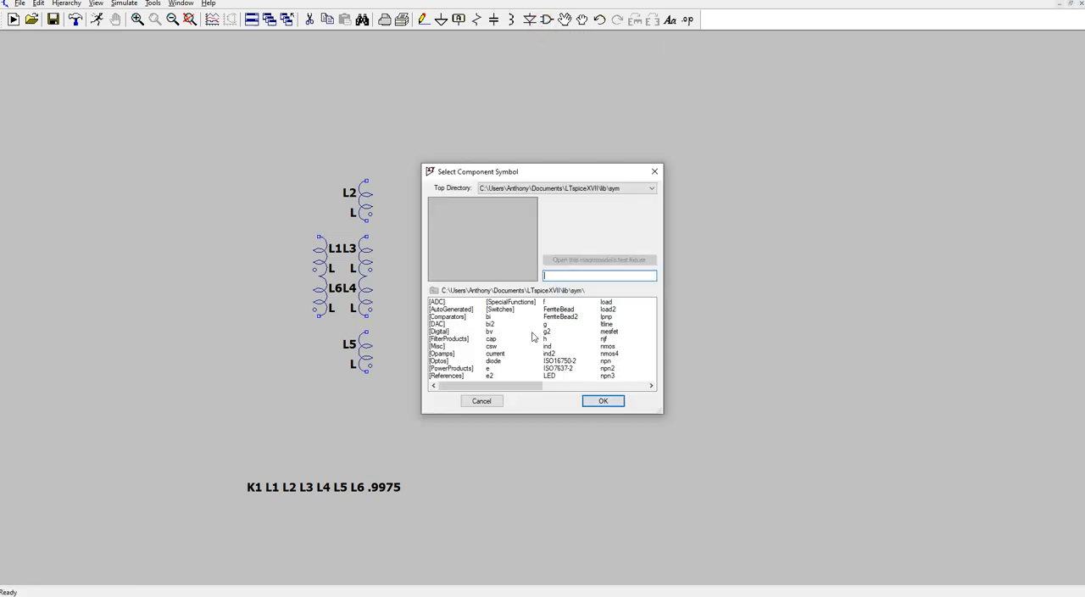
drag(514, 387, 537, 388)
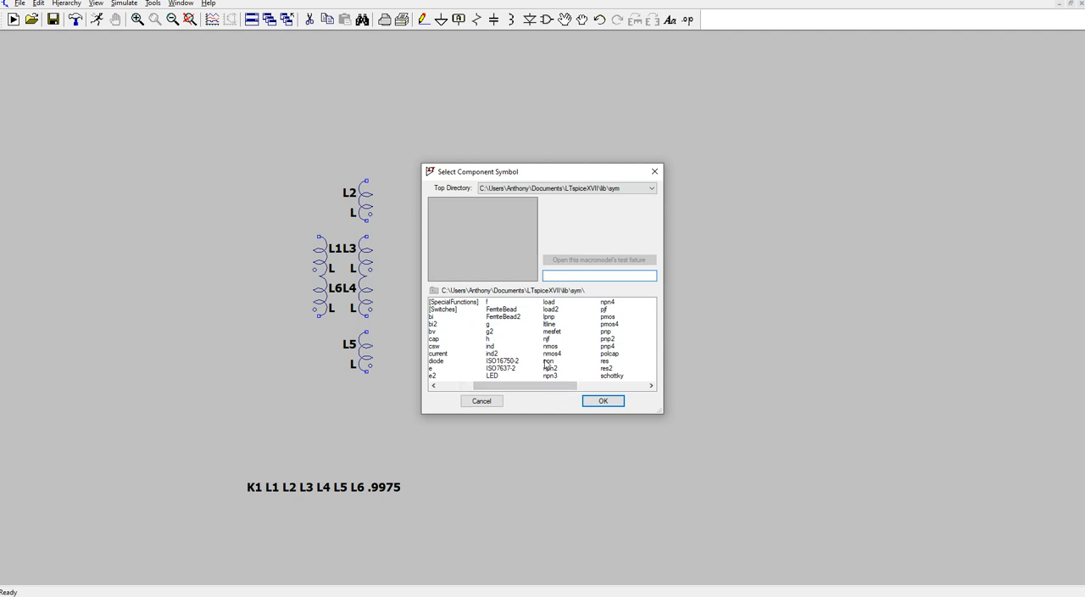
click(548, 361)
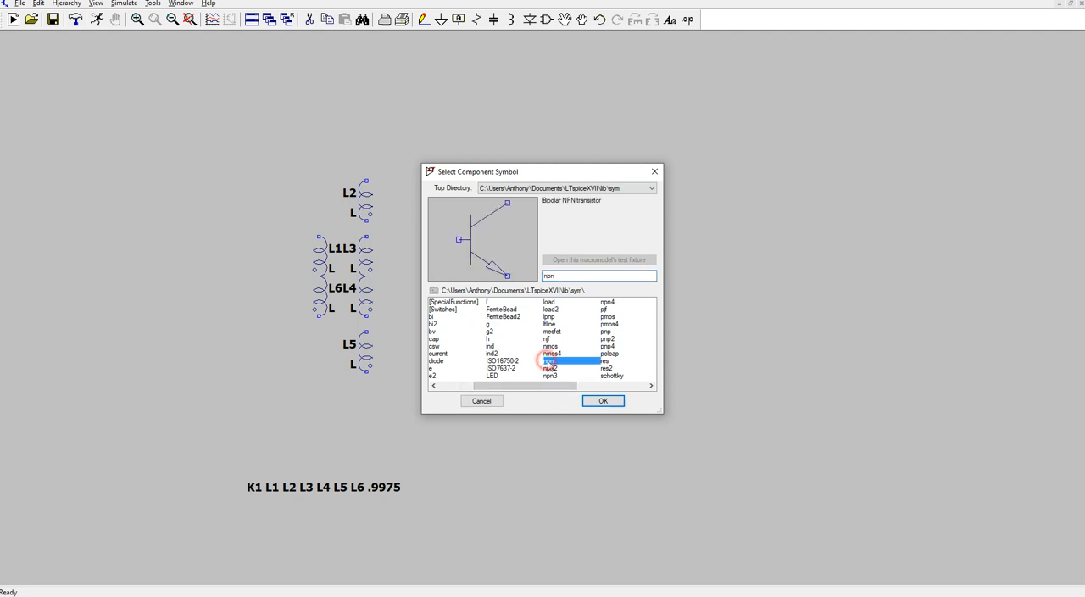
click(602, 401)
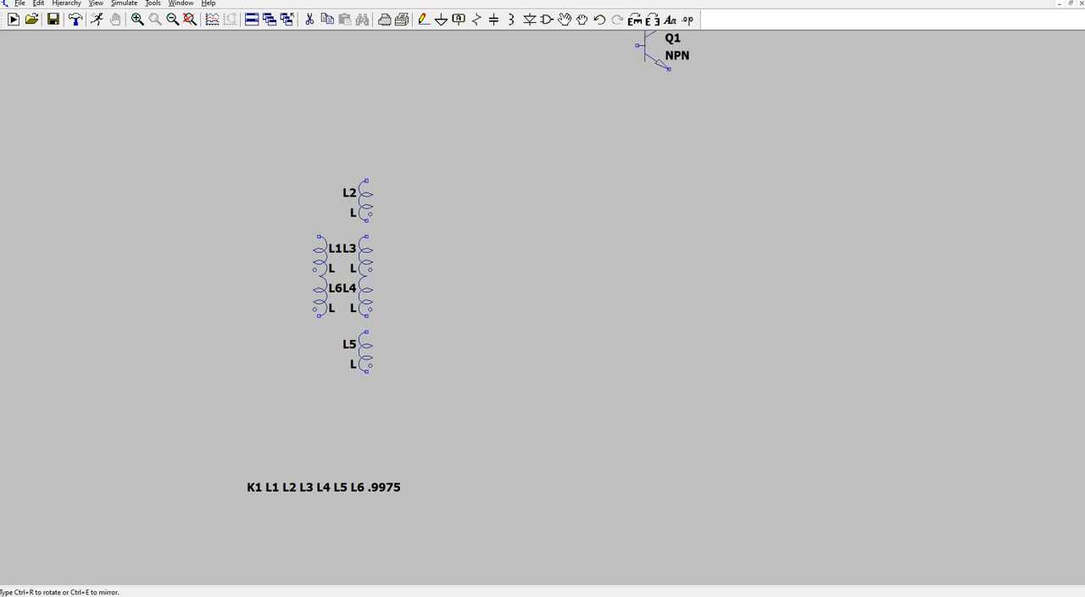
click(635, 20)
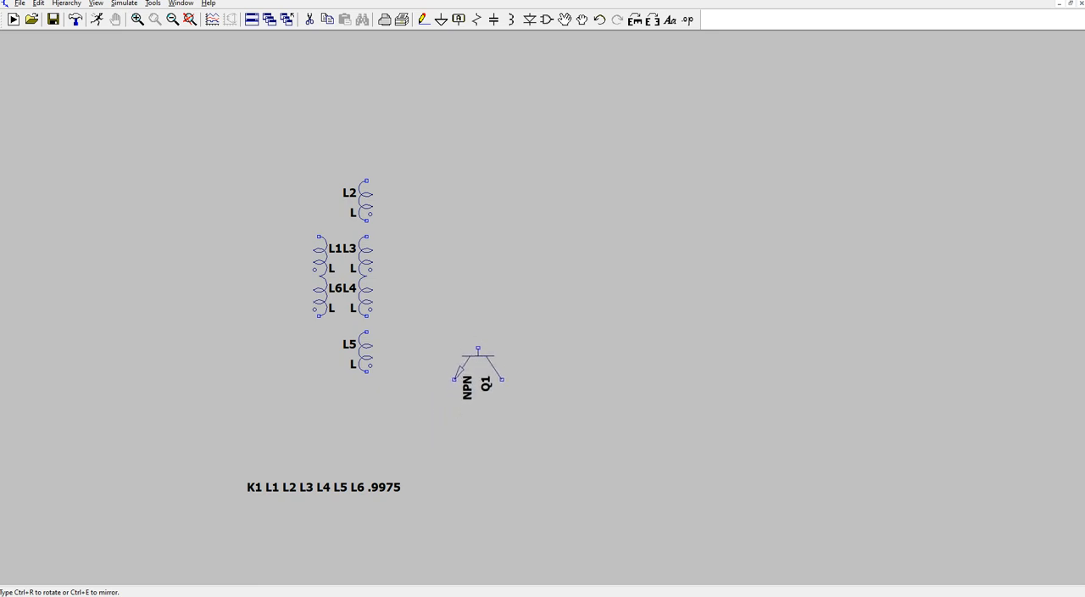
click(467, 359)
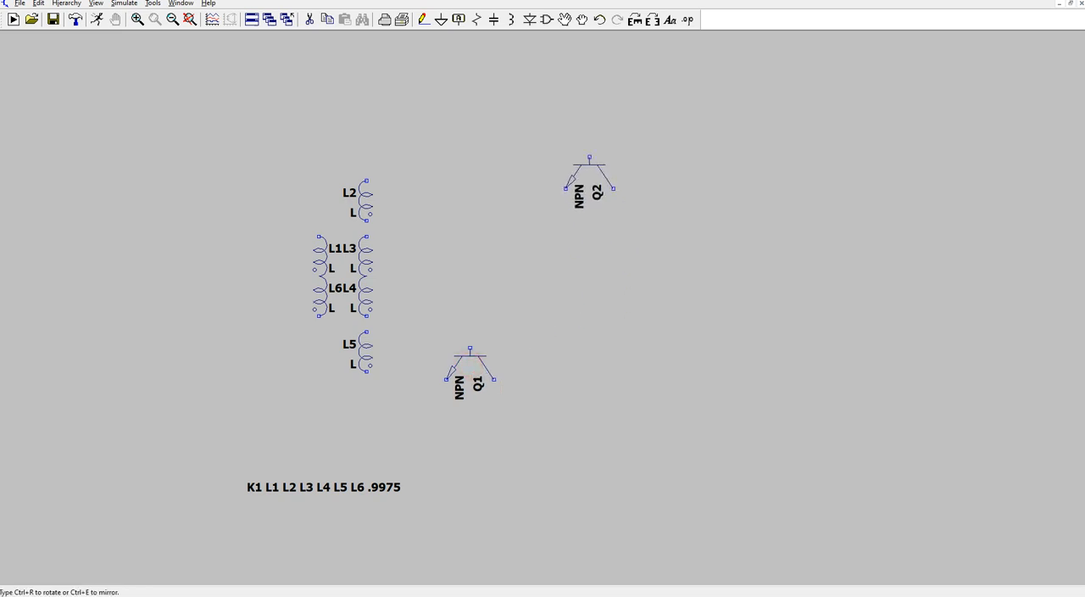
- Place a second npn transistor above Q1 near L2, flipped so its base points down and its emitter faces the inductors
click(636, 21)
click(636, 21)
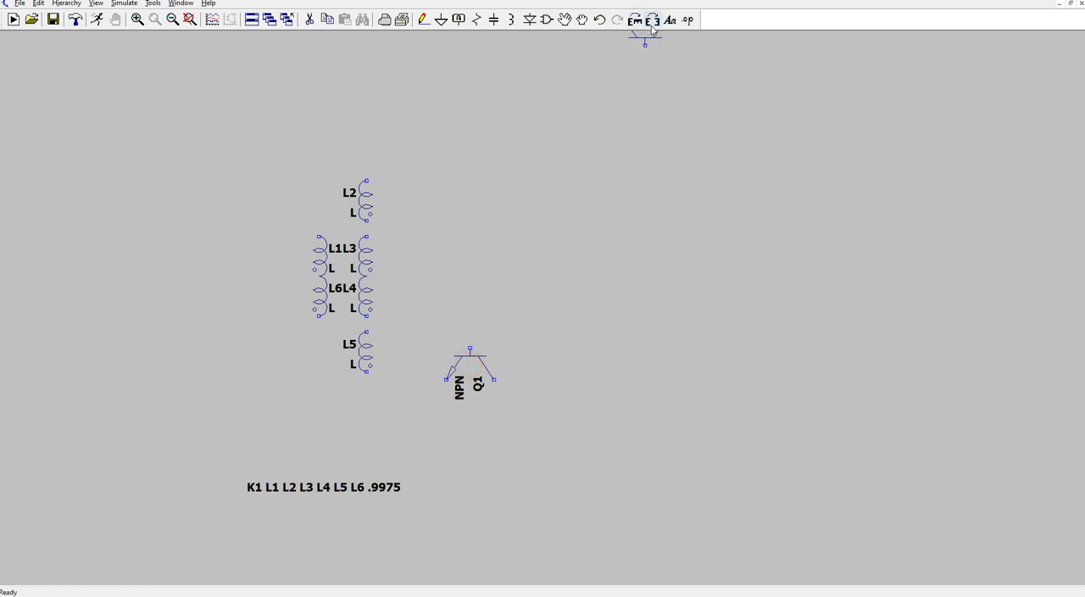
click(651, 20)
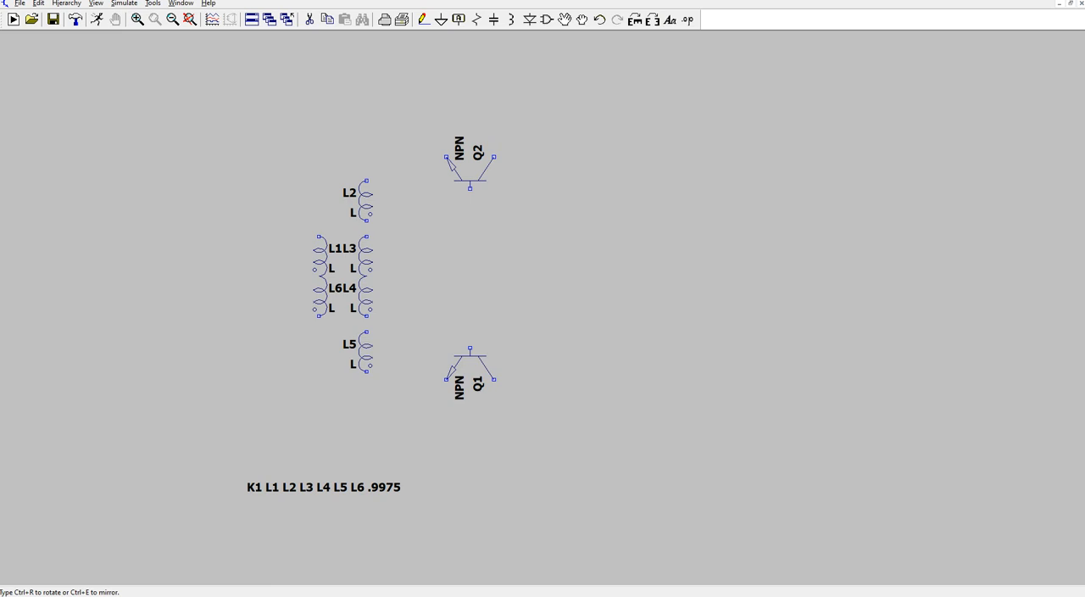
click(470, 171)
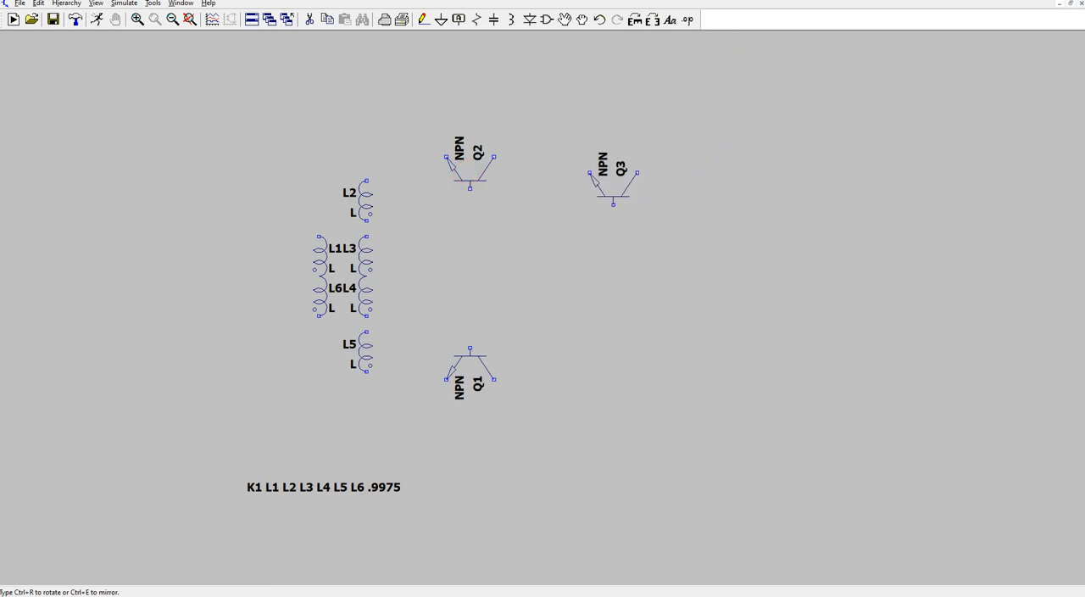
key(Escape)
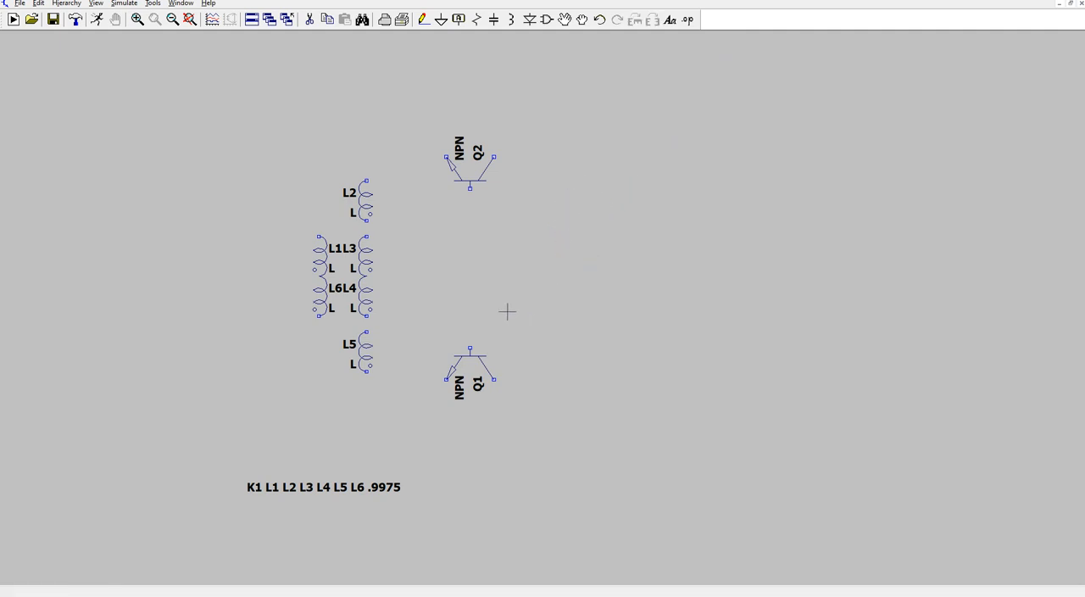
- Wire the upper end of L2 to the emitter of Q2, stepping up to the emitter's level
click(423, 19)
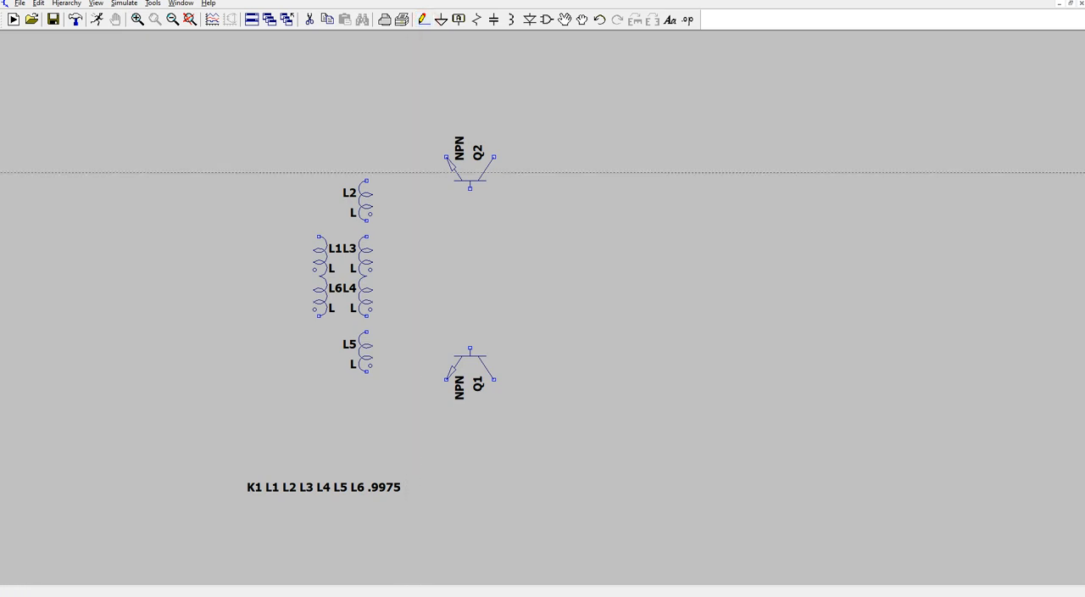
click(367, 180)
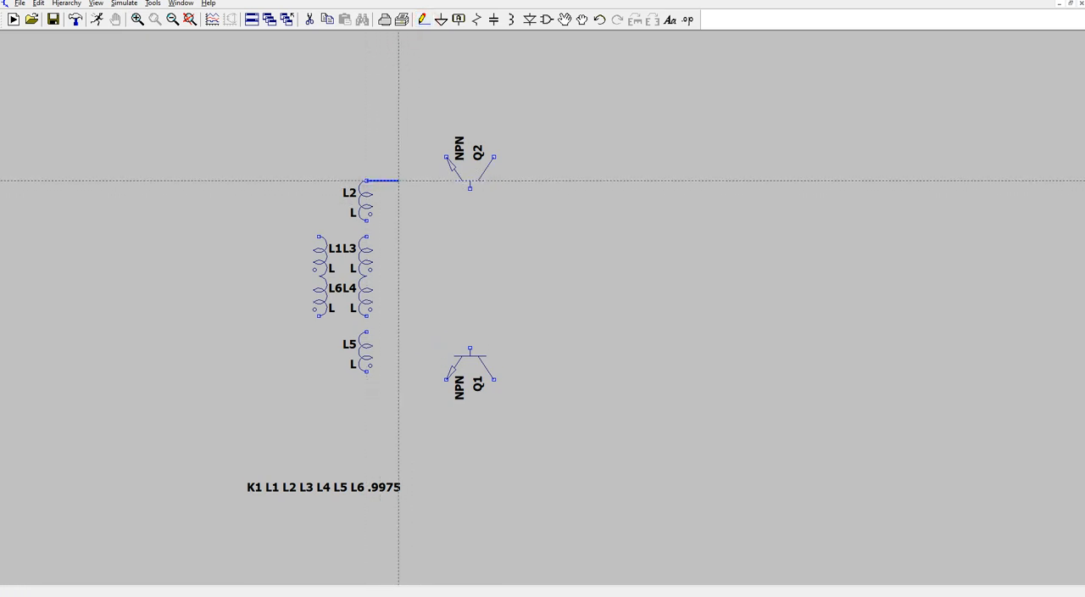
click(399, 180)
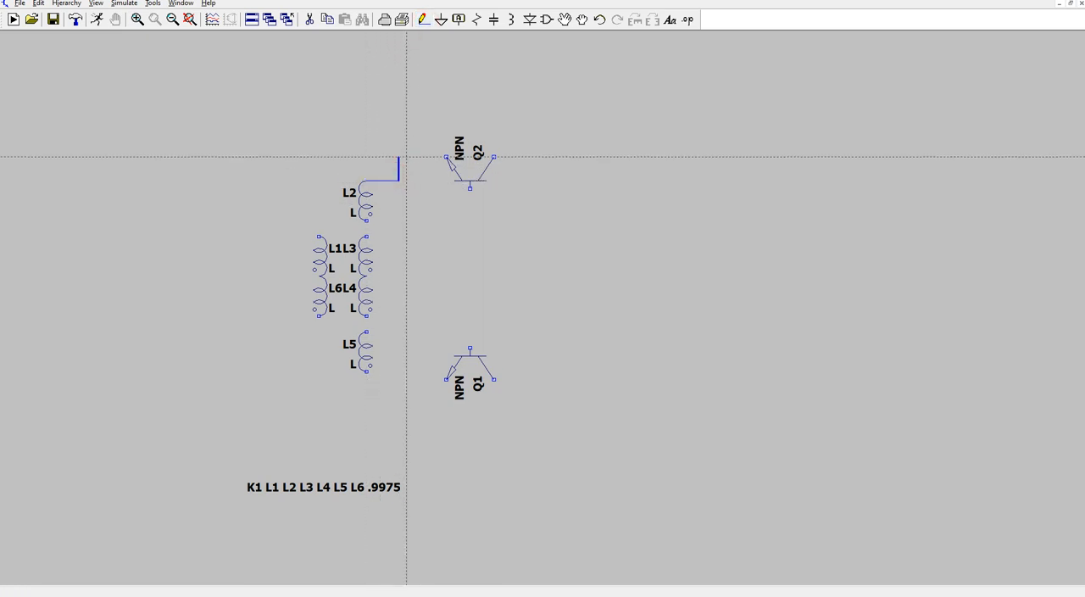
click(398, 156)
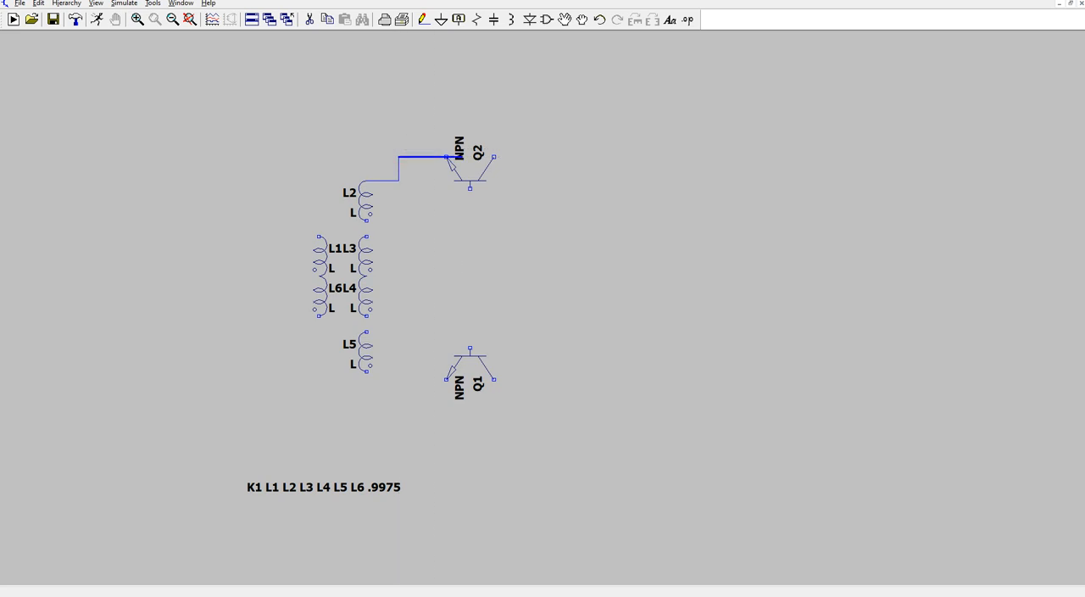
click(447, 156)
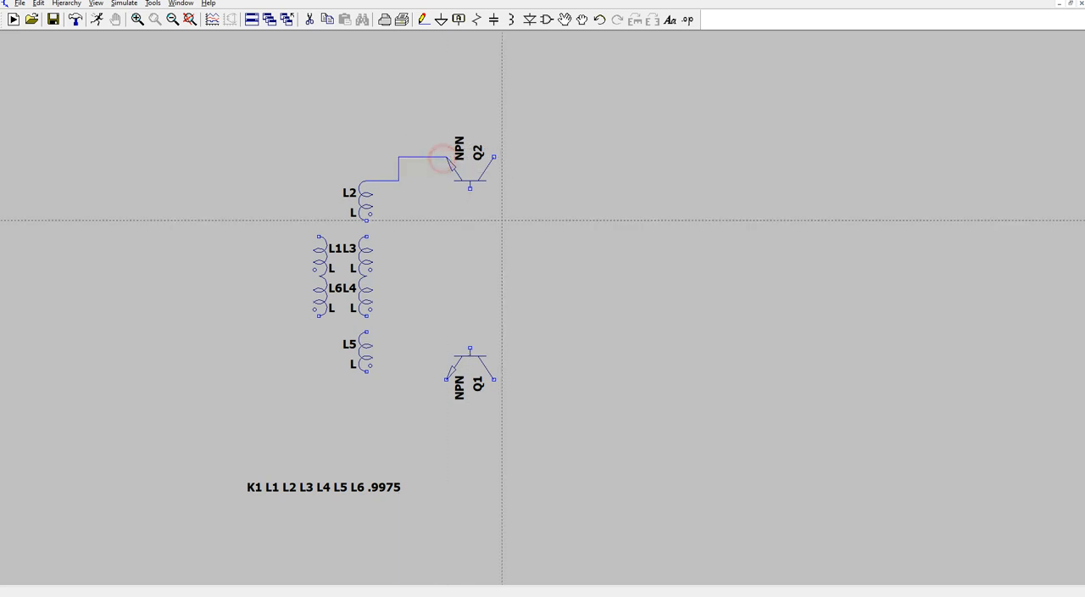
- Wire the lower end of L5 to the emitter of Q1, stepping down to the emitter's level
click(366, 370)
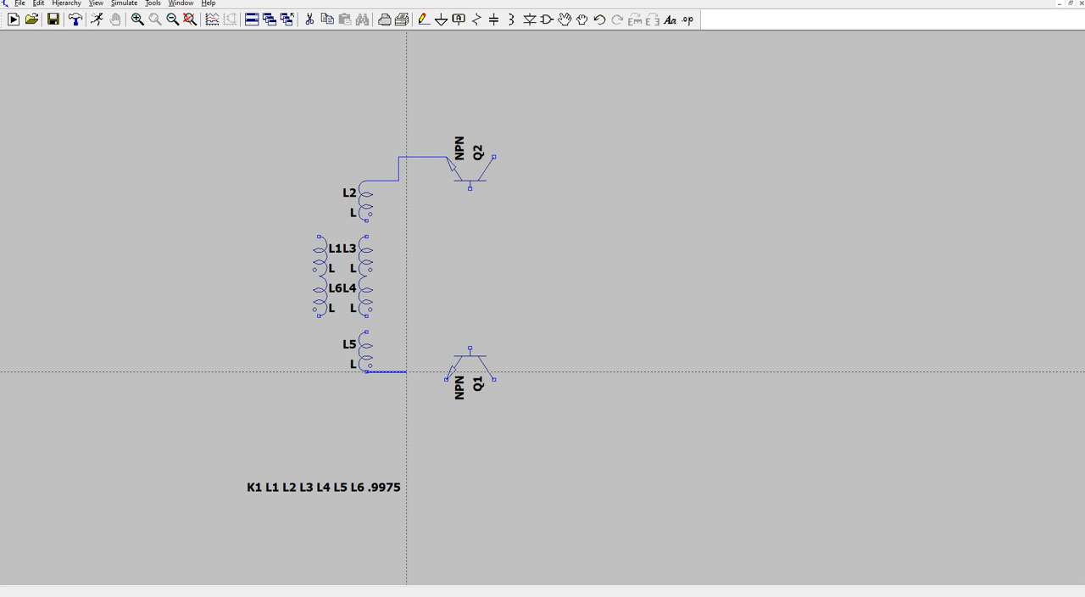
click(406, 370)
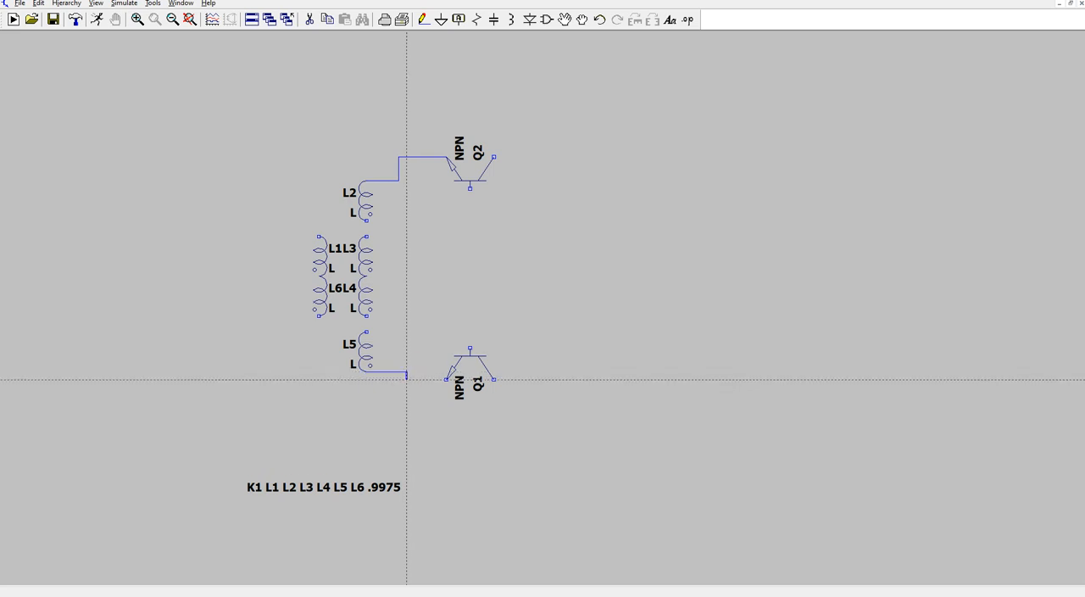
click(406, 379)
click(447, 379)
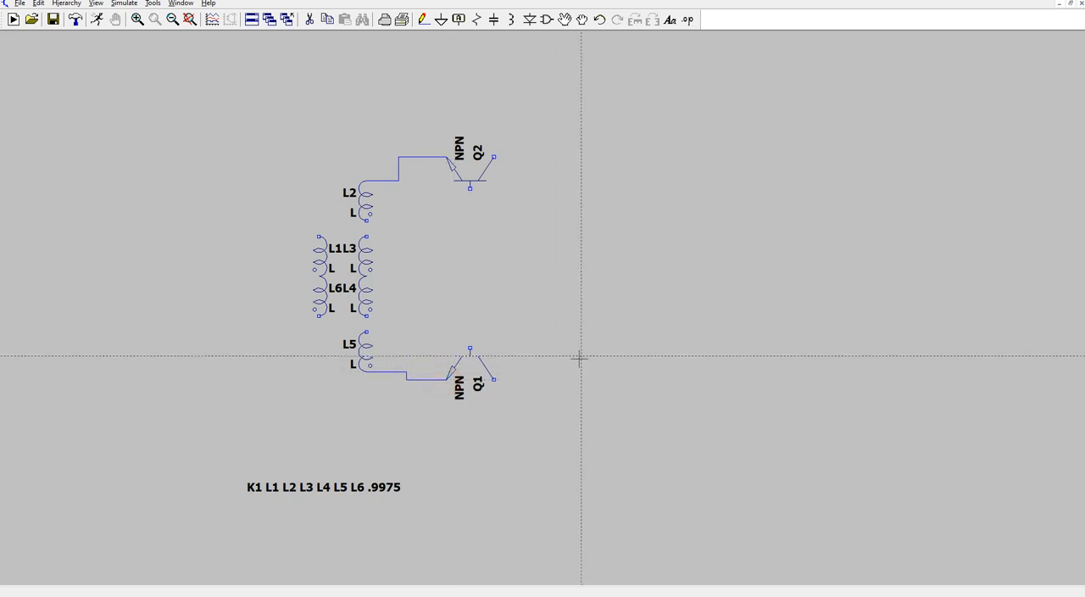
key(Escape)
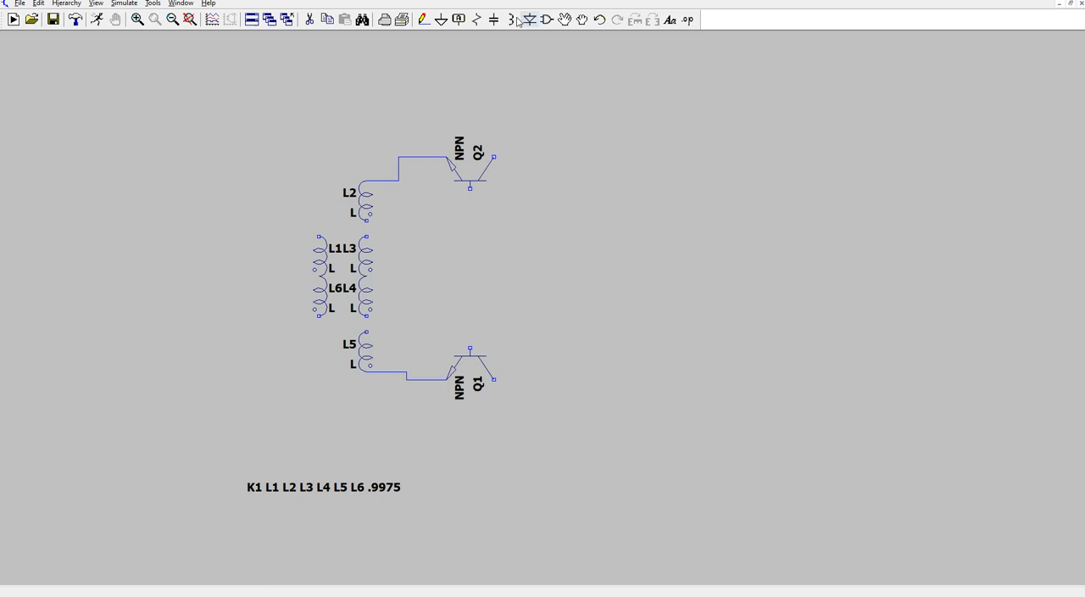
- Wire the base of Q1 to the lower end of L4 and the base of Q2 to the upper end of L3
click(423, 20)
click(471, 348)
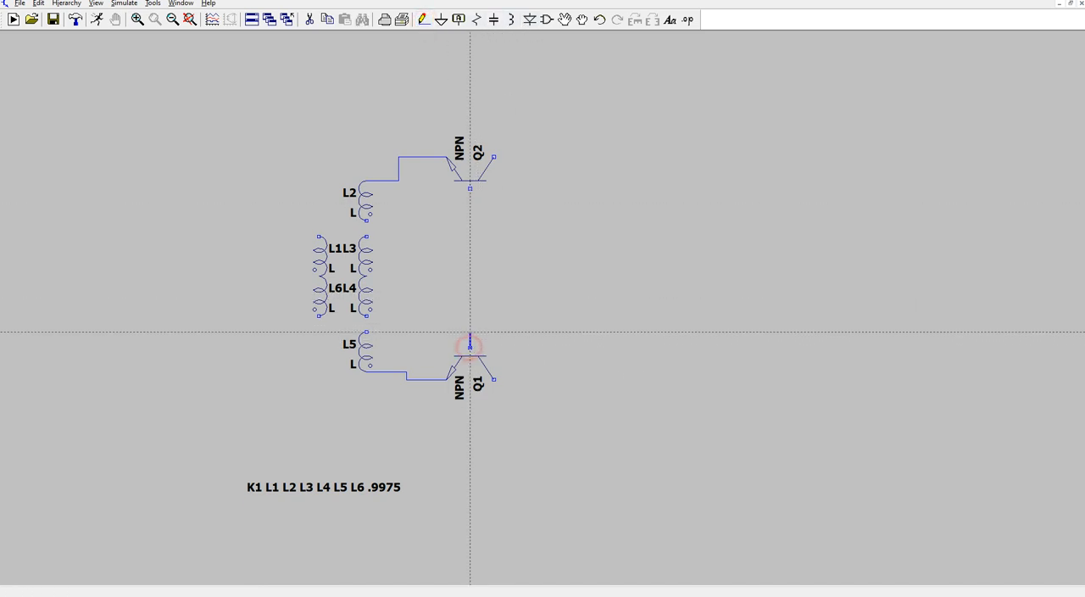
click(470, 316)
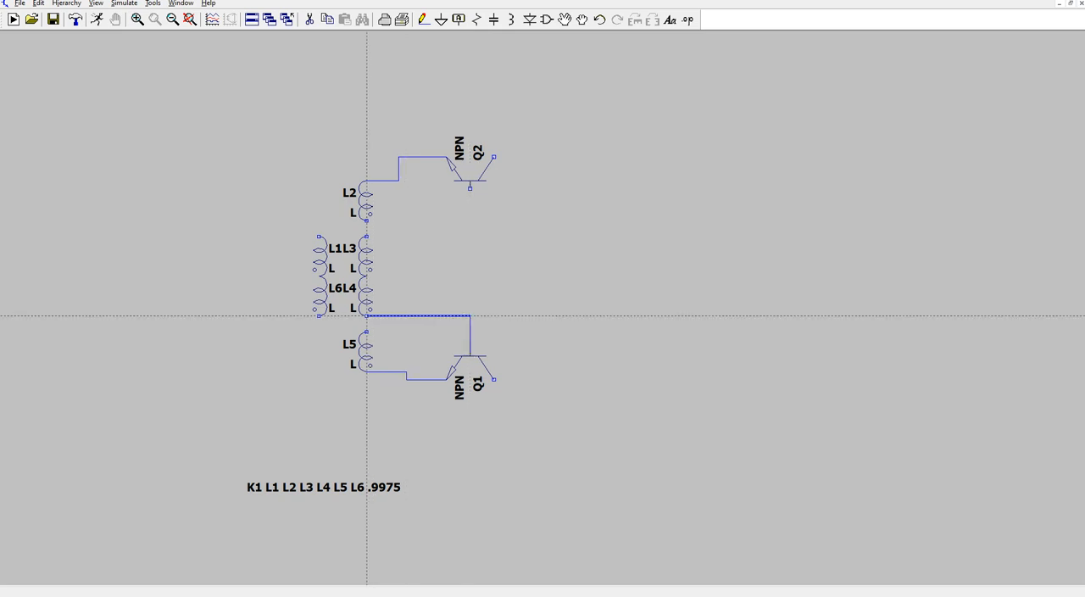
click(369, 315)
click(366, 237)
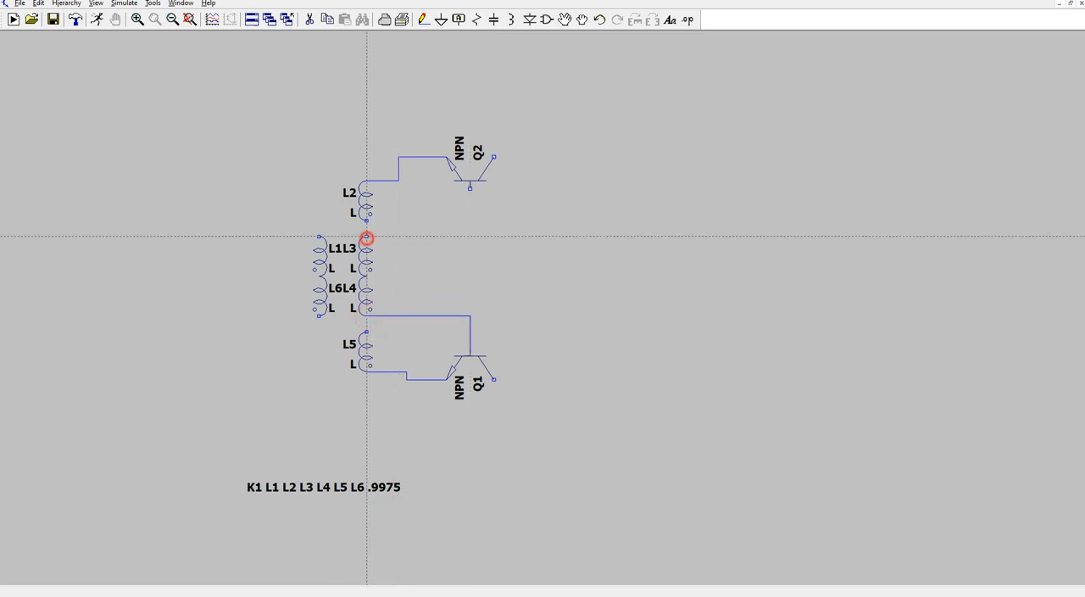
click(471, 236)
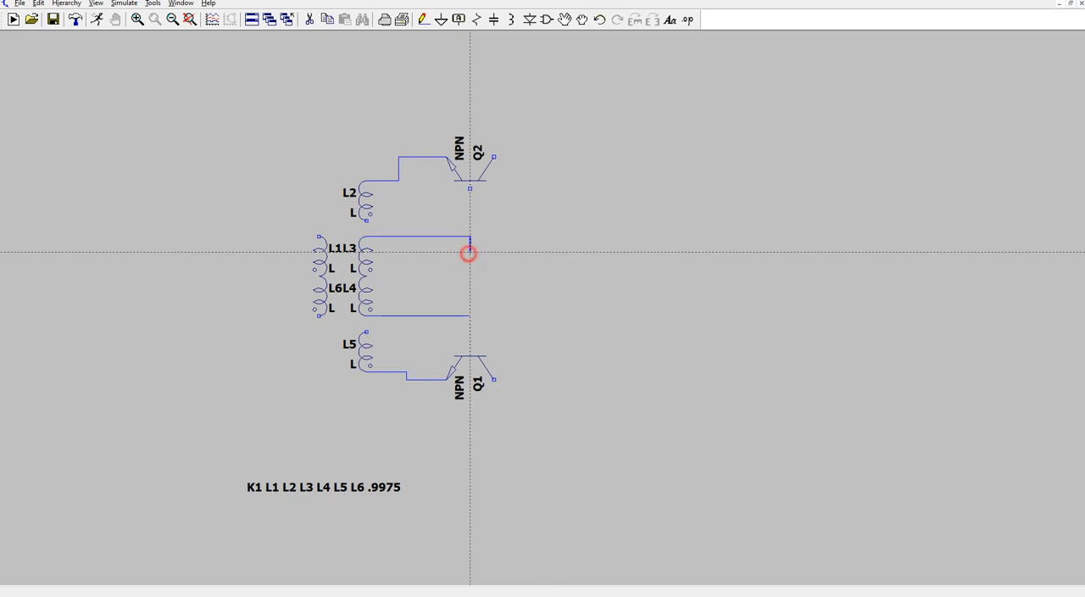
click(471, 187)
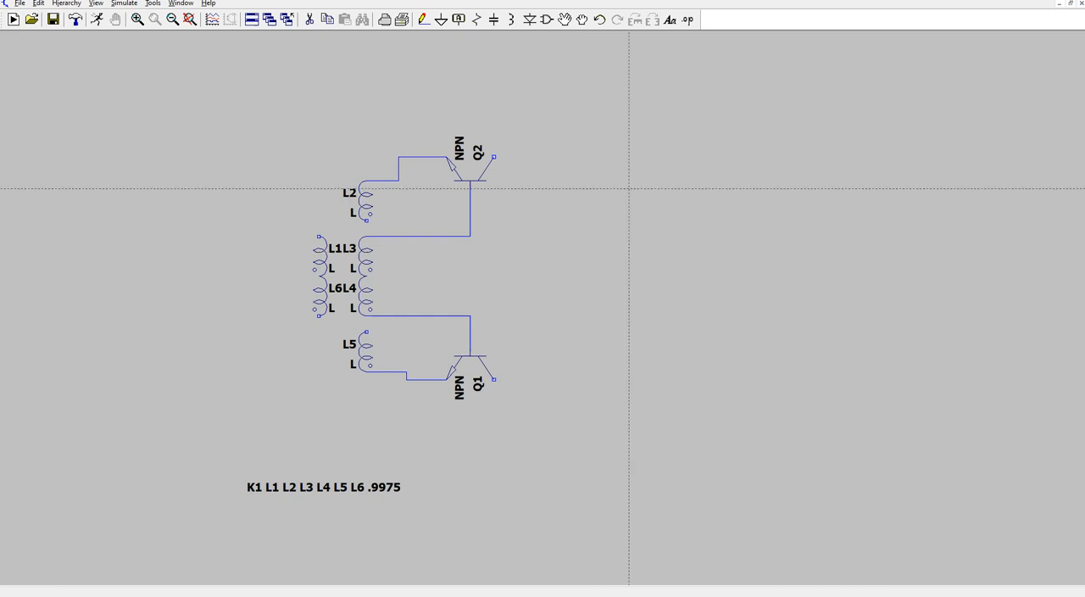
- Place two vertical resistors end to end to the right of the transistors, level with L3 and L4
click(476, 20)
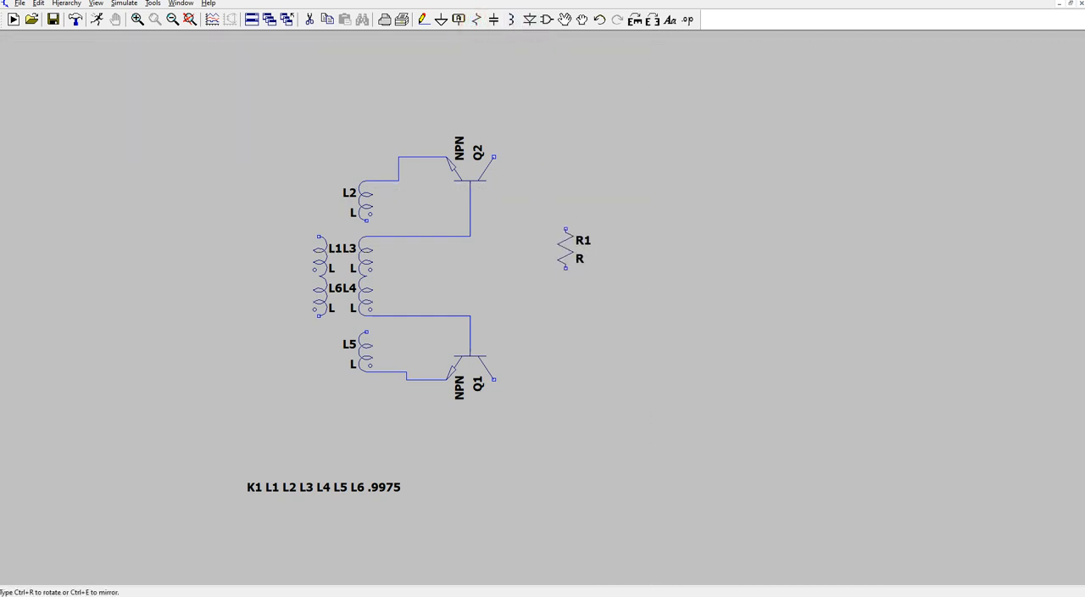
click(566, 249)
click(566, 286)
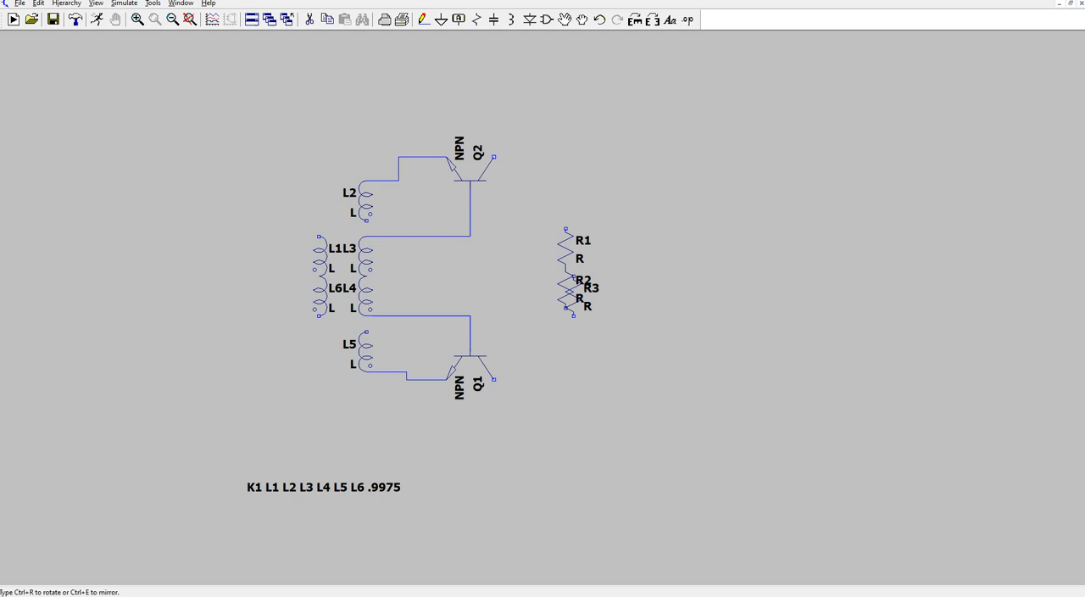
key(Escape)
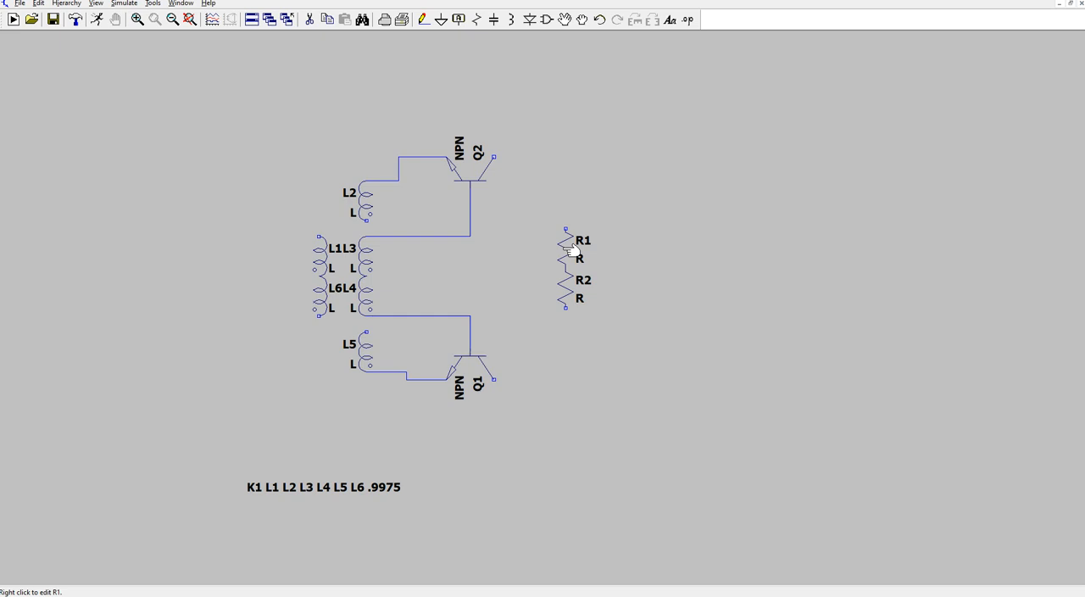
- Place one vertical capacitor left of the R1–R2 pair and two more stacked vertically on its right
click(494, 19)
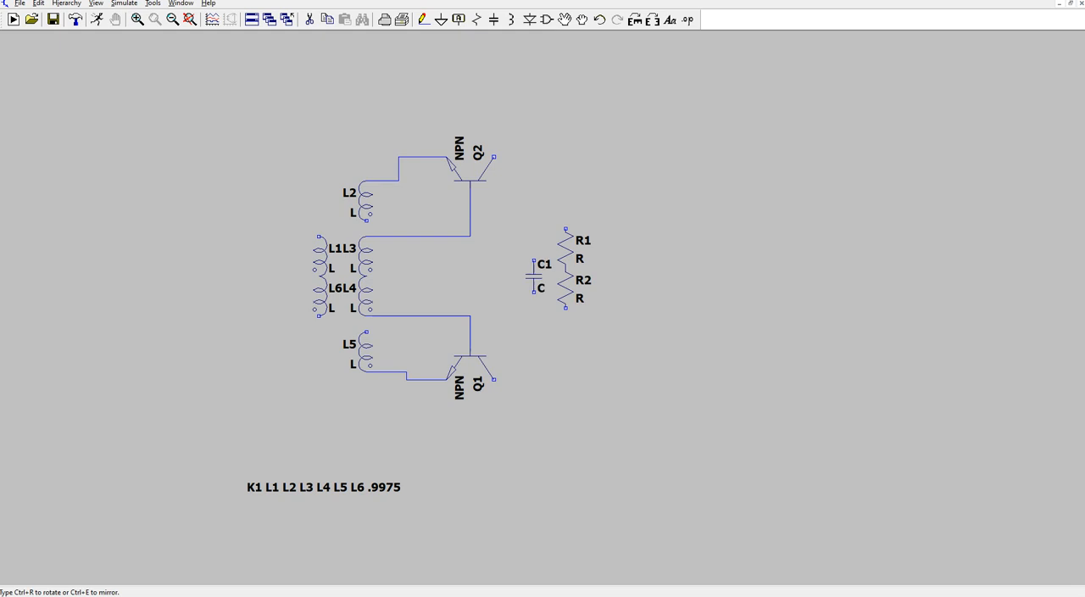
click(534, 267)
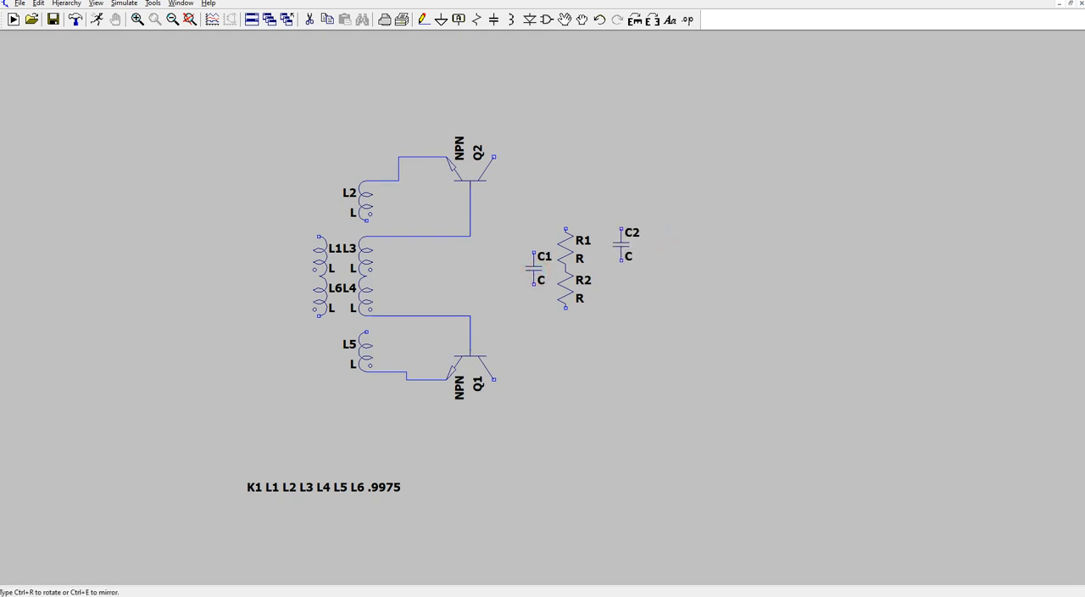
click(619, 243)
click(621, 290)
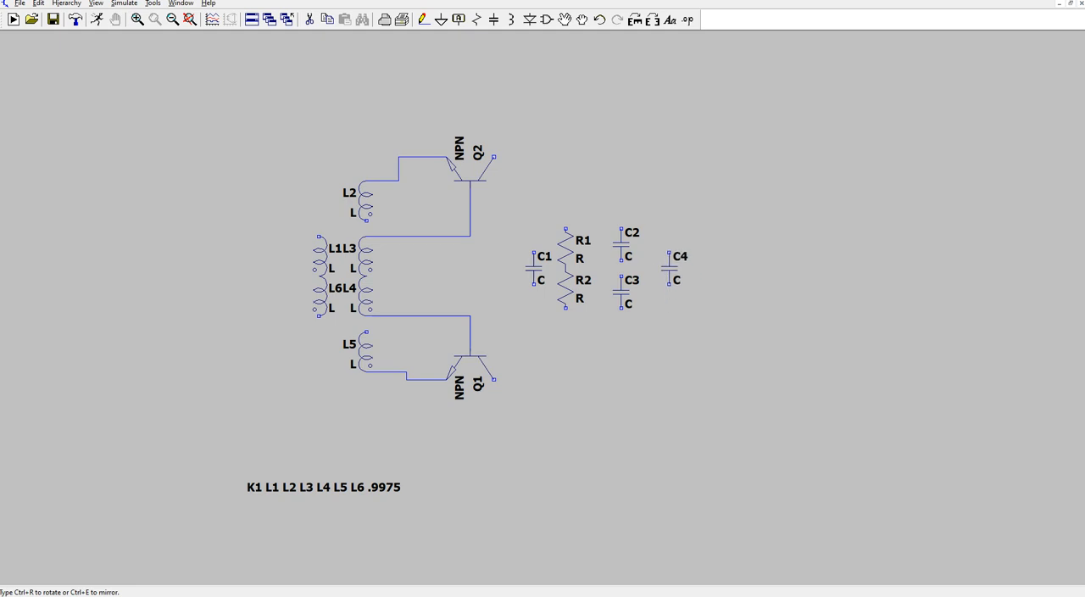
key(Escape)
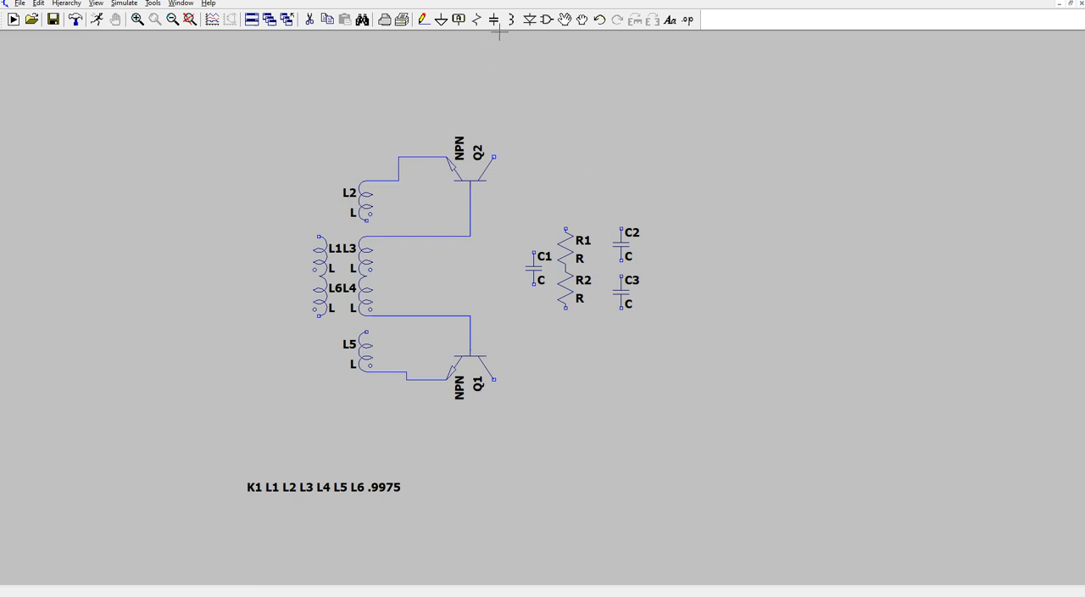
- Wire C2 and C3 in series and connect their midpoint to the junction of R1 and R2
click(423, 19)
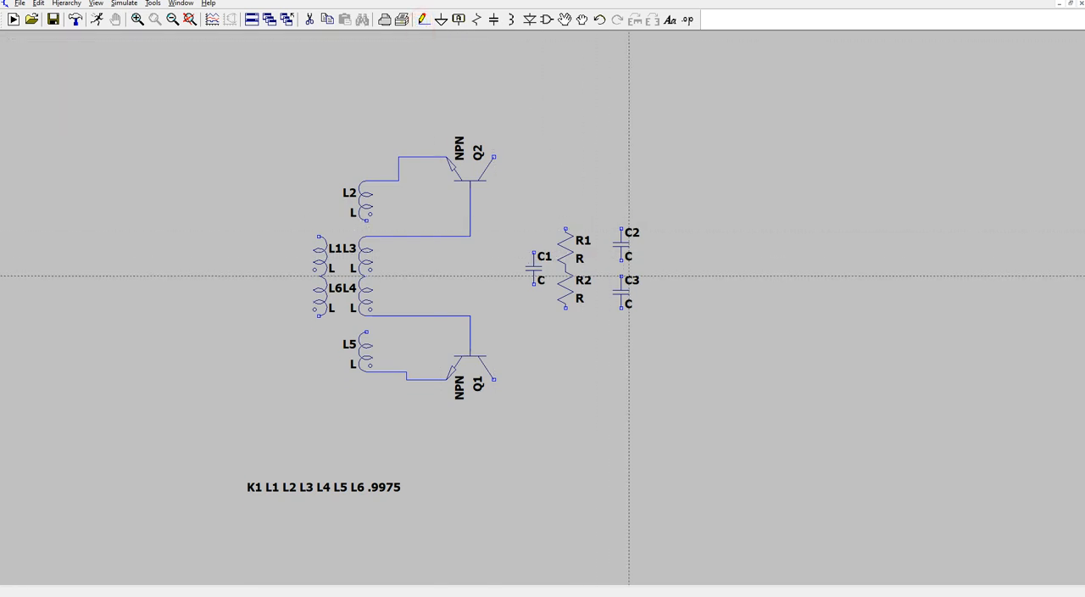
click(621, 261)
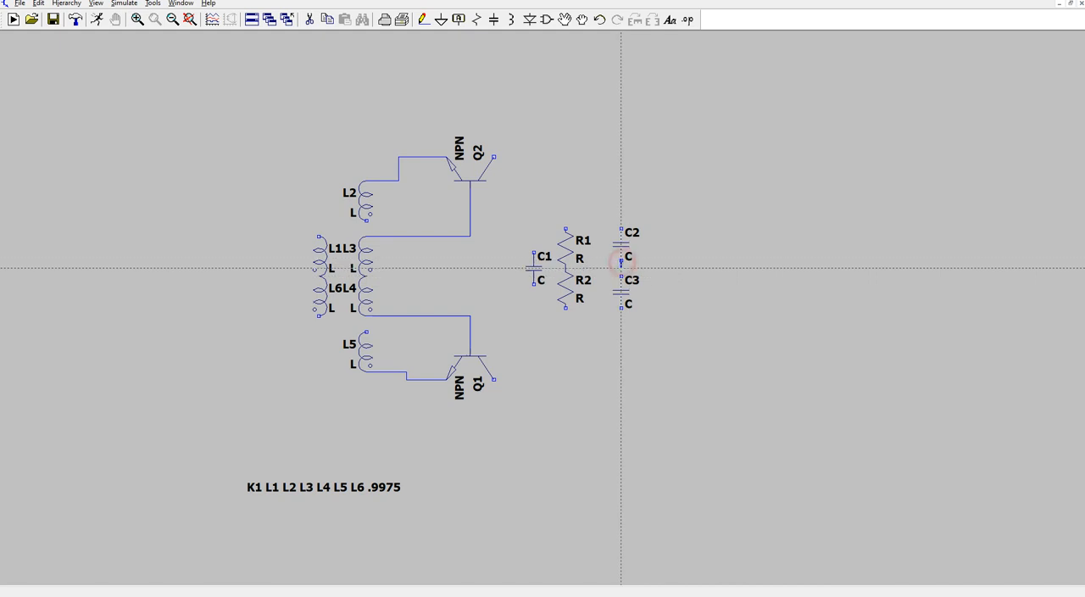
click(622, 278)
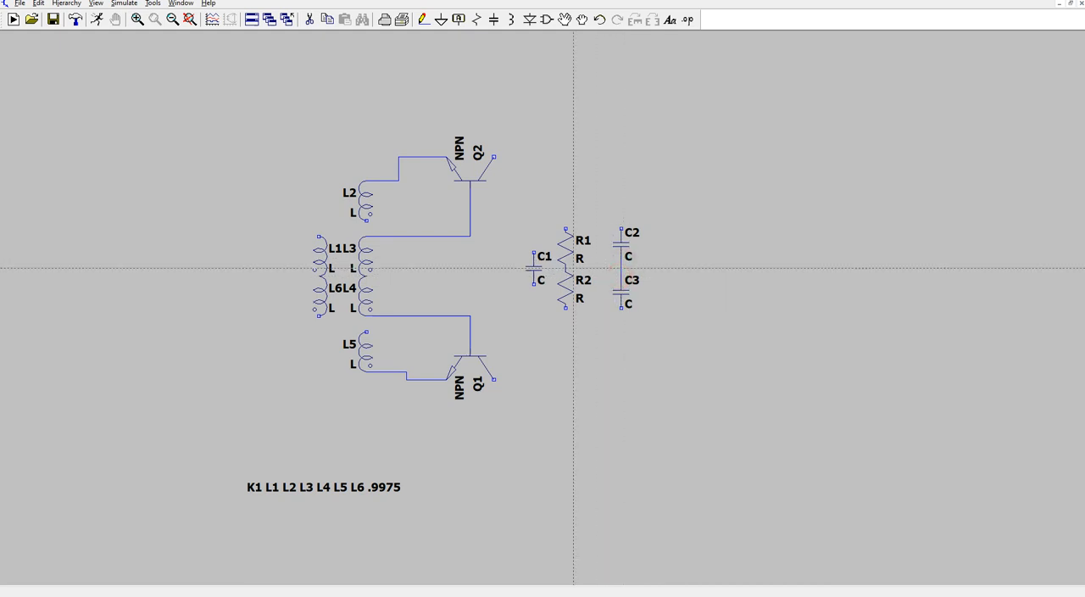
click(565, 268)
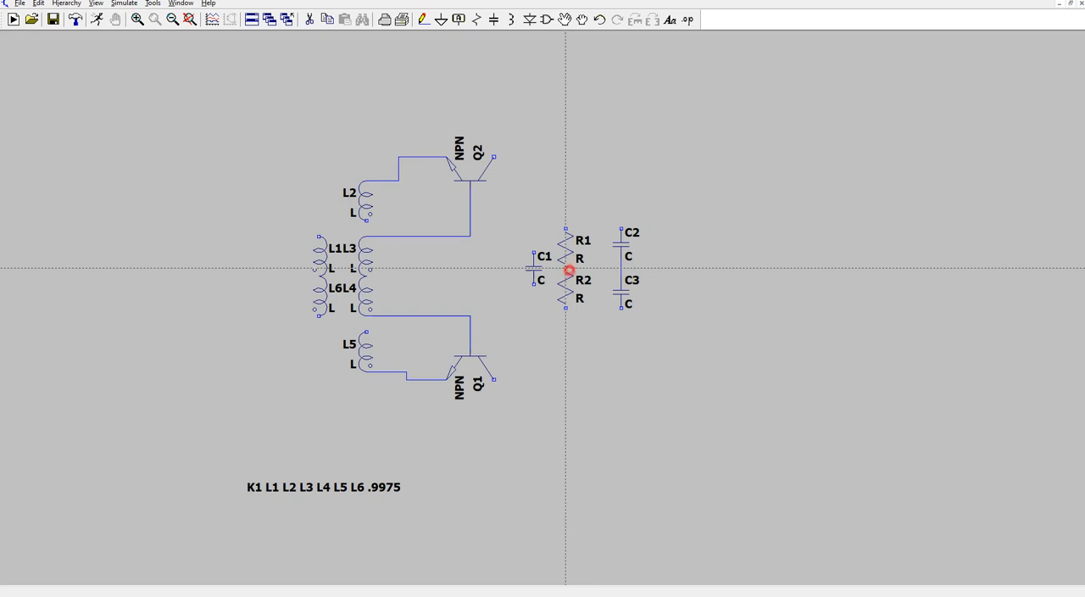
click(621, 268)
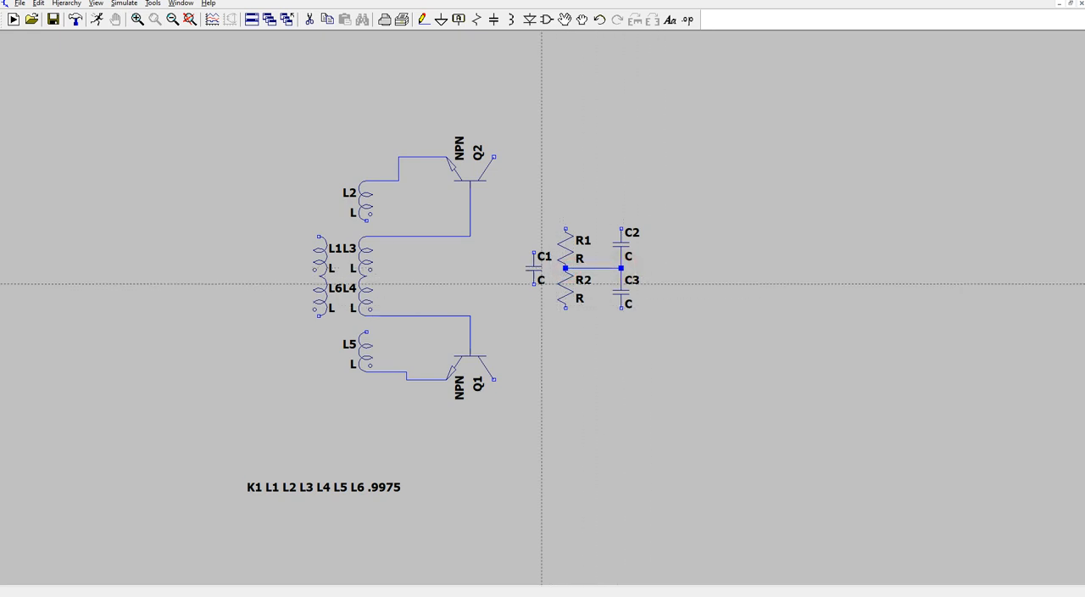
- Wire the lower ends of C1, R2 and C3 together along a common line below them
click(533, 284)
click(533, 314)
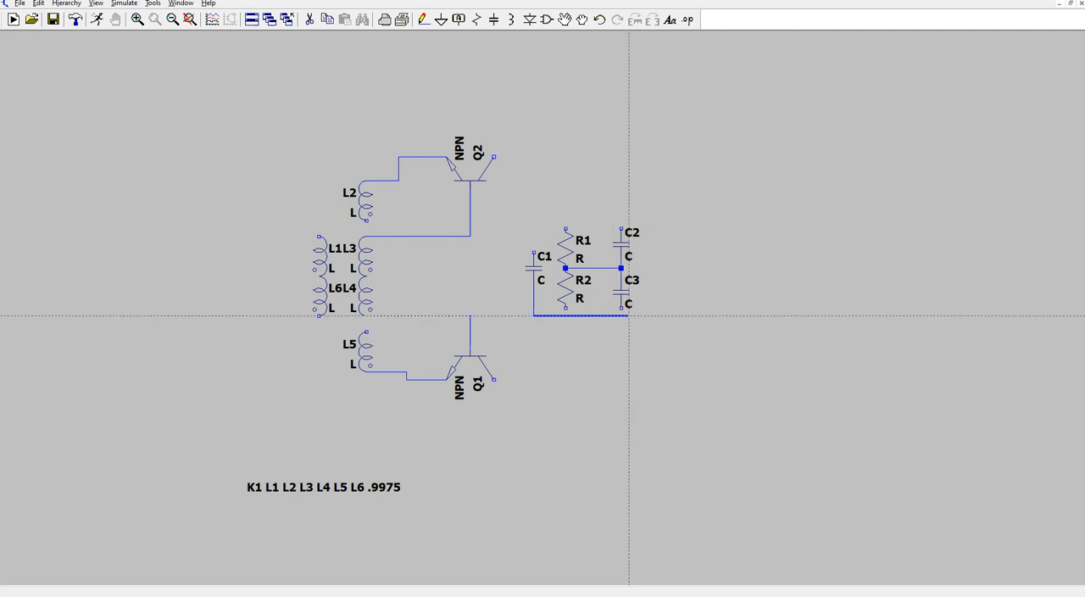
click(621, 315)
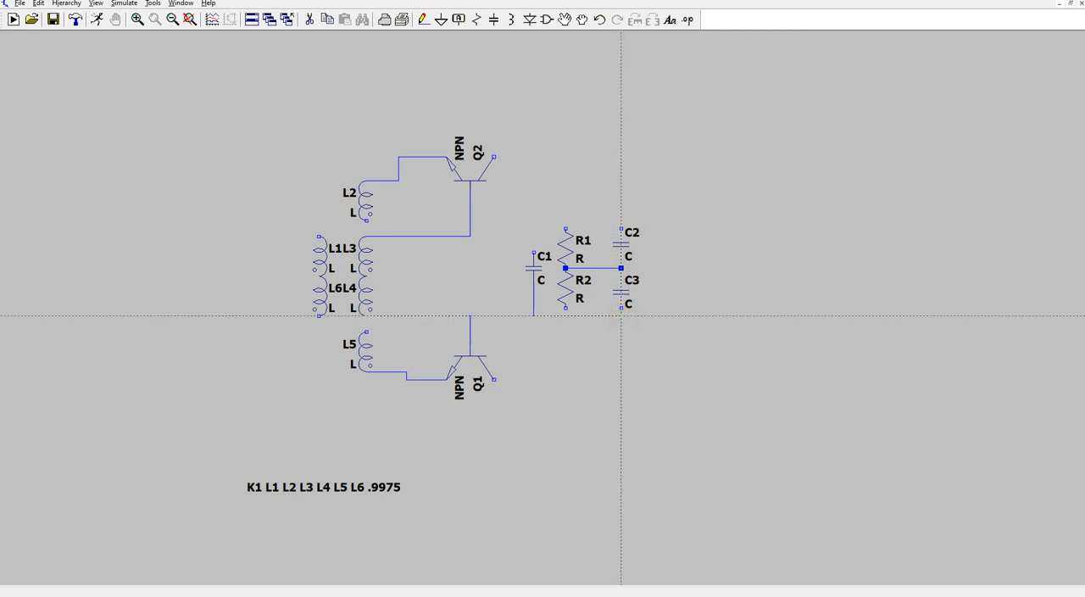
click(565, 307)
click(565, 314)
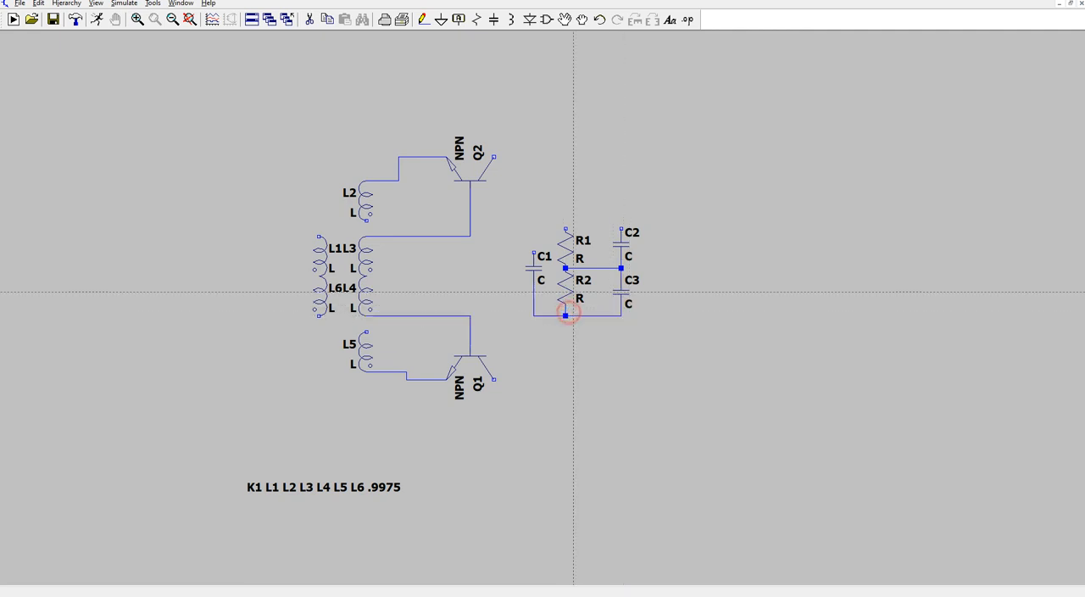
- Wire the upper ends of C1, R1 and C2 together along a common line above them
click(534, 252)
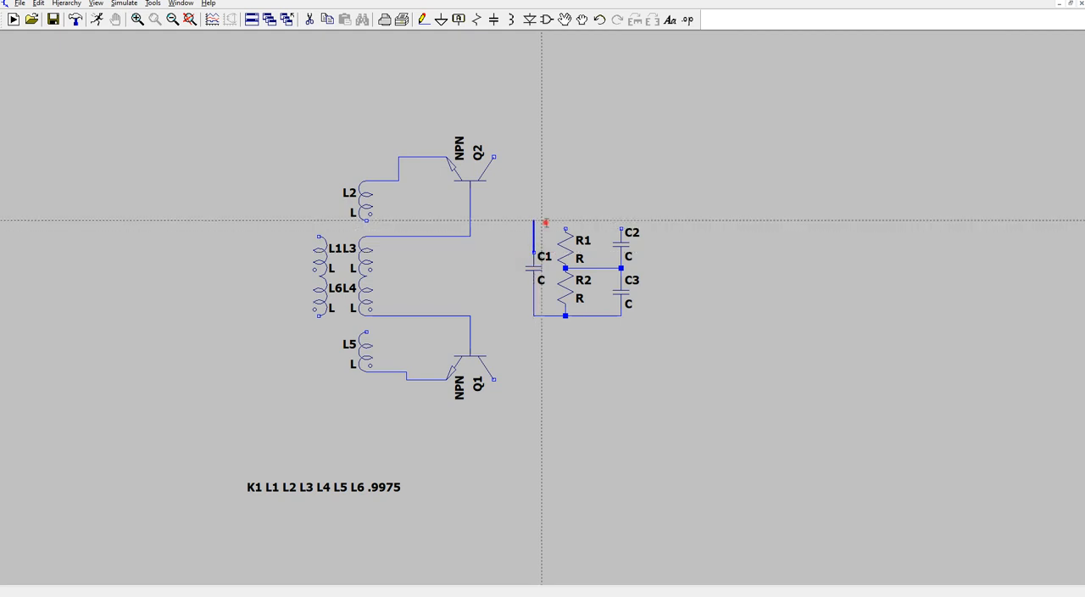
click(620, 221)
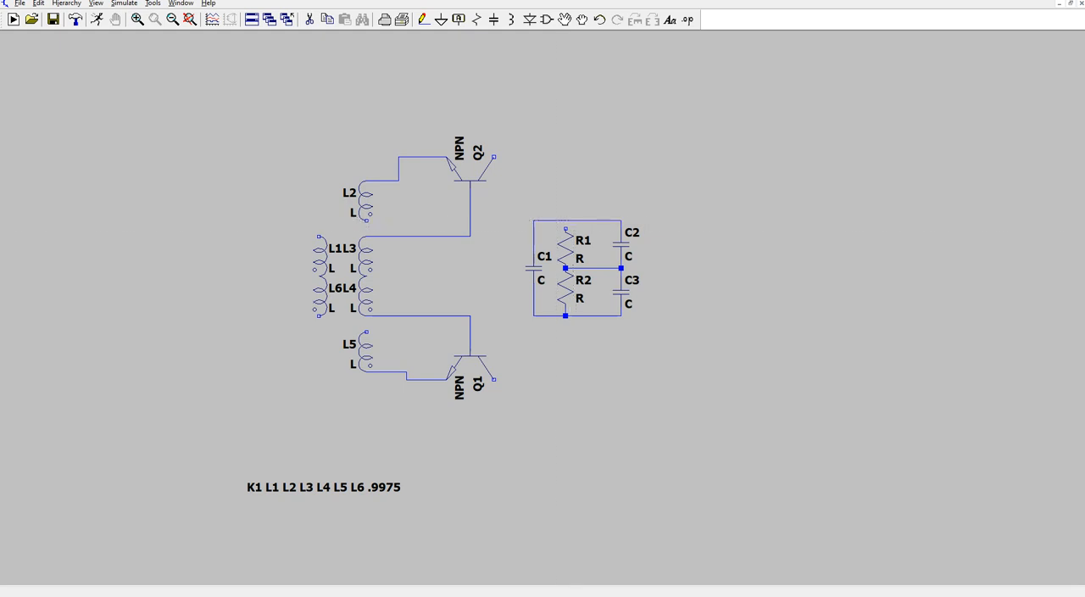
click(566, 229)
click(565, 220)
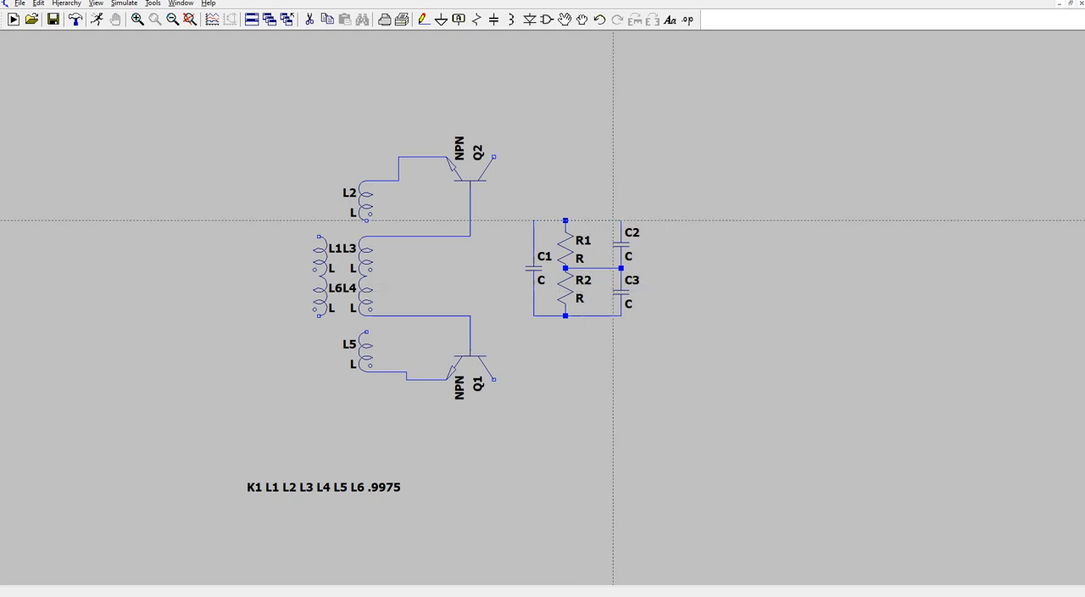
- Place a ground symbol to the right of C3 and wire it to the junction of C2 and C3
click(442, 20)
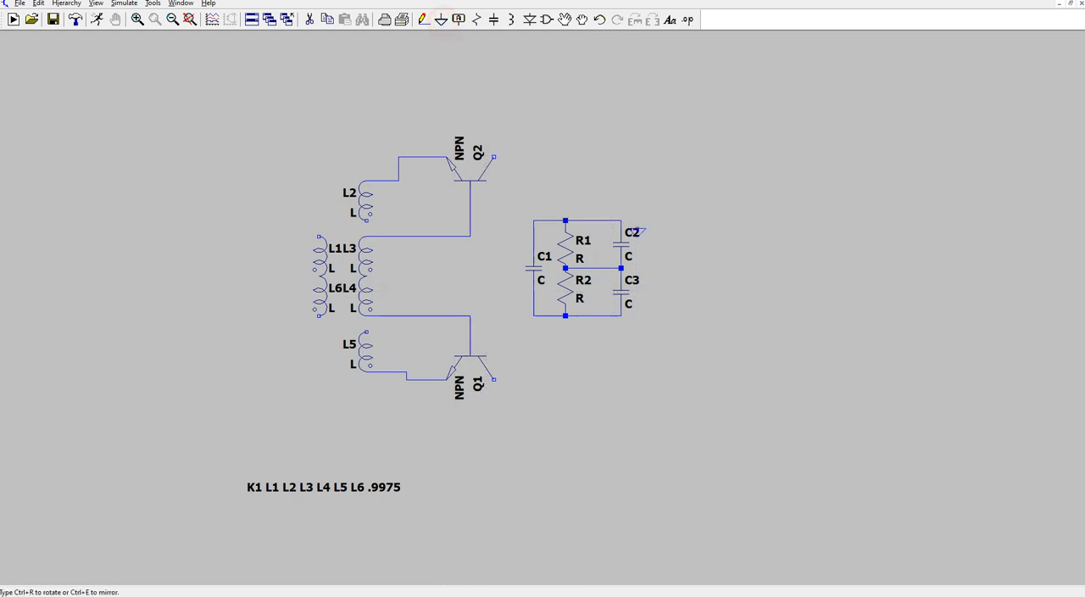
click(653, 278)
click(425, 20)
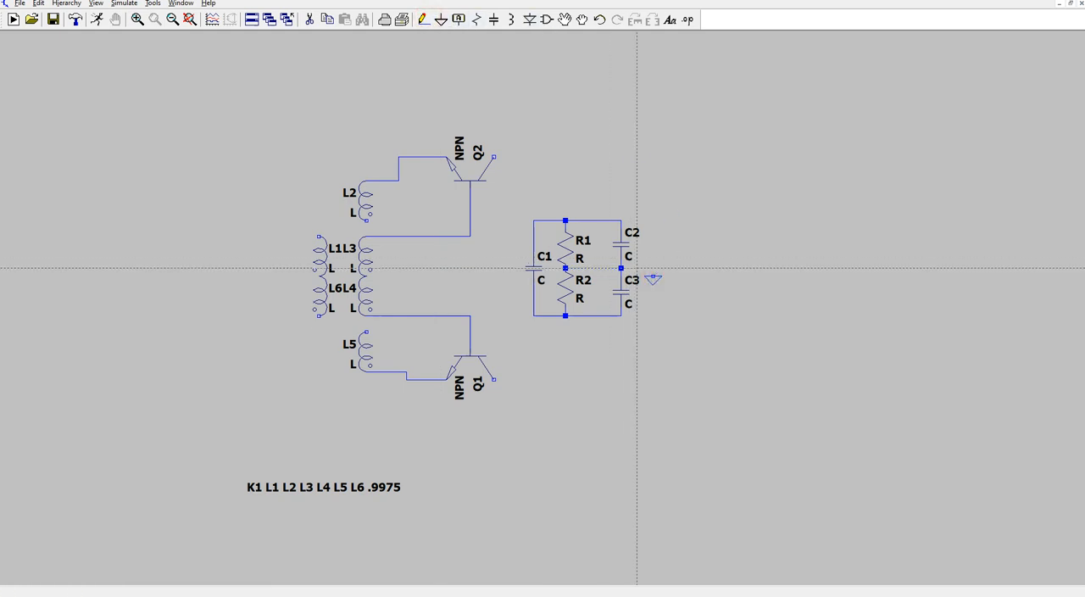
click(622, 268)
click(653, 269)
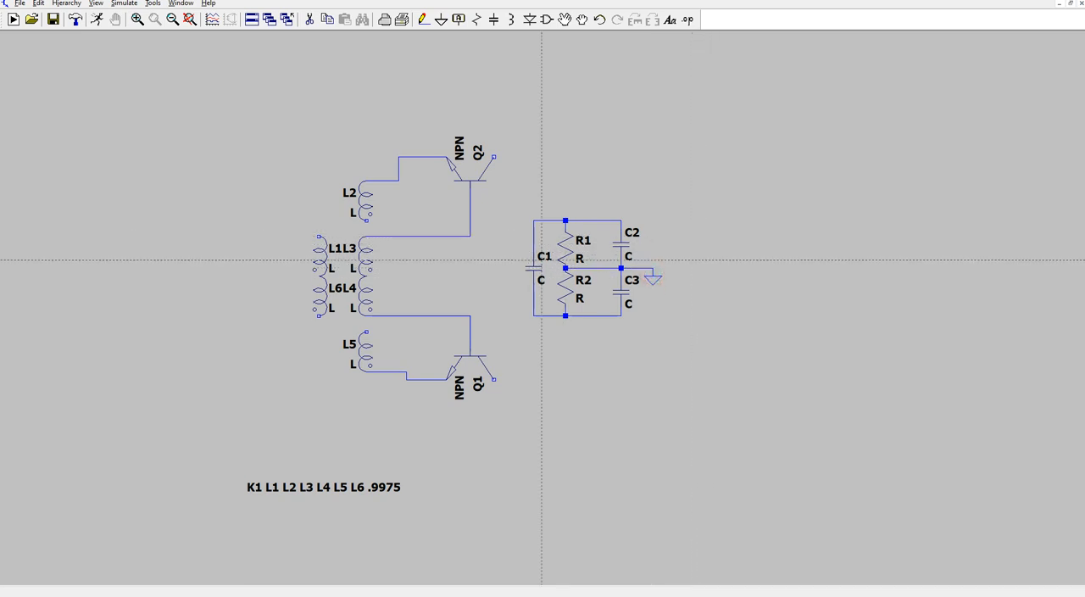
- Set C1's capacitance to 2.2uf and move its value label to the left of the capacitor
right_click(518, 267)
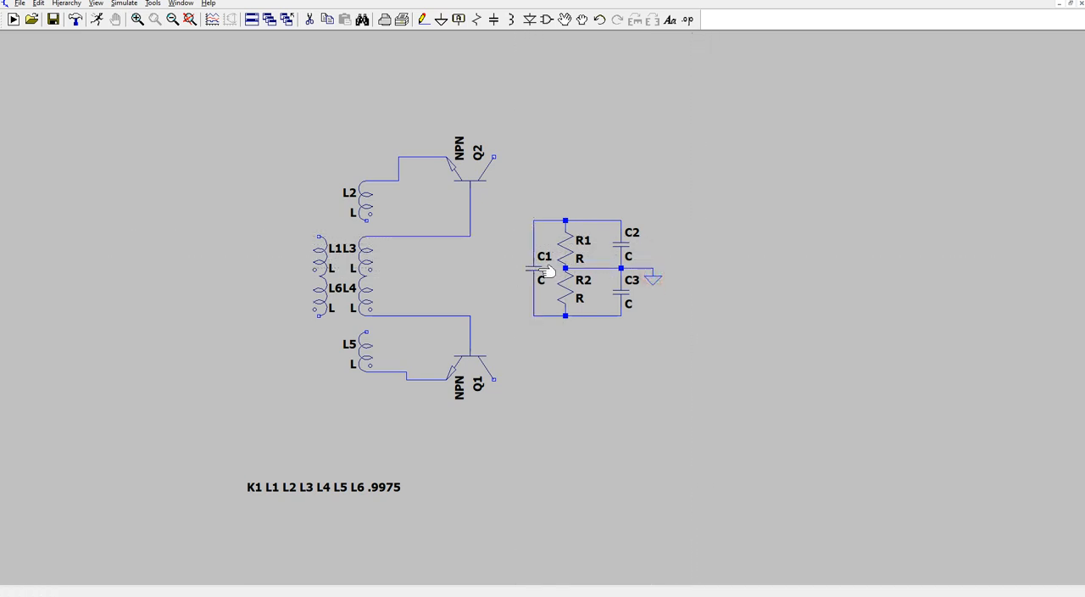
right_click(536, 270)
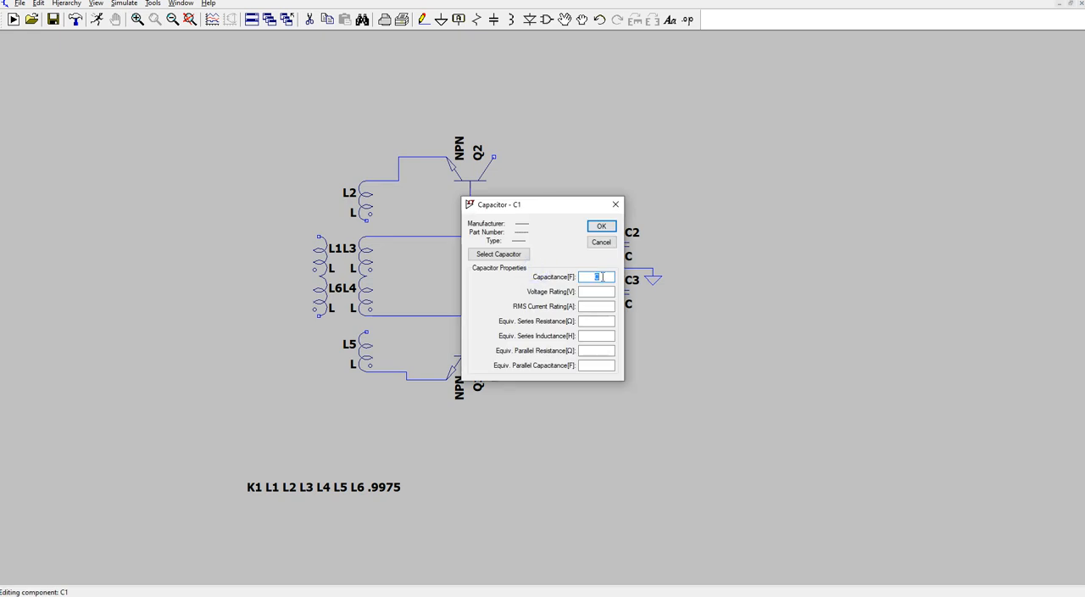
text(2.2uf)
click(601, 225)
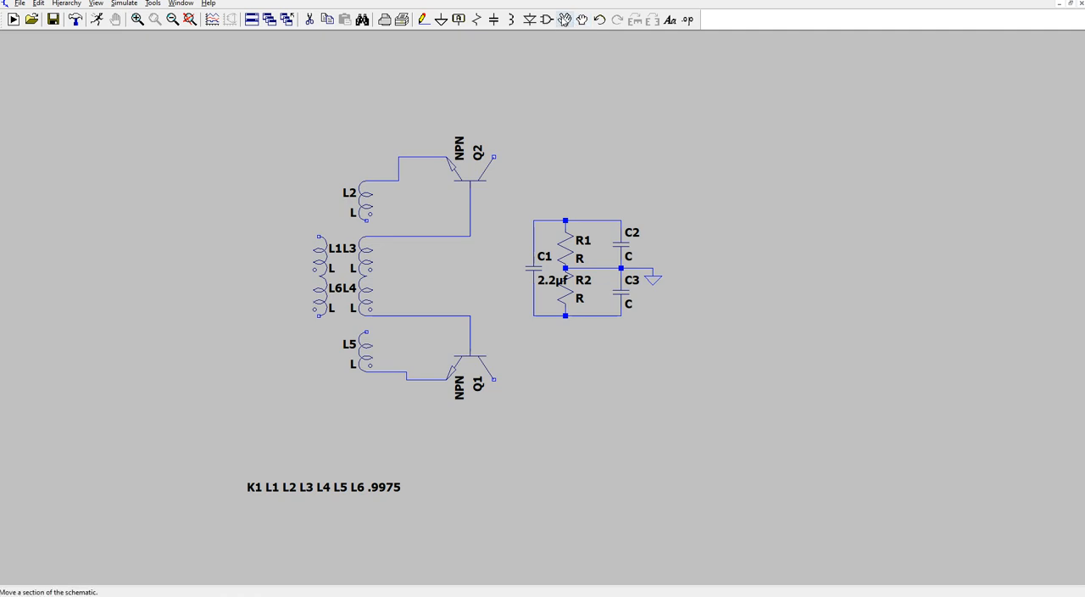
click(564, 18)
click(549, 287)
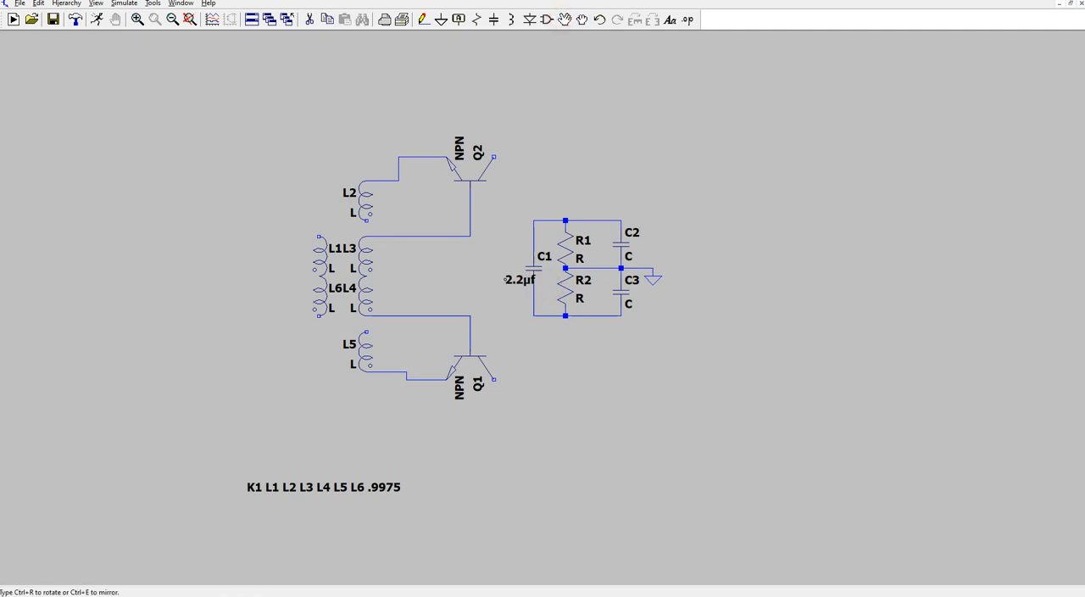
click(513, 280)
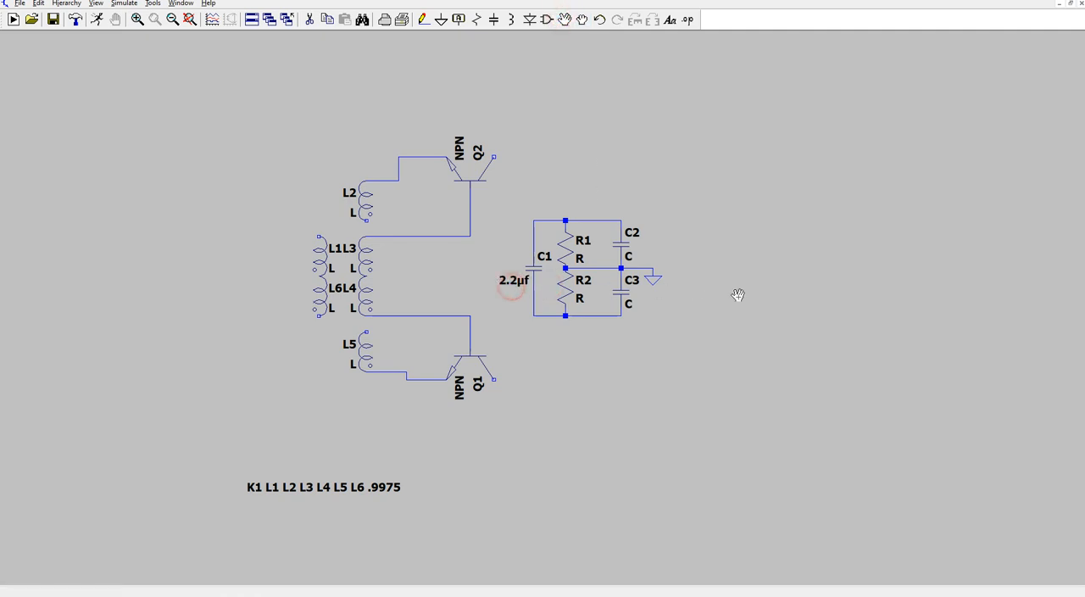
- Set the resistance of both R1 and R2 to 50 ohms
right_click(565, 245)
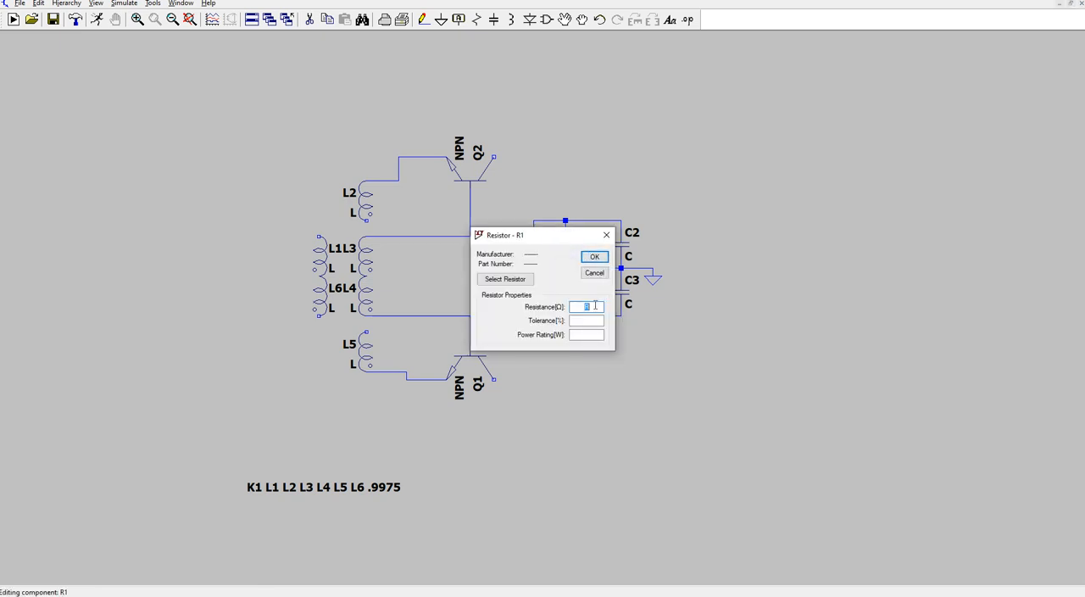
text(50)
click(596, 257)
right_click(565, 290)
text(50)
click(595, 257)
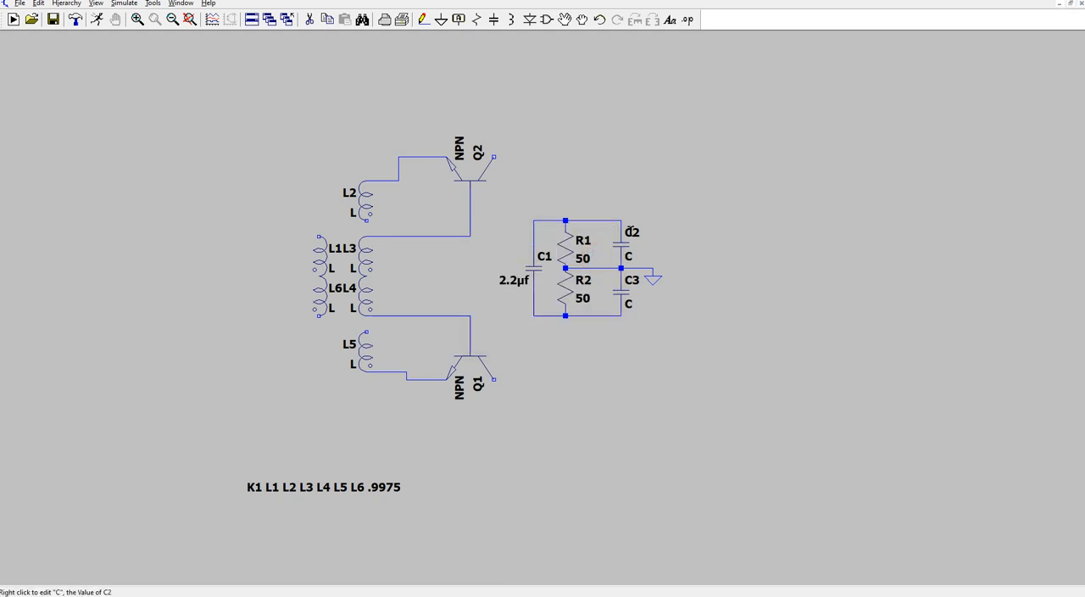
- Set the capacitance of both C2 and C3 to 100nf
right_click(635, 244)
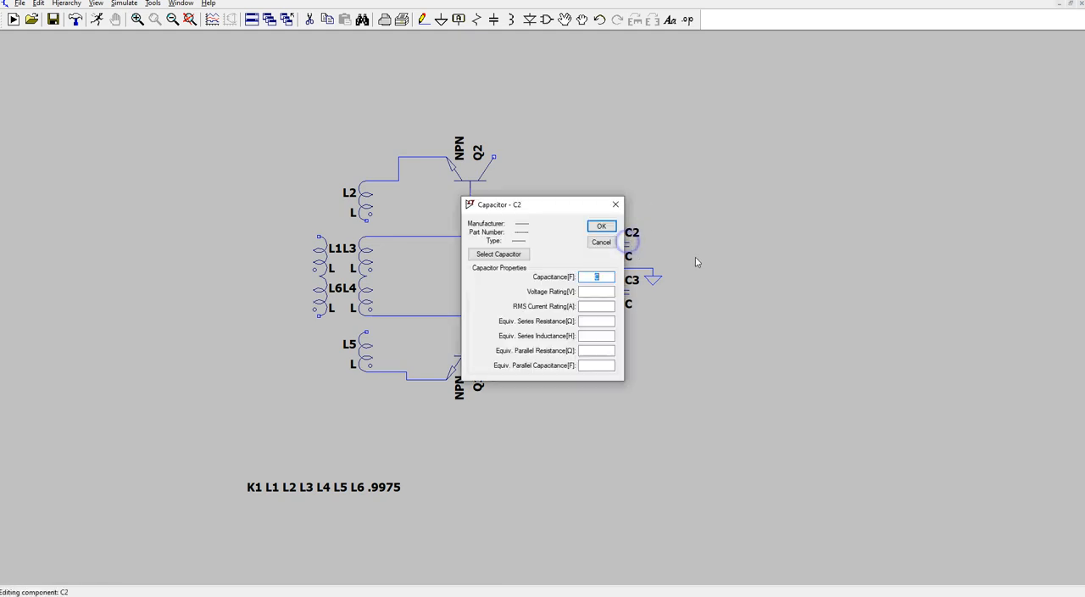
text(100nf)
click(600, 228)
right_click(637, 296)
text(100nf)
click(601, 225)
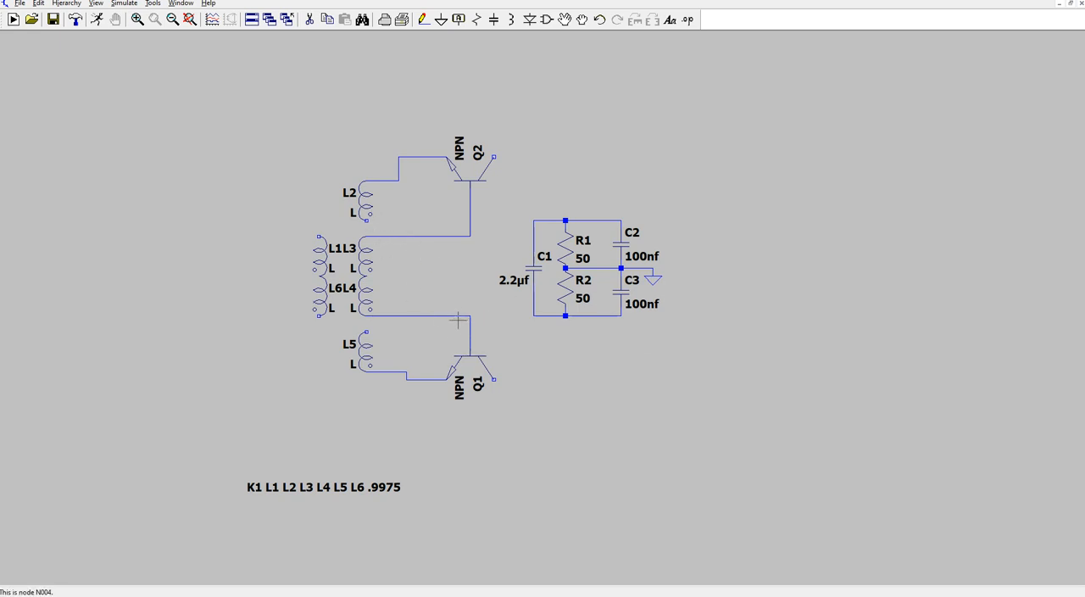
- Wire L5's upper end to the lower end of C1 and L2's lower end to the upper end of C1
click(423, 20)
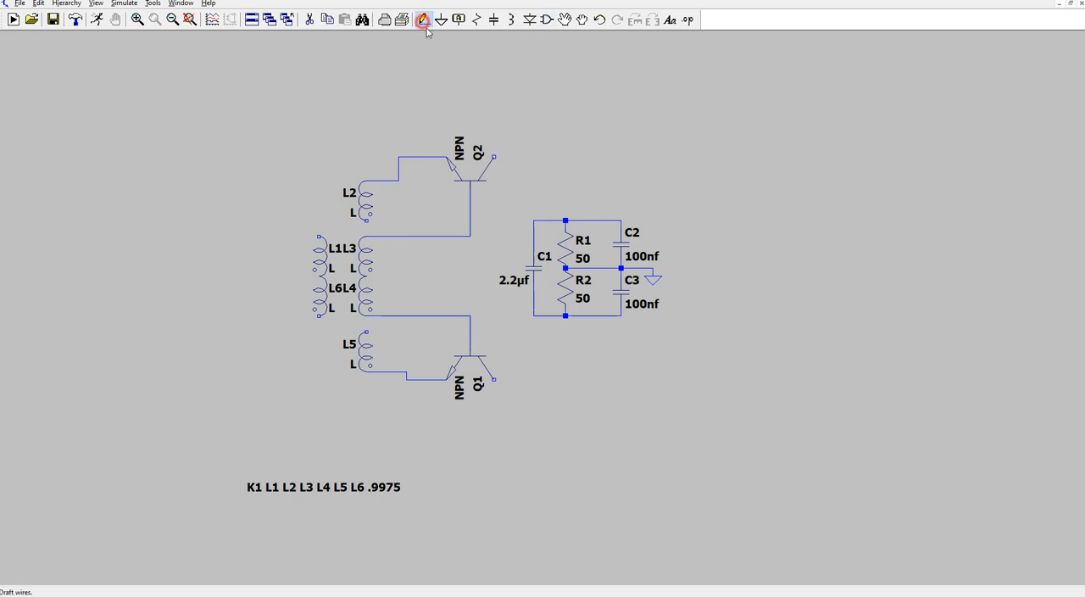
click(367, 331)
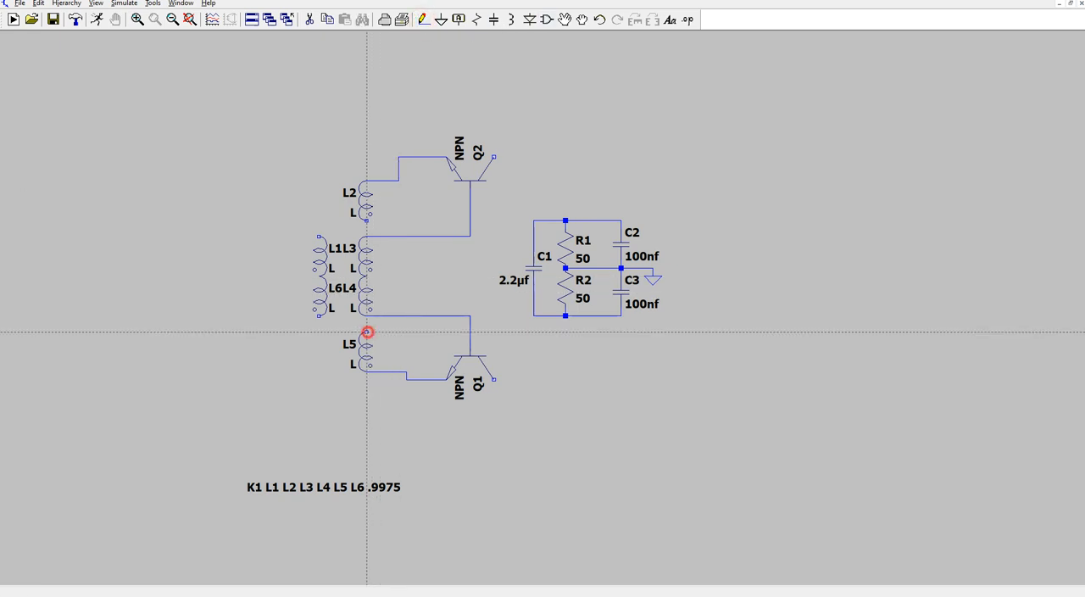
click(533, 339)
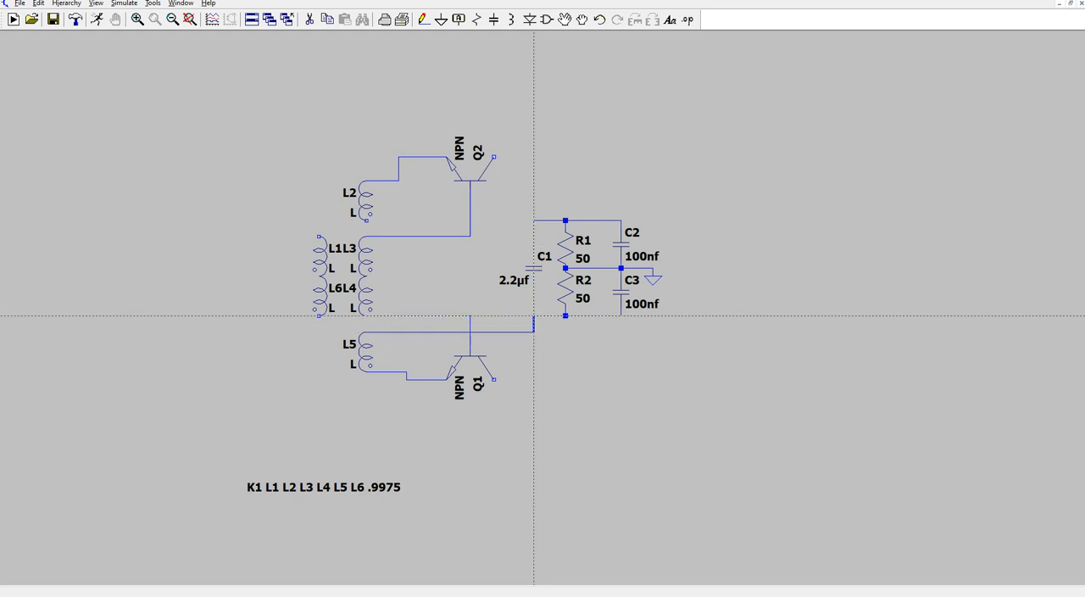
click(533, 315)
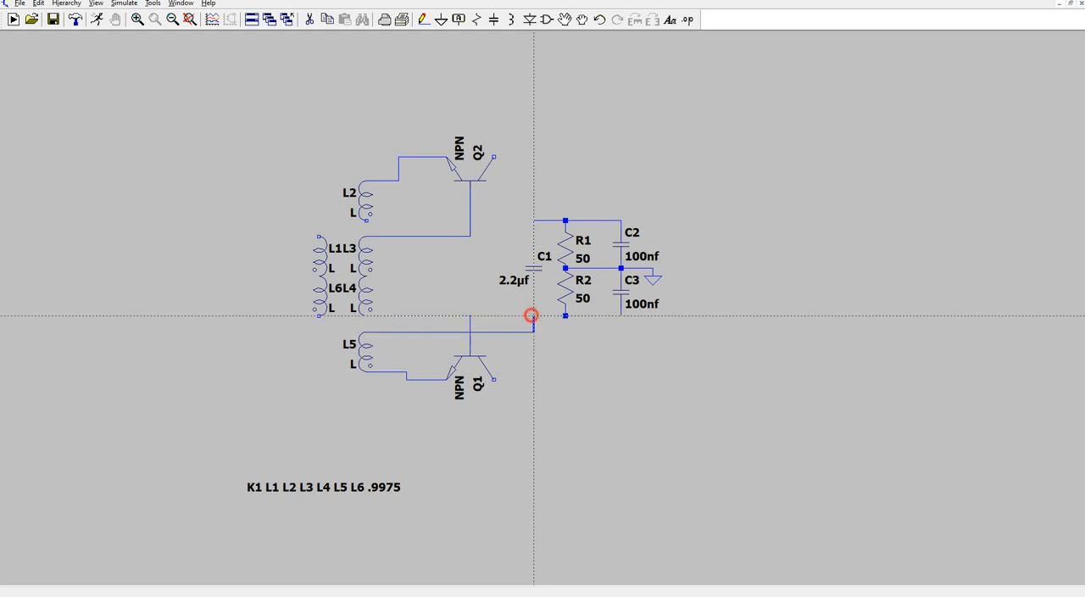
click(367, 213)
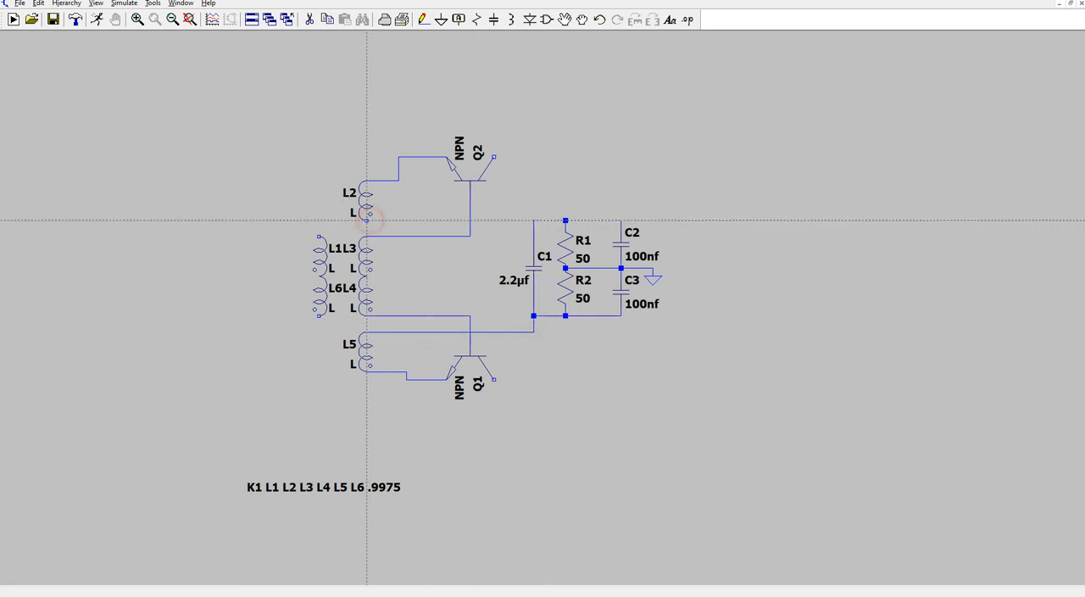
click(533, 220)
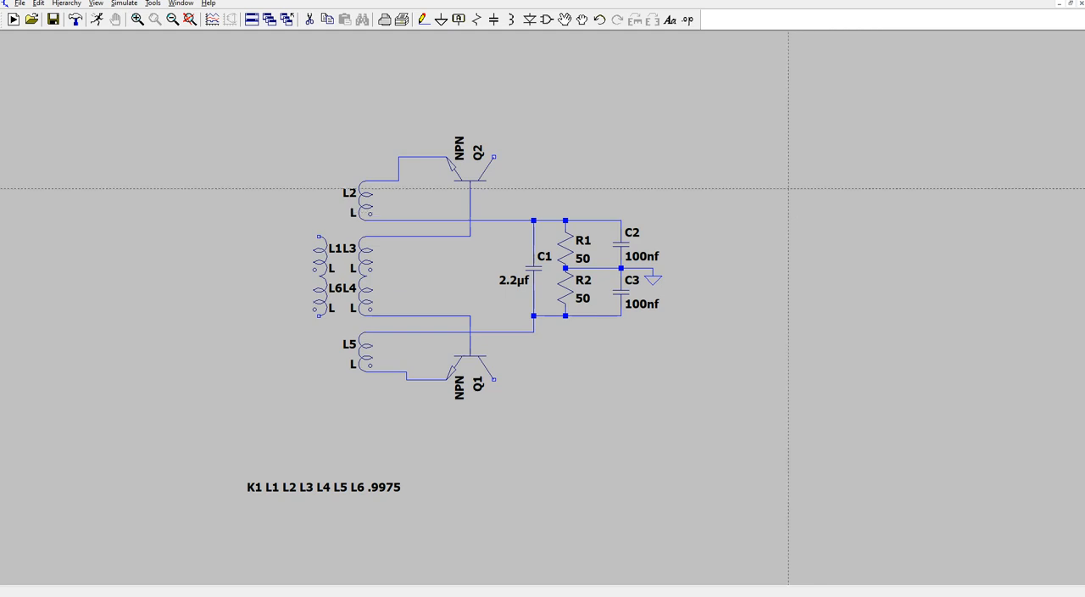
- Place a ground symbol to the left of L1 and L6 and wire it to their junction
click(440, 19)
click(375, 104)
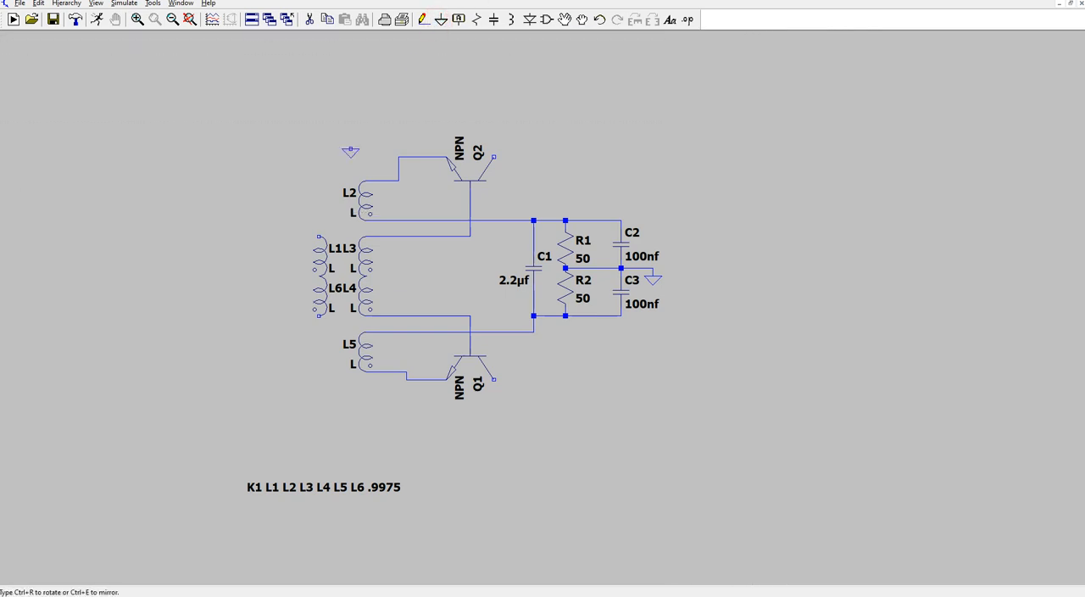
click(423, 20)
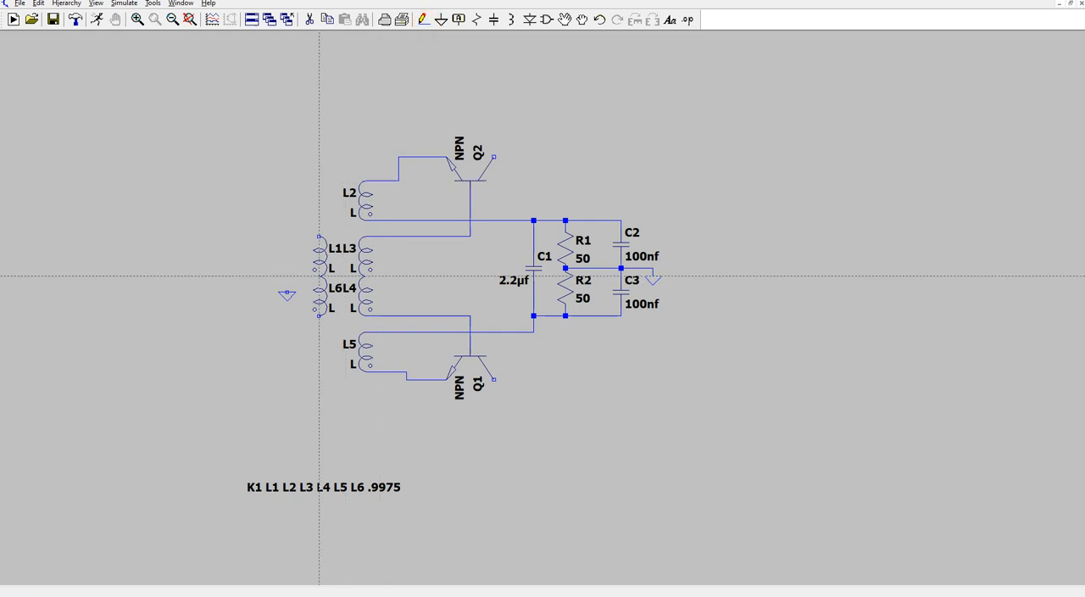
click(320, 276)
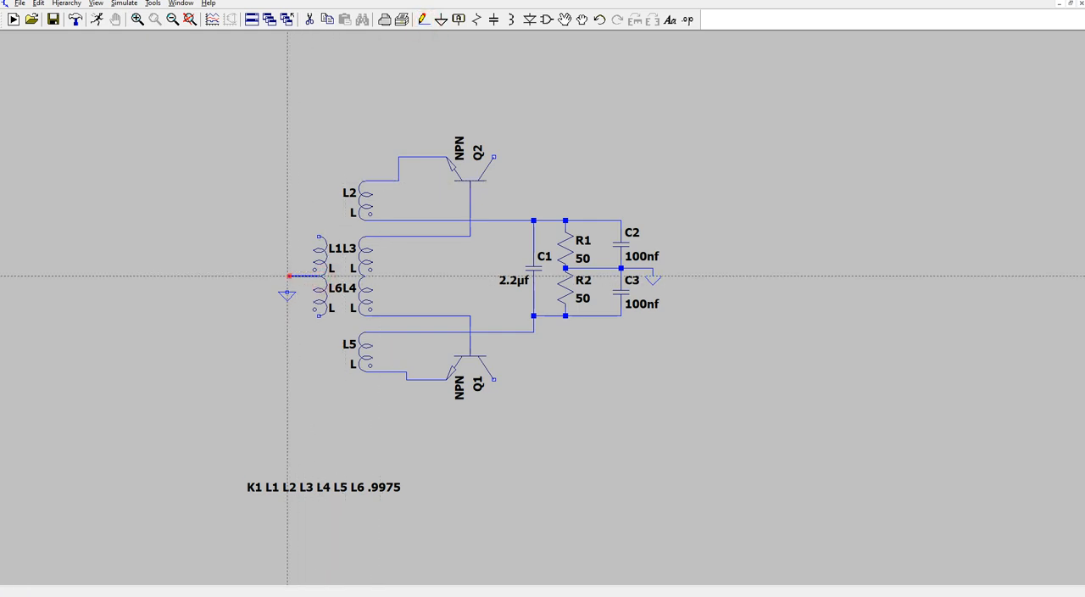
click(287, 289)
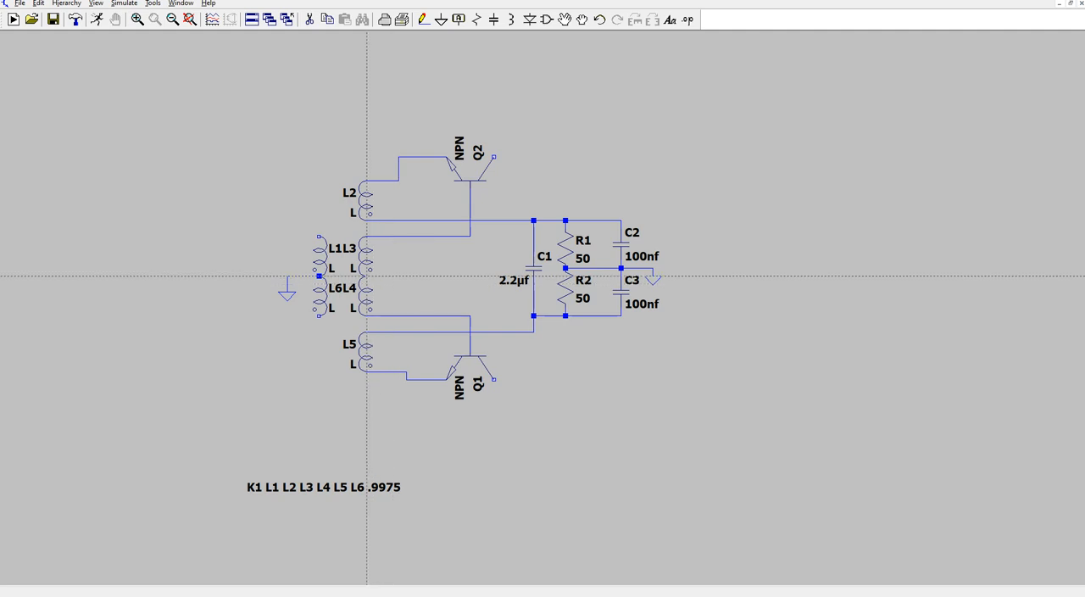
- Run a wire from the junction of L3 and L4 to the right and up, ending open above Q2
click(367, 276)
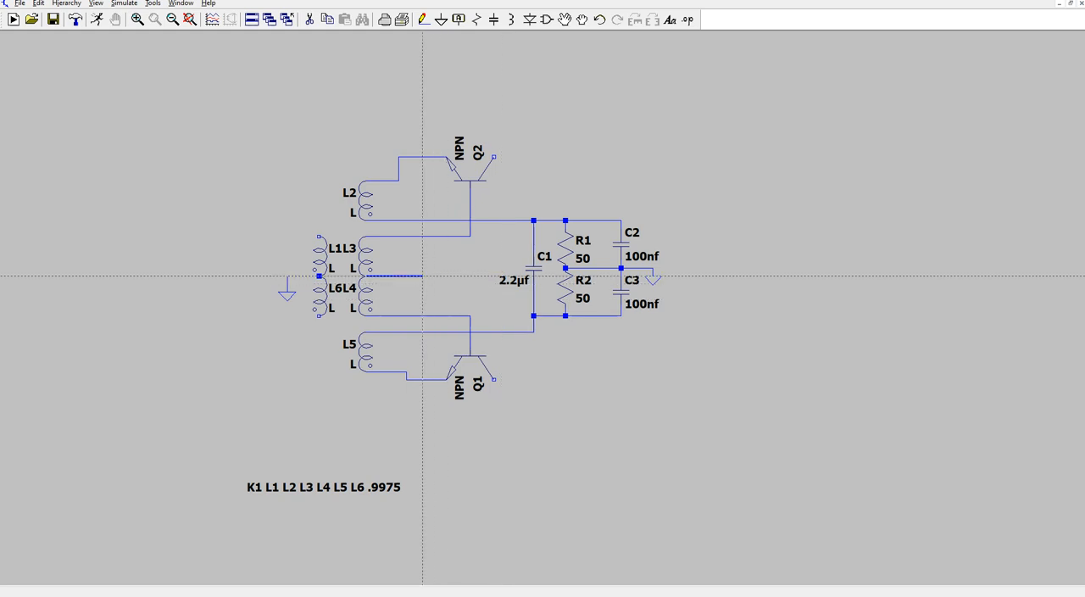
click(422, 275)
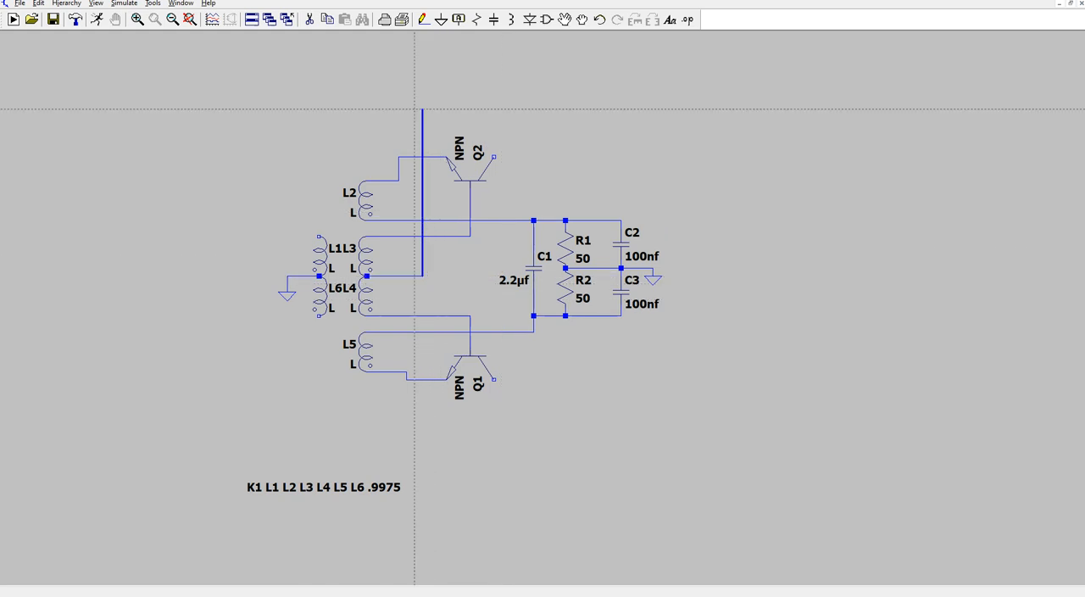
right_click(422, 102)
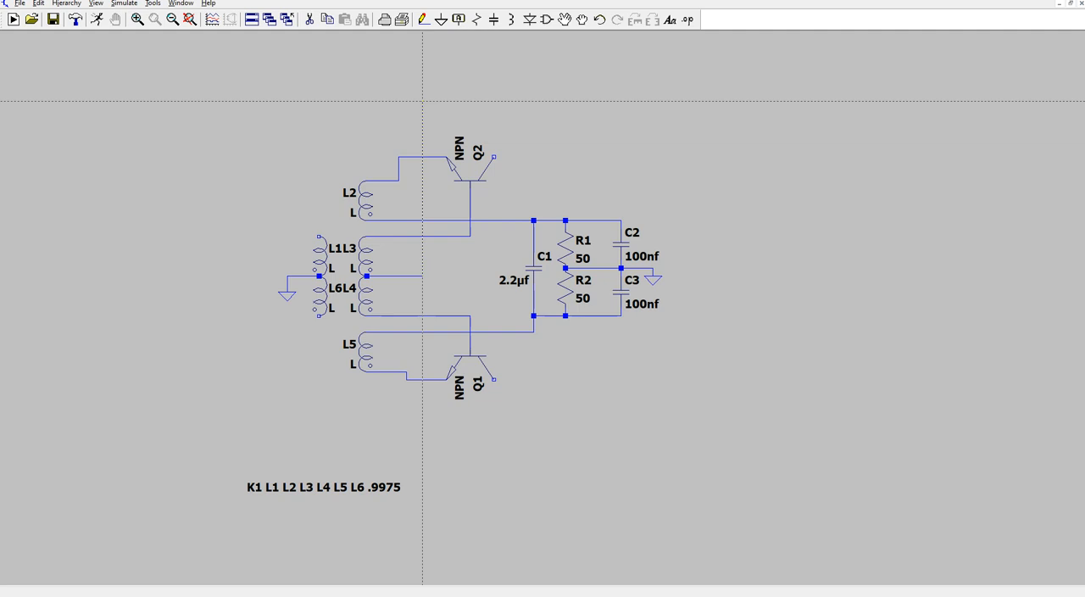
click(422, 100)
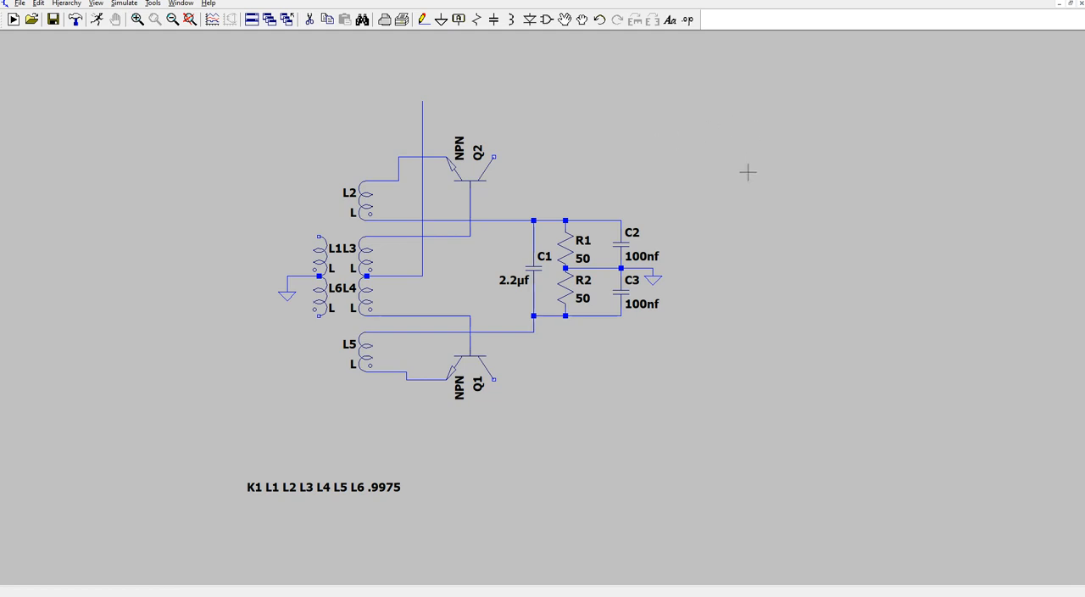
- Place two inductors stacked in series to the right of the grounded network and one mirrored inductor beside them
click(512, 21)
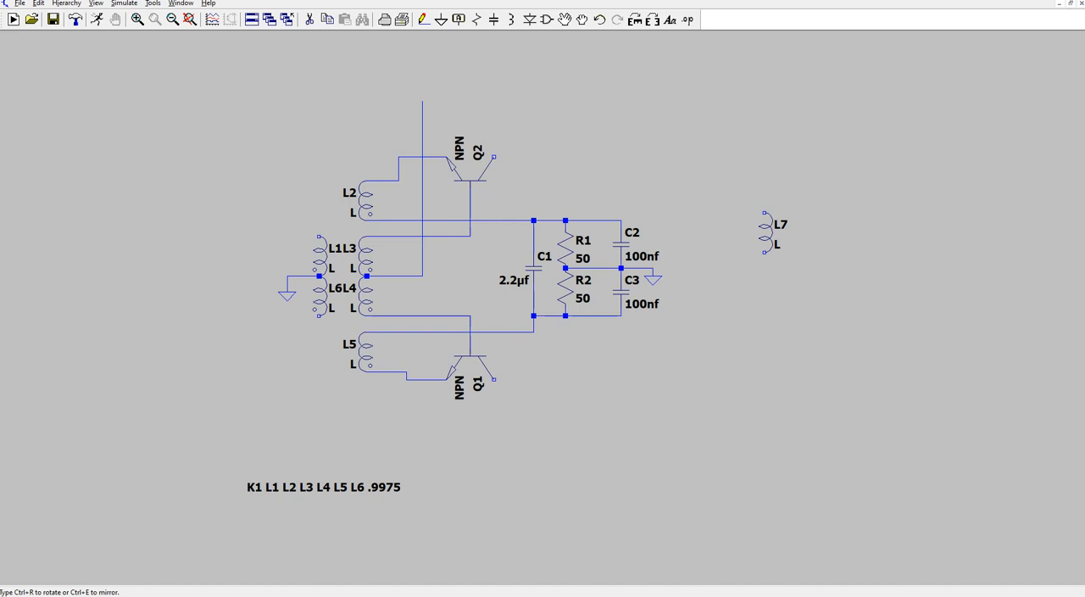
click(767, 237)
click(766, 278)
click(653, 20)
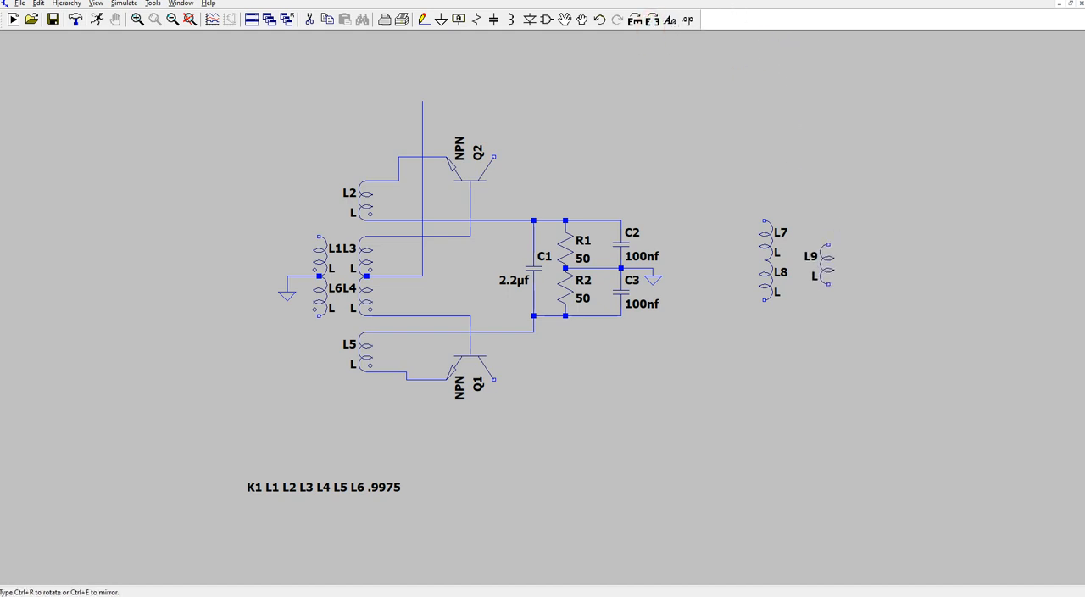
click(819, 262)
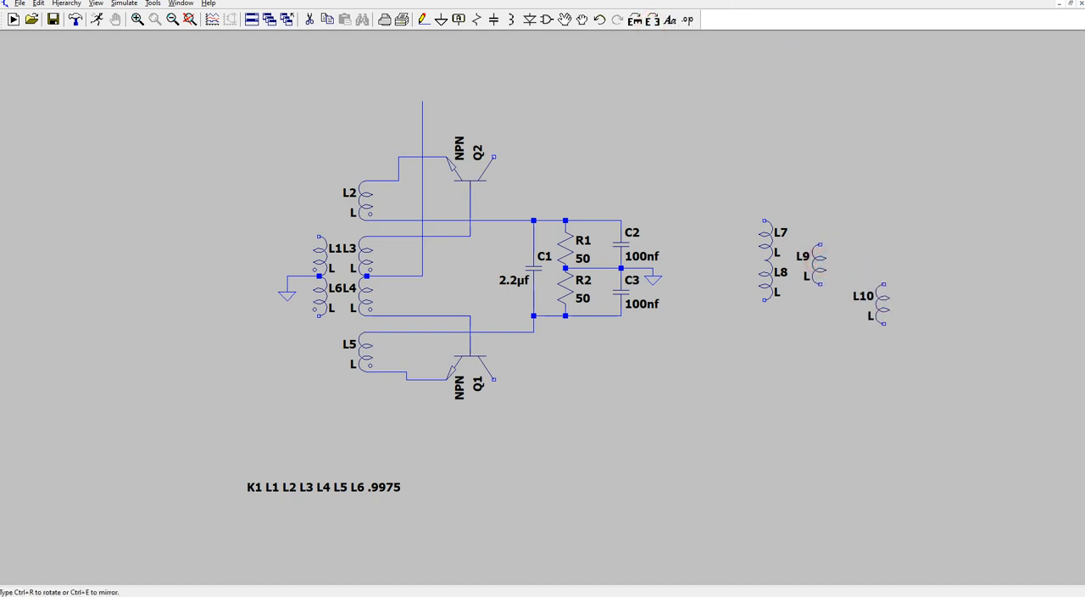
key(Escape)
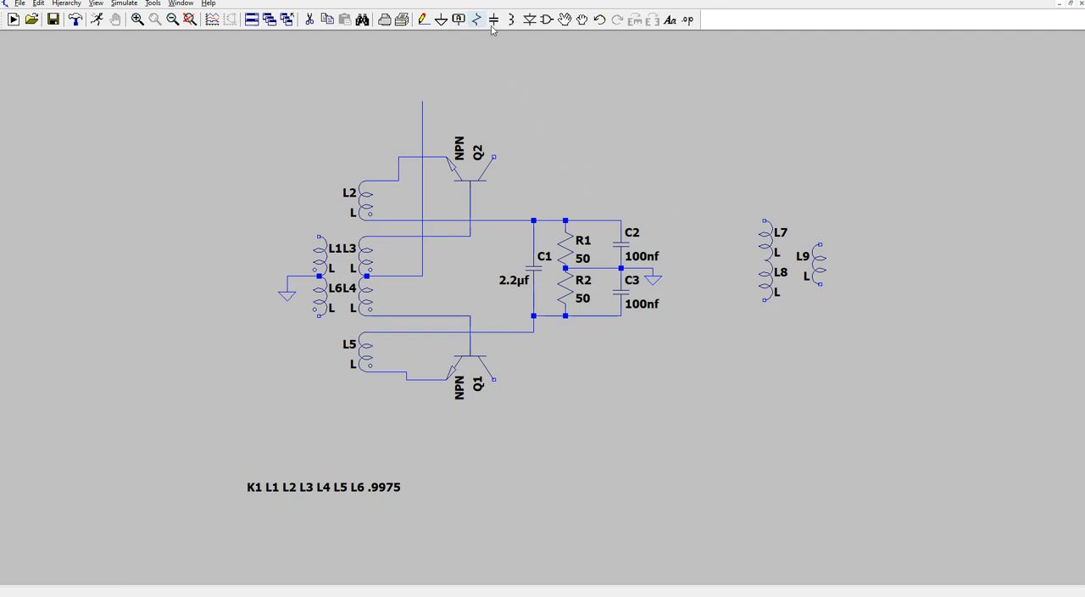
- Add the SPICE directive "K2 L7 L8 L9 .9975" and place it below the new inductors
click(423, 19)
click(688, 19)
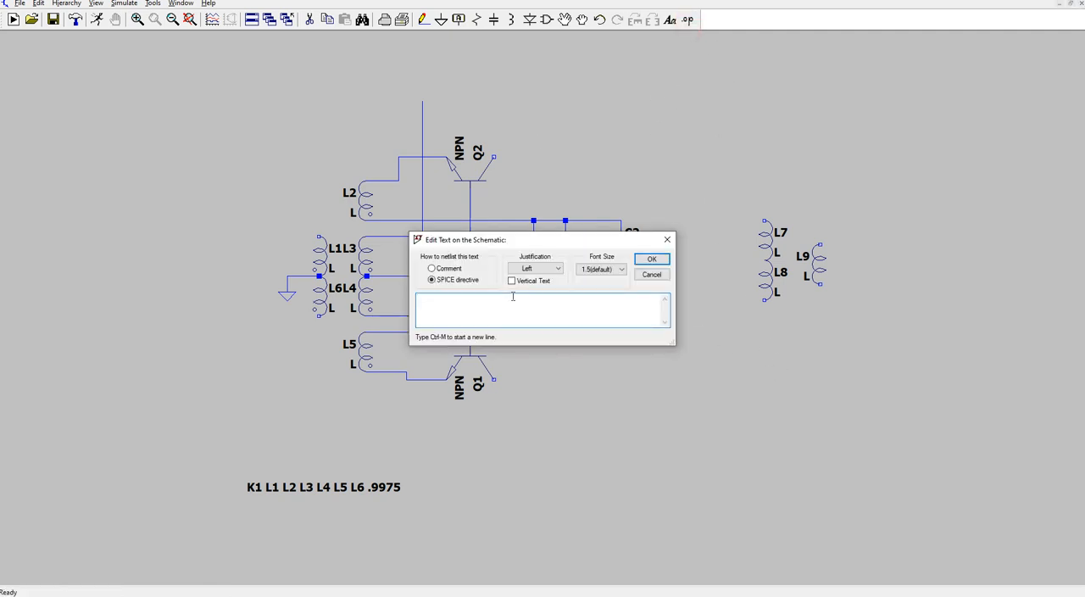
text(K2 L7 L8 L9 .9975)
click(652, 259)
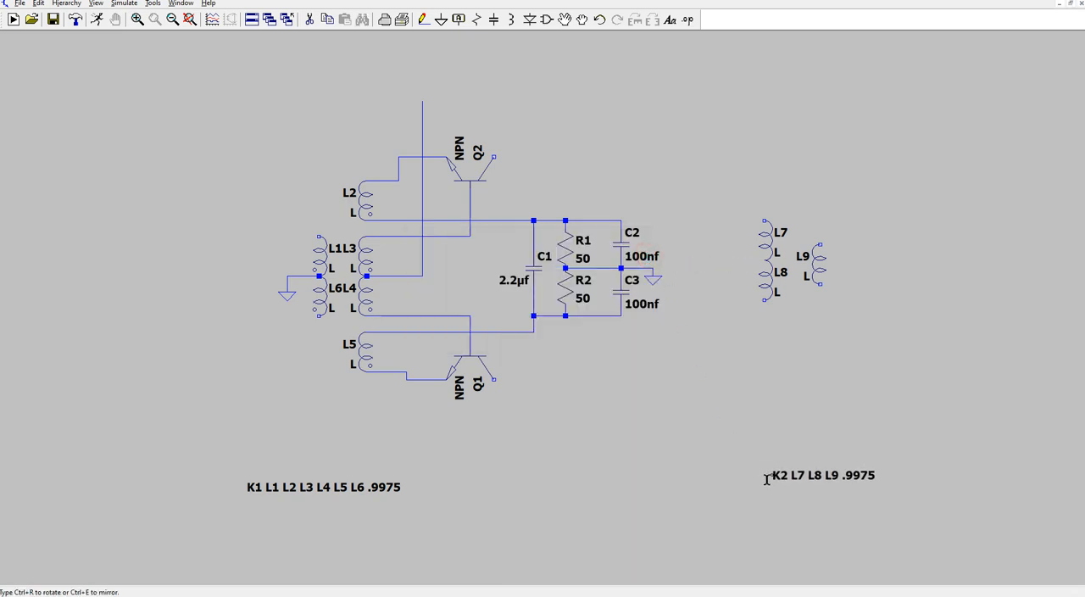
click(755, 484)
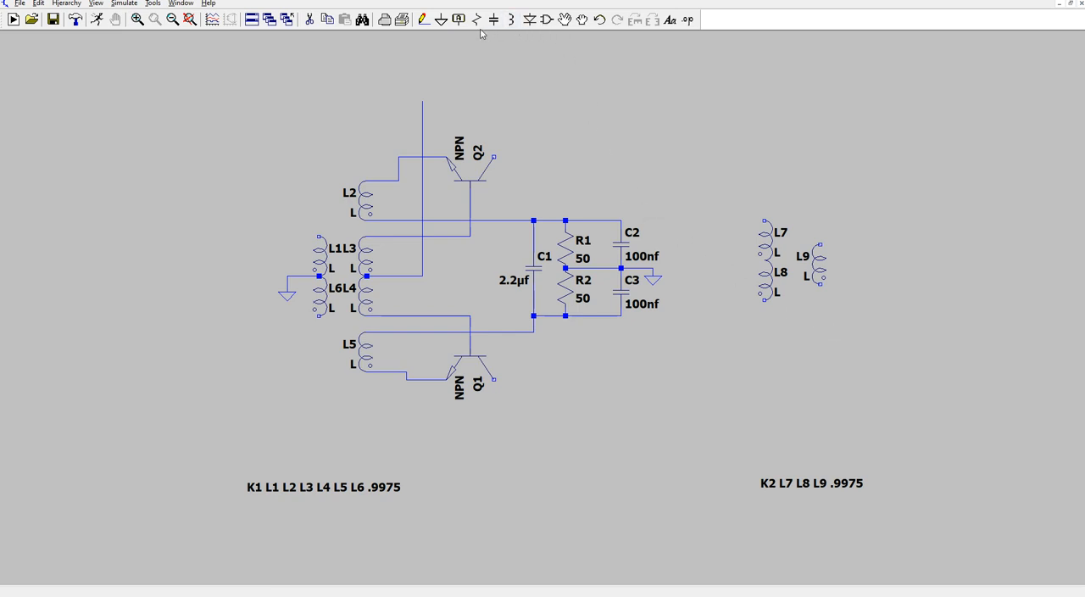
- Wire Q2's collector across to the upper end of L7
click(425, 21)
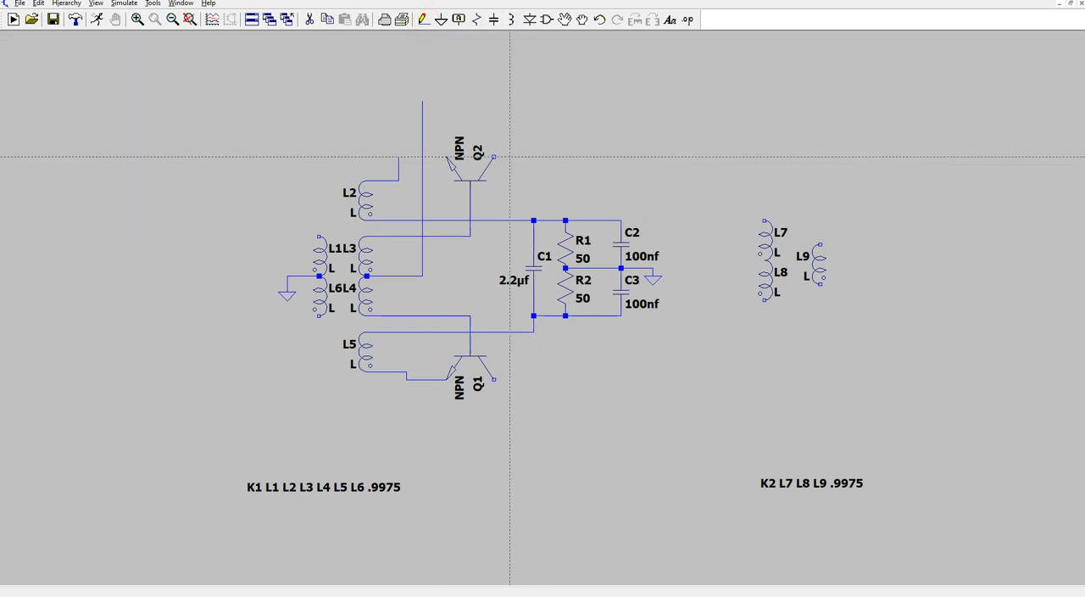
click(495, 156)
click(763, 172)
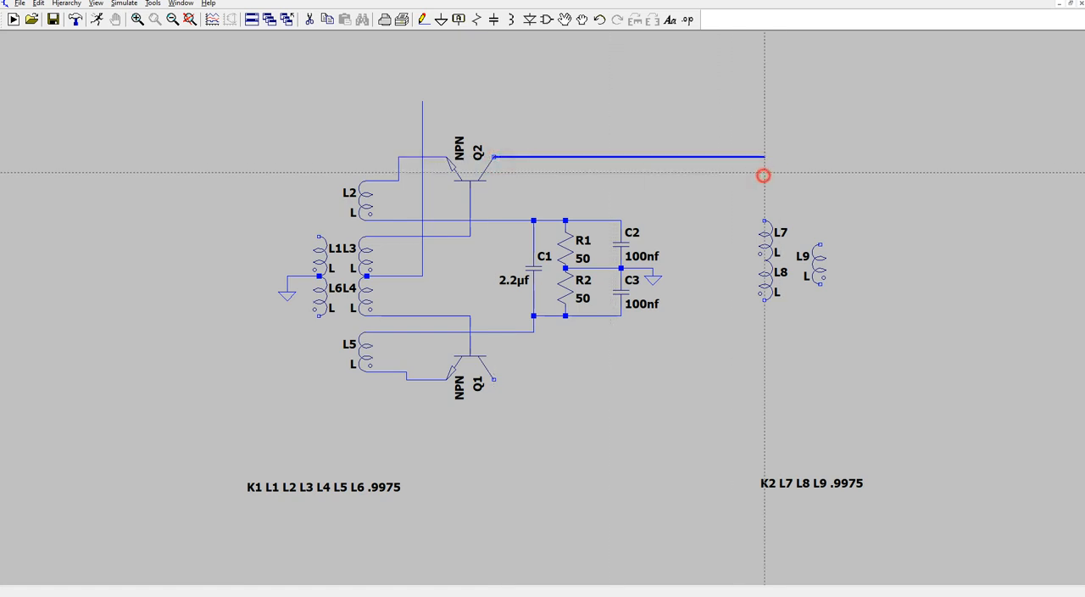
click(765, 221)
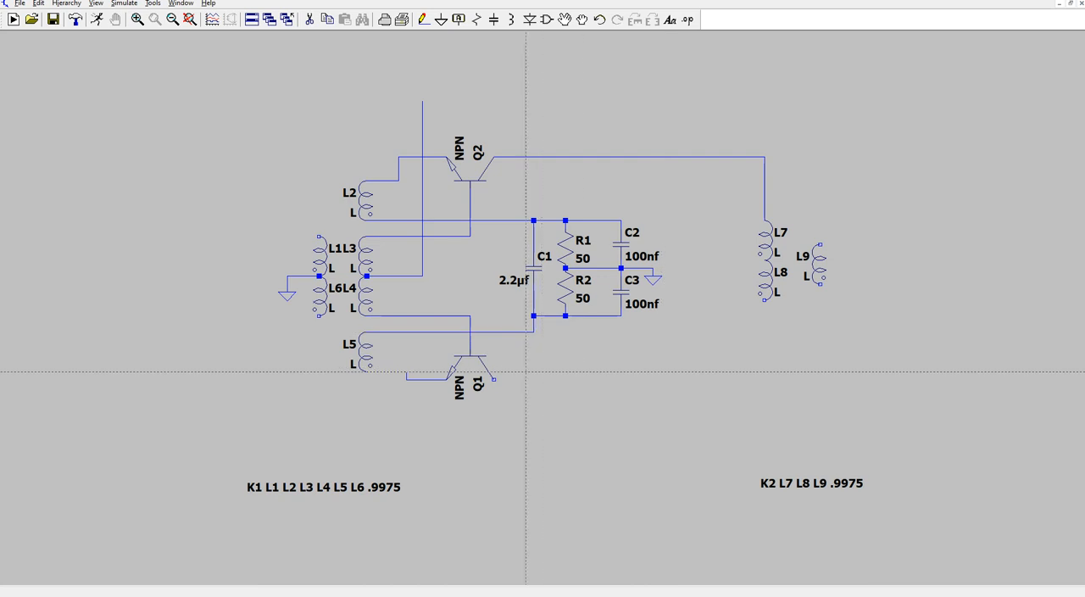
- Wire Q1's collector across to the lower end of L8
click(496, 379)
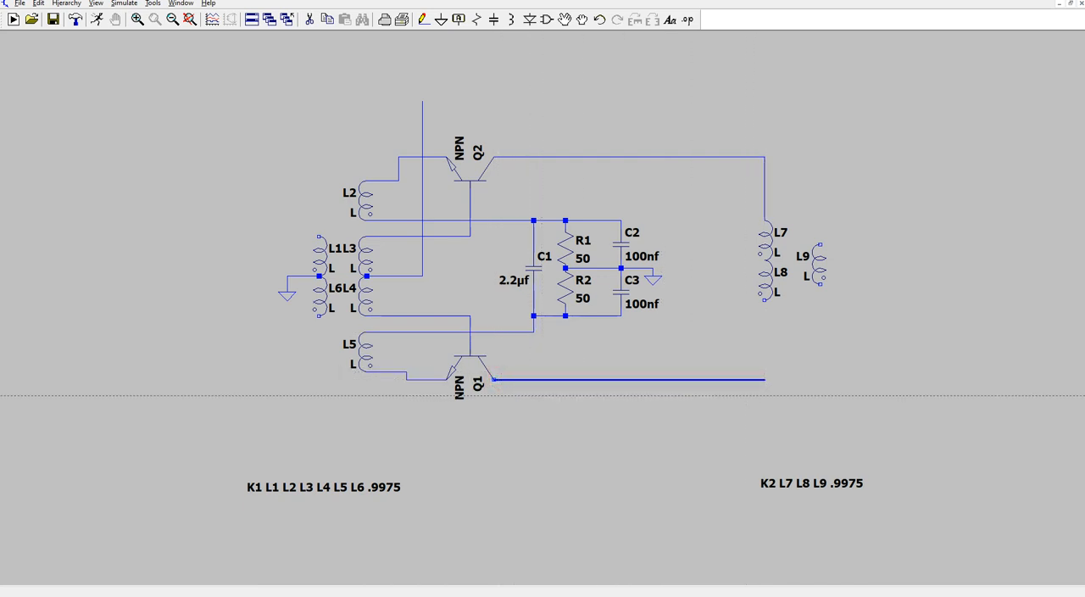
click(764, 379)
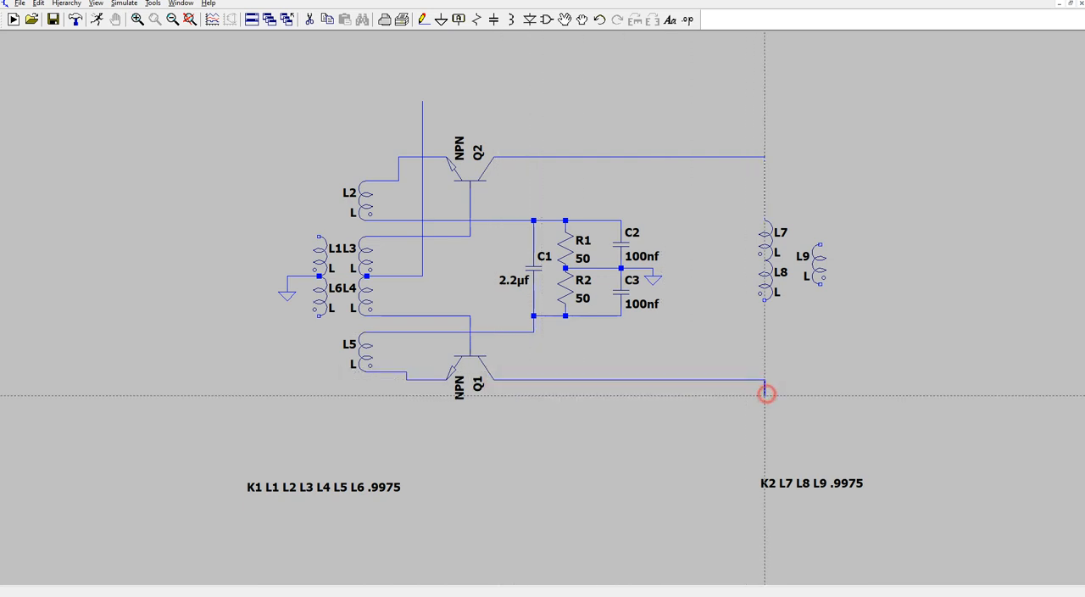
click(765, 300)
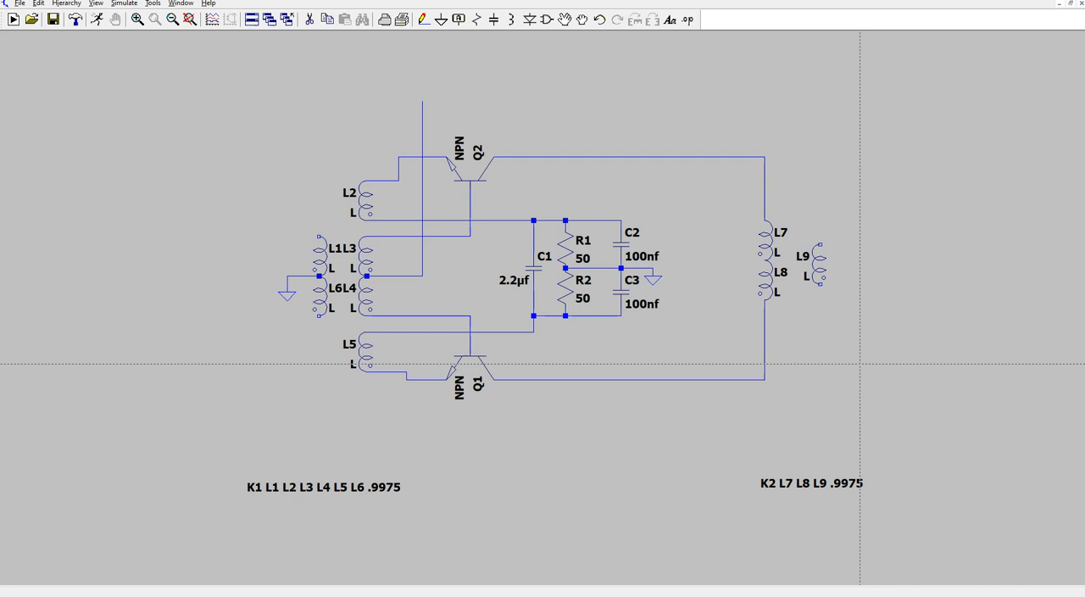
- Place a horizontal inductor above the output transformer and set its inductance to 1.5mh
click(511, 20)
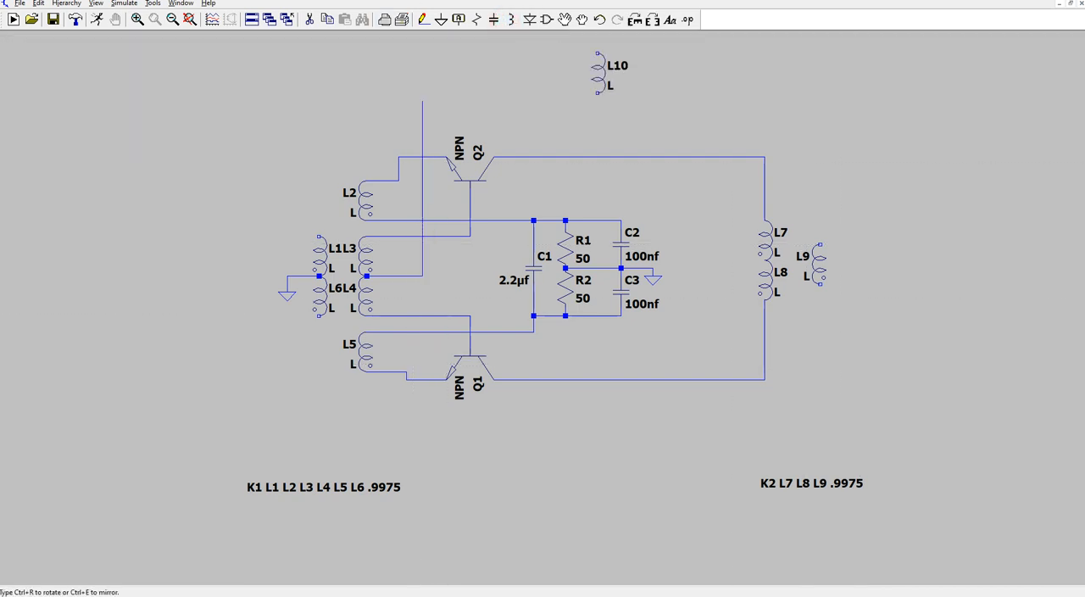
click(635, 19)
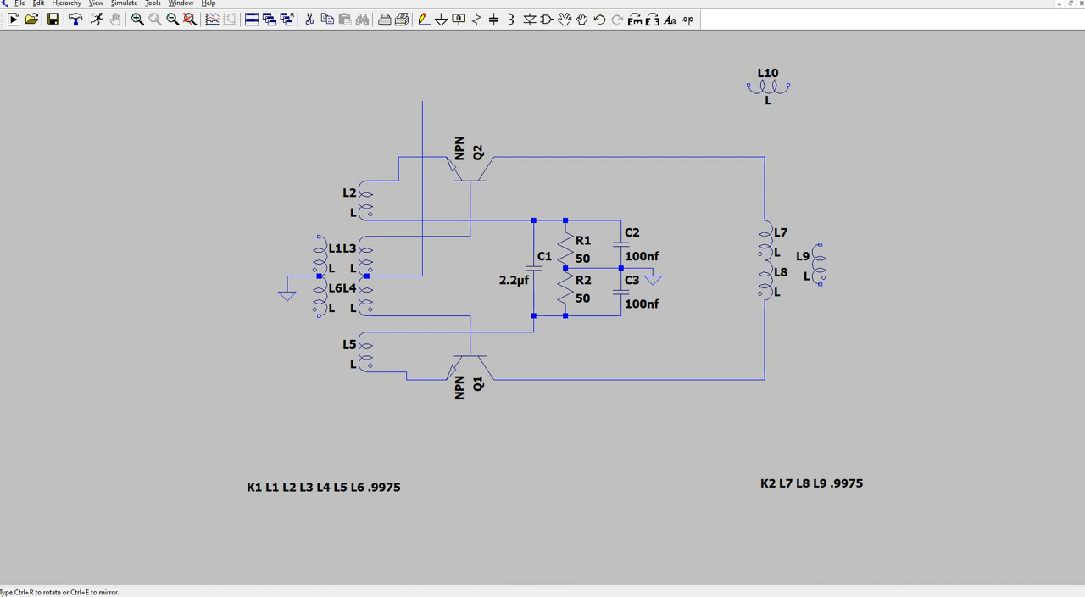
click(829, 83)
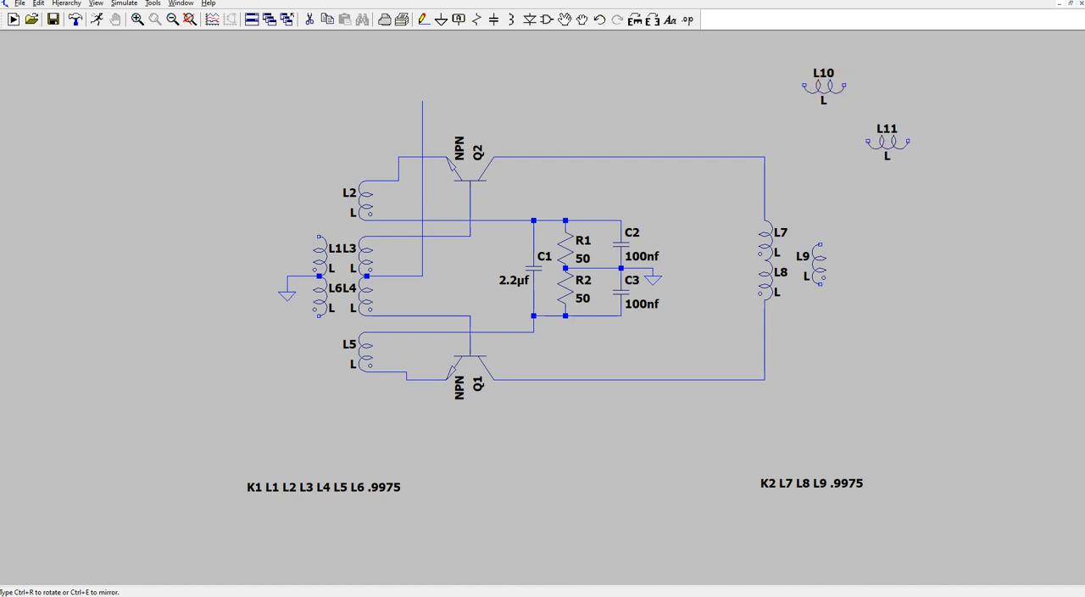
key(Escape)
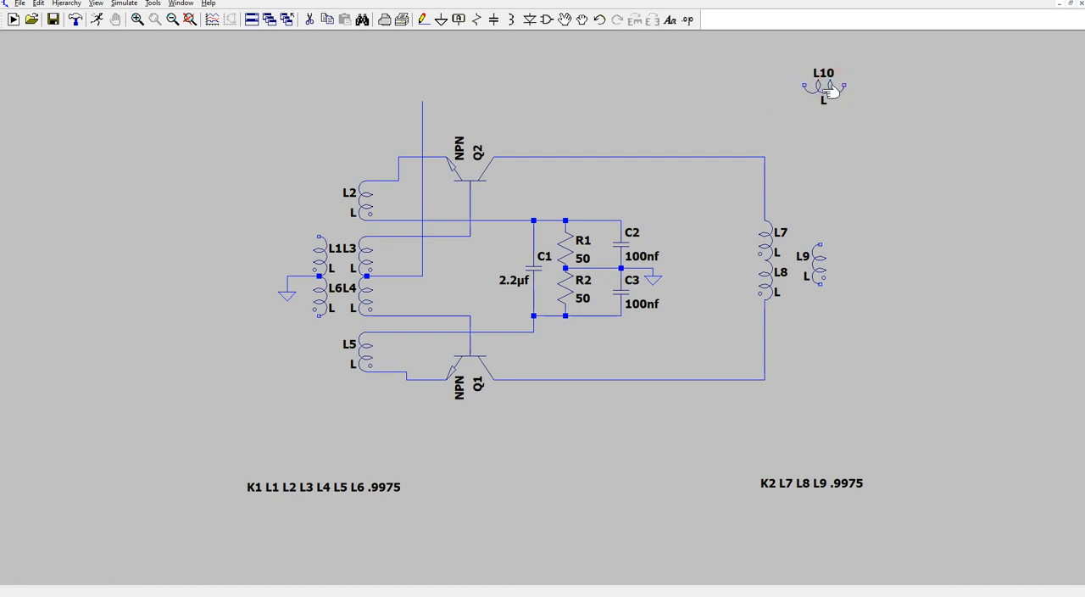
right_click(826, 90)
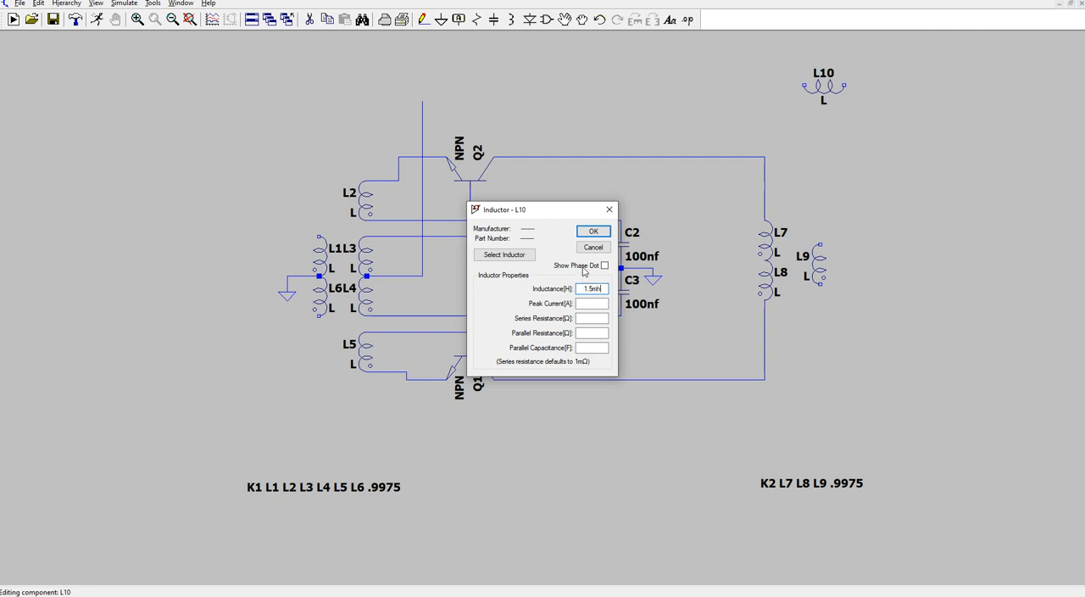
click(594, 230)
click(595, 232)
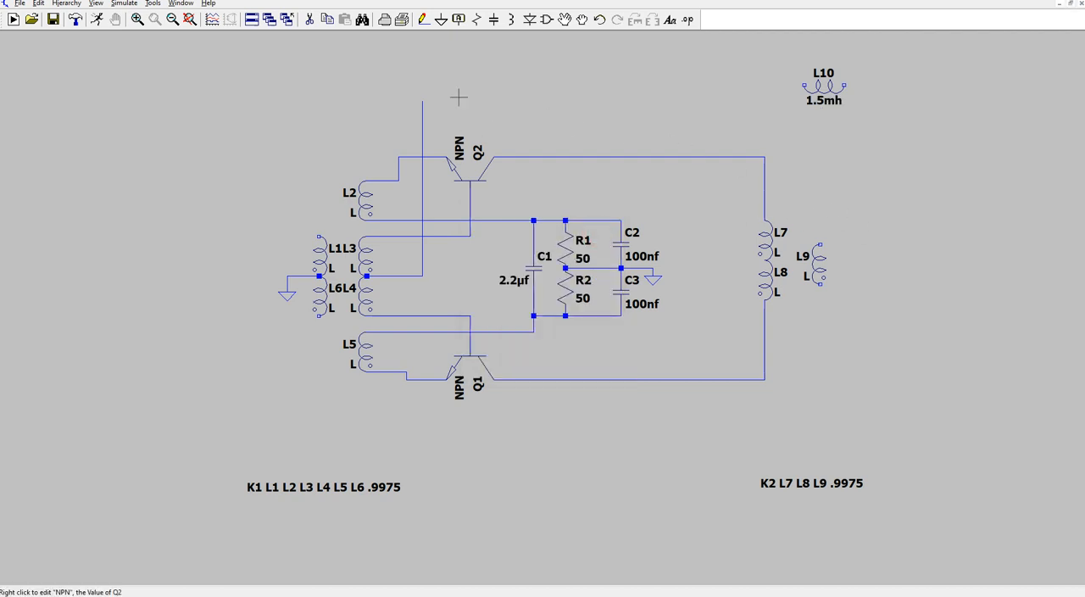
- Place a voltage source to the right of the 1.5mh inductor
click(546, 20)
drag(539, 388, 631, 386)
click(556, 346)
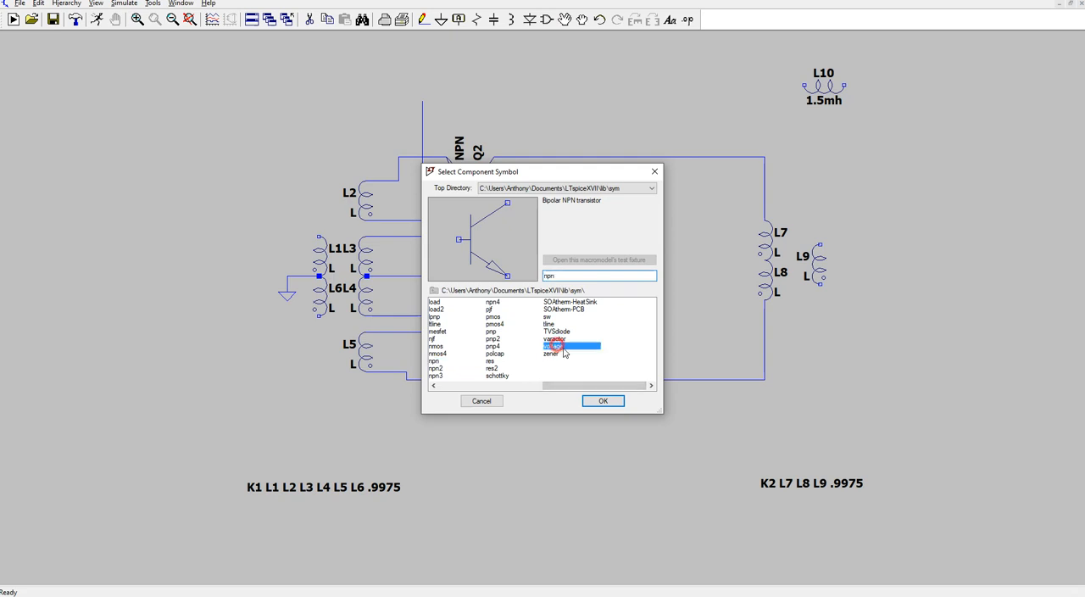
click(603, 400)
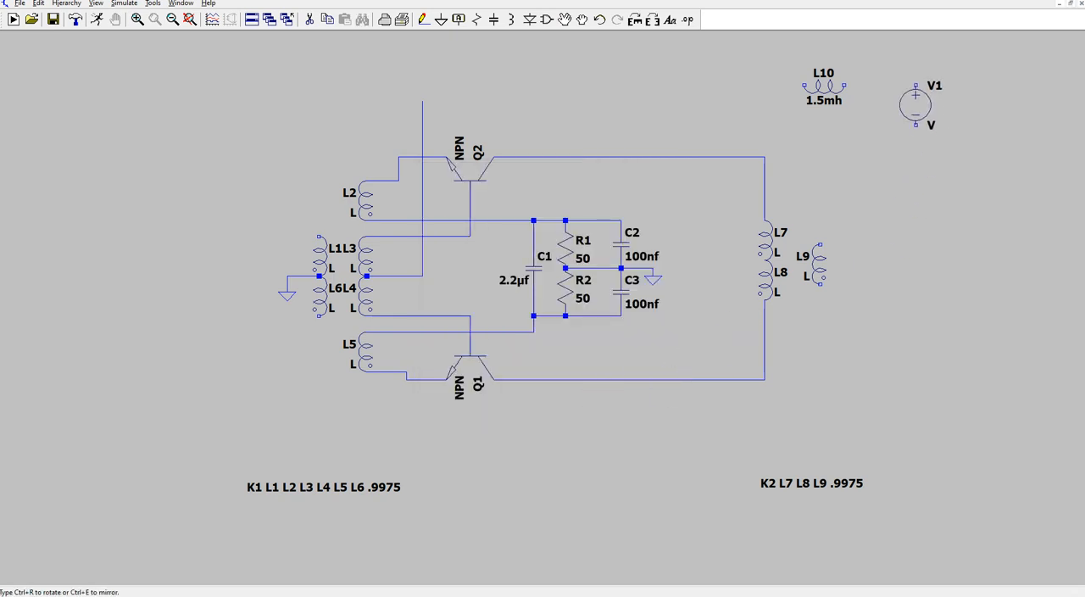
click(914, 106)
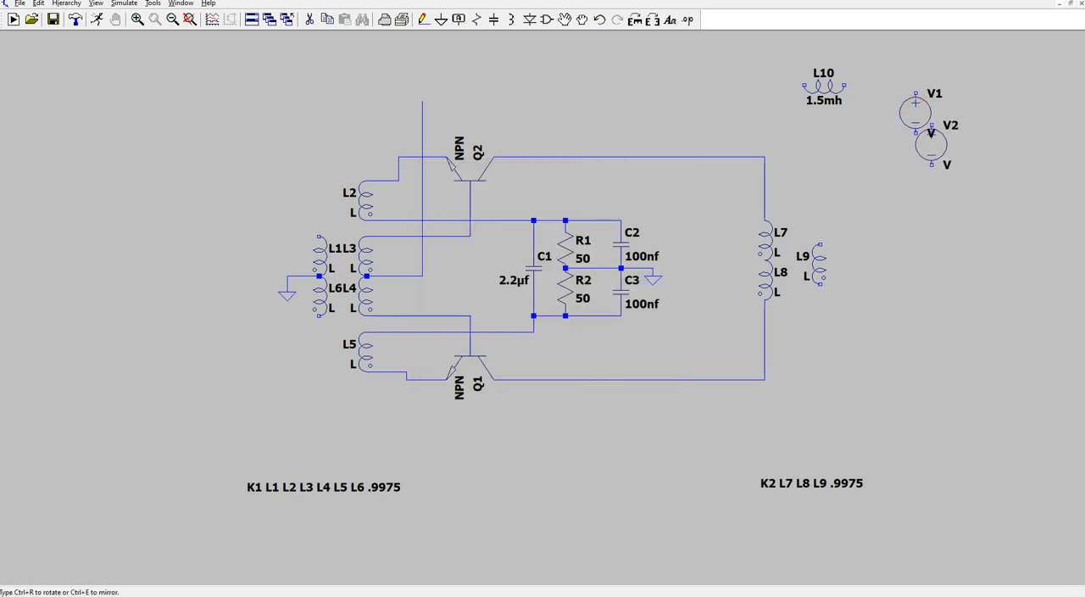
key(Escape)
- Set voltage source V1 to a DC value of 12 and place a ground symbol just below its negative terminal
right_click(918, 117)
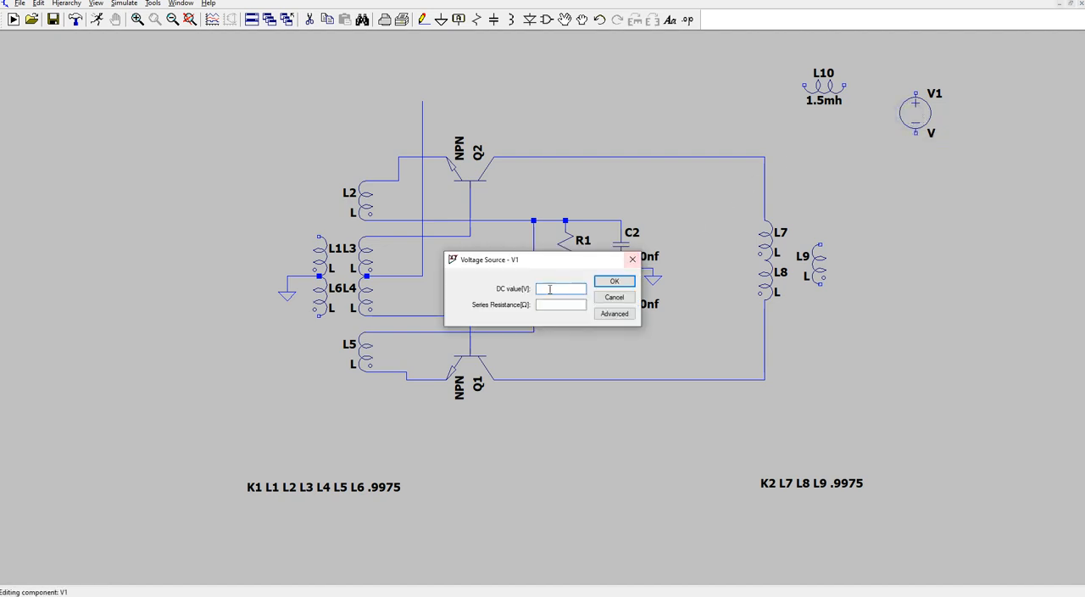
click(556, 287)
click(615, 281)
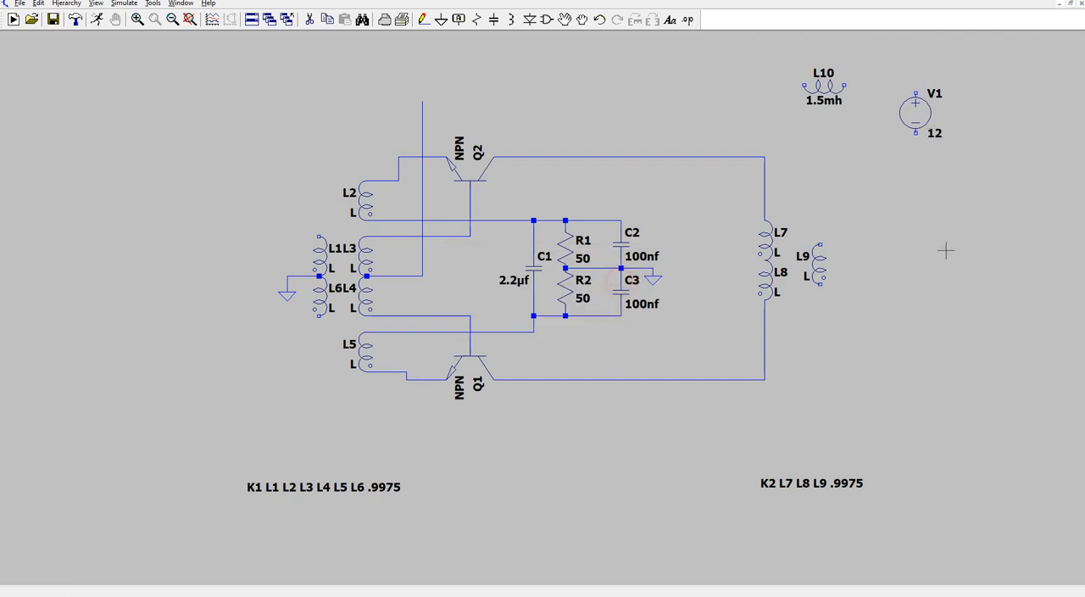
click(441, 20)
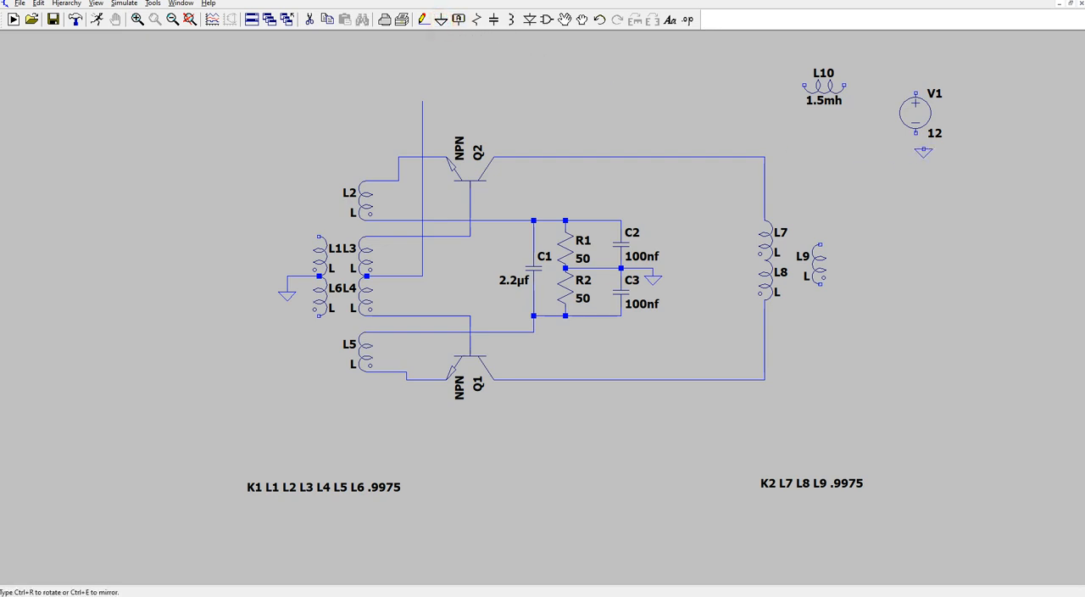
click(913, 151)
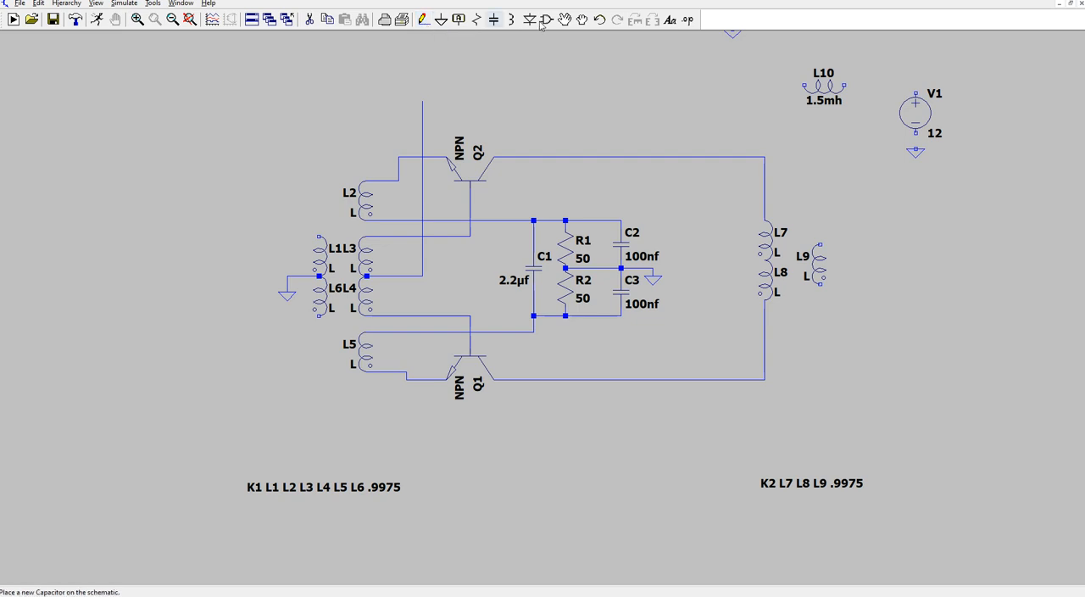
- Place a horizontal resistor level with L10 above the RC network and a vertical resistor above L1
click(476, 19)
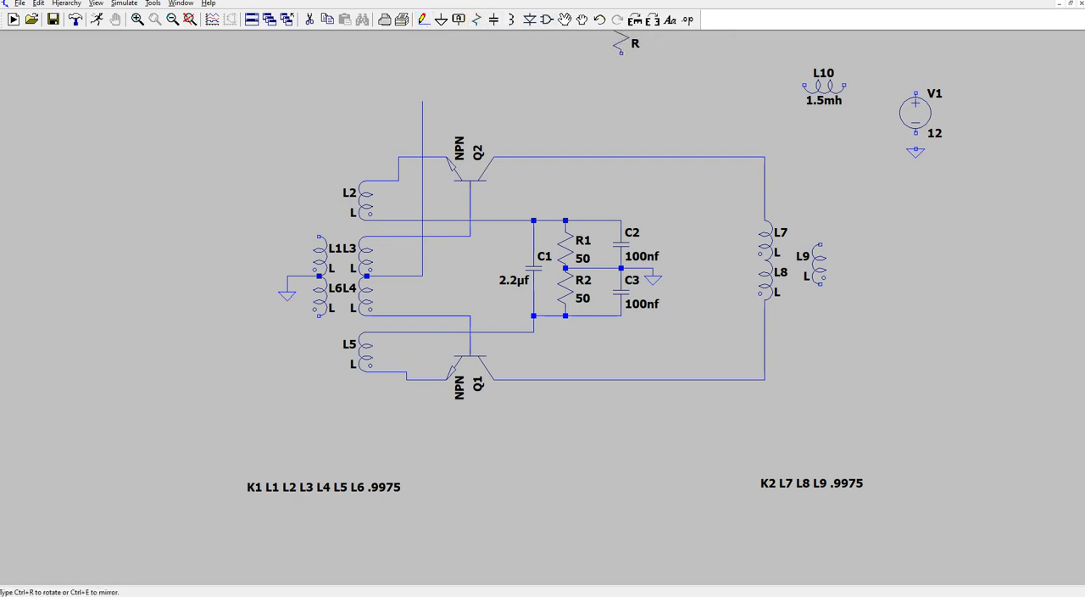
click(634, 18)
click(624, 85)
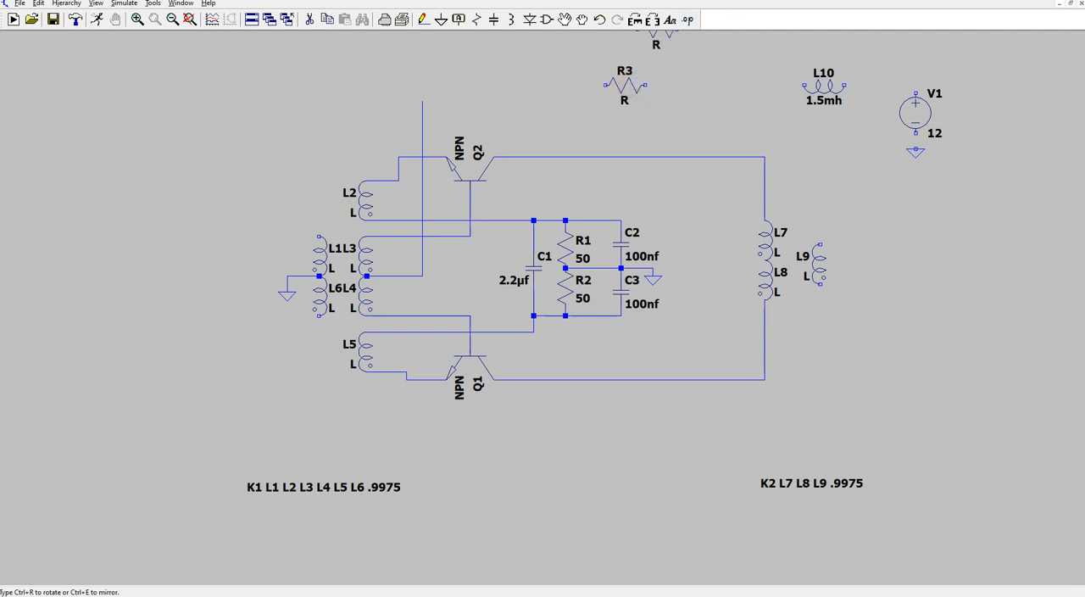
click(632, 21)
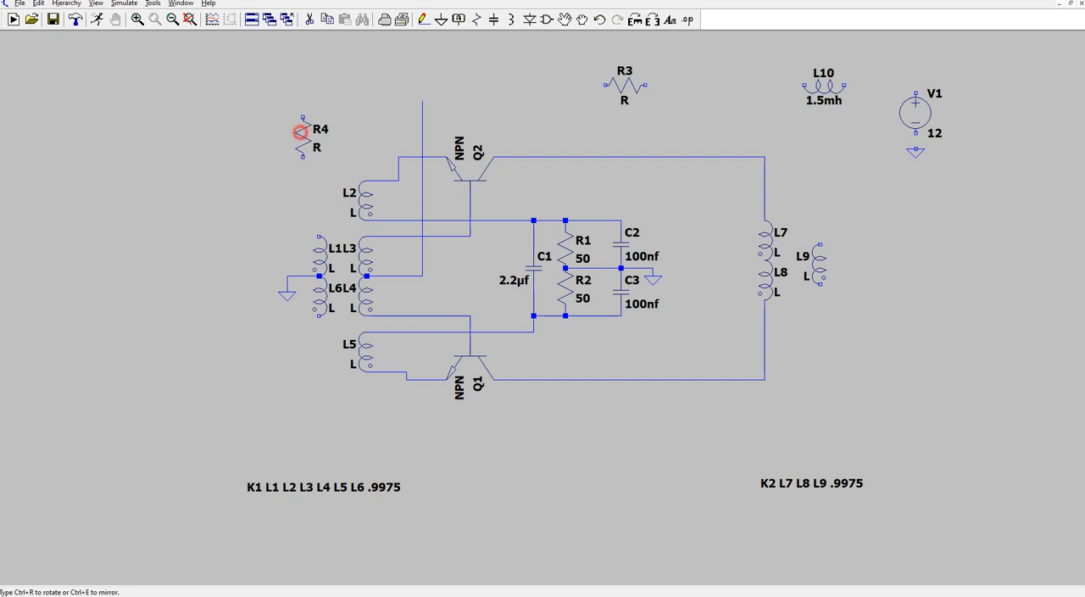
click(303, 135)
key(Escape)
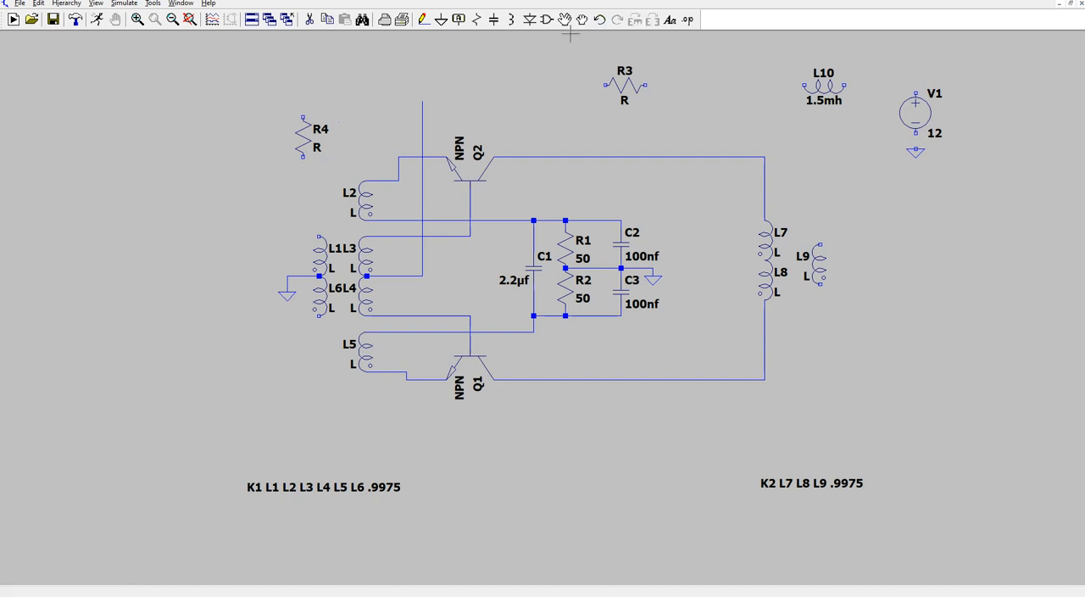
- Place one vertical capacitor on each side of R4 and two more between R3 and L10
click(492, 24)
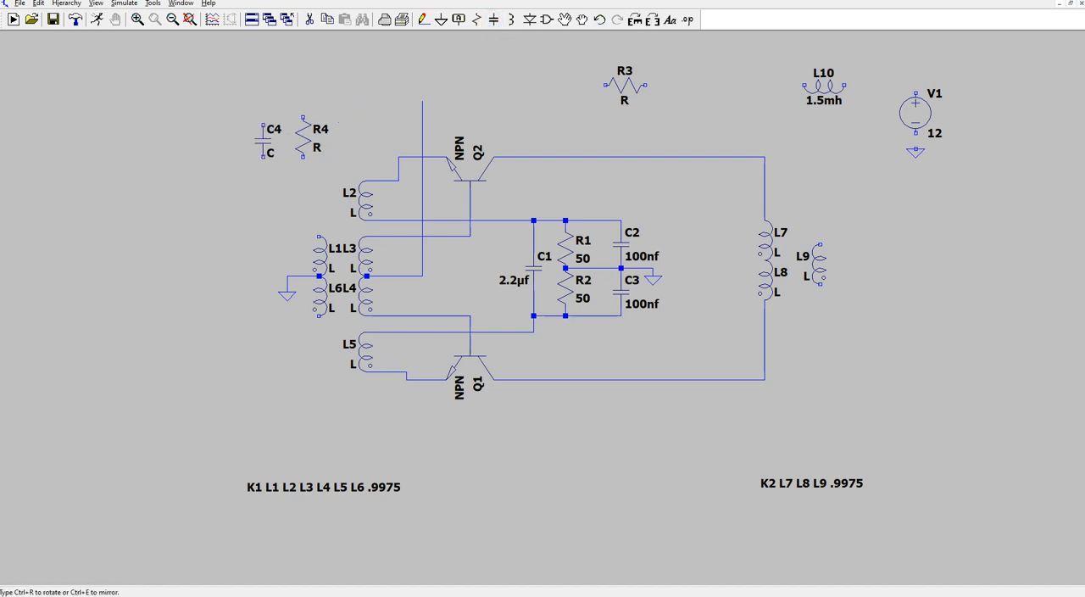
click(271, 141)
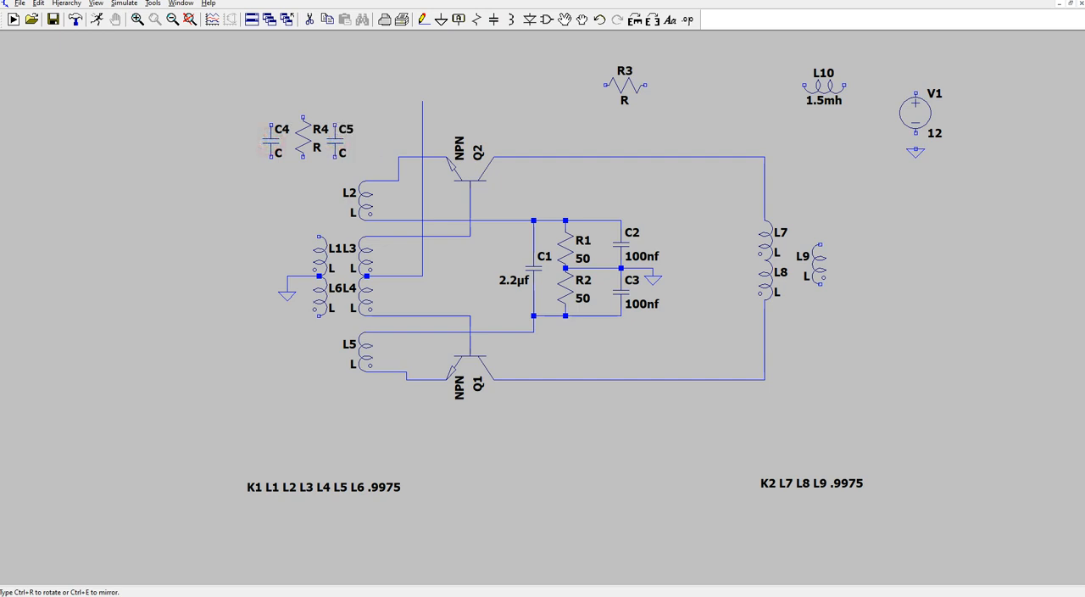
click(338, 140)
click(744, 119)
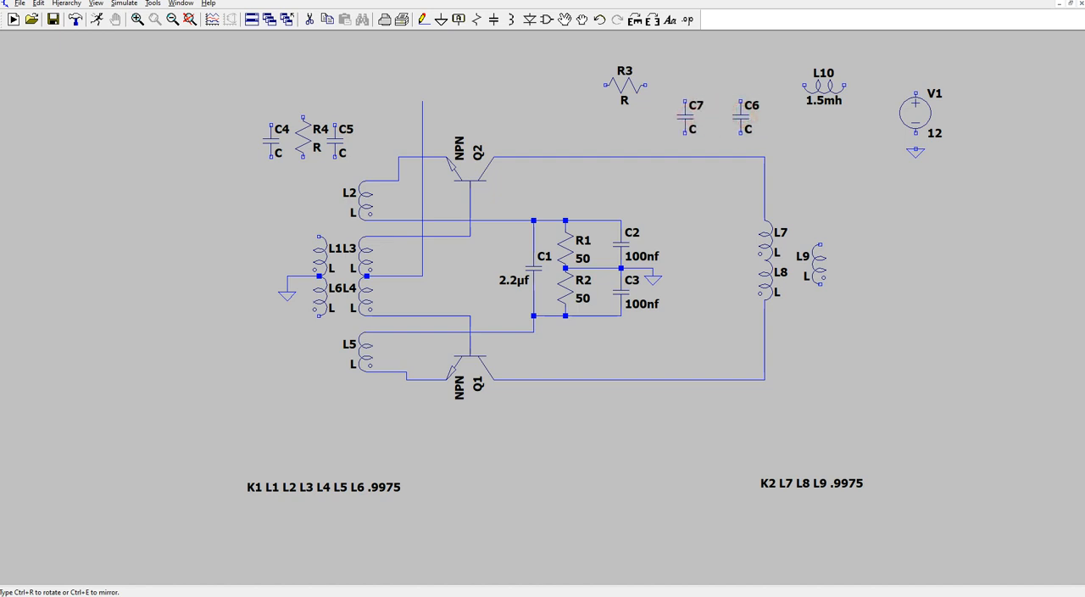
click(687, 118)
click(829, 158)
key(Escape)
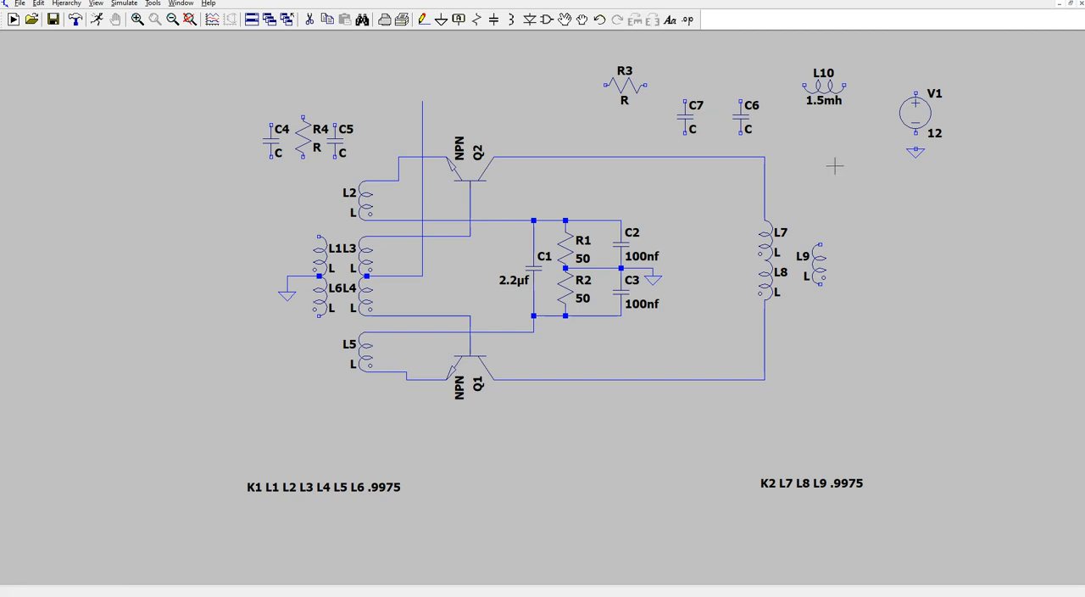
- Place ground symbols below R4 and under capacitors C6 and C7
click(441, 19)
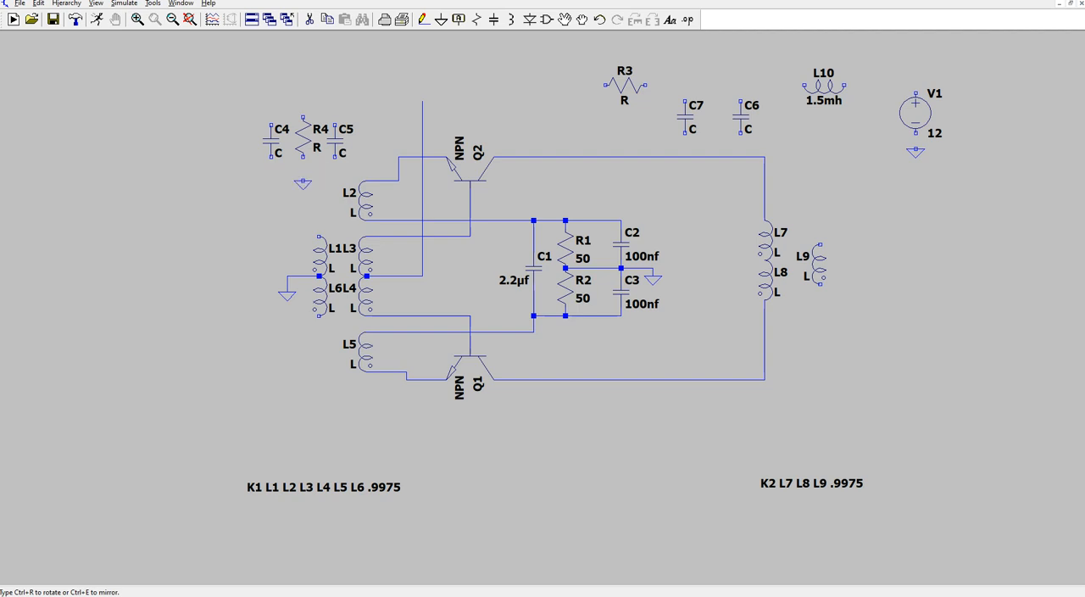
click(294, 178)
click(740, 142)
click(682, 140)
- Wire V1's positive terminal to L10 and L10's other end across to the right end of R3
click(423, 19)
click(915, 91)
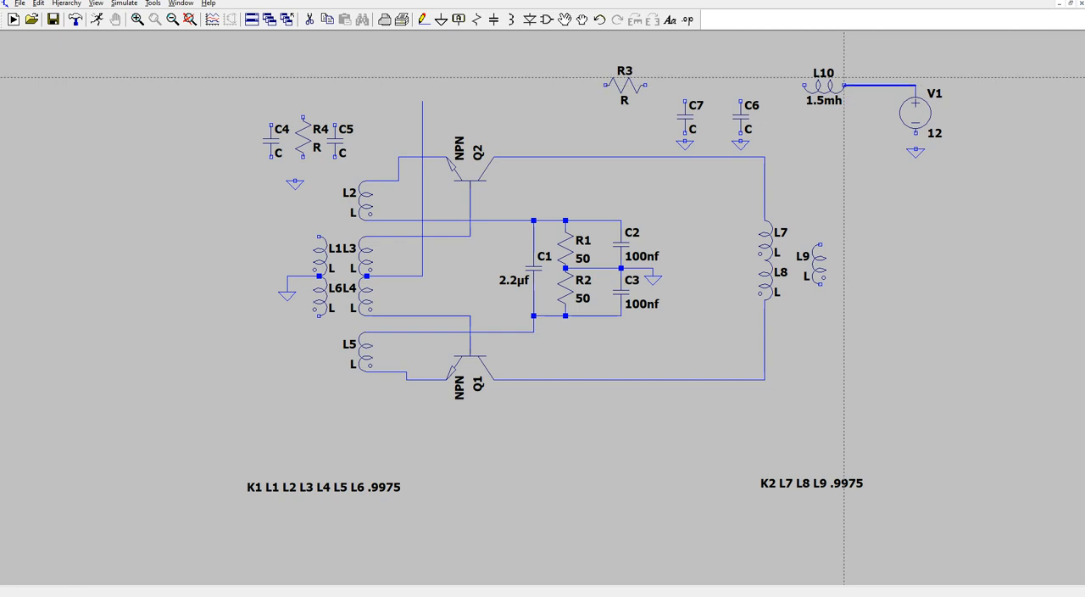
right_click(850, 85)
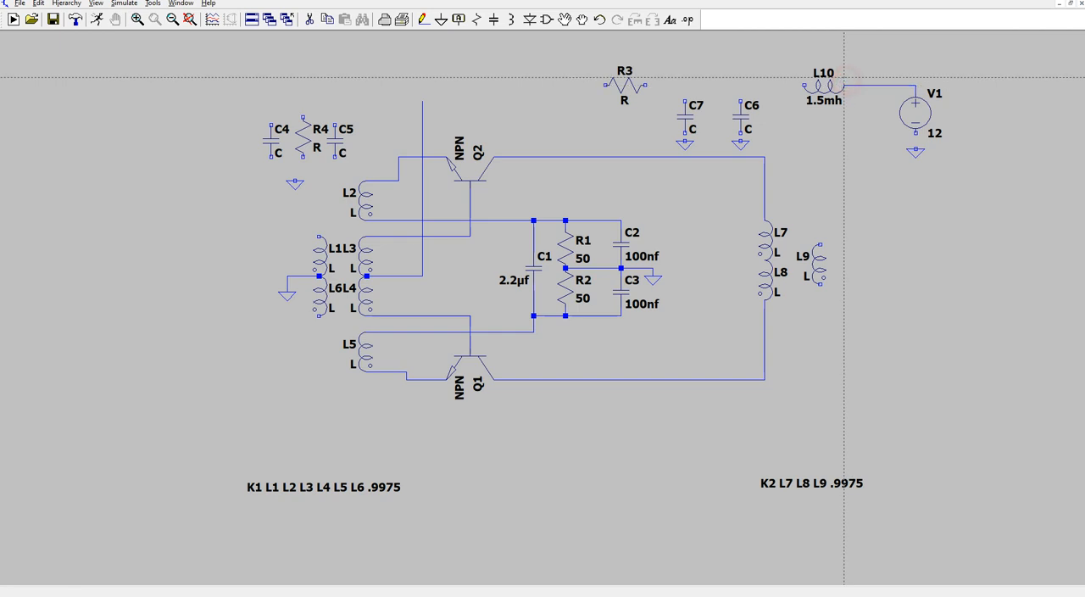
click(805, 85)
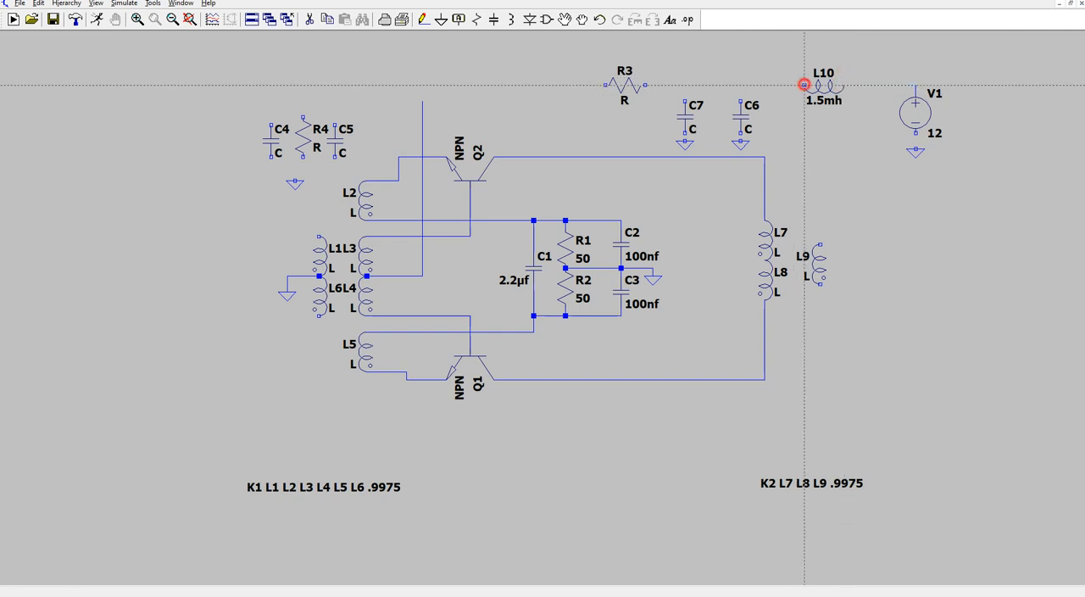
click(650, 85)
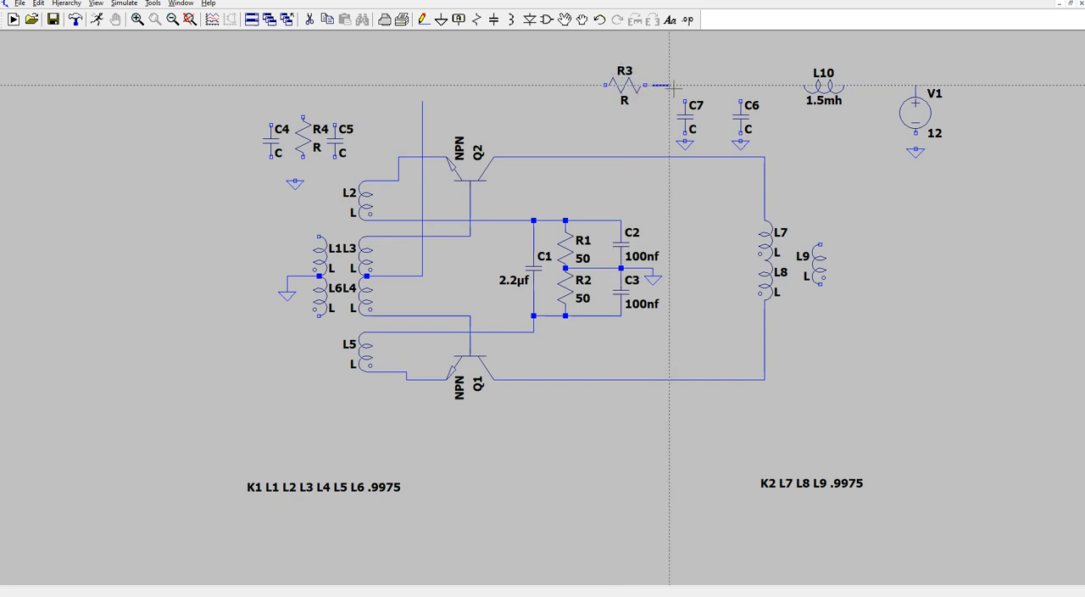
key(Escape)
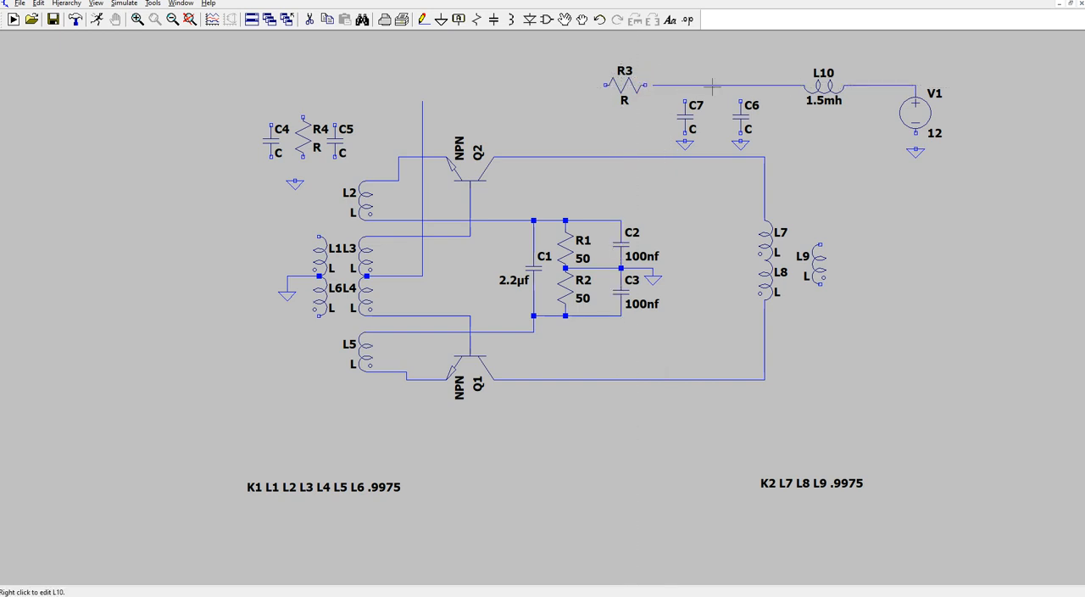
click(422, 19)
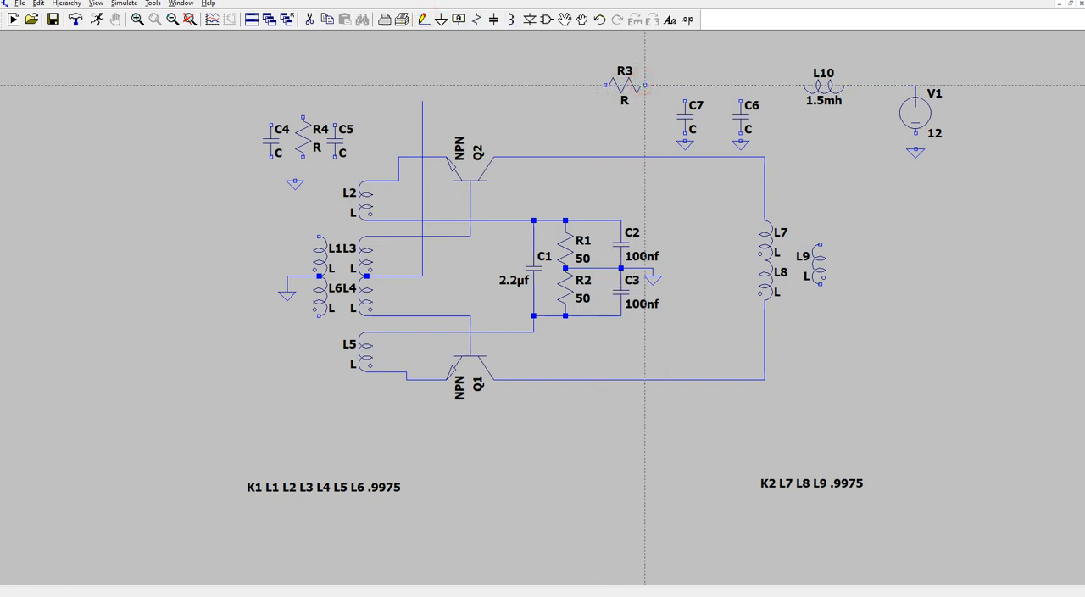
click(651, 85)
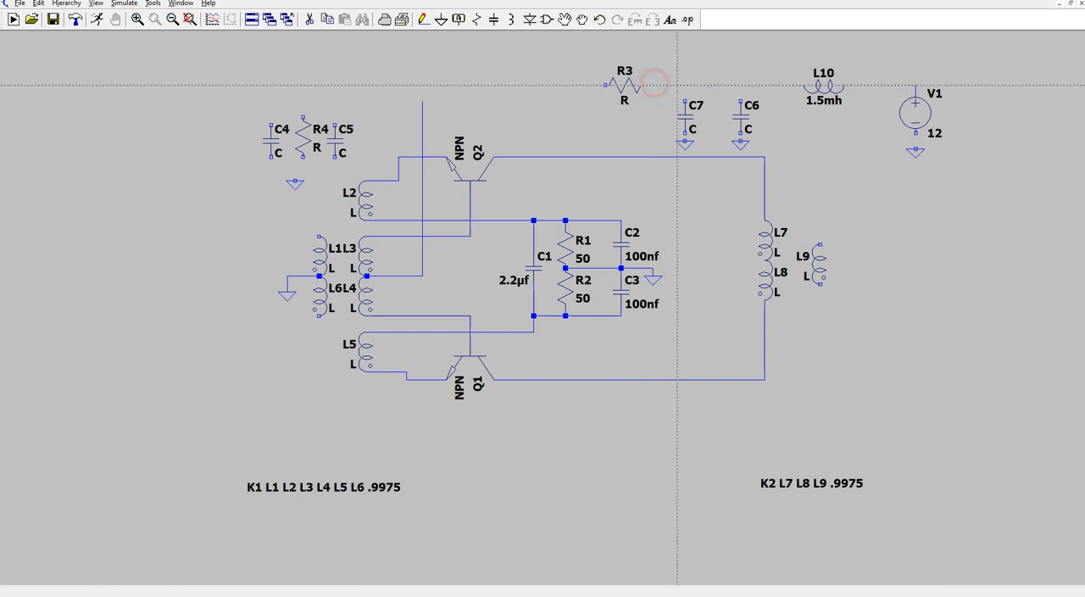
- Wire R3's free end across to the top of C4 and connect the tops of R4 and C5 to that wire
click(423, 19)
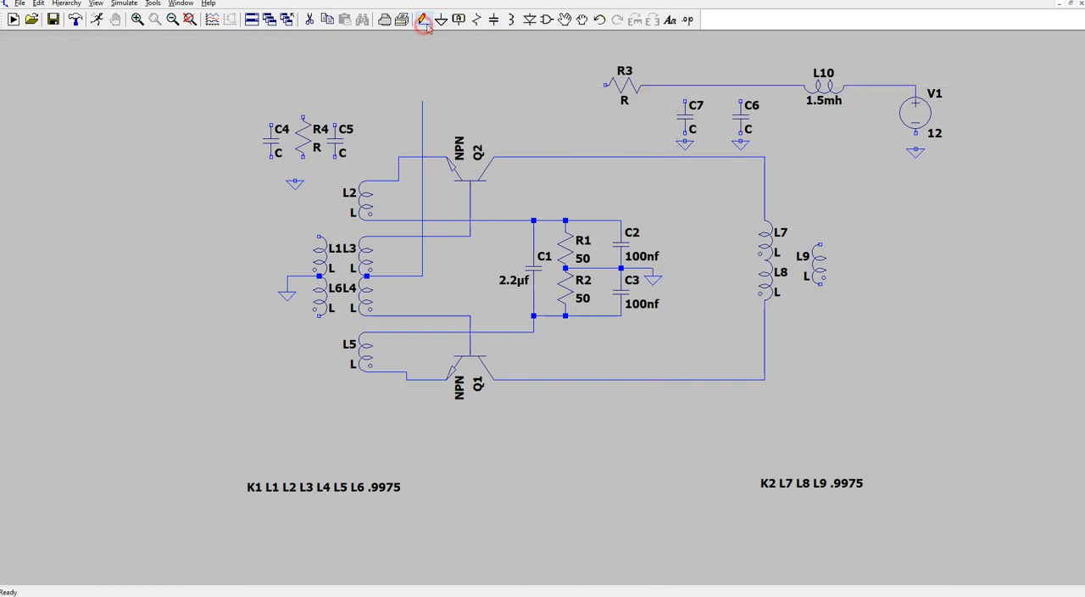
click(606, 85)
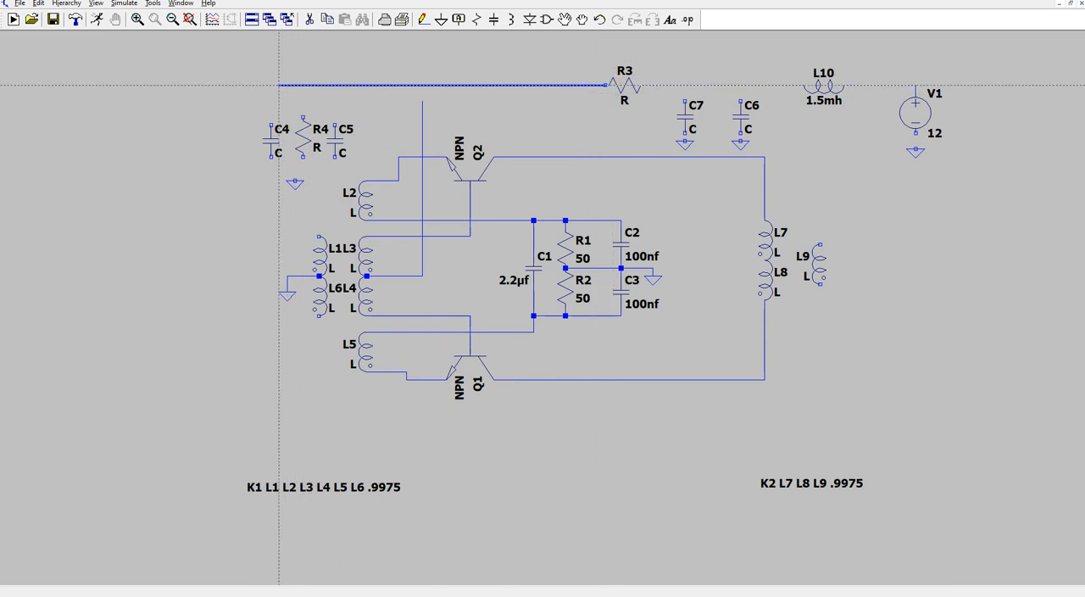
click(271, 85)
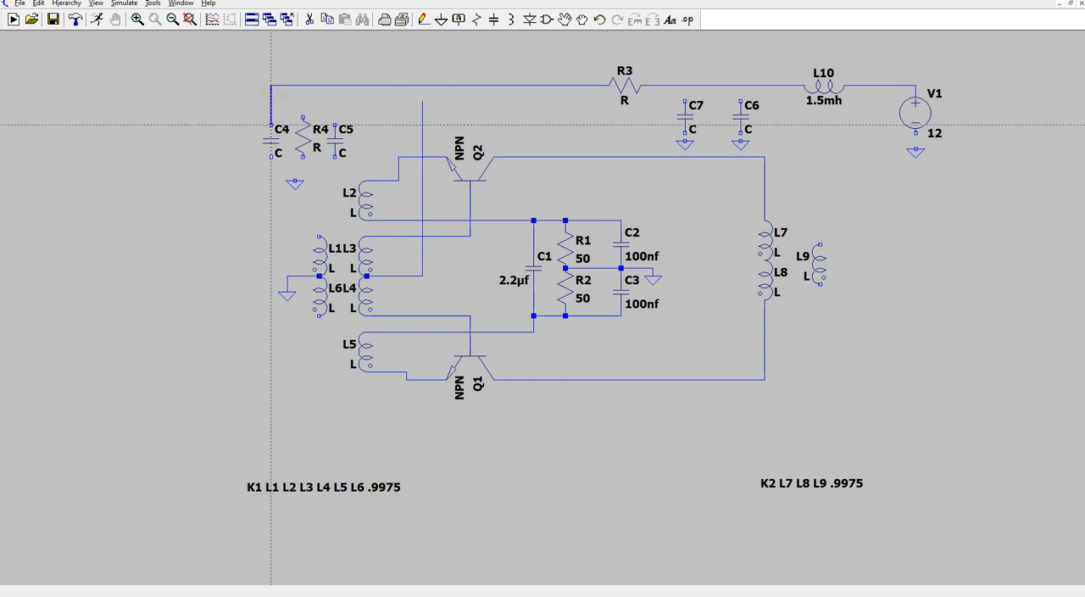
click(271, 120)
click(303, 116)
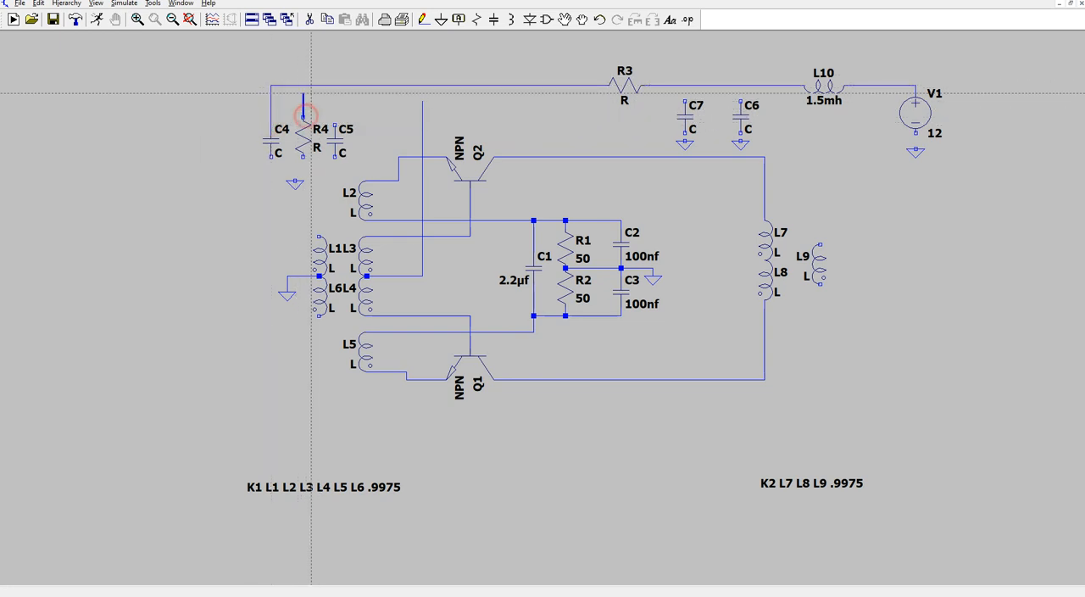
click(303, 85)
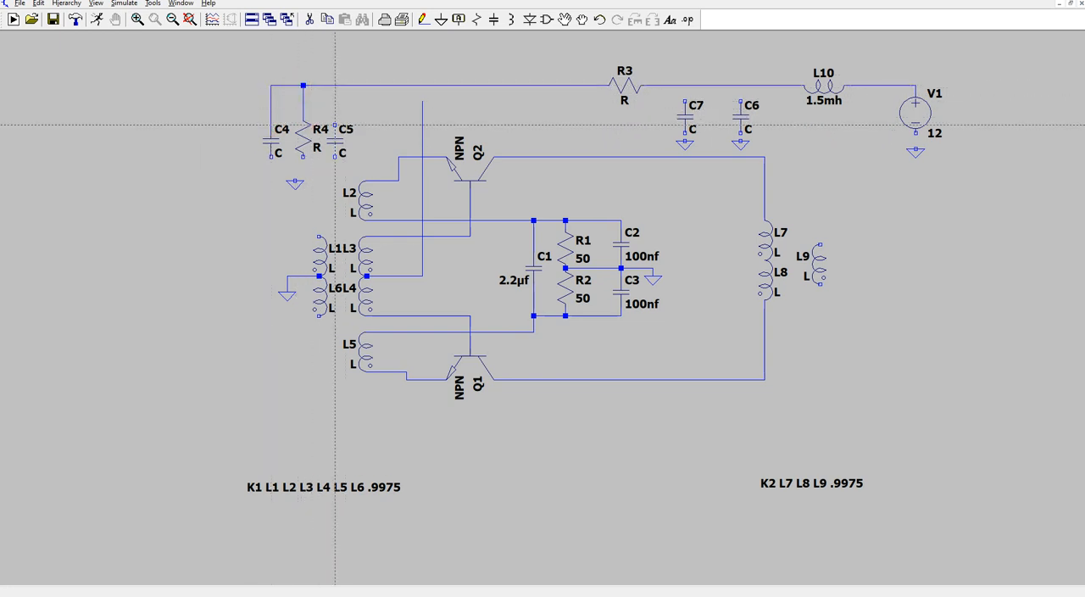
click(335, 123)
click(335, 85)
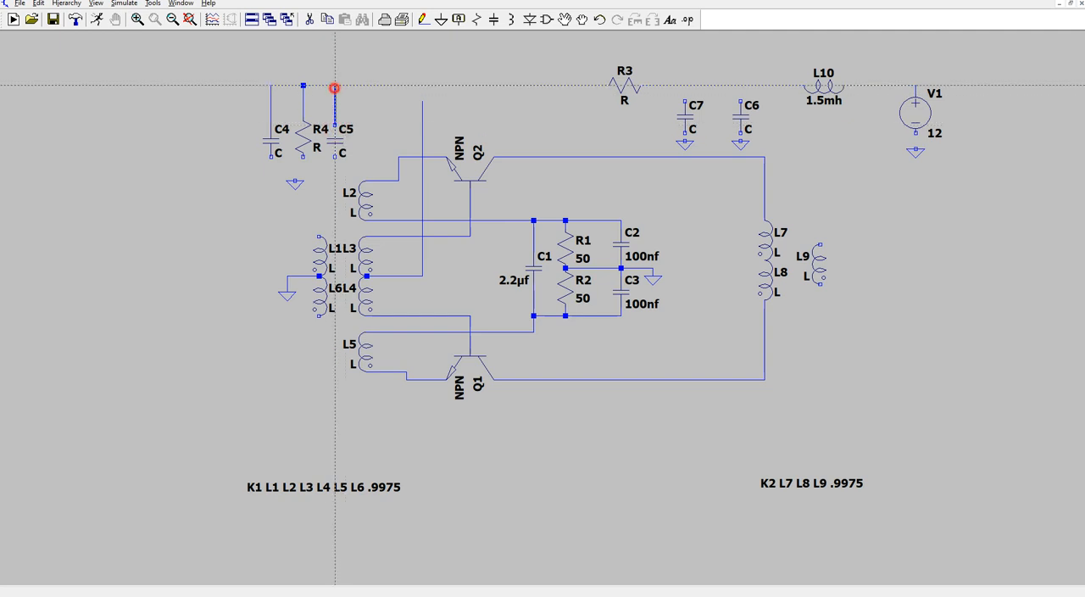
- Join the lower ends of C4, R4 and C5 with a wire and connect it to the ground symbol beneath them
click(271, 164)
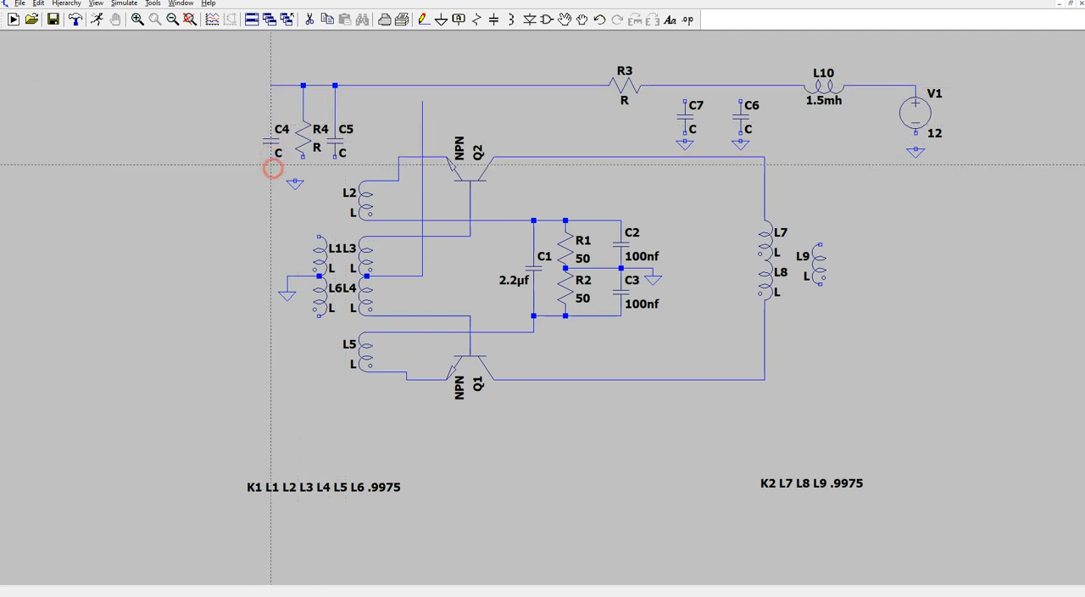
right_click(336, 169)
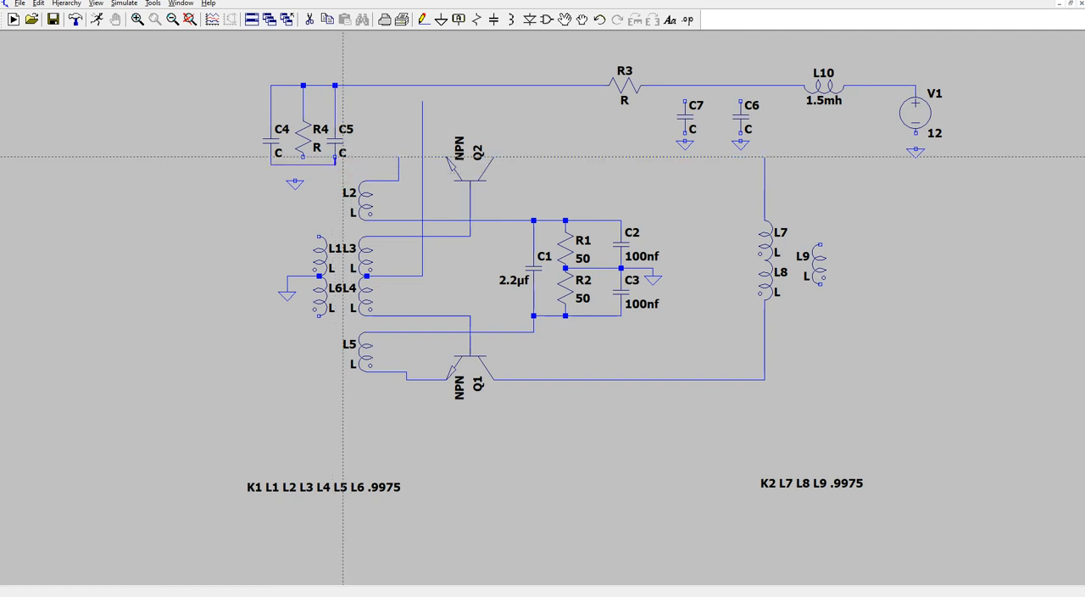
click(335, 163)
click(304, 156)
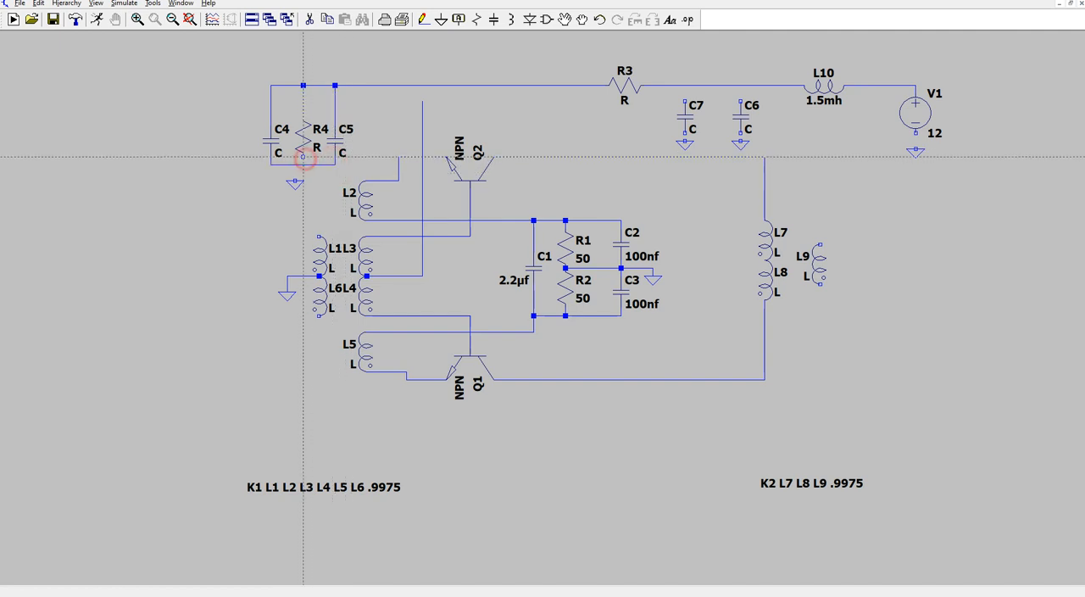
click(302, 163)
click(295, 180)
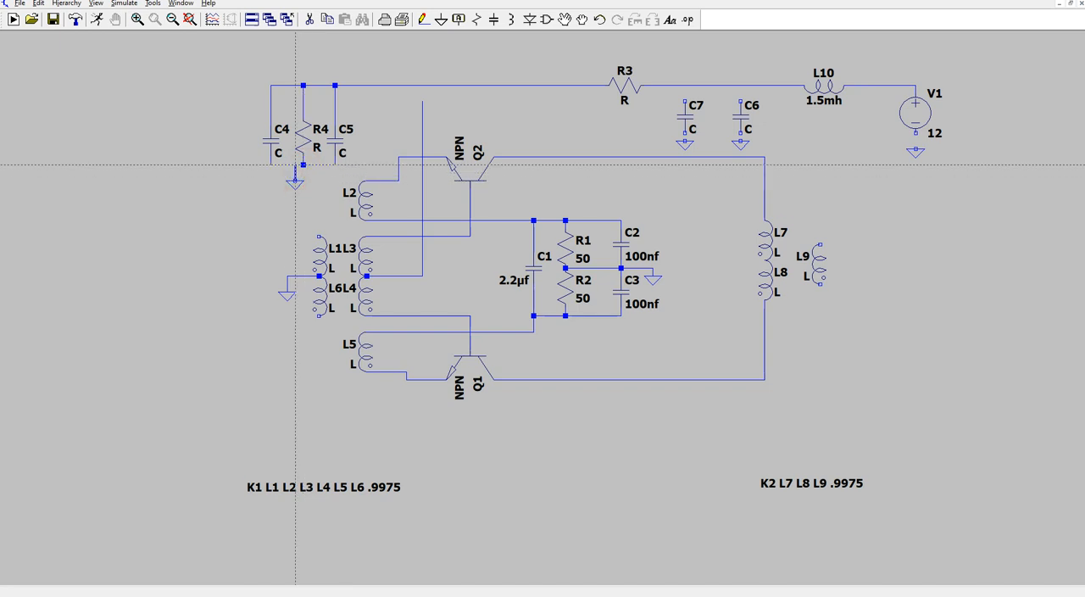
click(295, 163)
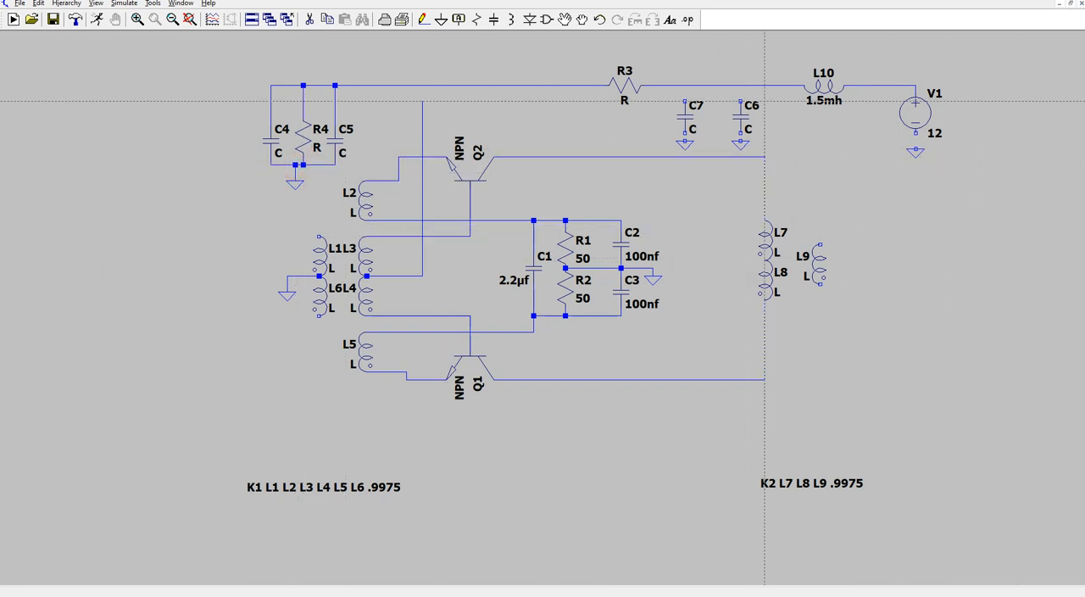
- Wire C7 and C6 between the supply line and the ground symbols below them
click(685, 141)
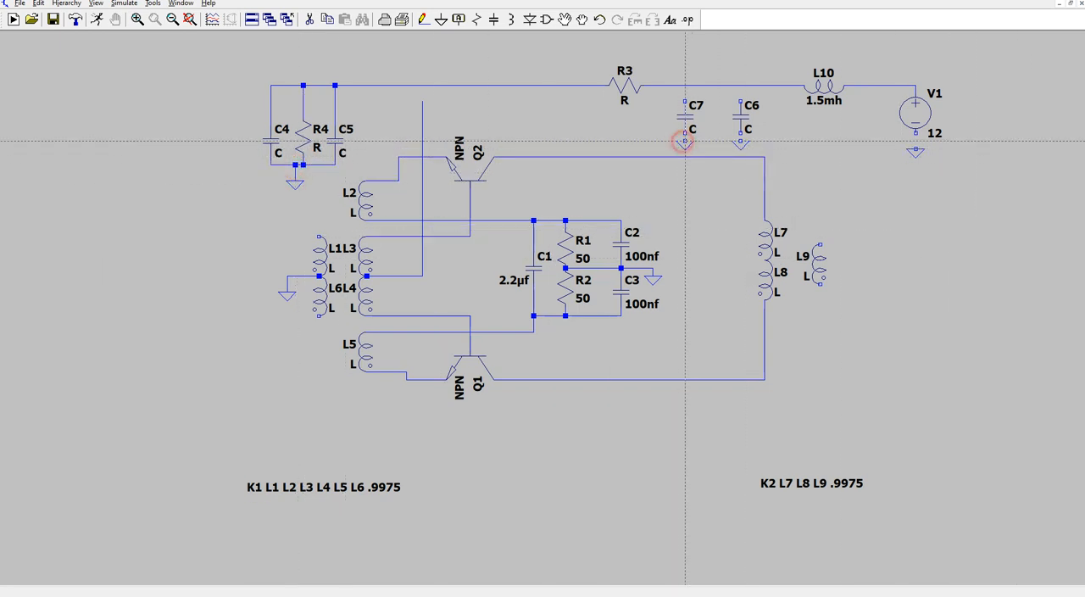
click(685, 133)
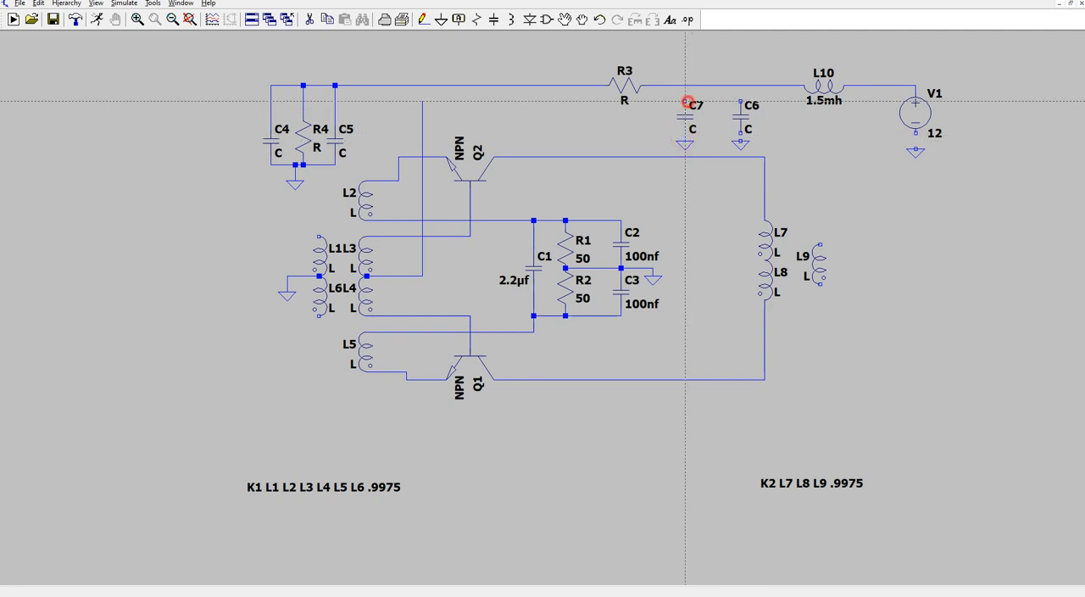
click(685, 101)
click(685, 87)
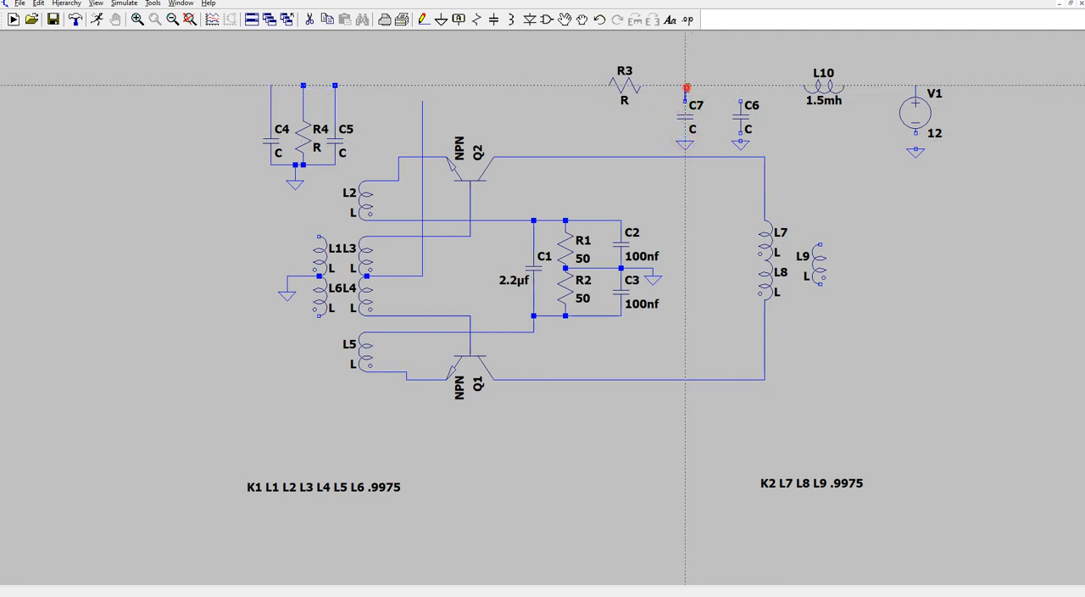
click(741, 101)
click(741, 87)
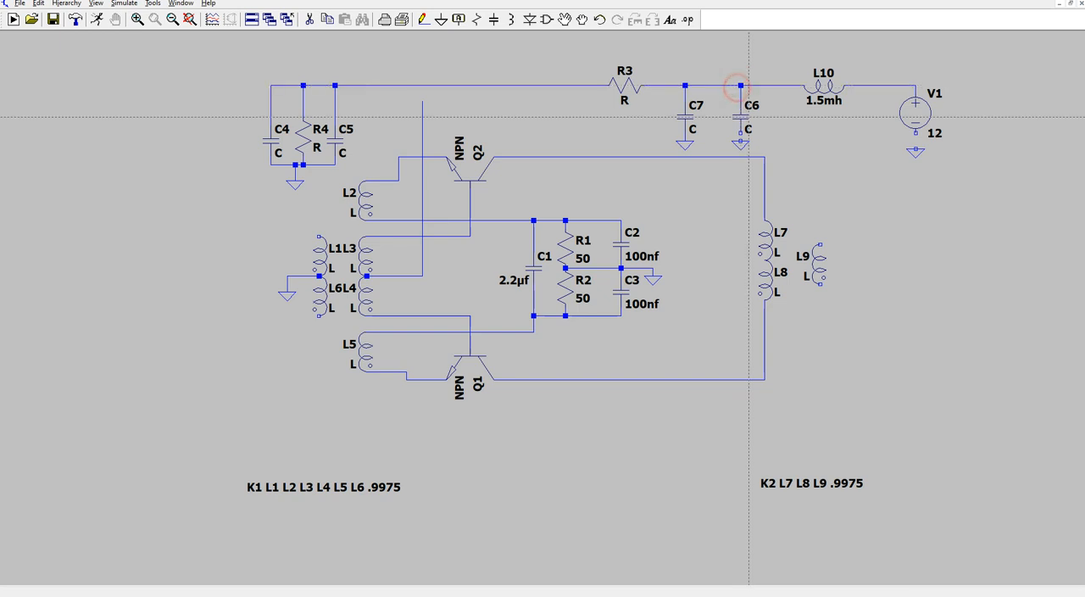
click(740, 135)
click(741, 143)
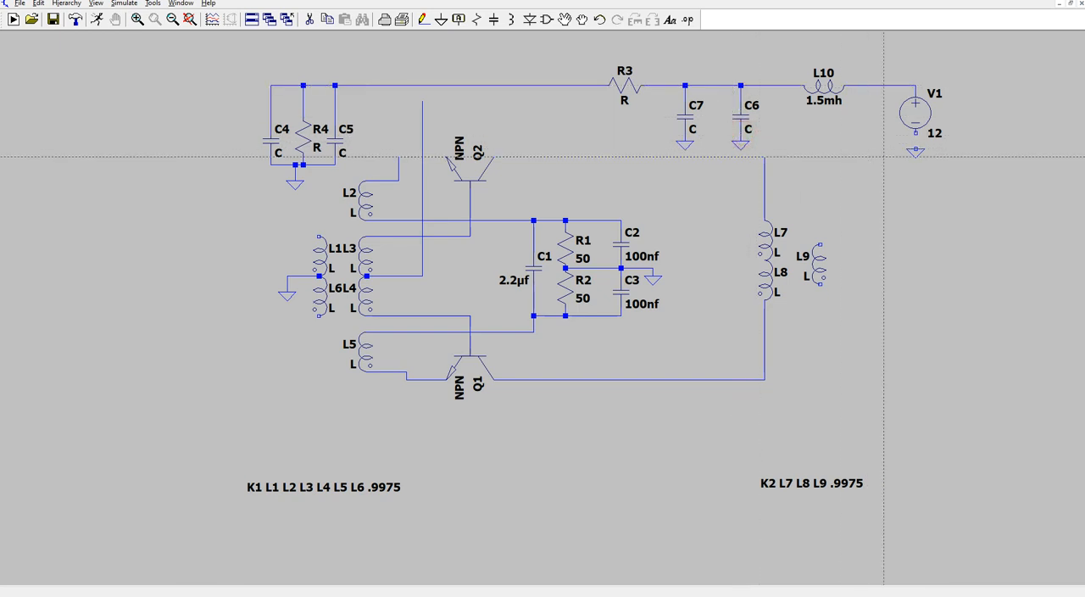
- Wire V1's negative terminal to the ground symbol below it
click(423, 19)
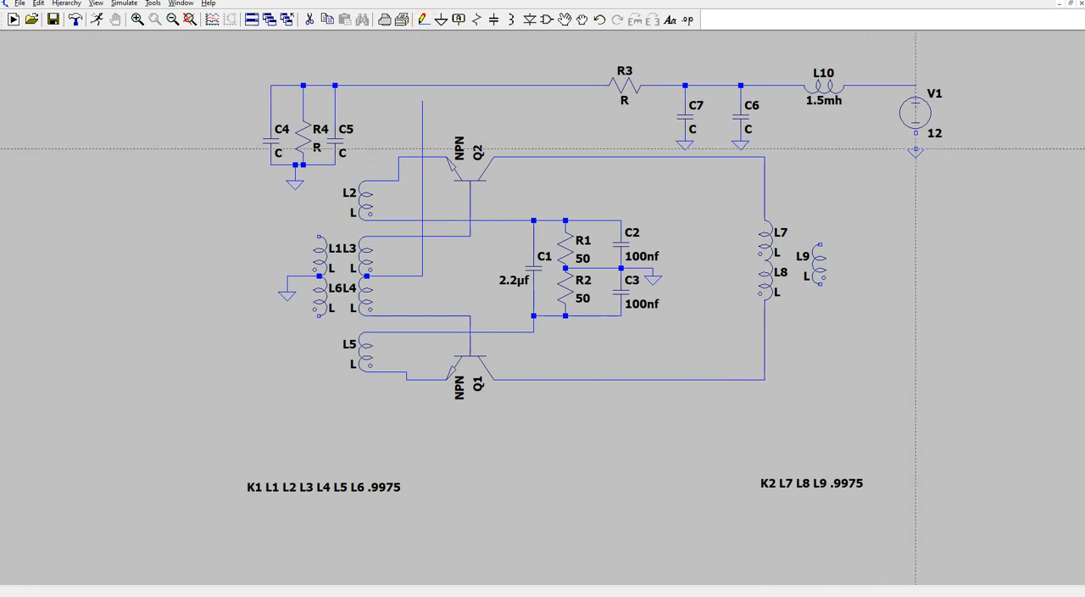
click(915, 151)
click(916, 134)
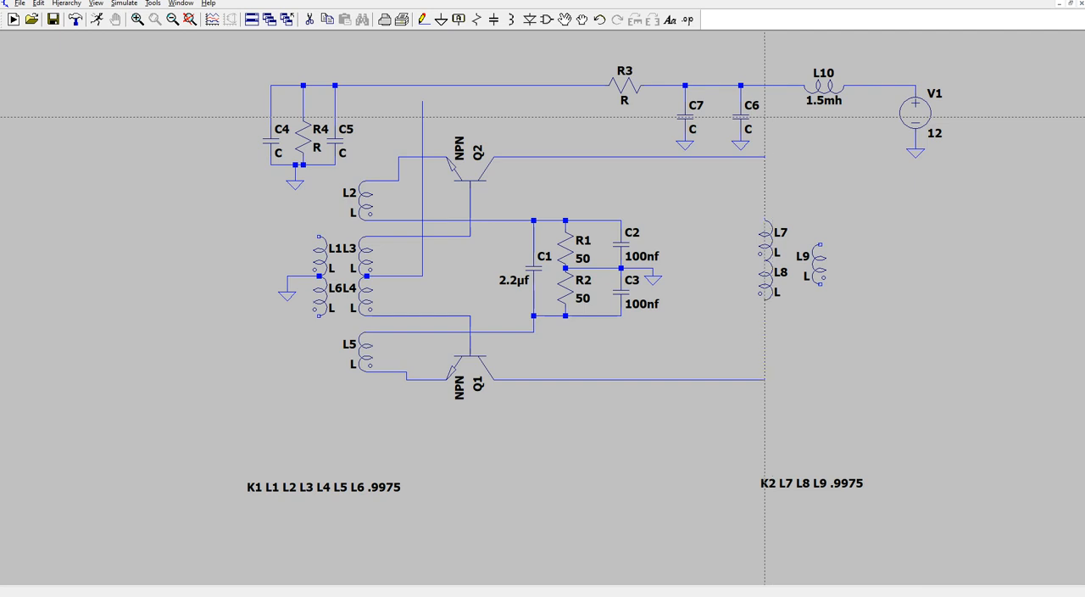
right_click(748, 117)
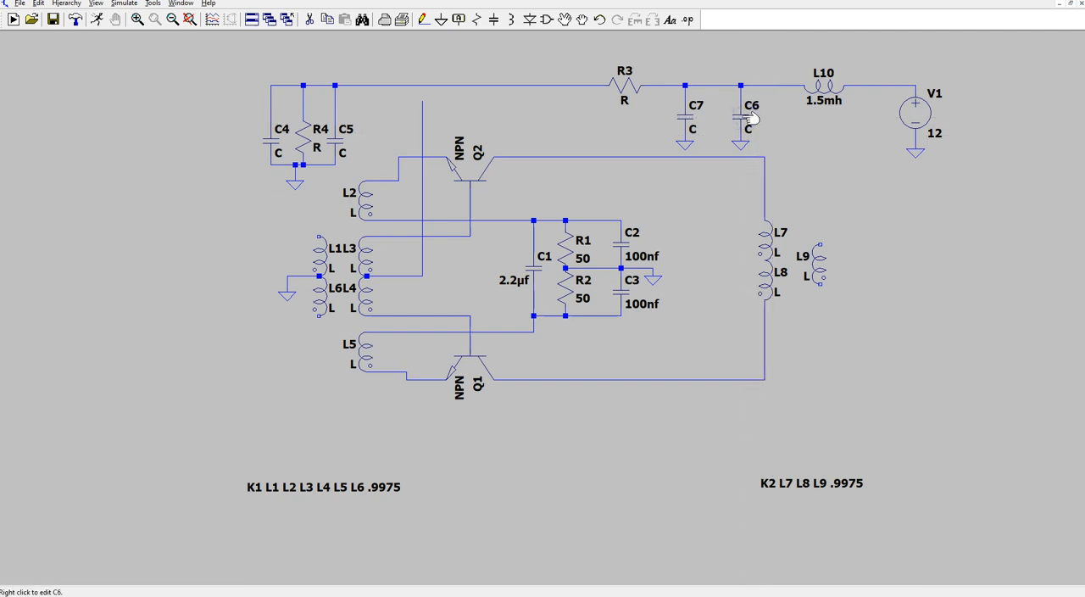
- Set the capacitance of both C6 and C7 to 330nf
right_click(746, 116)
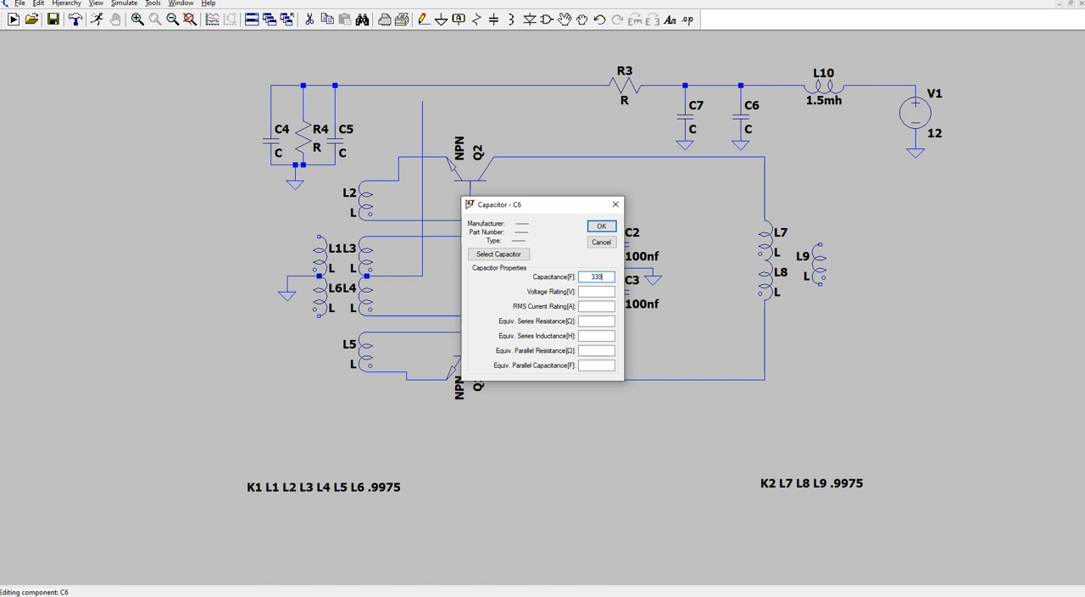
click(603, 225)
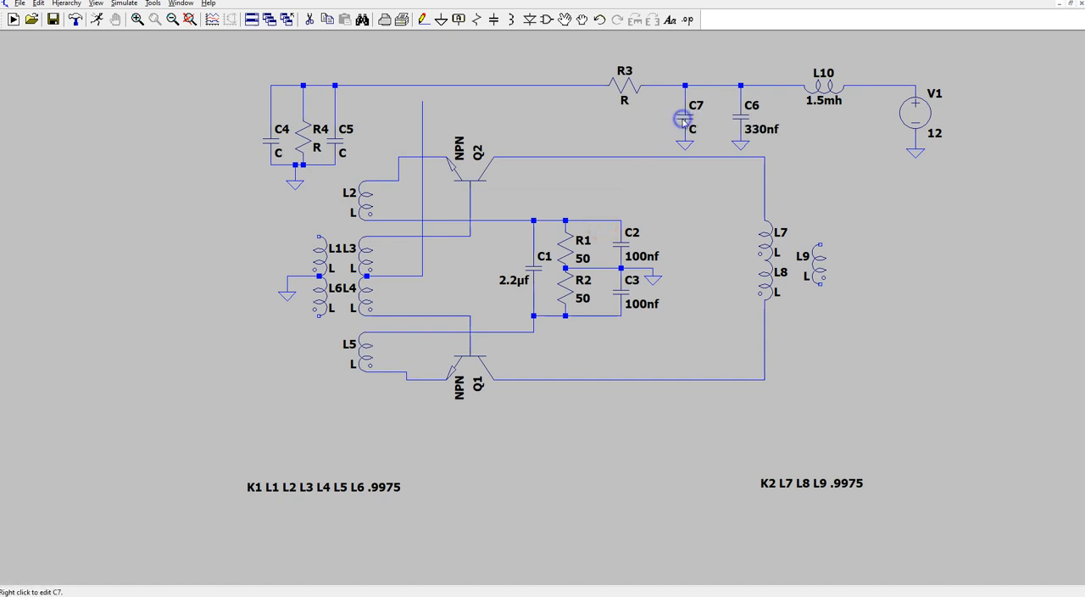
right_click(684, 120)
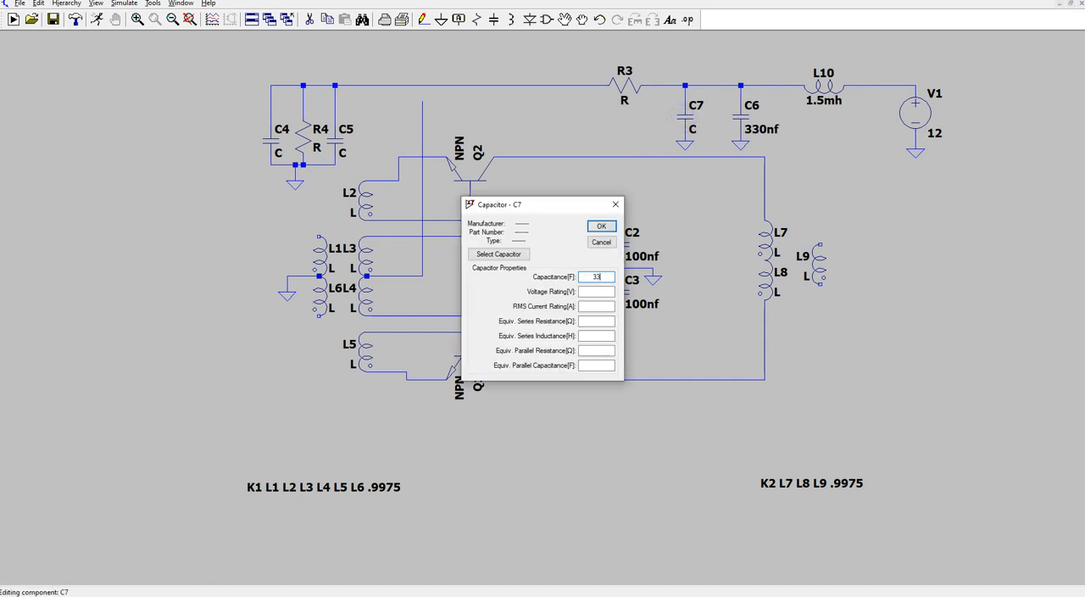
text(330nf)
click(601, 225)
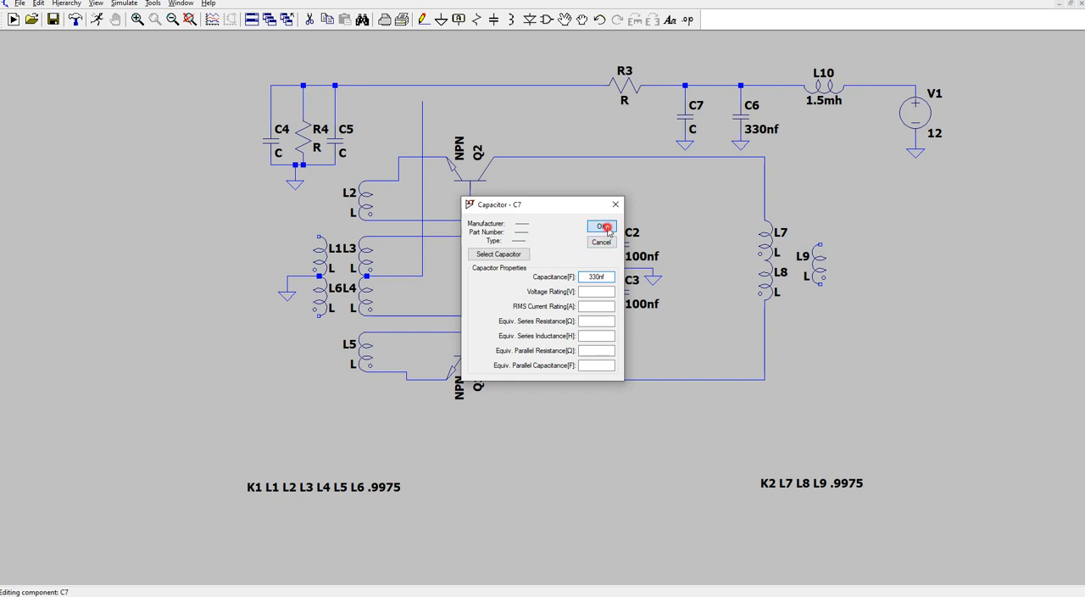
- Set R3's resistance to 2k and R4's resistance to 1.2k
right_click(623, 85)
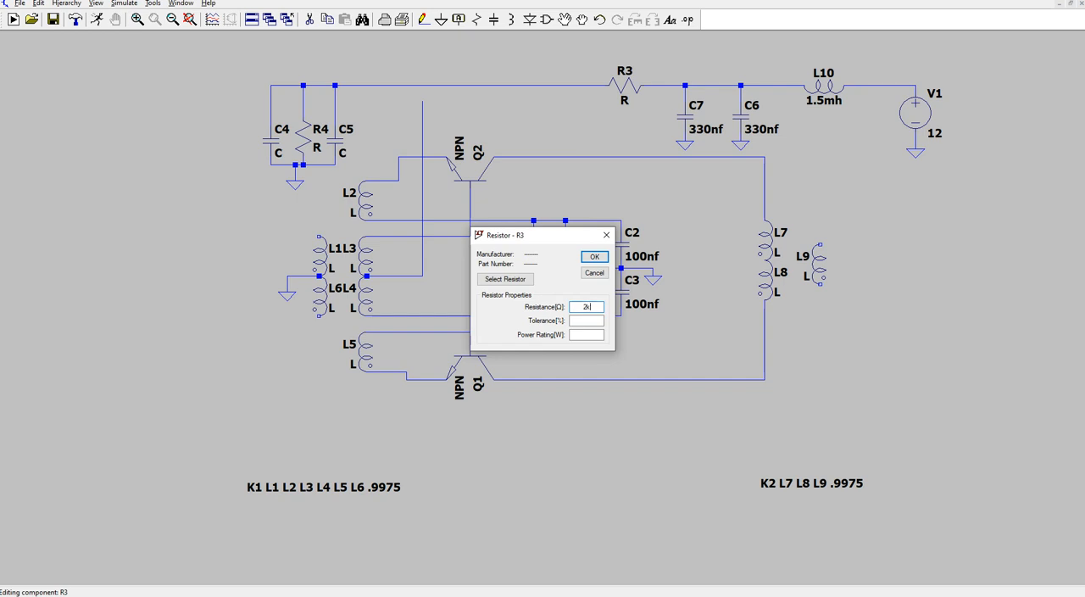
click(593, 256)
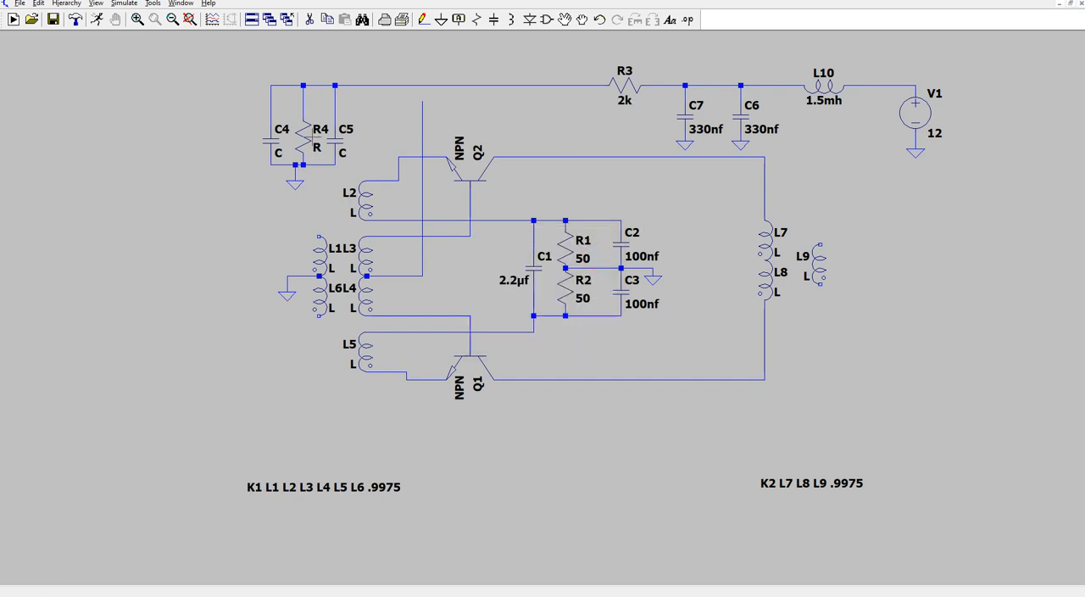
right_click(305, 136)
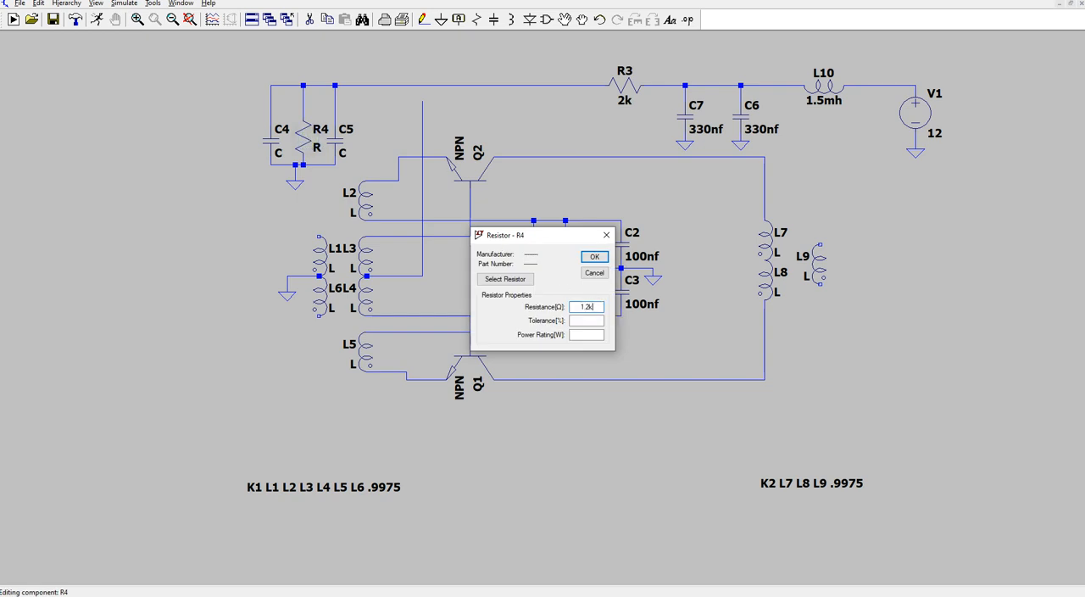
click(594, 256)
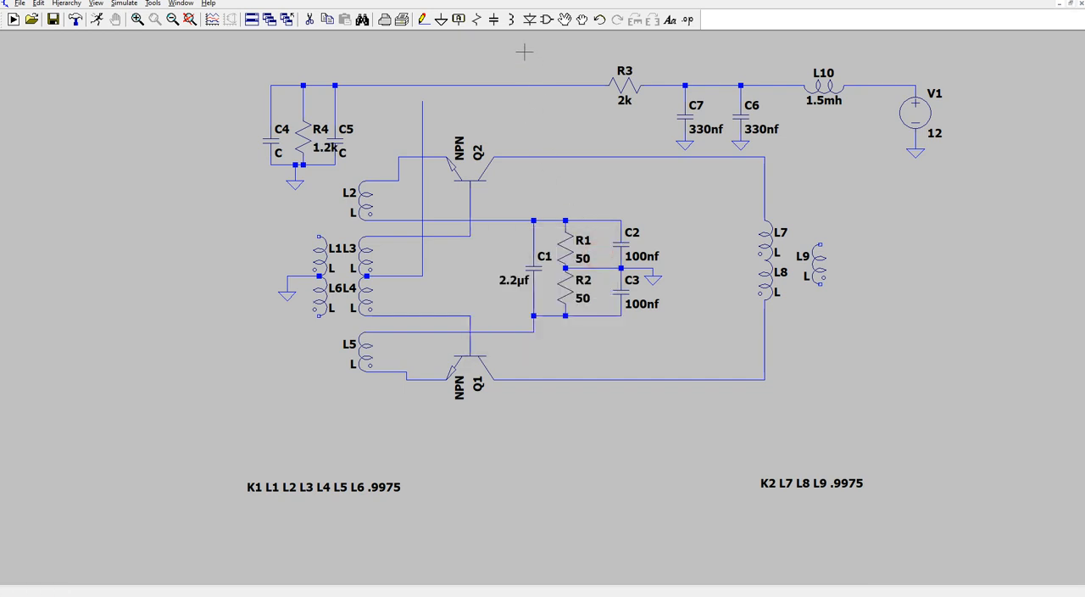
- Move R4's value label above its name so that it clears C5
click(564, 20)
click(325, 148)
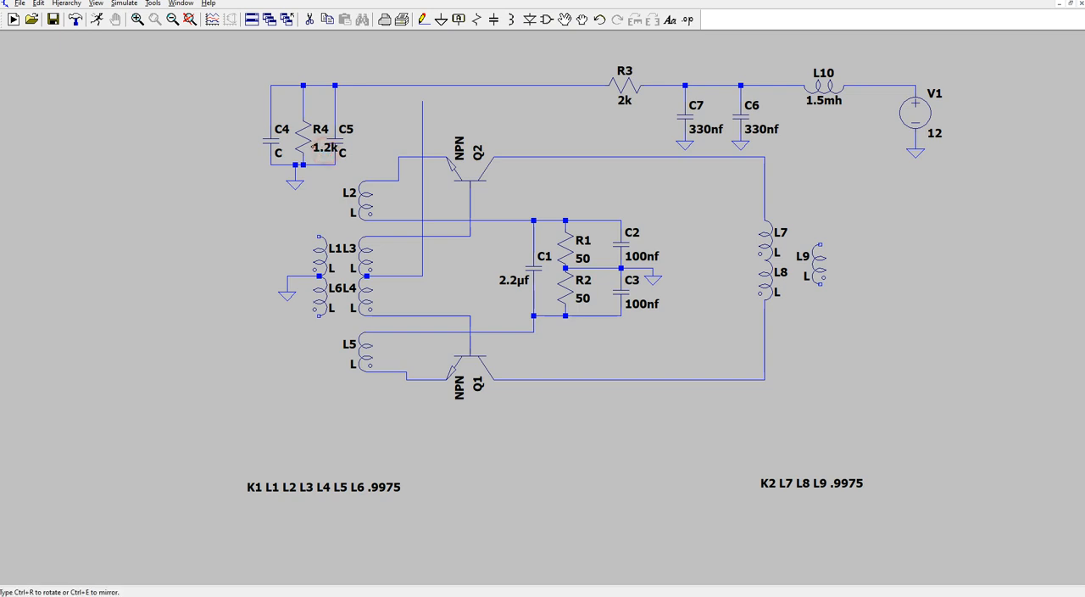
click(319, 115)
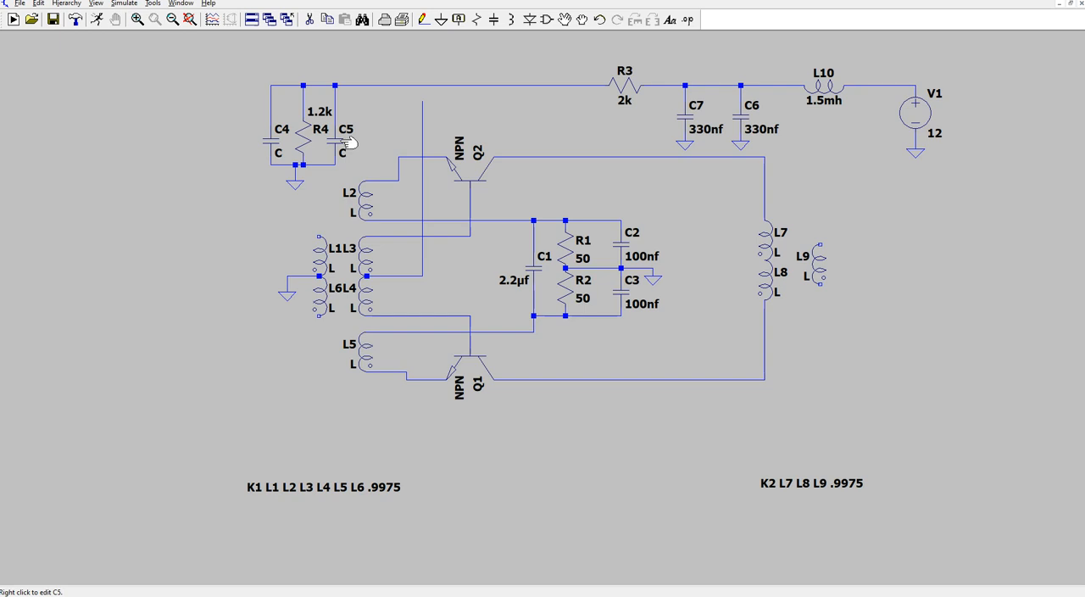
- Set the capacitance of both C5 and C4 to 100nf
right_click(349, 143)
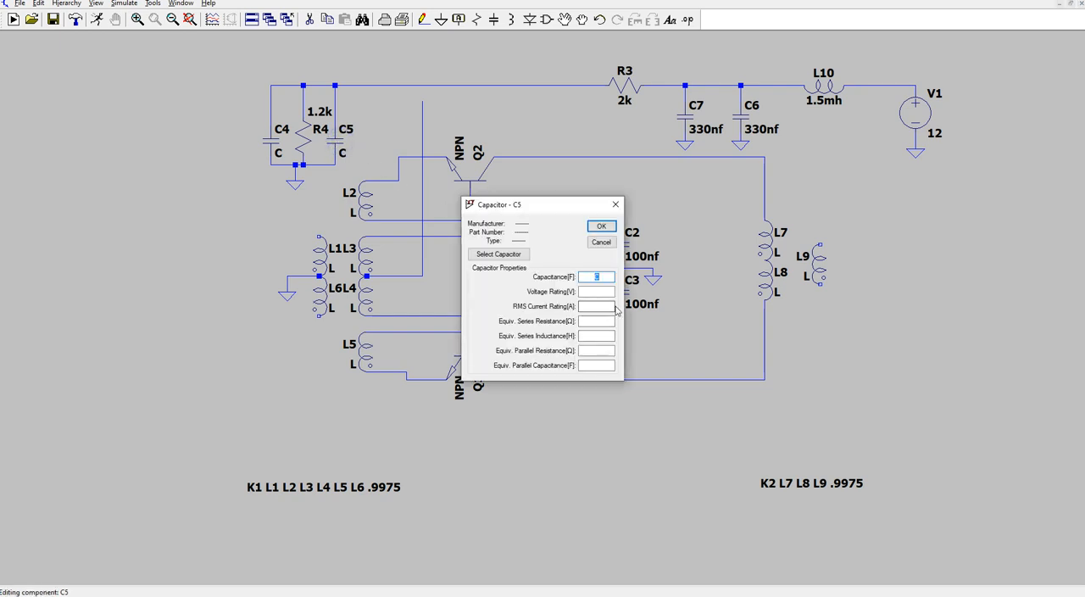
text(100nf)
click(601, 226)
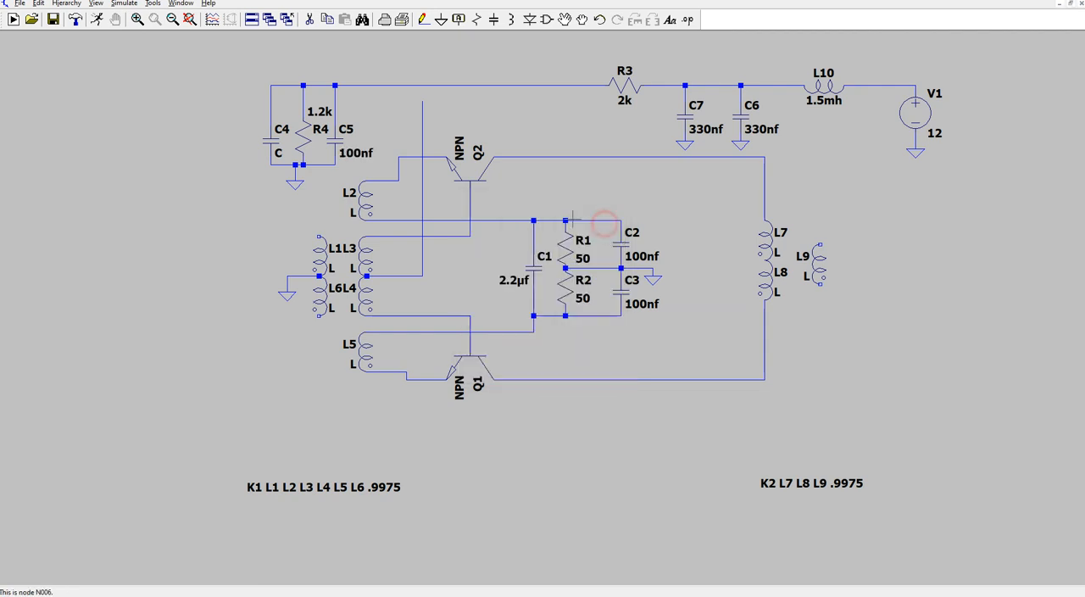
right_click(281, 142)
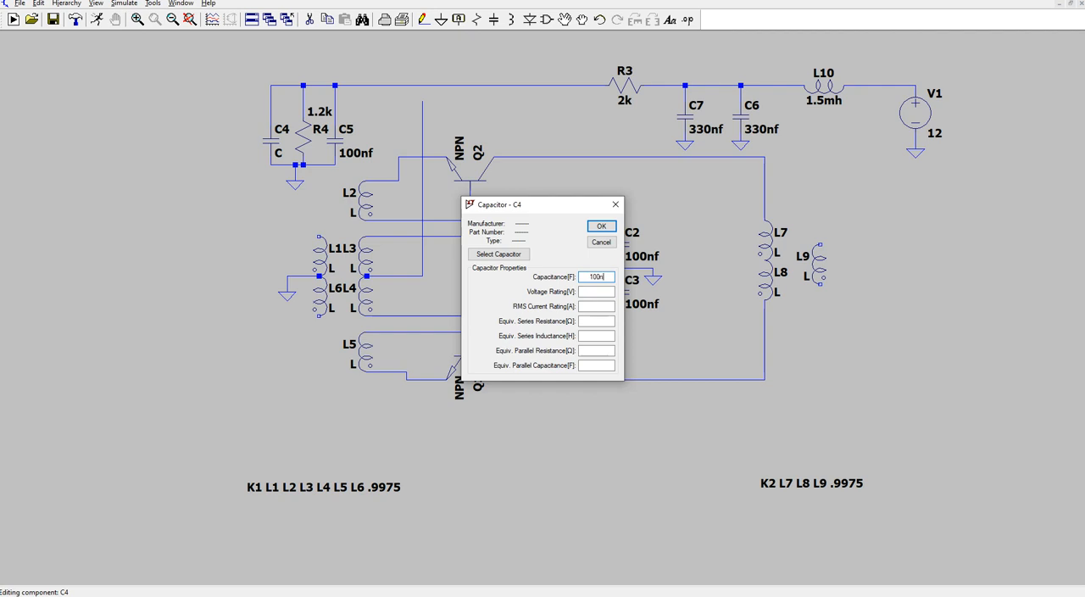
text(100nf)
click(601, 226)
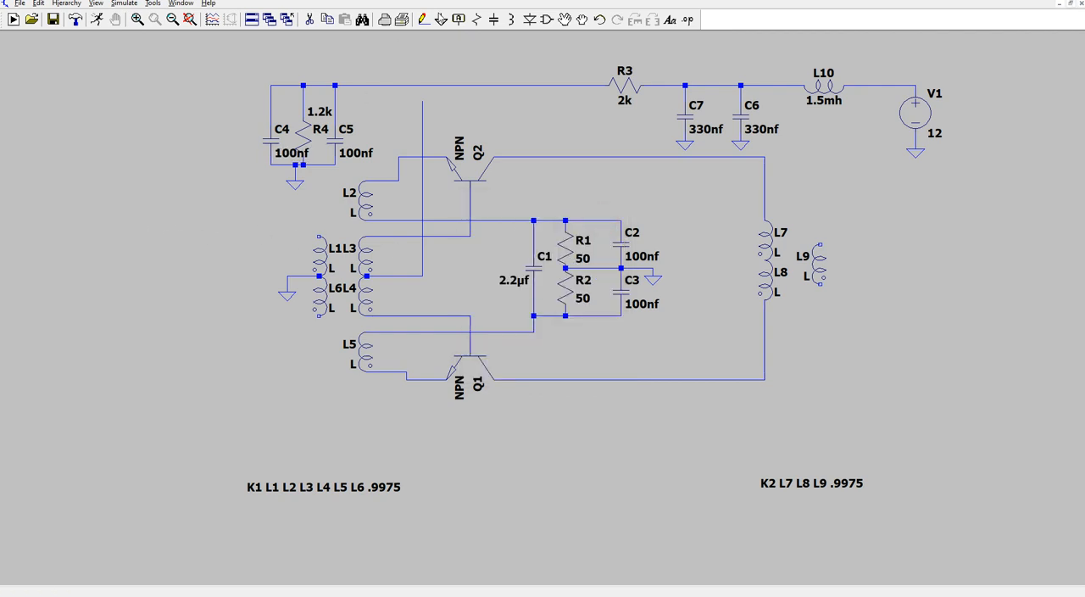
- Move C4's value label to the outer side of the capacitor, away from R4
click(564, 19)
click(276, 153)
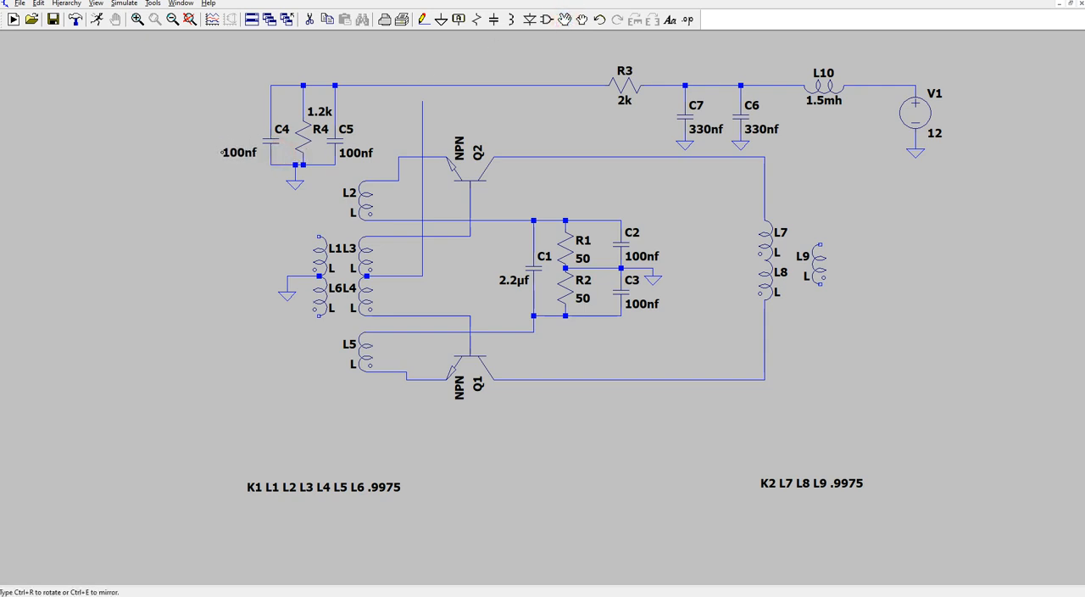
click(233, 153)
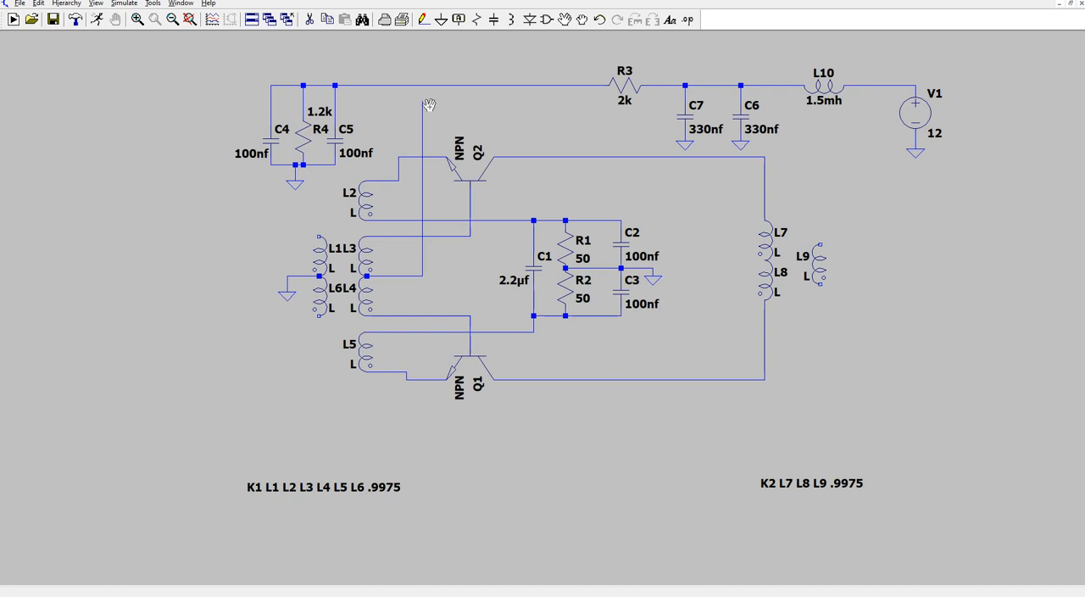
- Place a voltage source beside the input windings L1 and L6, on the side away from L3 and L4
click(547, 21)
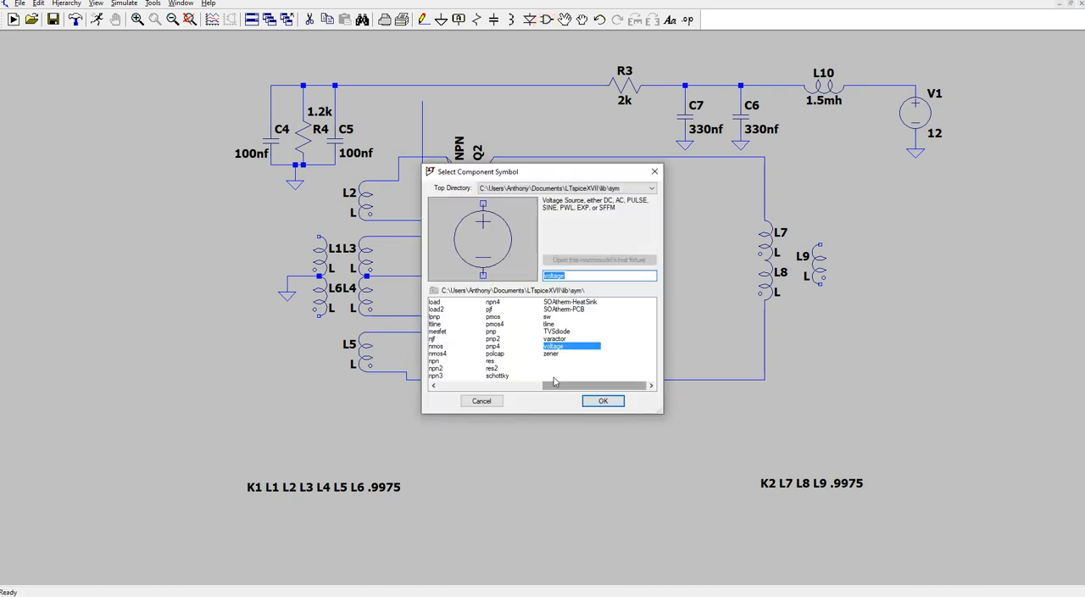
click(603, 401)
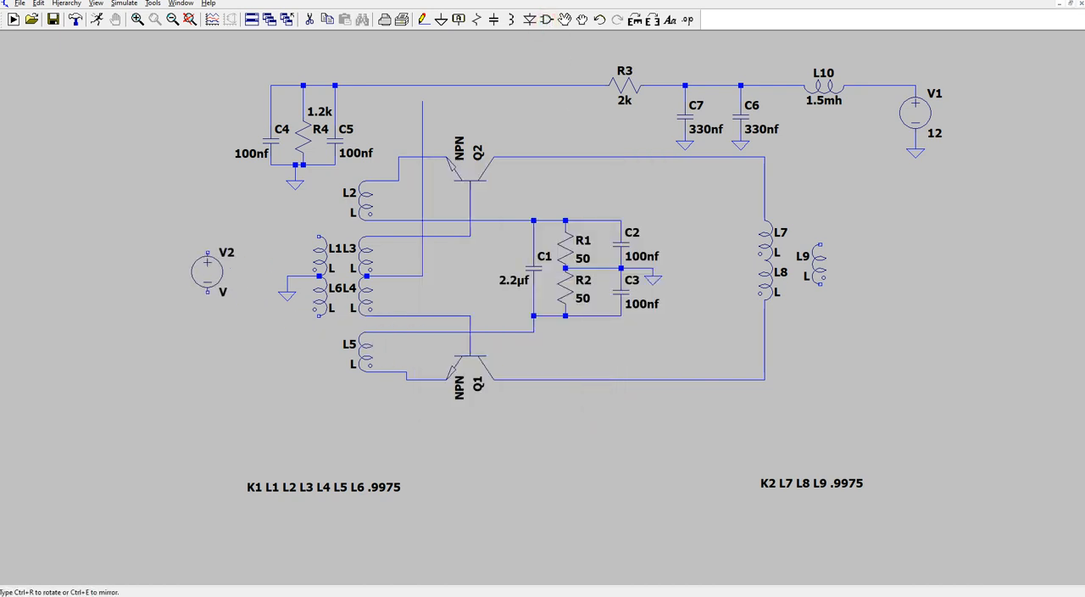
click(207, 268)
right_click(207, 268)
- Set source V2's AC amplitude to 1mv and its series resistance to 5
right_click(206, 268)
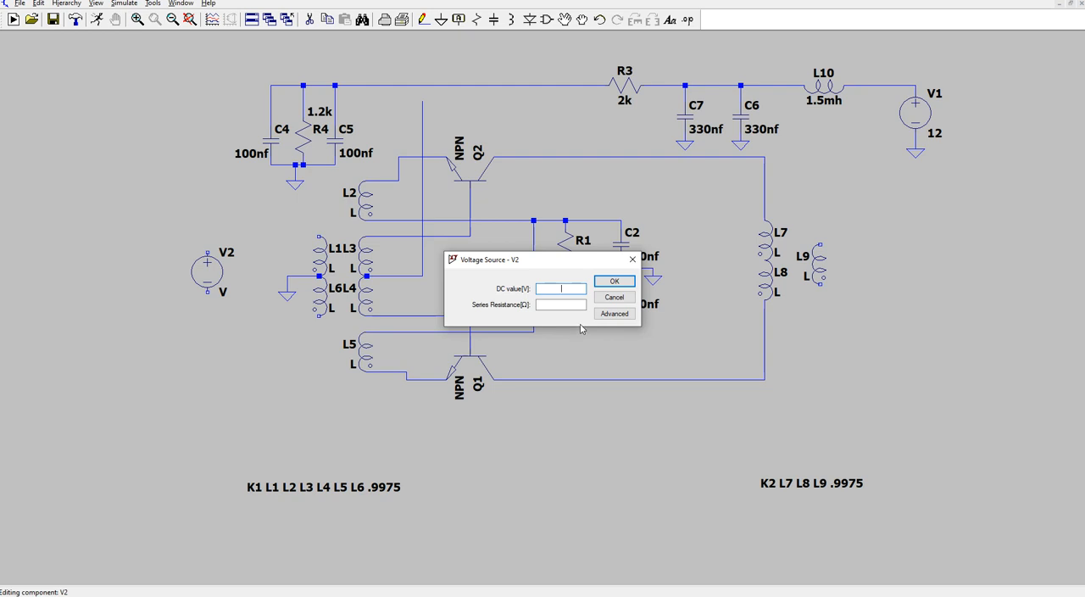
click(616, 313)
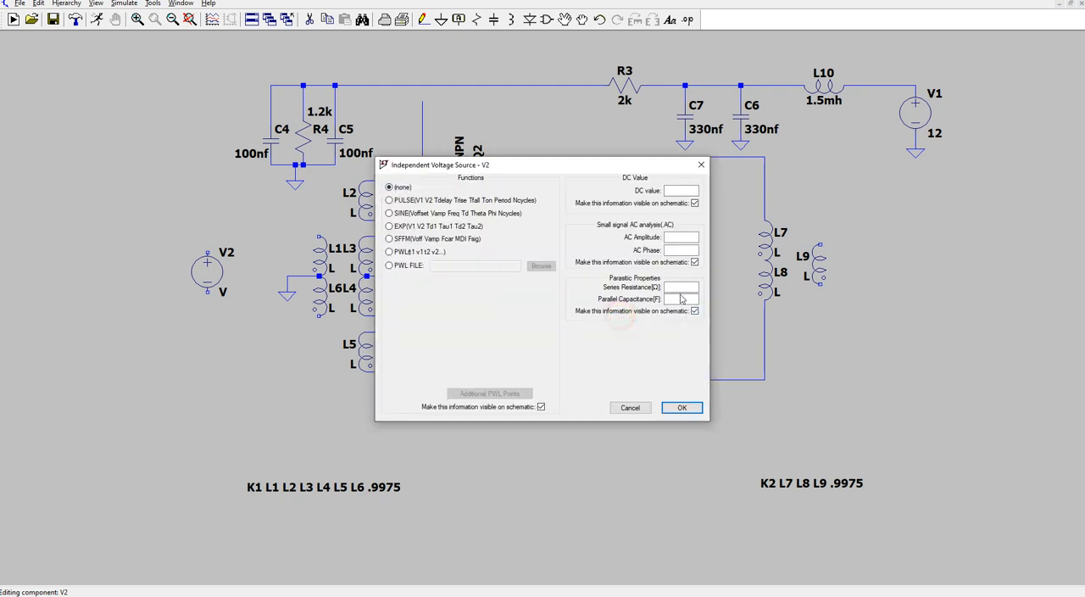
click(680, 238)
click(683, 288)
click(682, 407)
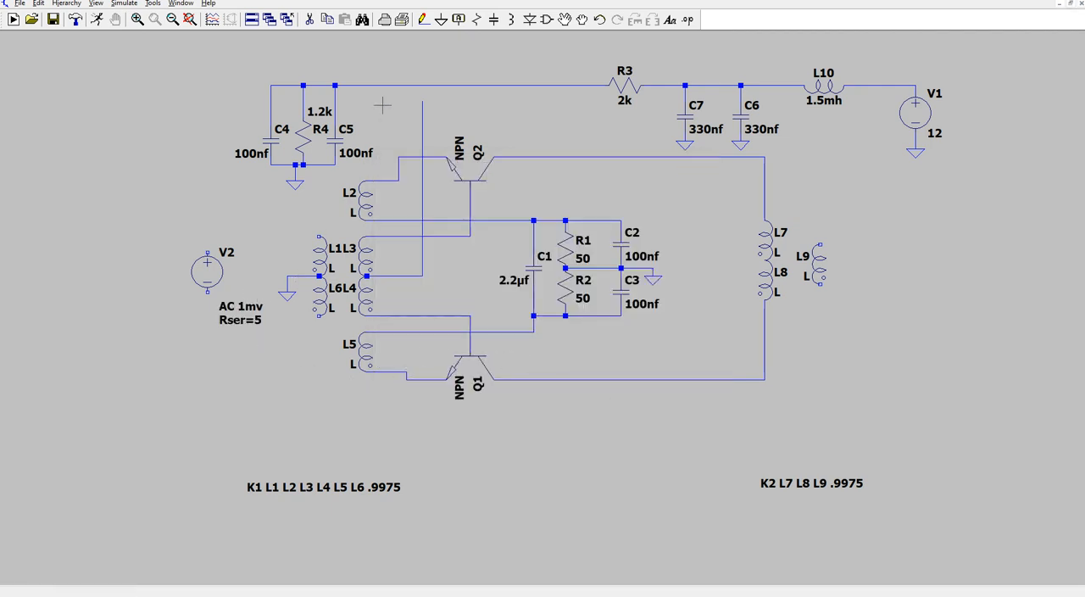
- Move V2's AC 1mv and Rser=5 labels below the source, clear of its lower terminal, stacked one above the other
click(564, 19)
drag(244, 307, 186, 357)
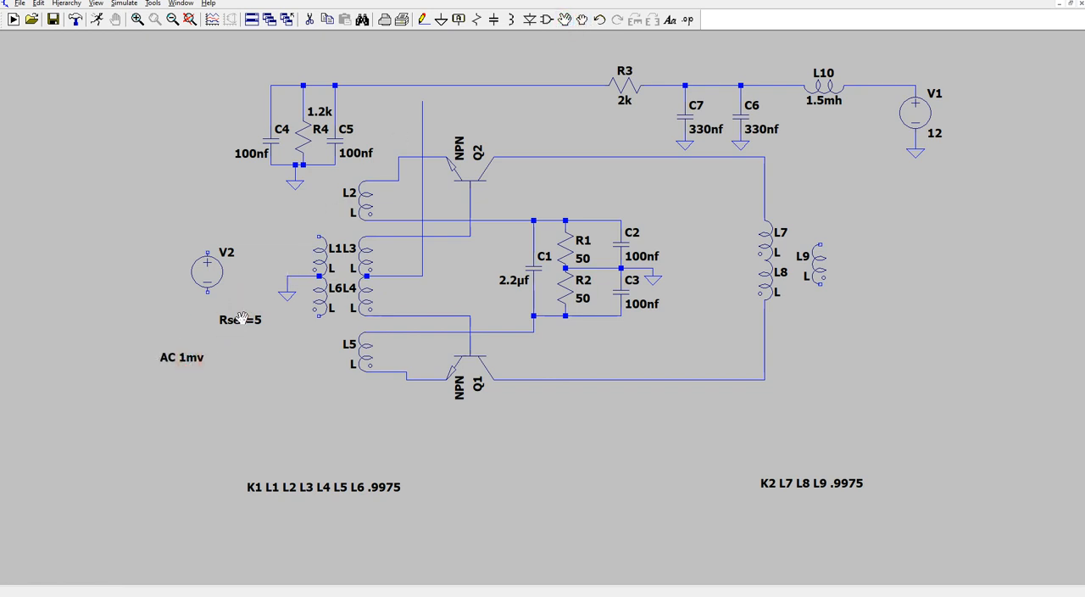
drag(243, 319, 161, 370)
click(161, 370)
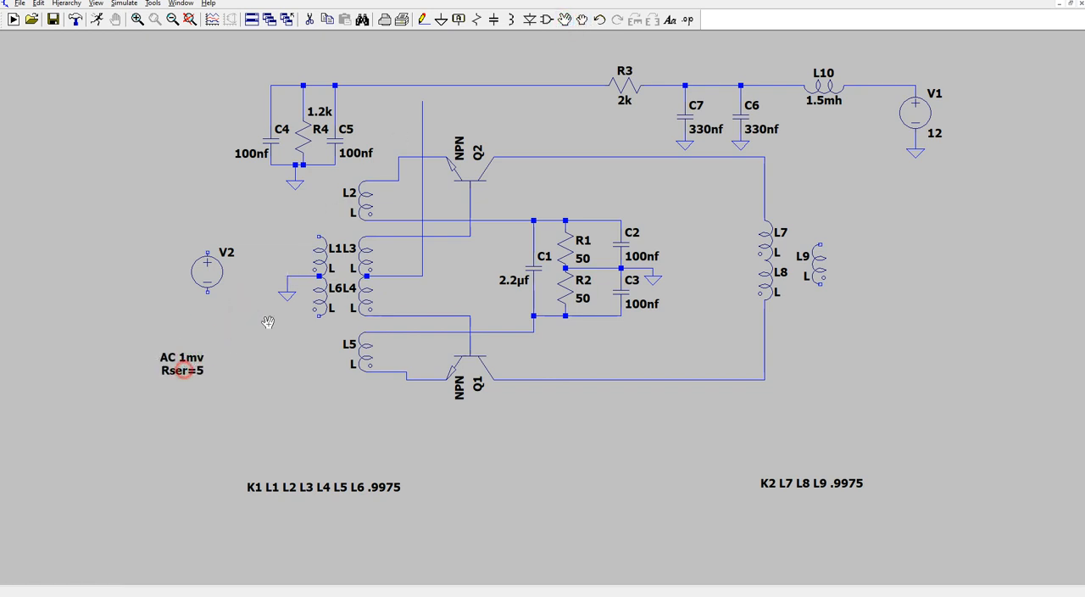
- Wire V2's negative terminal to the lower end of L6 and its positive terminal to the upper end of L1
click(426, 20)
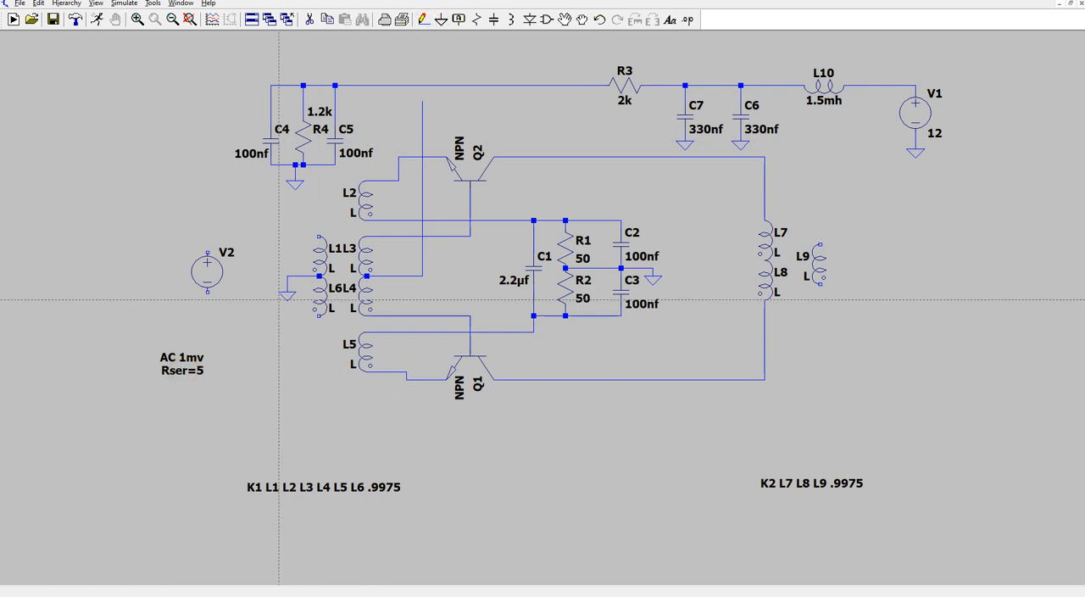
click(207, 293)
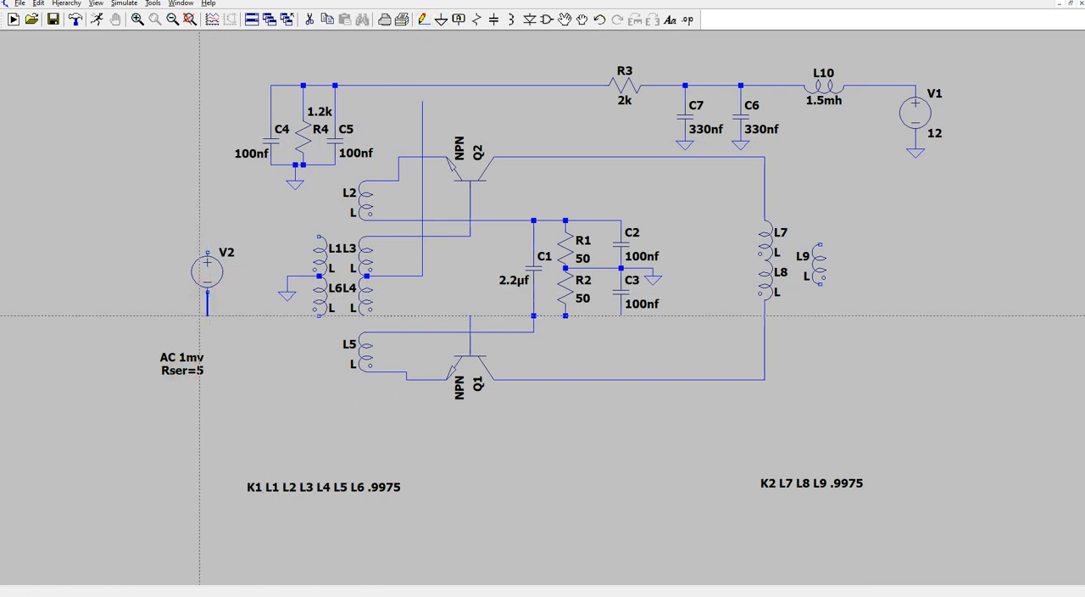
click(319, 316)
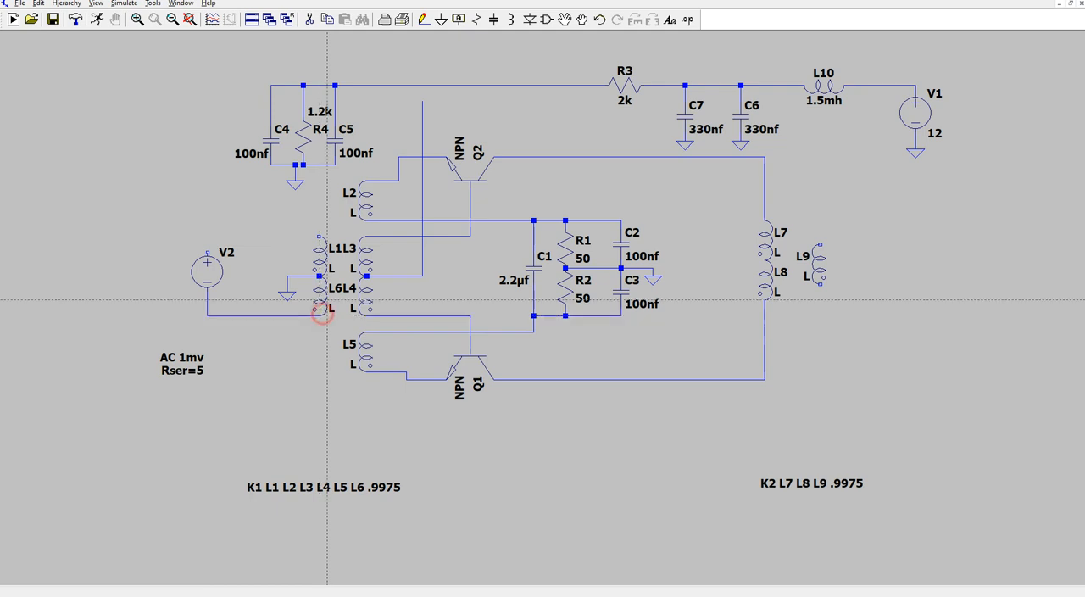
click(207, 250)
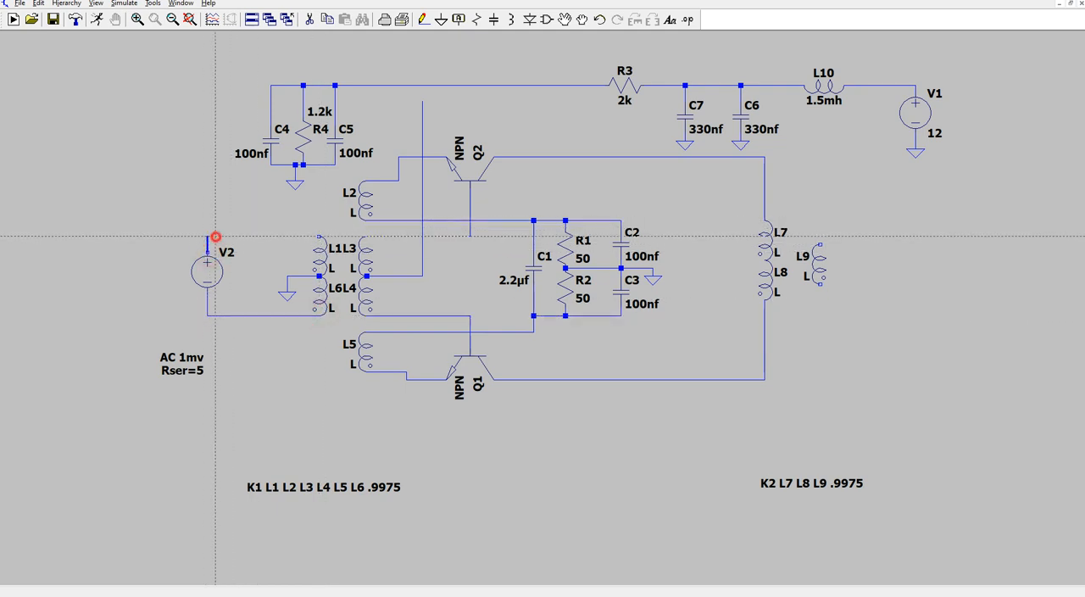
click(319, 236)
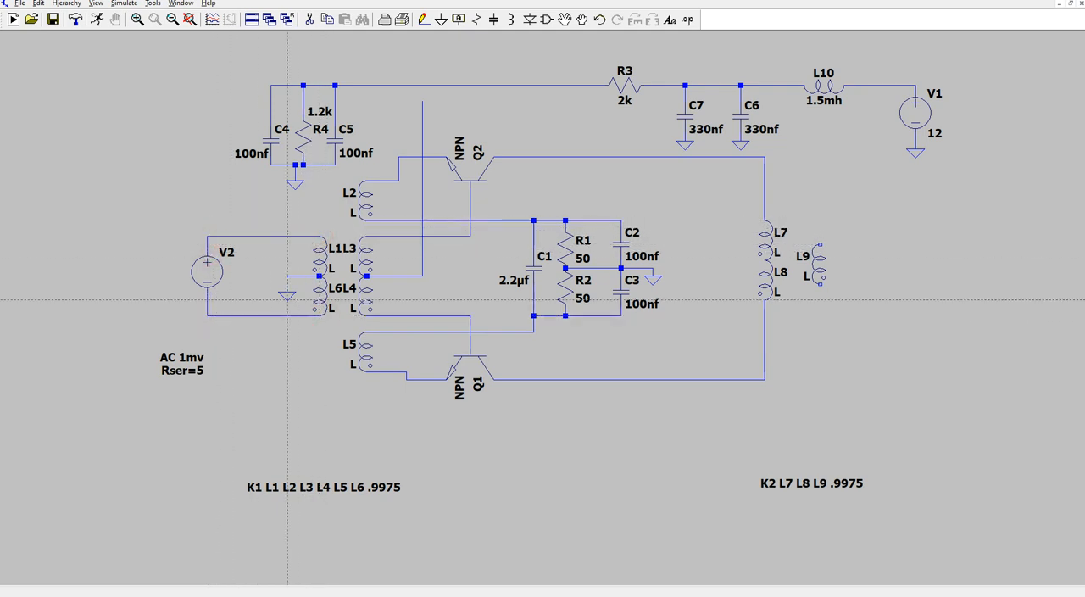
key(Escape)
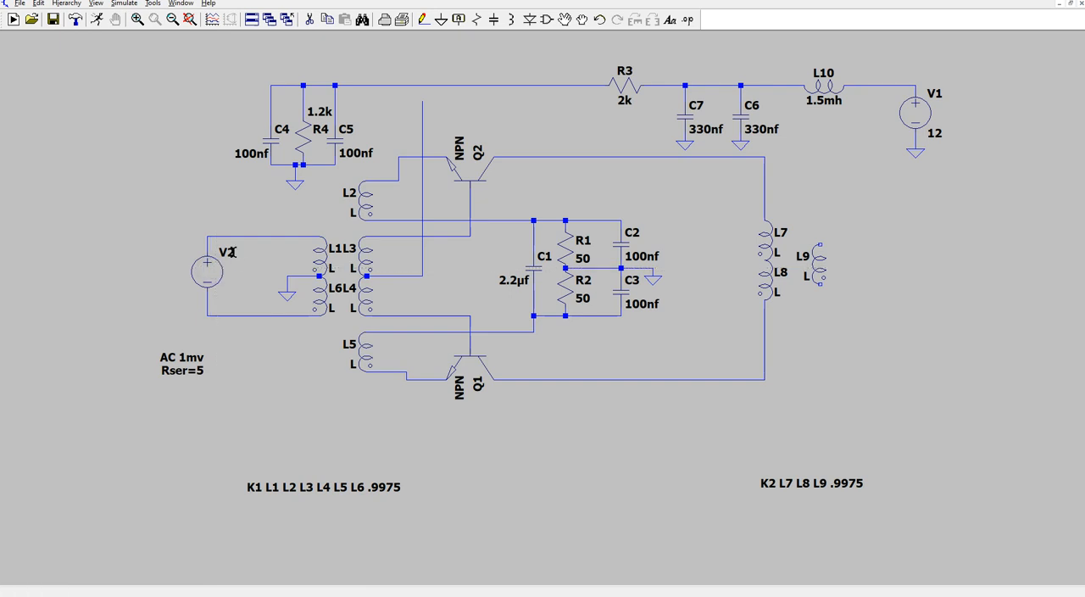
- Rename the input voltage source V2 as VI
right_click(226, 253)
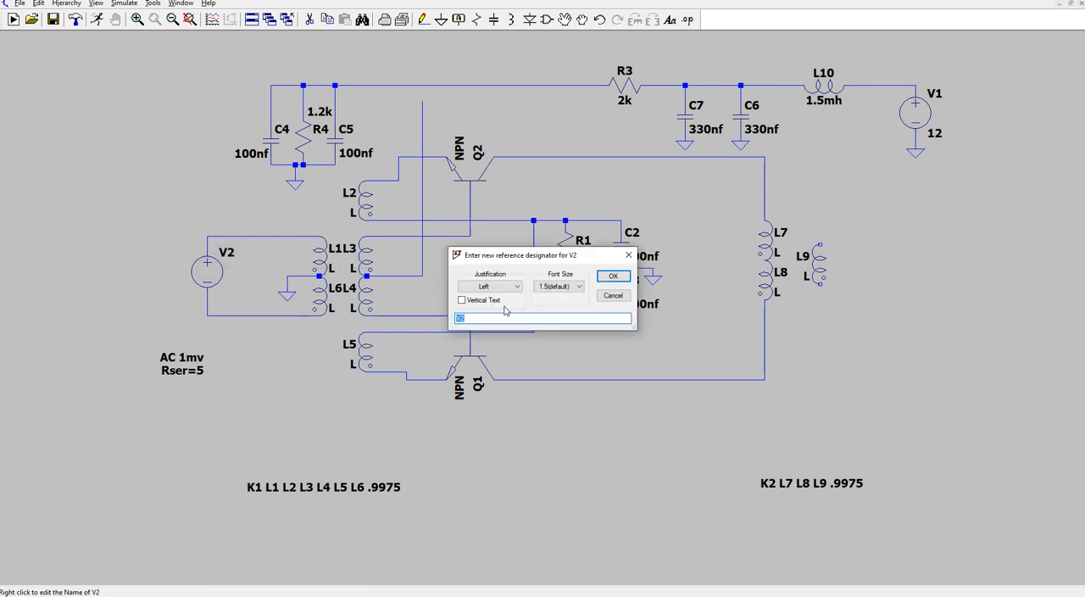
text(VI)
click(613, 276)
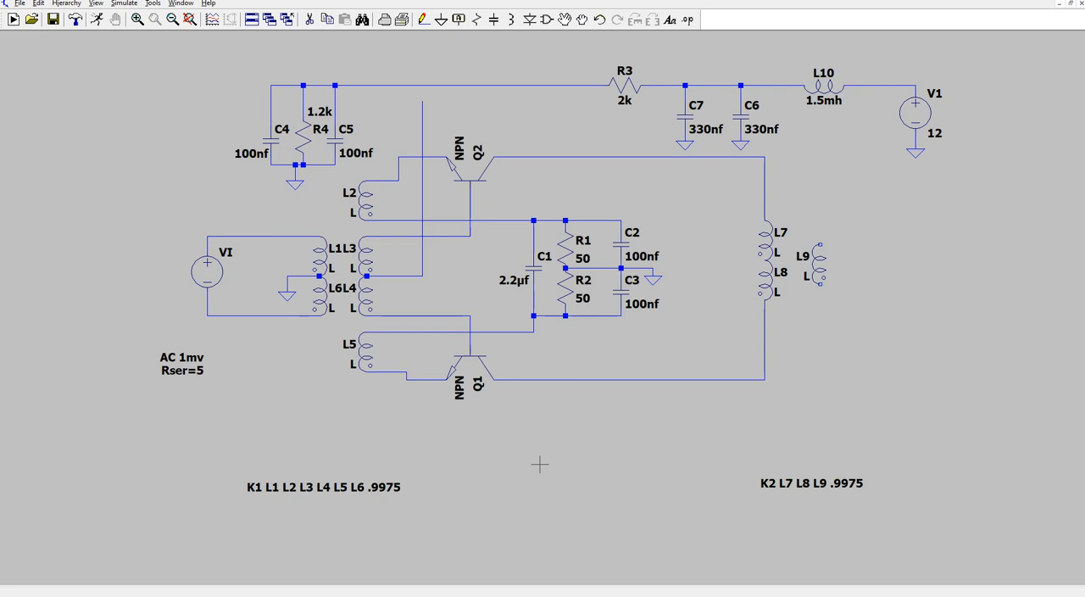
- Place a single vertical load resistor beside output winding L9
click(476, 19)
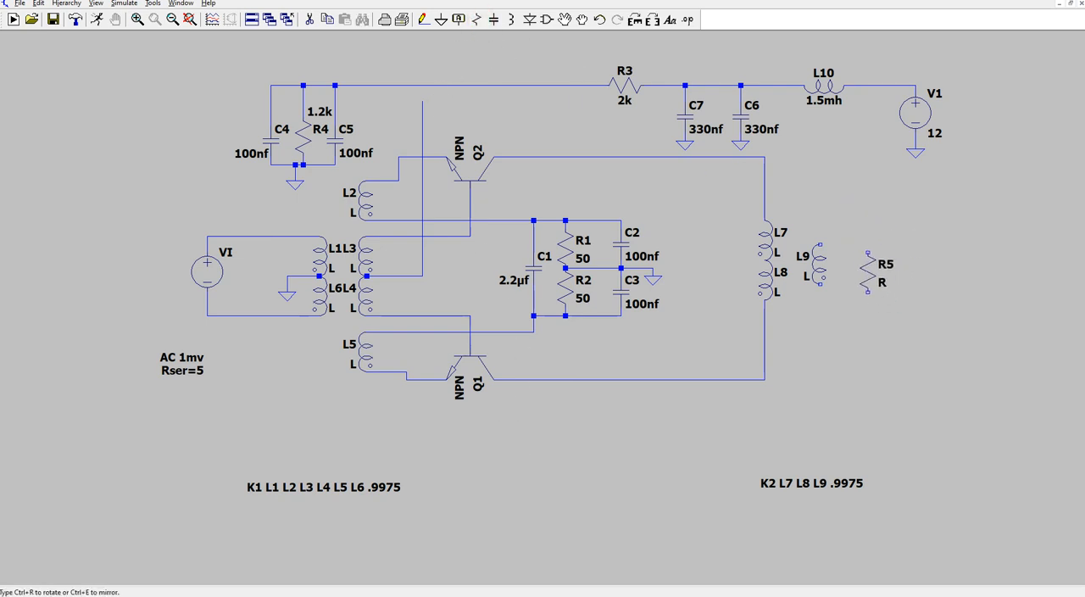
click(860, 263)
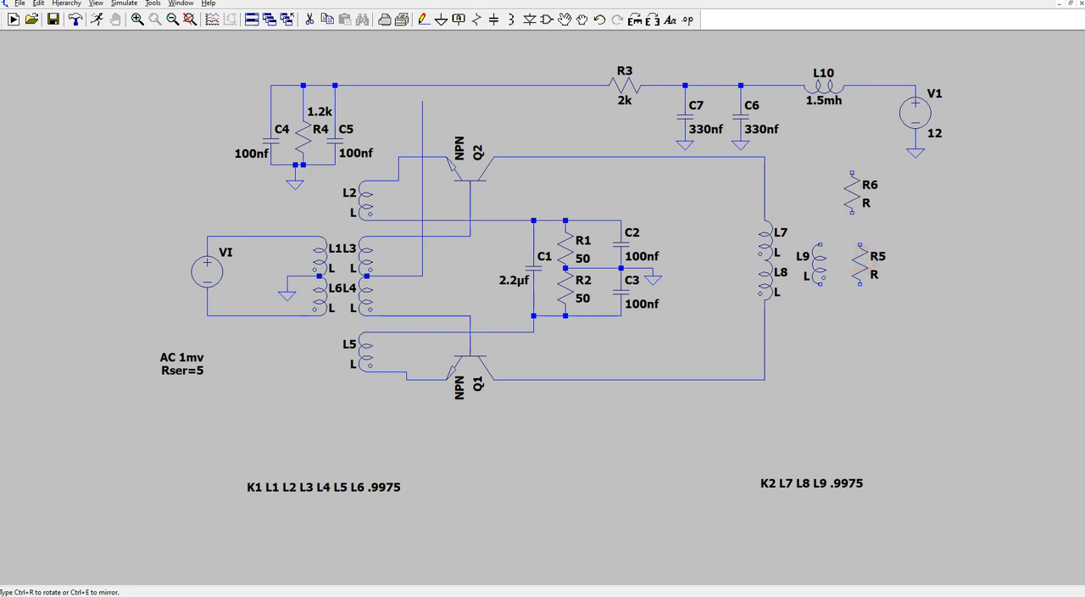
key(Escape)
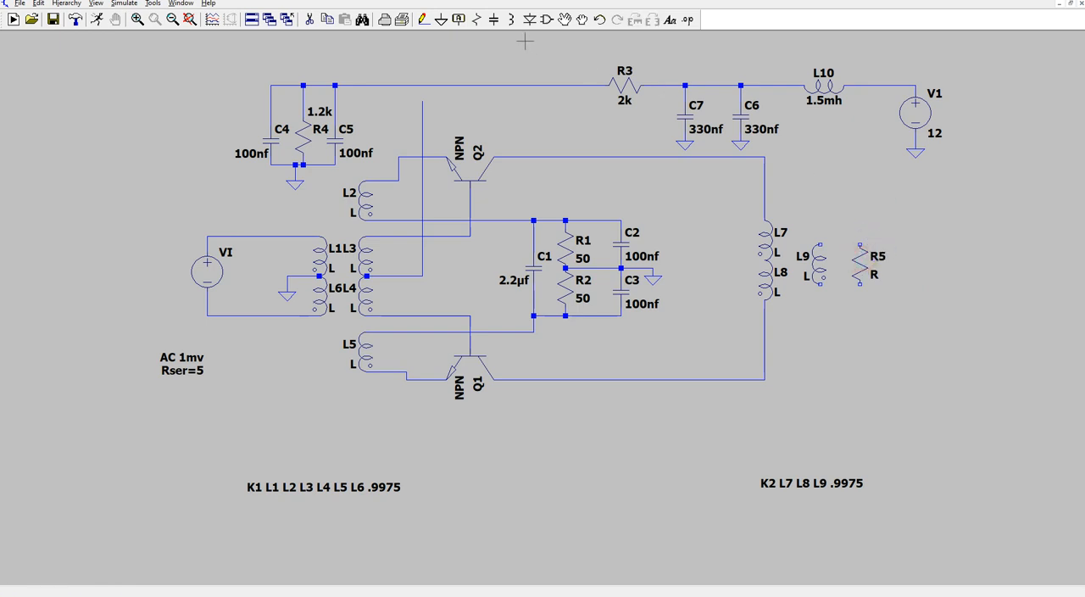
- Wire resistor R5 across L9, joining their lower ends and their upper ends
click(424, 20)
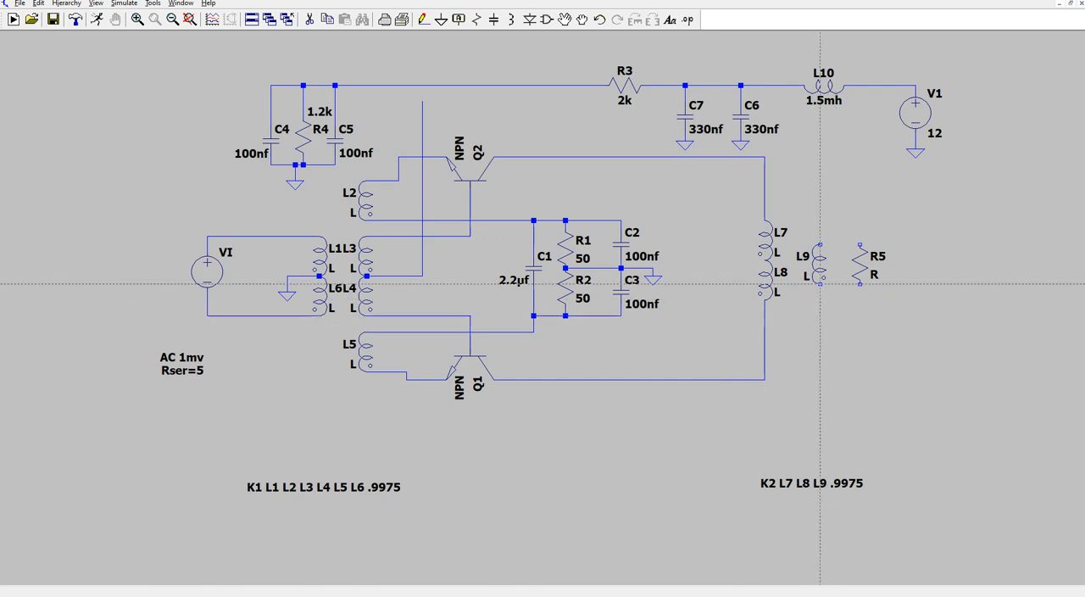
click(821, 285)
click(819, 299)
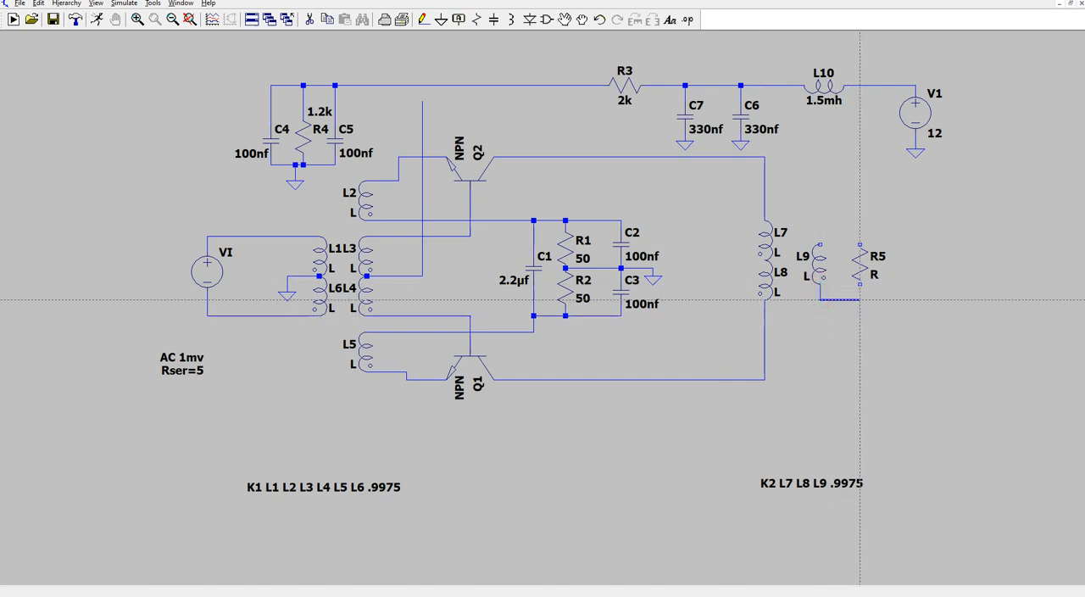
click(861, 286)
right_click(860, 286)
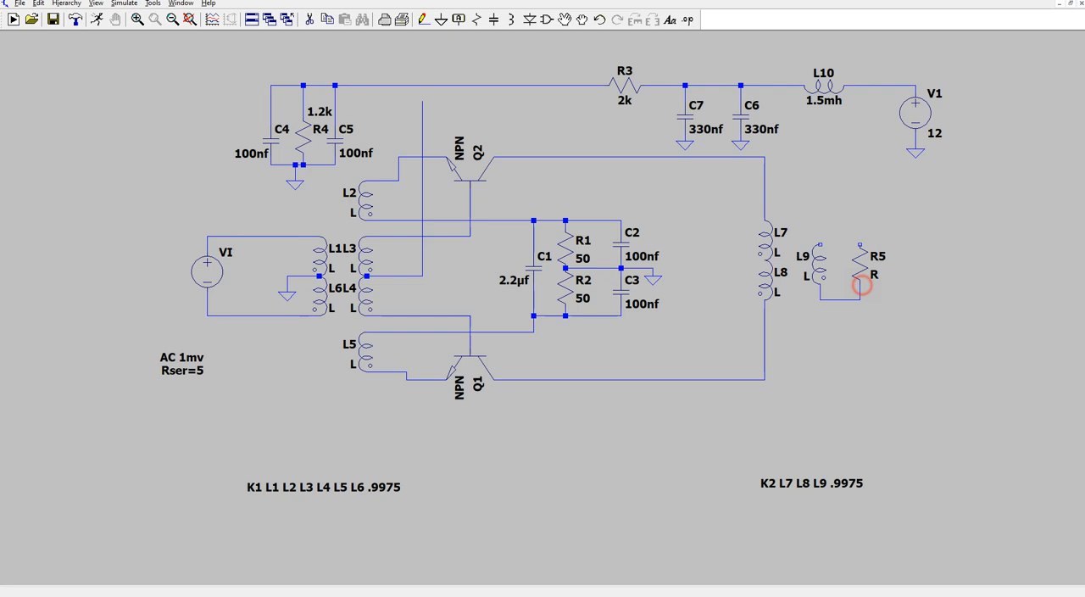
click(821, 245)
click(822, 236)
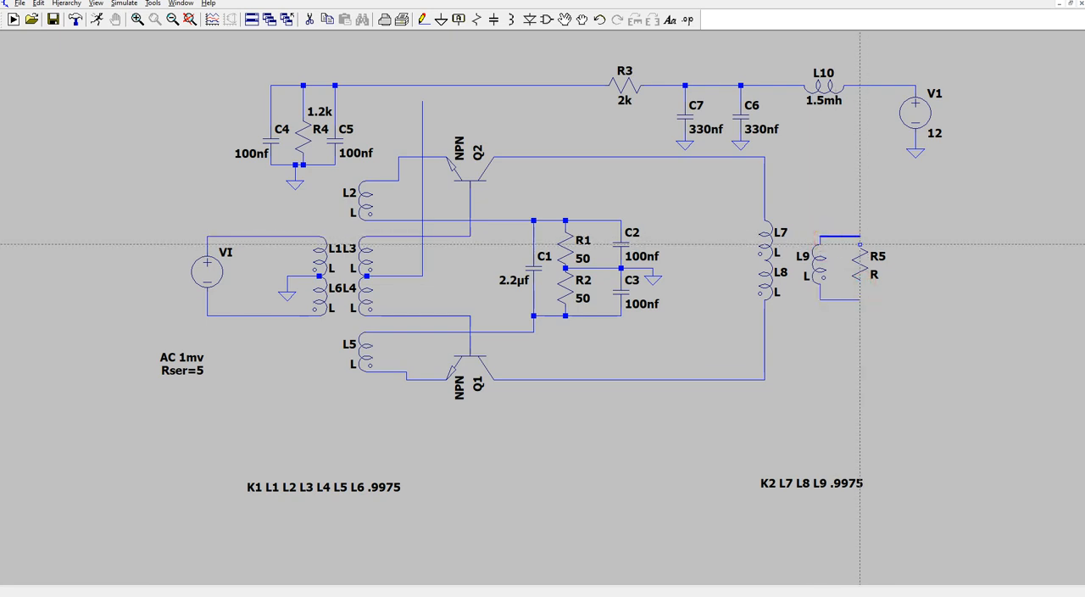
click(861, 244)
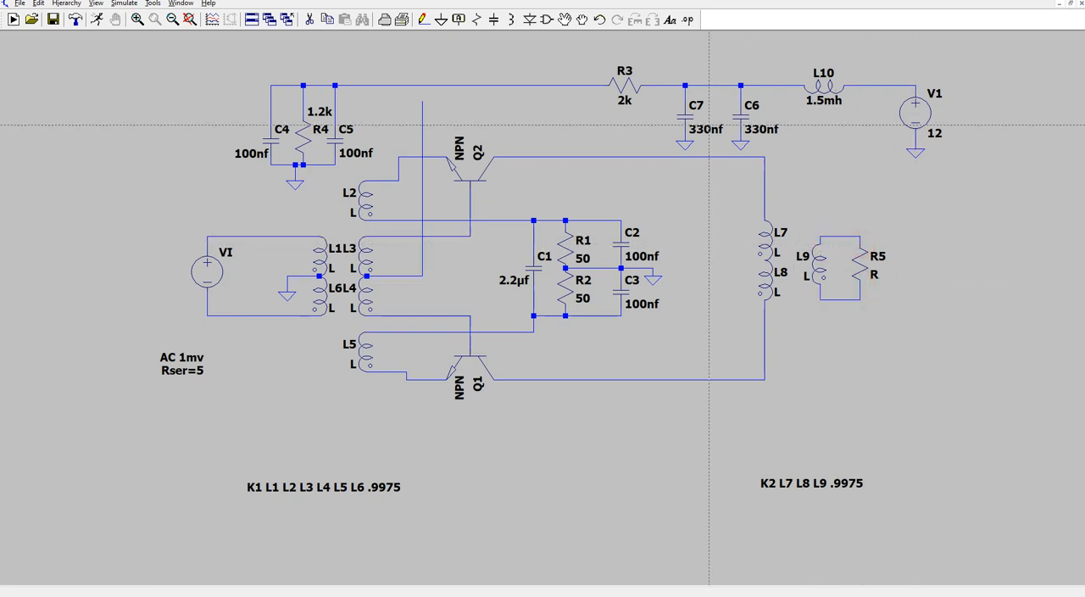
- Place a ground below L9 and R5 and connect it to the wire joining their lower ends
click(440, 22)
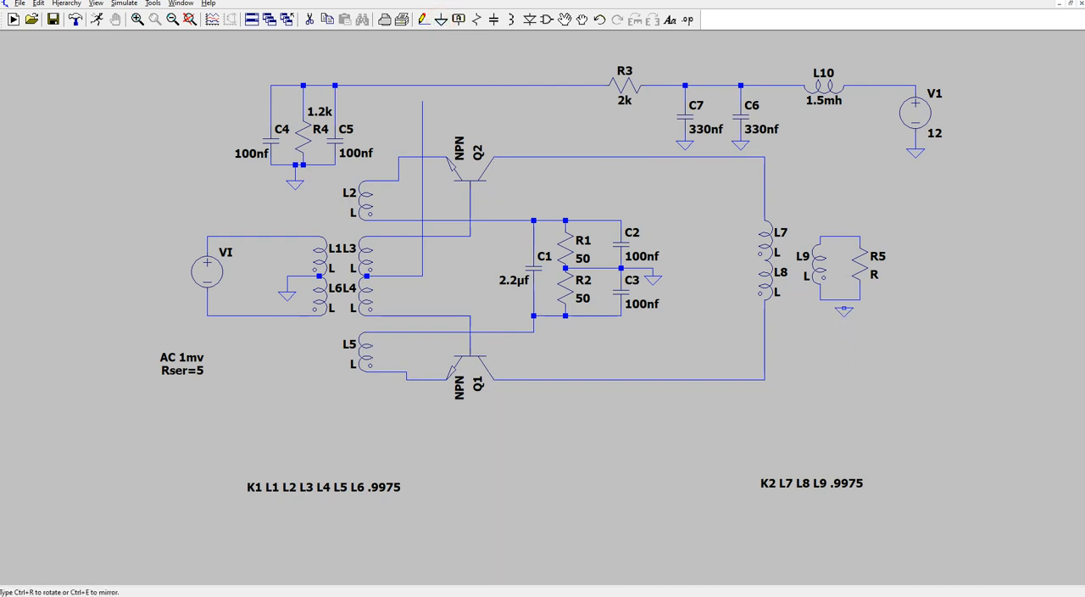
click(843, 306)
click(423, 23)
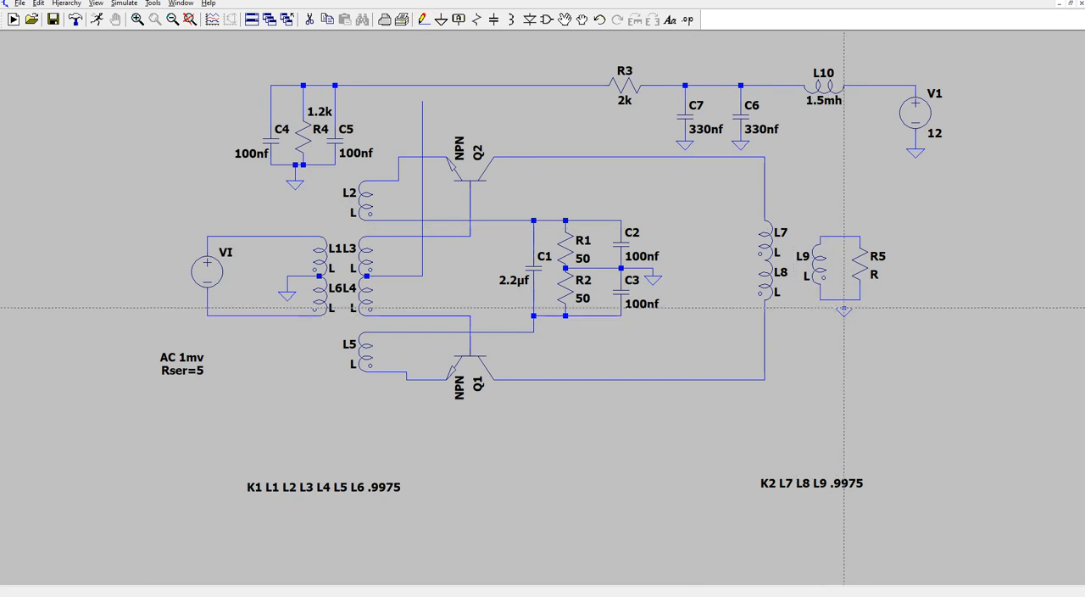
click(843, 303)
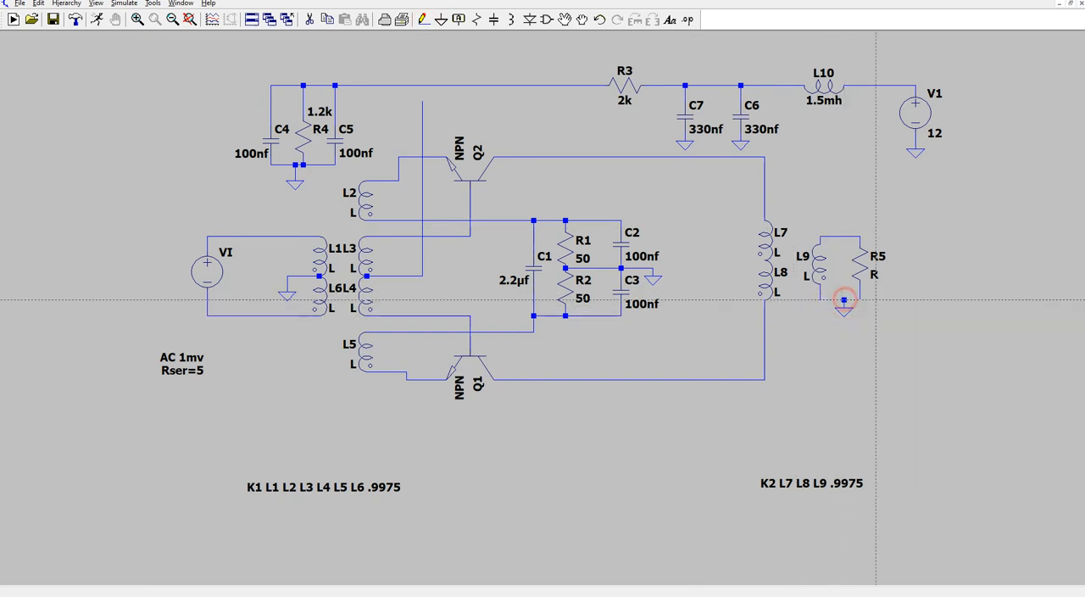
key(Escape)
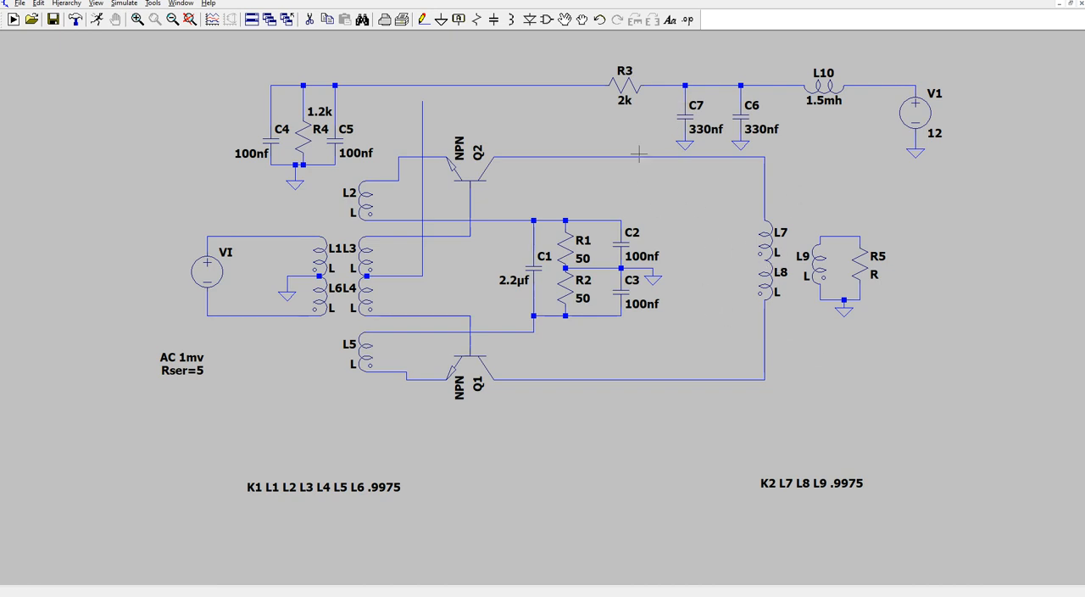
- Wire the L7–L8 centre tap to the supply line between C7 and C6, and extend the L3–L4 centre-tap wire to the R3–R4 bias line
click(425, 20)
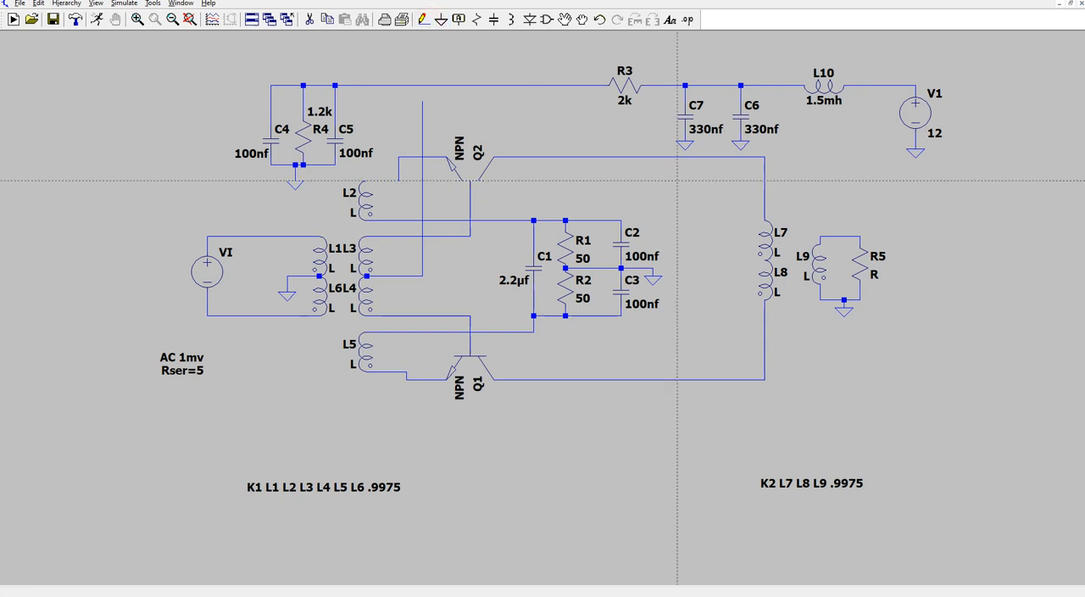
click(764, 260)
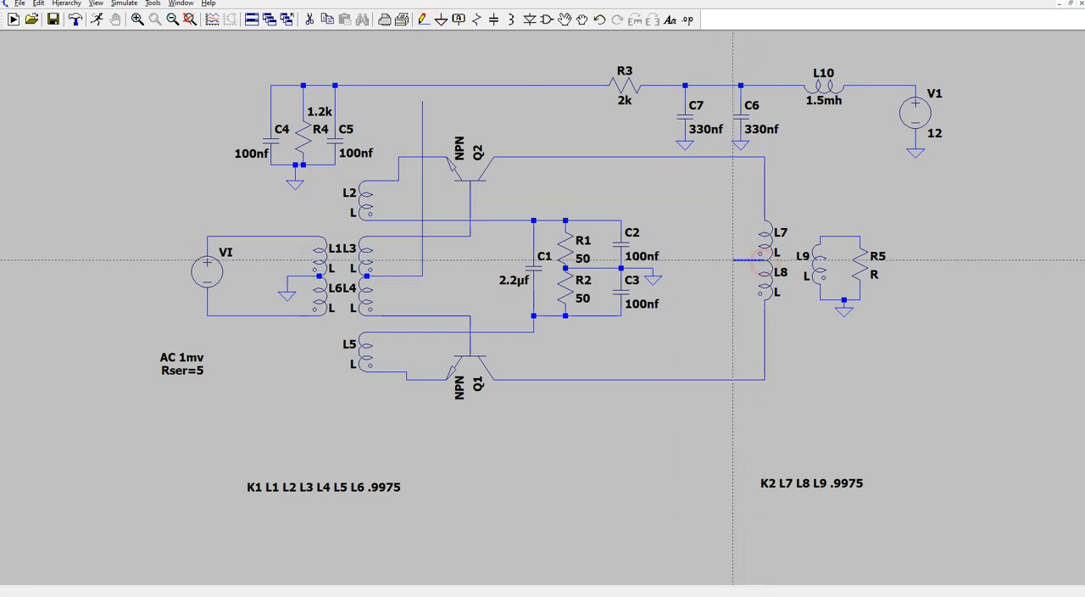
click(725, 261)
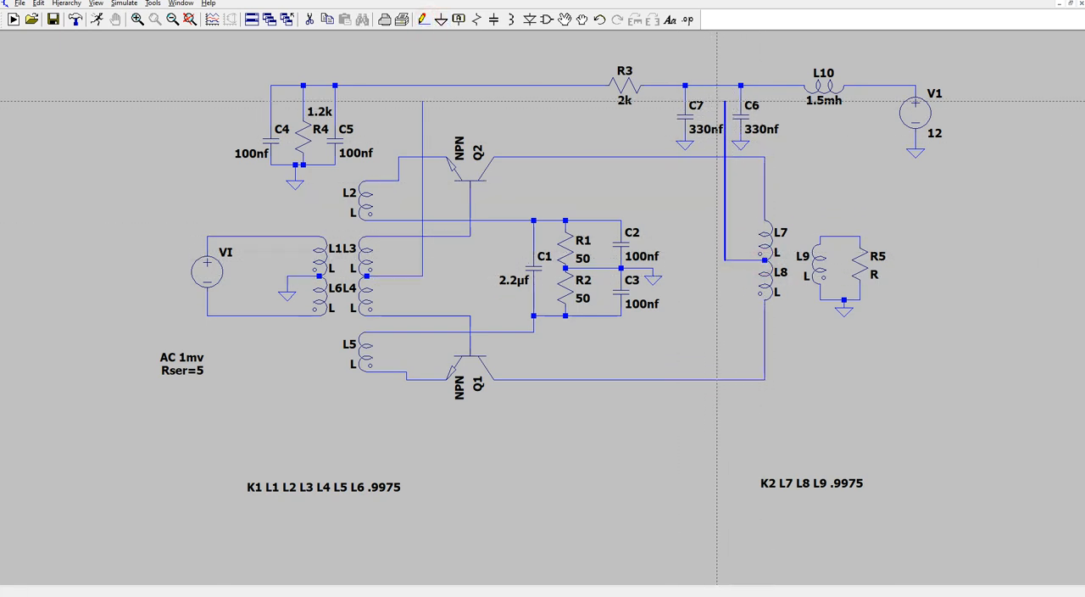
click(725, 85)
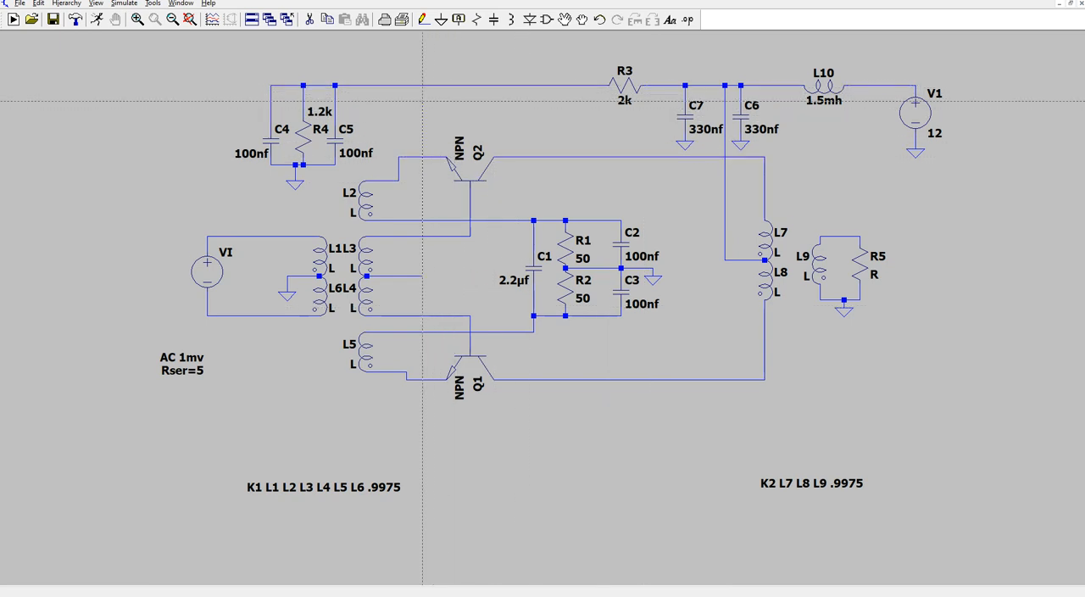
click(423, 100)
click(422, 85)
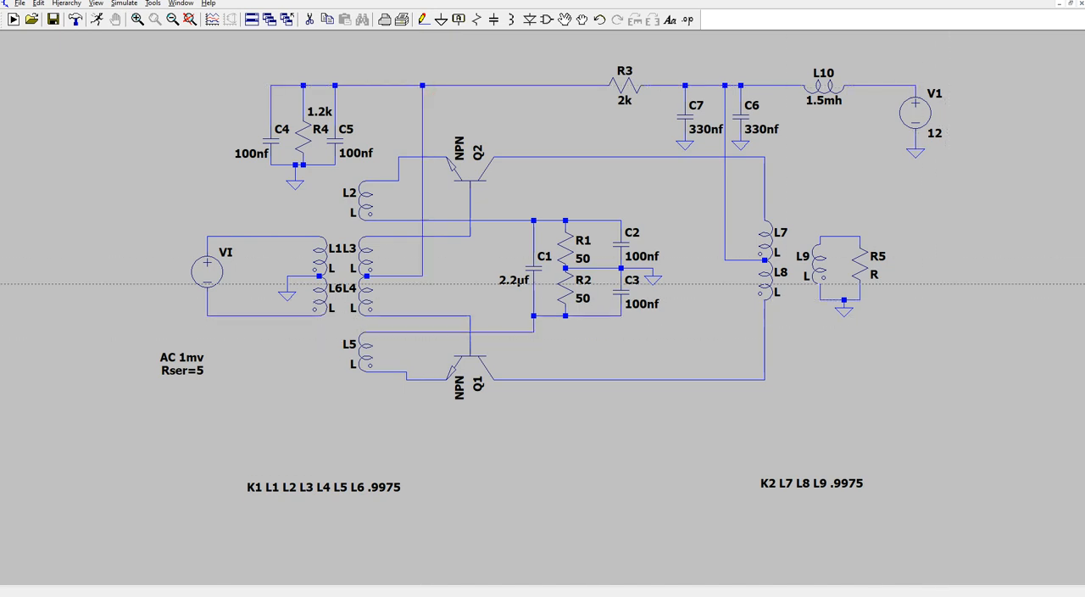
- Add a vertical 10pf capacitor beside L3–L4, wired between the Q2 base line above and the Q1 base line below
click(493, 20)
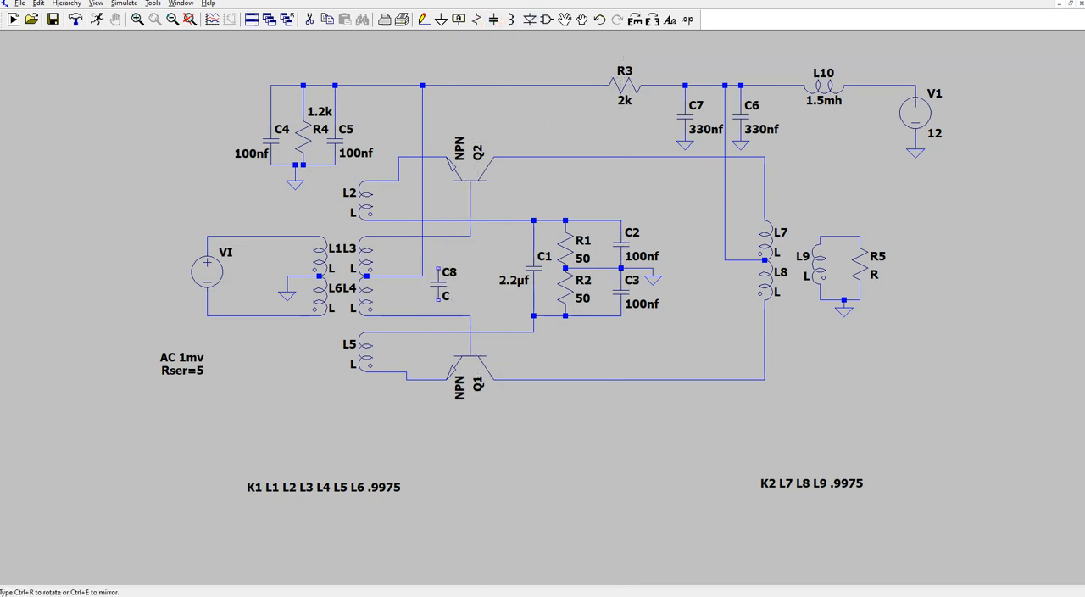
click(438, 276)
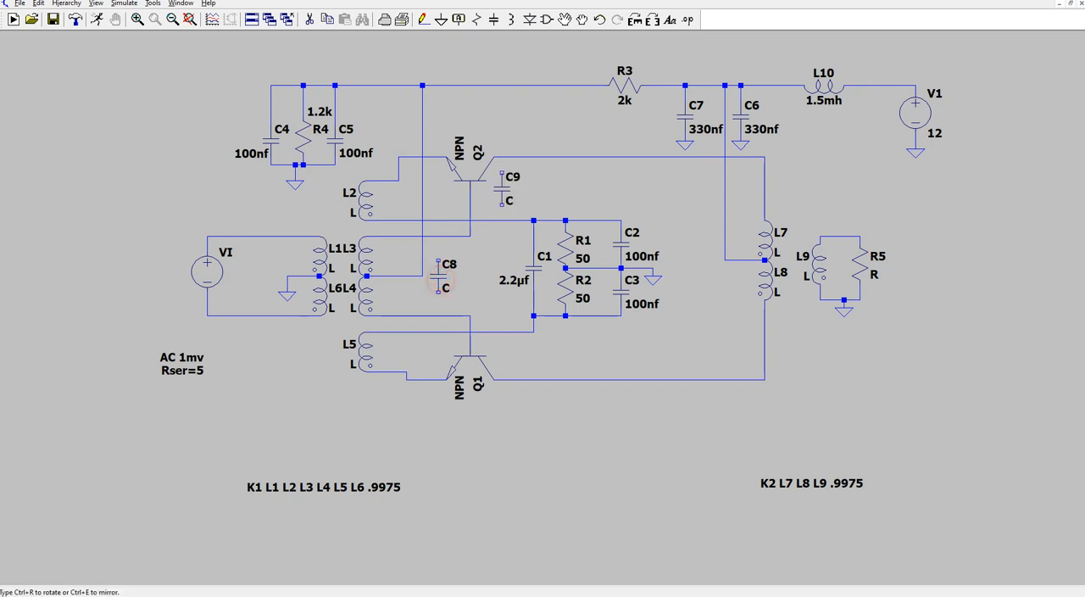
click(422, 19)
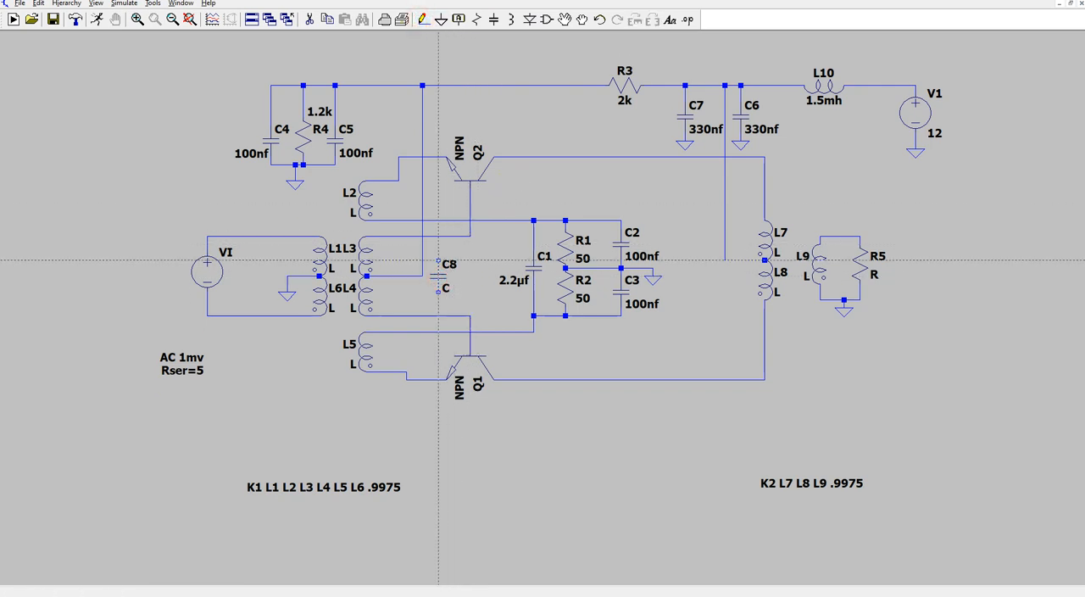
click(438, 259)
click(367, 235)
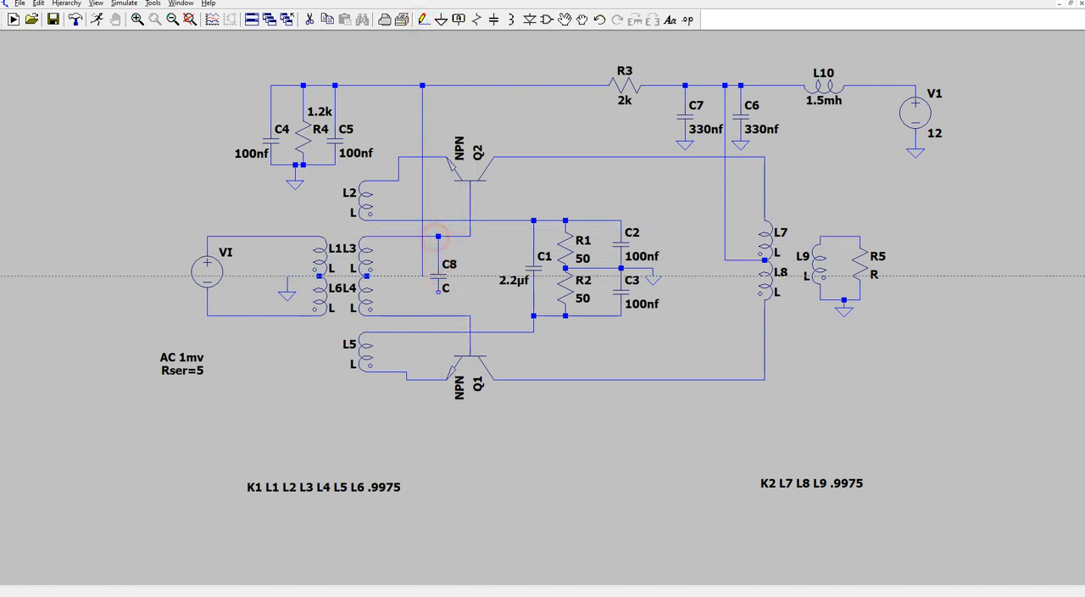
click(439, 294)
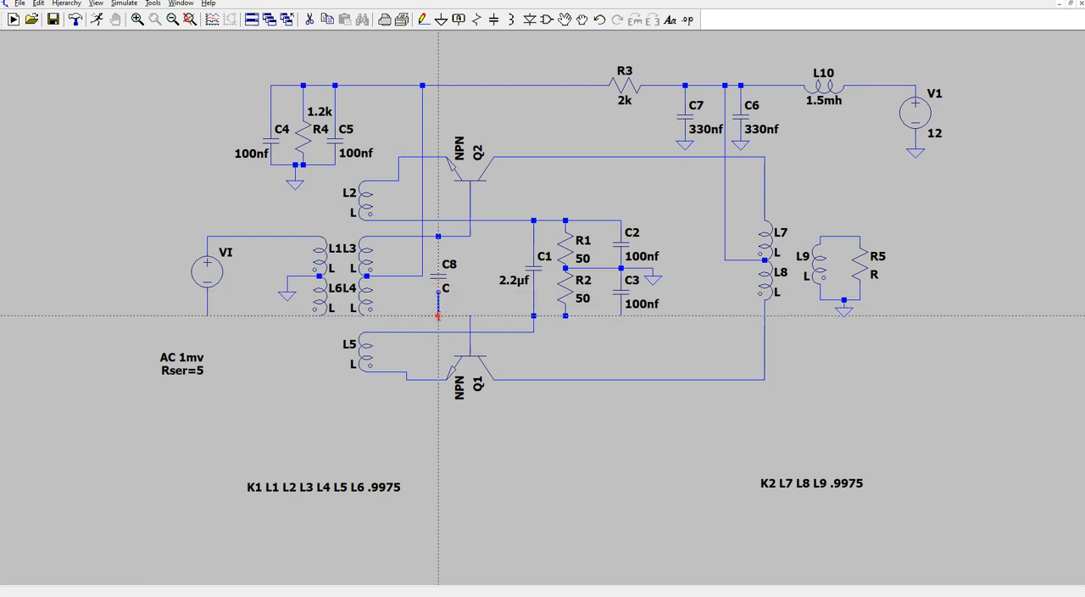
click(438, 315)
key(Escape)
right_click(442, 279)
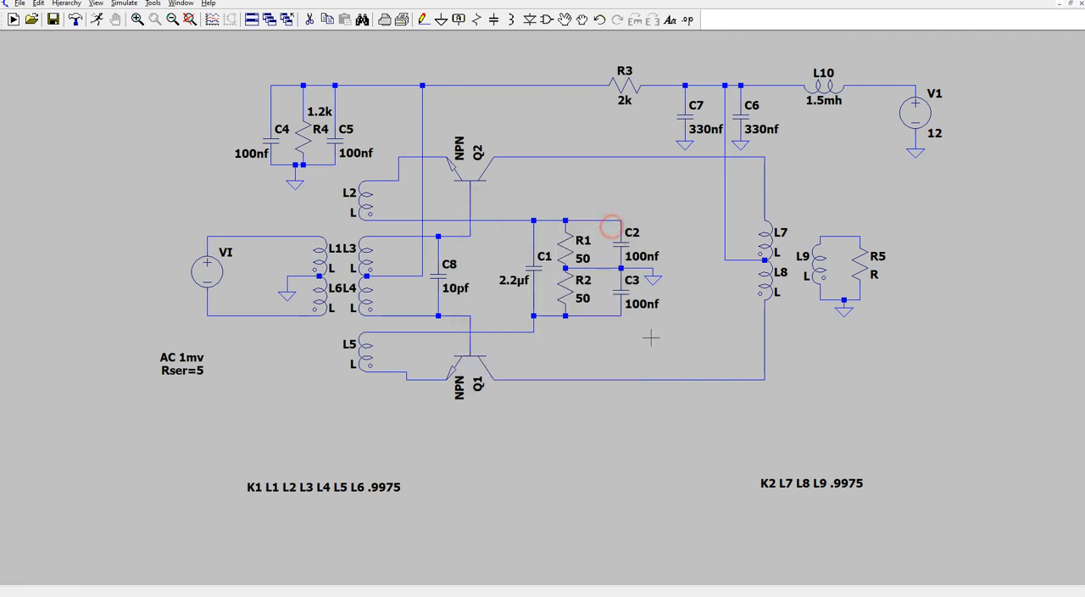
click(601, 225)
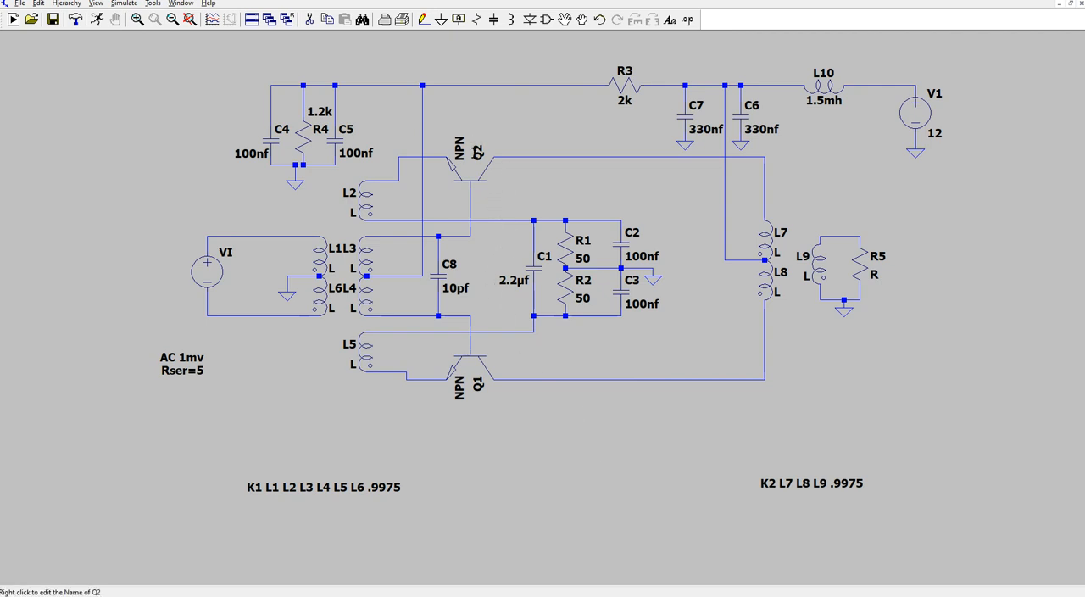
- Choose the ZTX327 model for transistor Q2, sorting the bipolar transistor list by part number
right_click(473, 175)
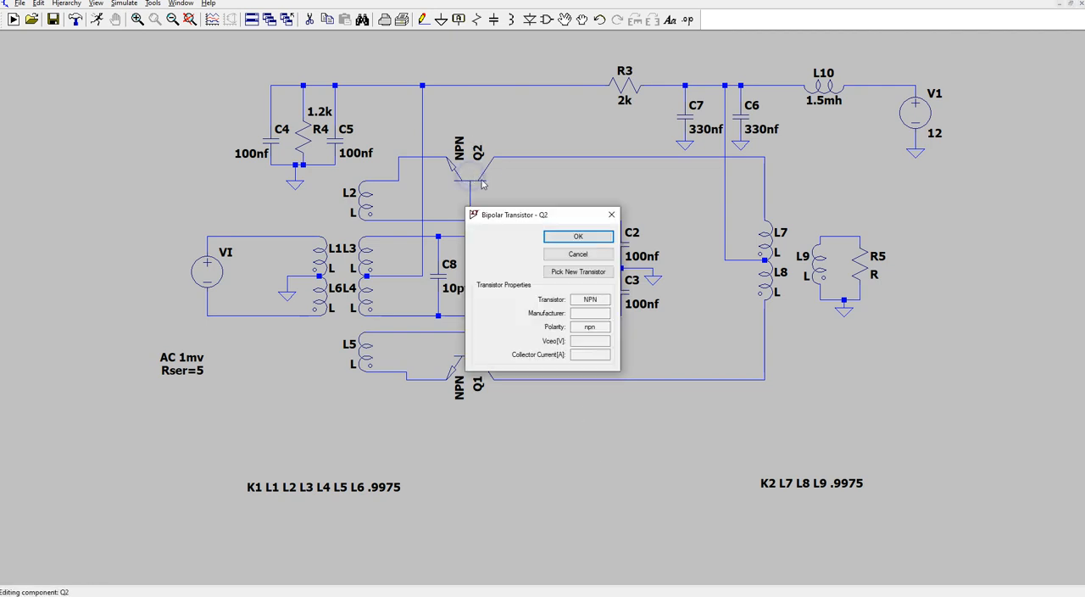
click(600, 272)
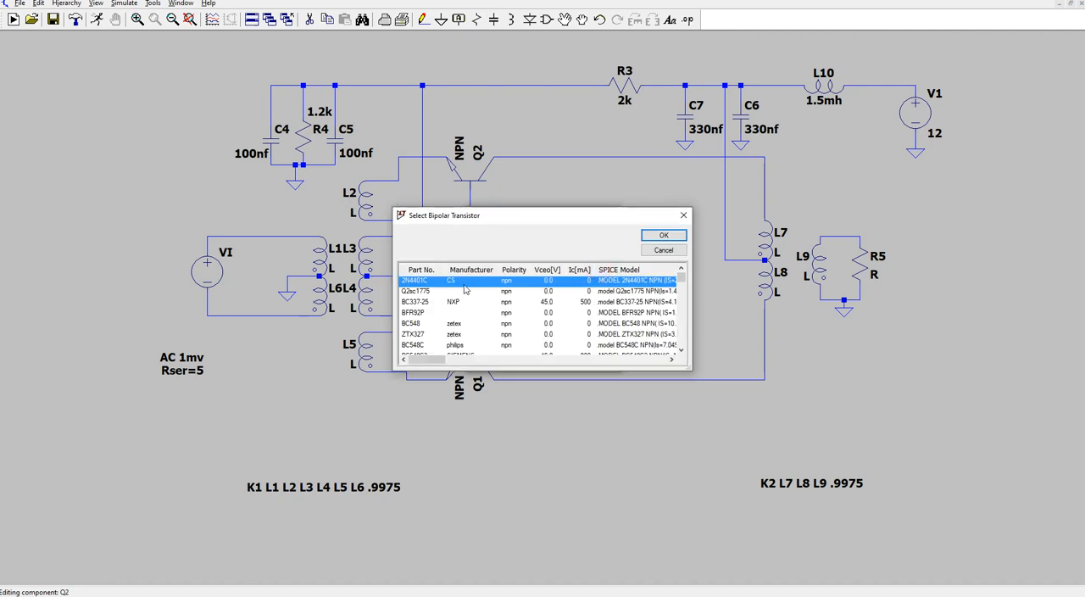
click(422, 269)
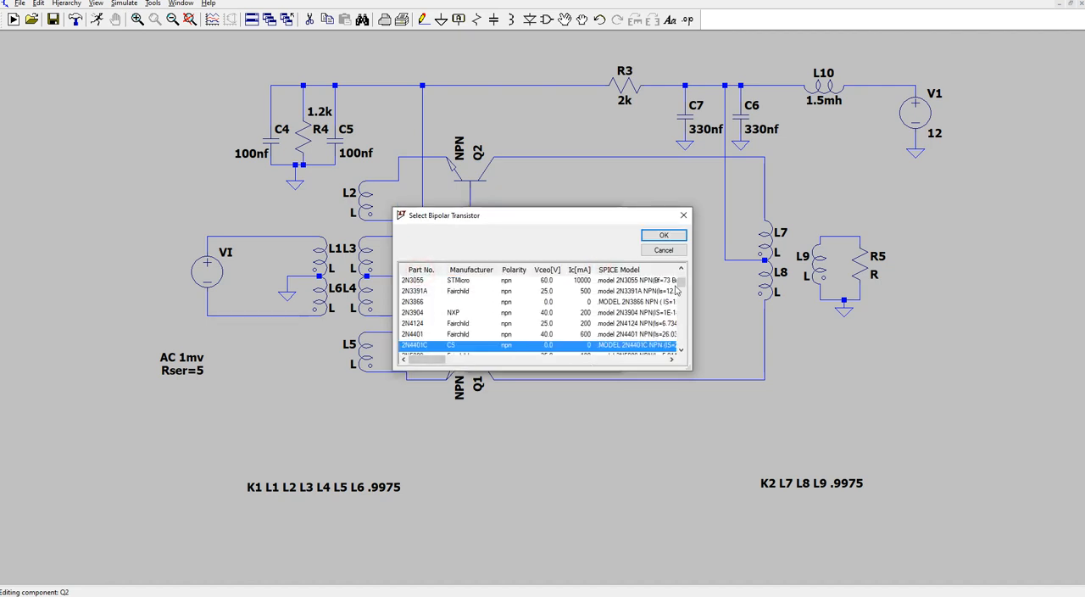
drag(680, 283, 678, 356)
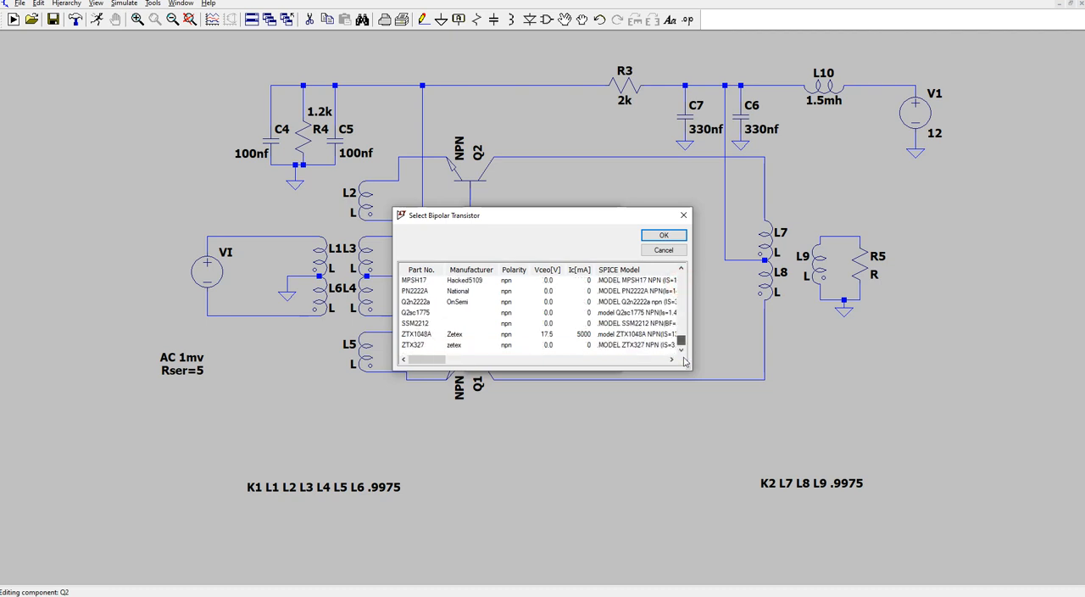
click(417, 344)
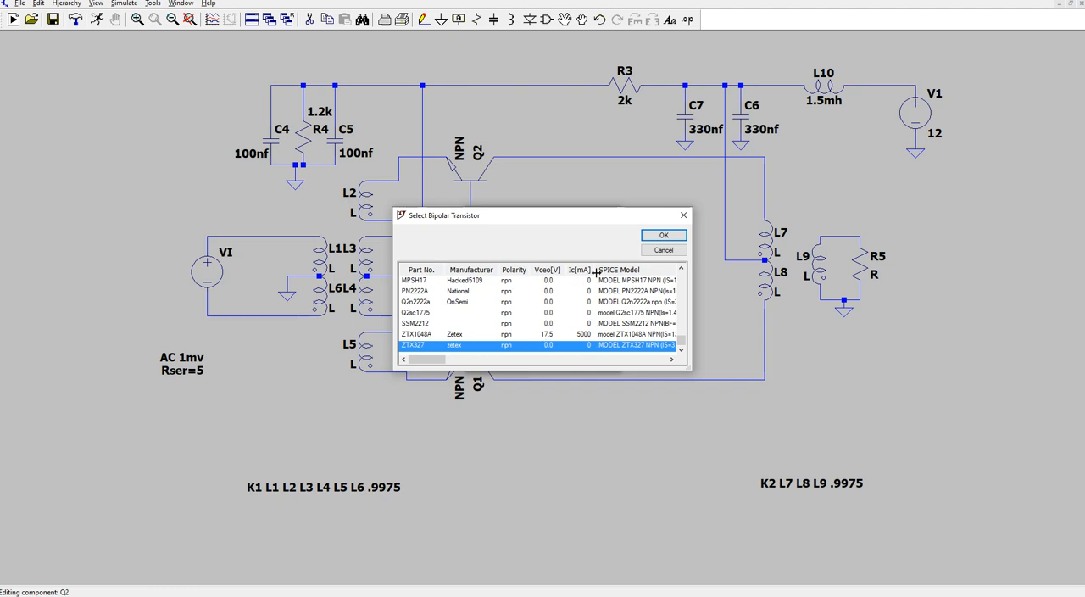
- Accept ZTX327 as the model for transistor Q2 and assign the same ZTX327 model to transistor Q1
click(664, 235)
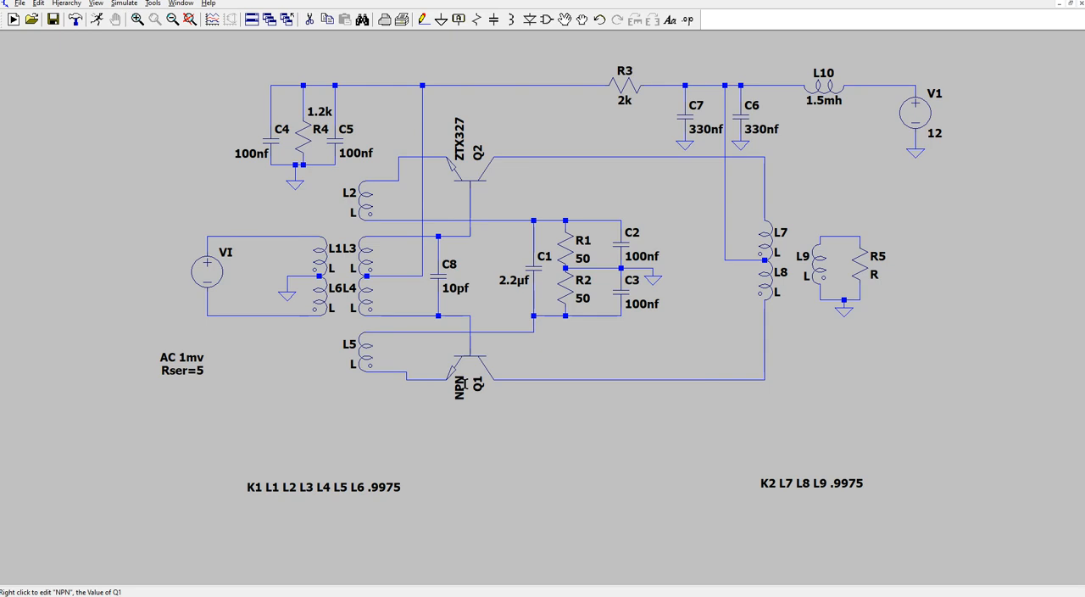
right_click(478, 366)
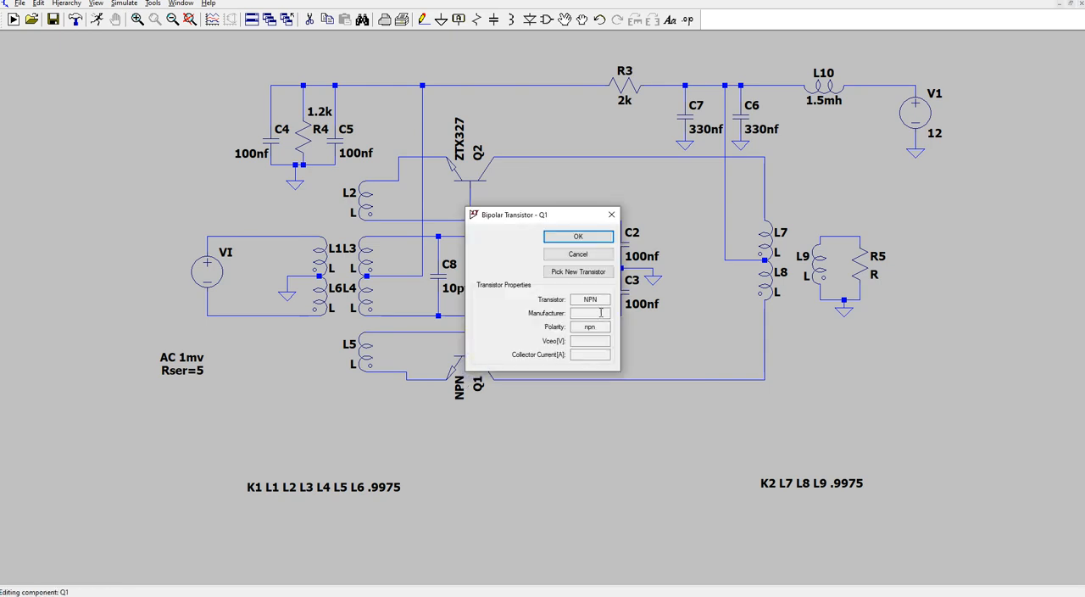
click(585, 272)
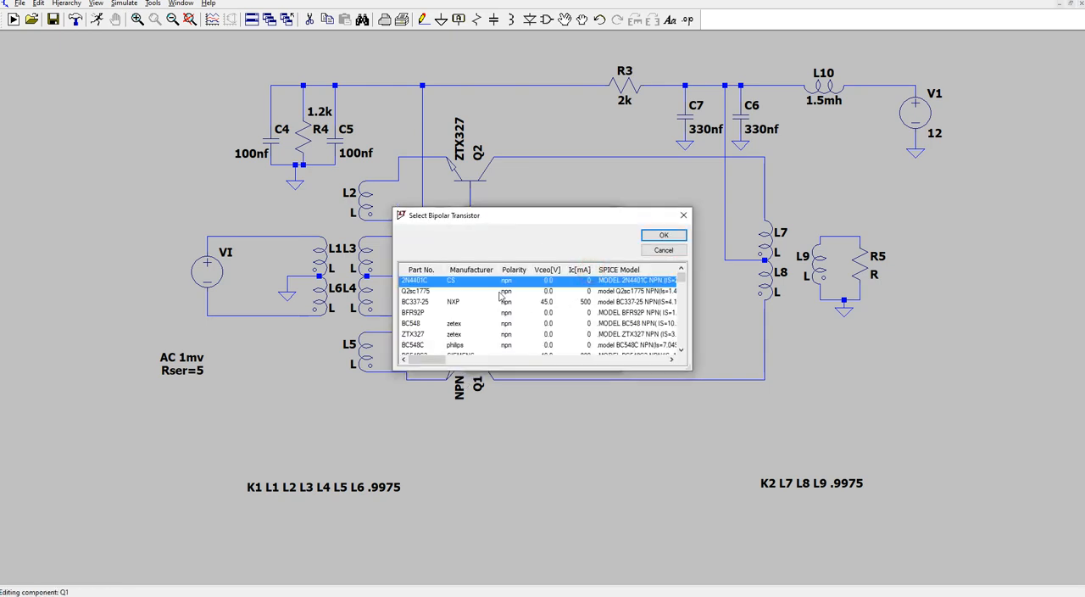
click(421, 269)
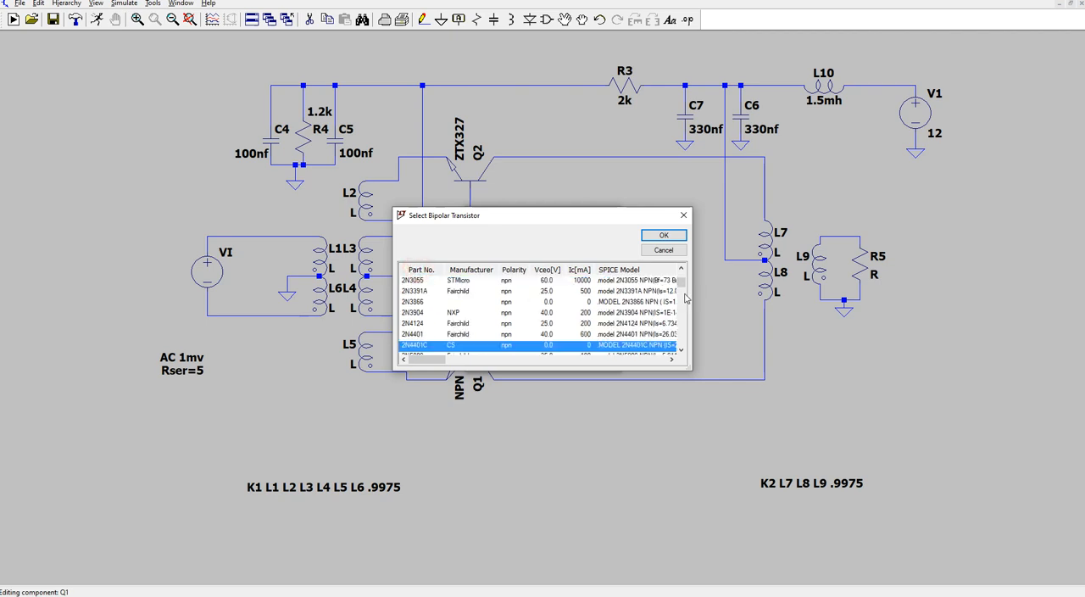
drag(681, 283, 681, 340)
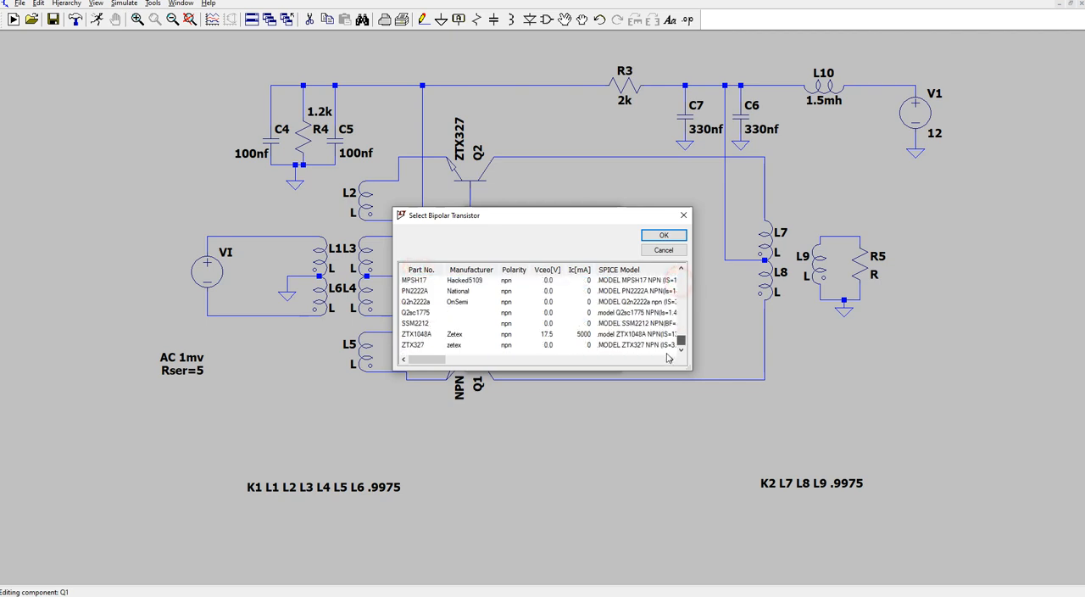
click(419, 345)
click(664, 235)
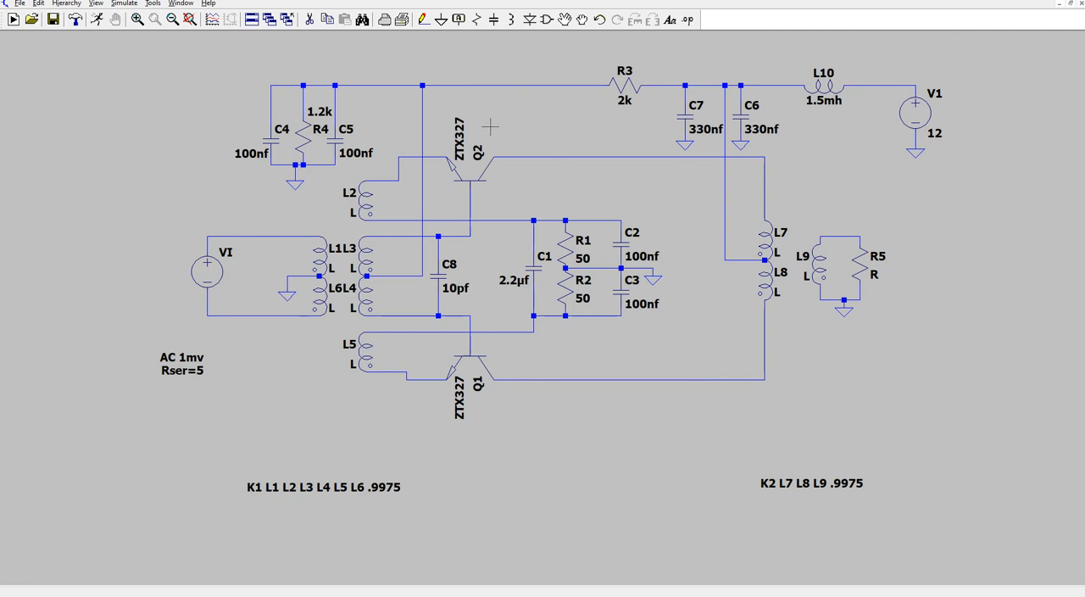
- Turn off vertical text for the ZTX327 value labels of transistors Q2 and Q1
right_click(461, 144)
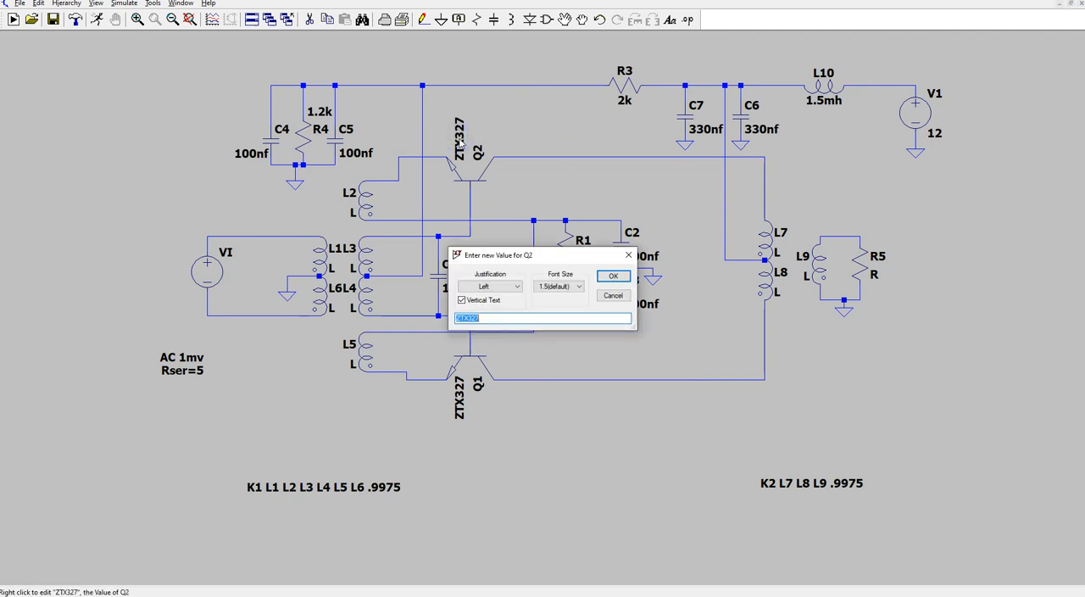
click(463, 302)
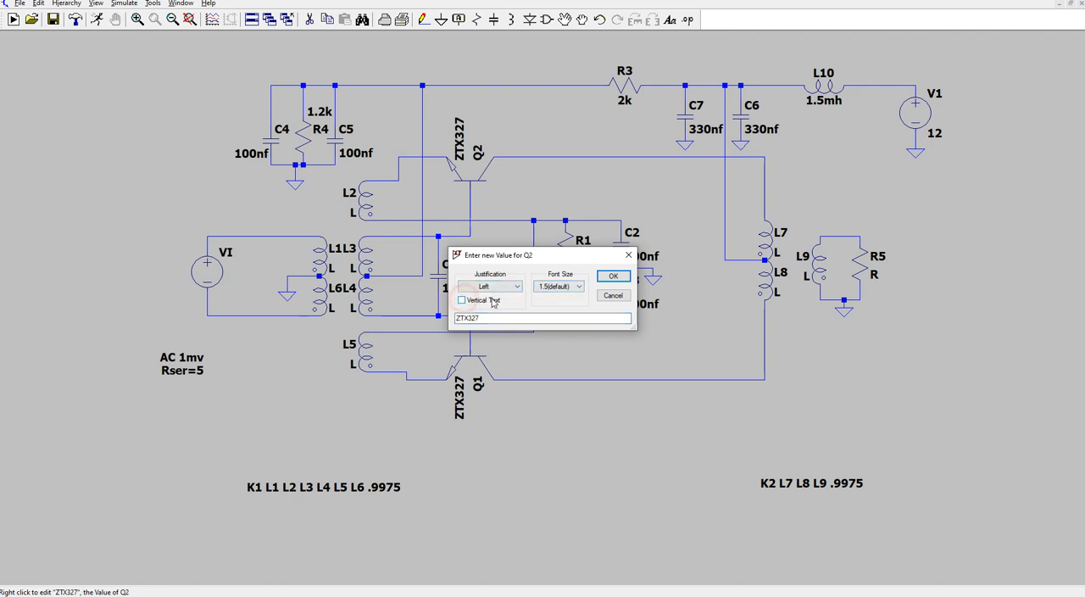
click(620, 277)
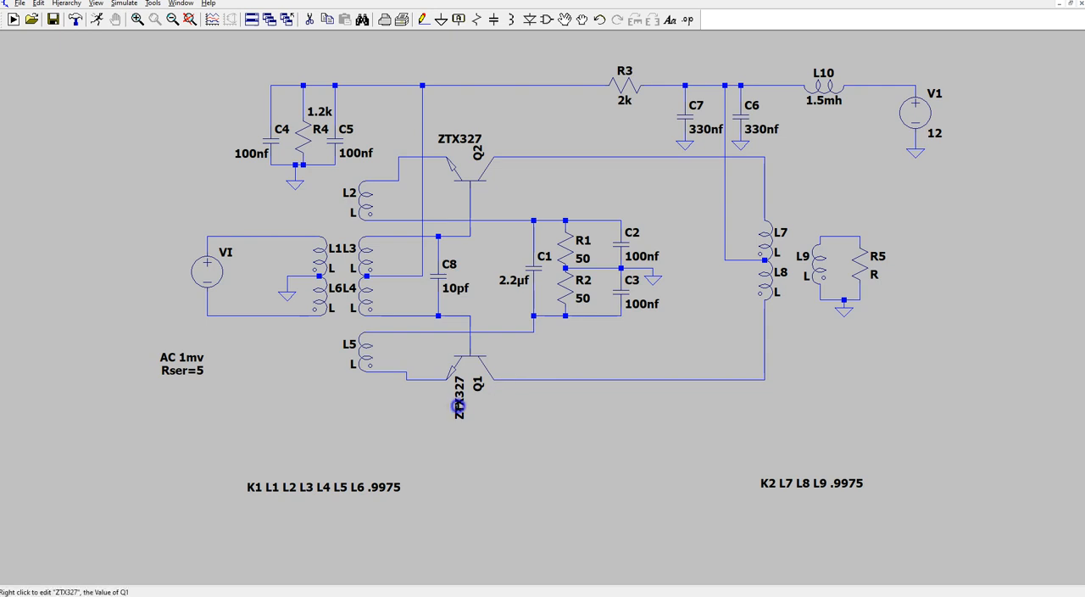
right_click(457, 407)
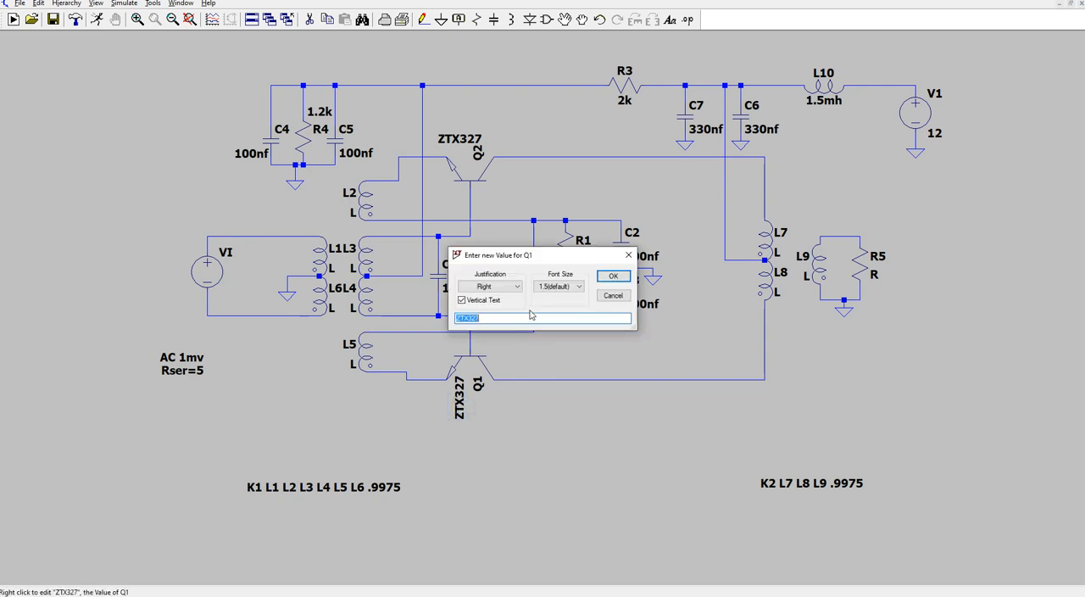
click(463, 300)
click(613, 276)
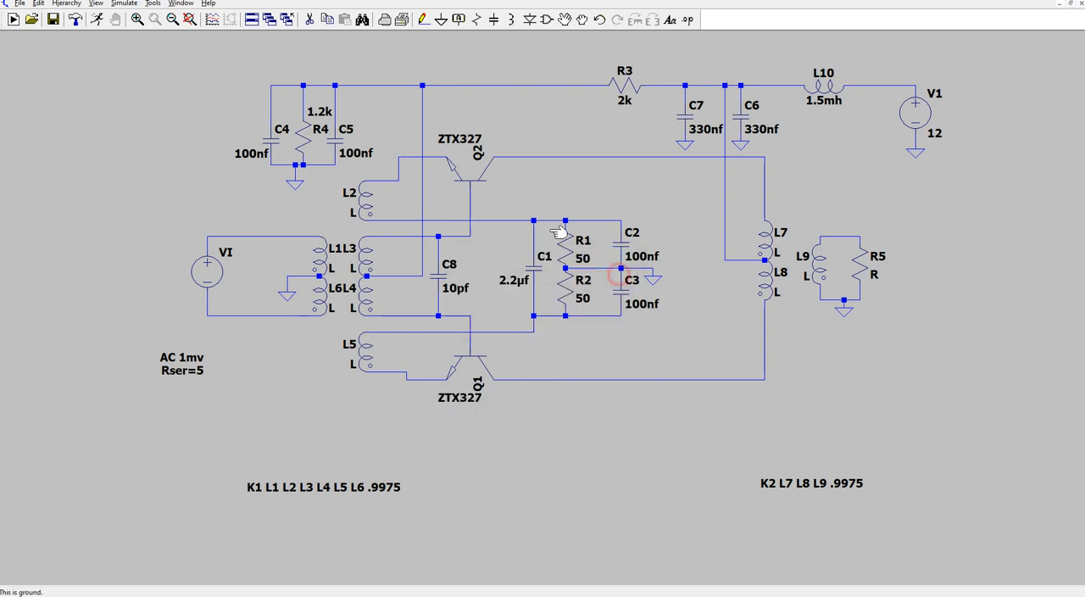
- Turn off vertical text for the reference designators of transistors Q2 and Q1
right_click(479, 152)
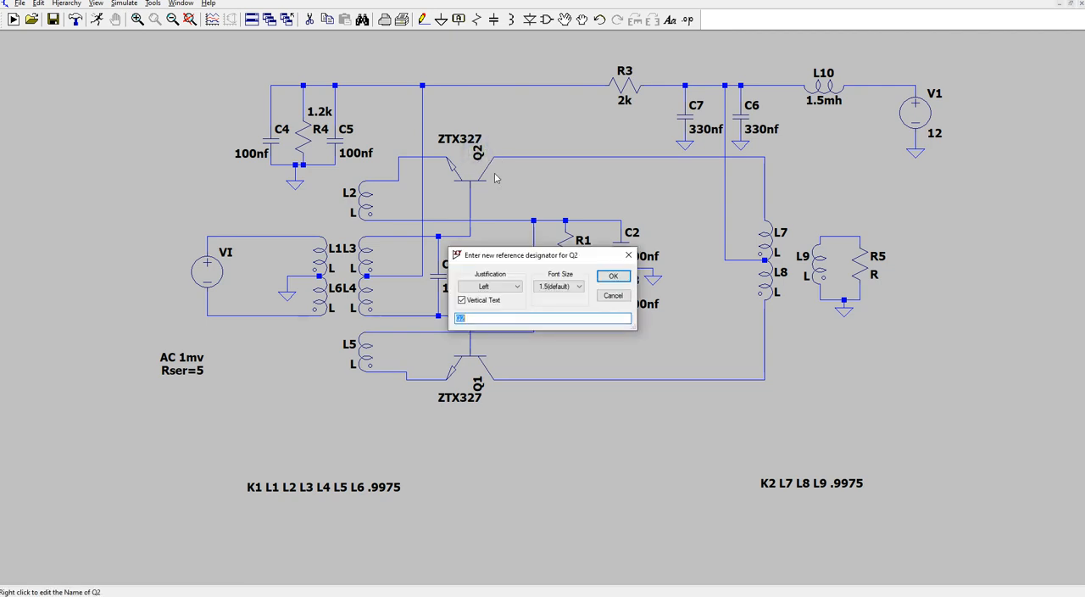
click(463, 301)
click(613, 275)
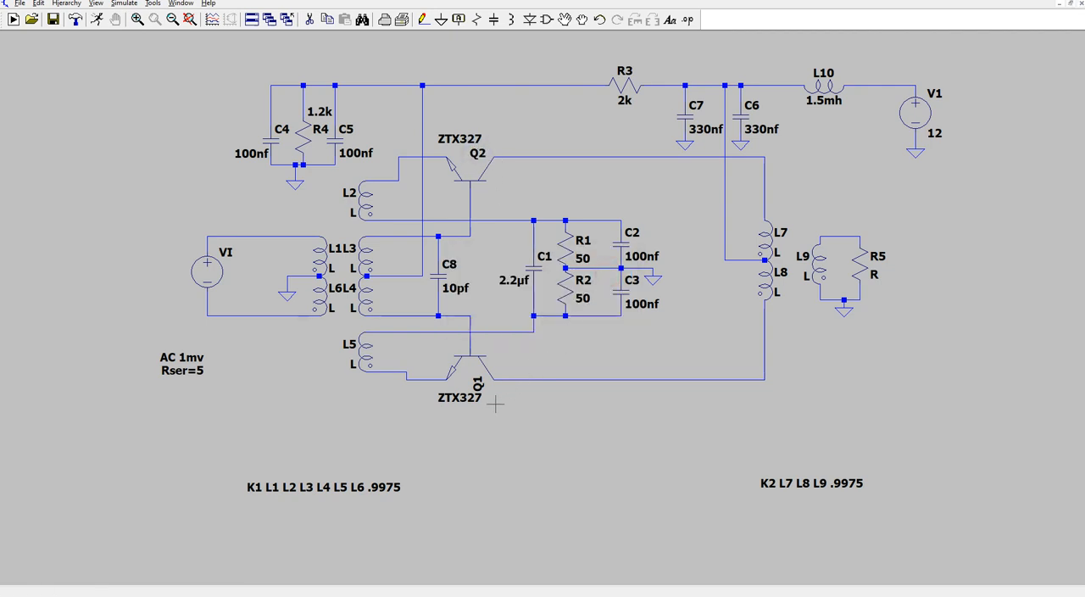
right_click(477, 383)
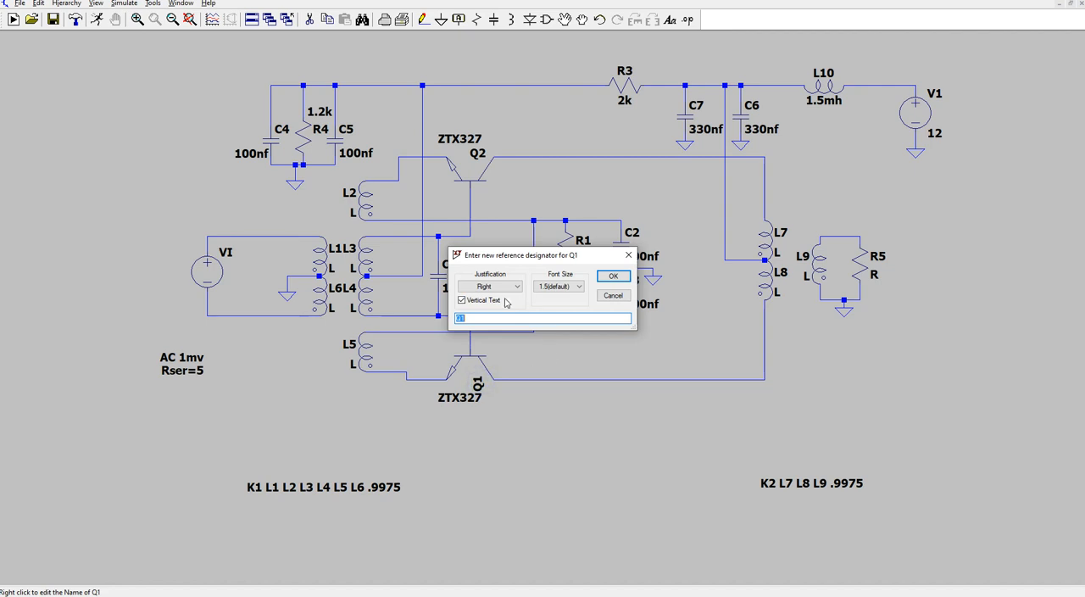
click(462, 300)
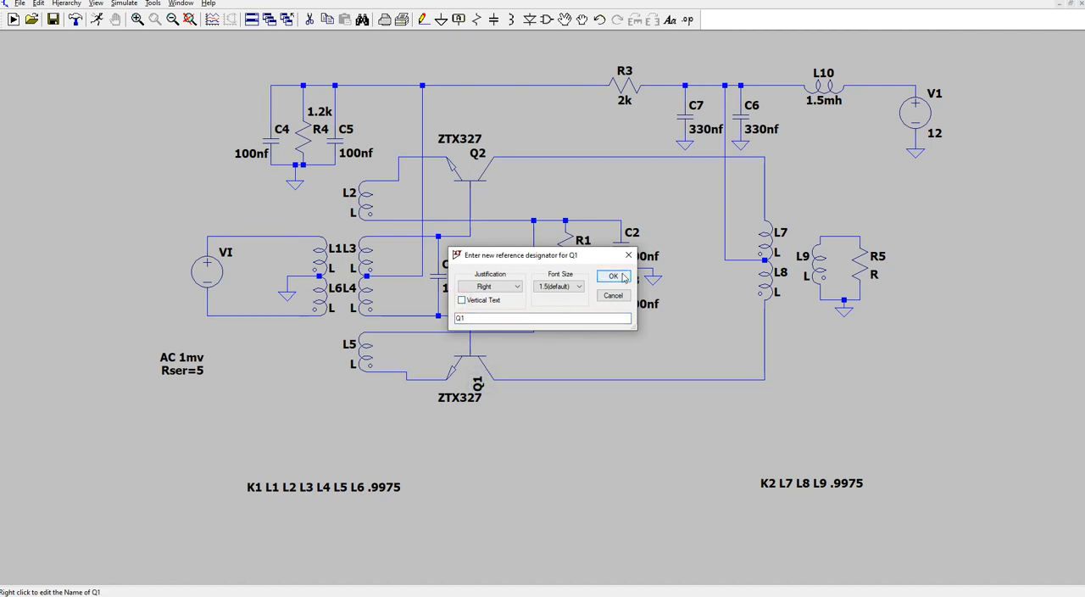
click(612, 275)
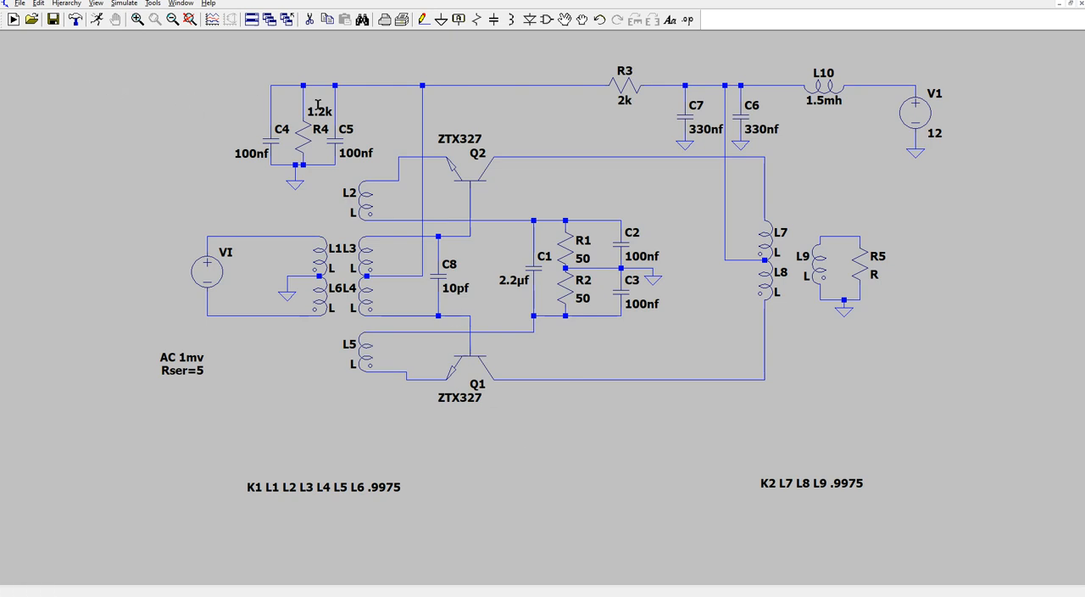
- Save the schematic under the new name wellgood1 in the LTC documents folder
click(19, 4)
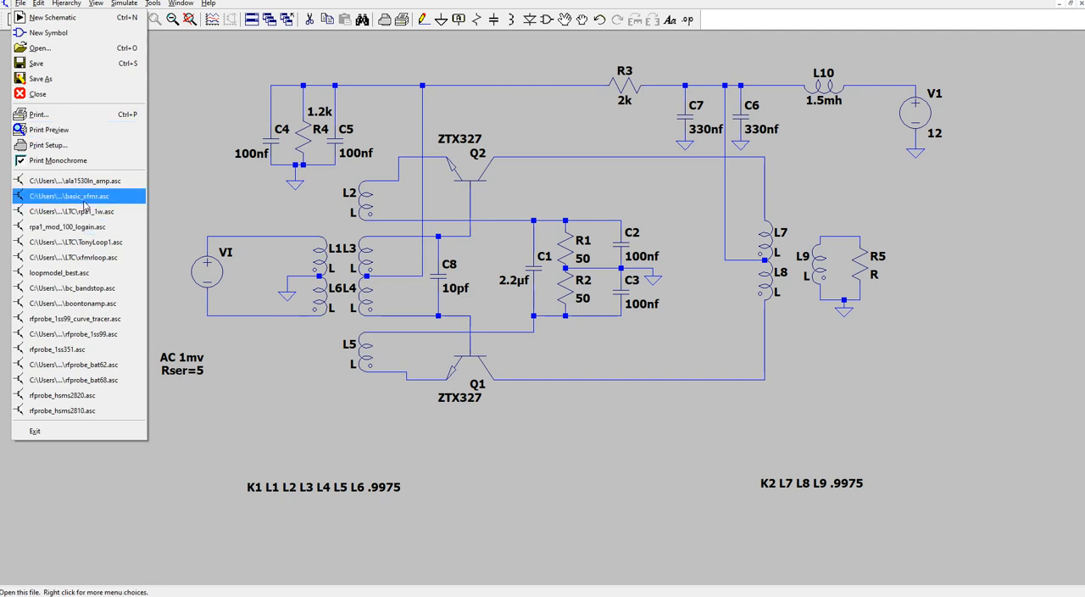
click(64, 82)
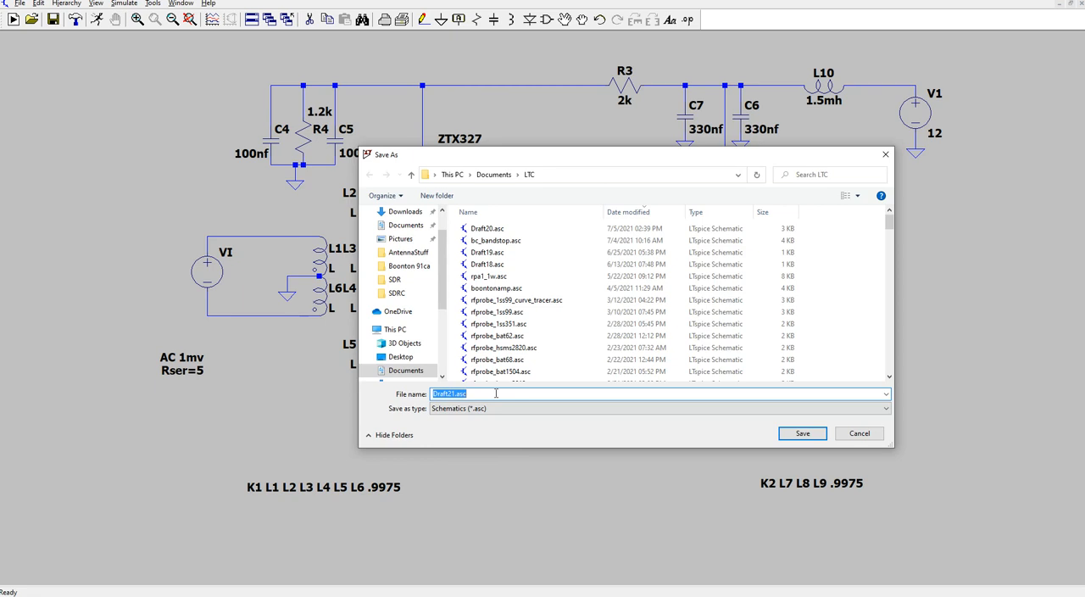
text(wee)
text(lgood1)
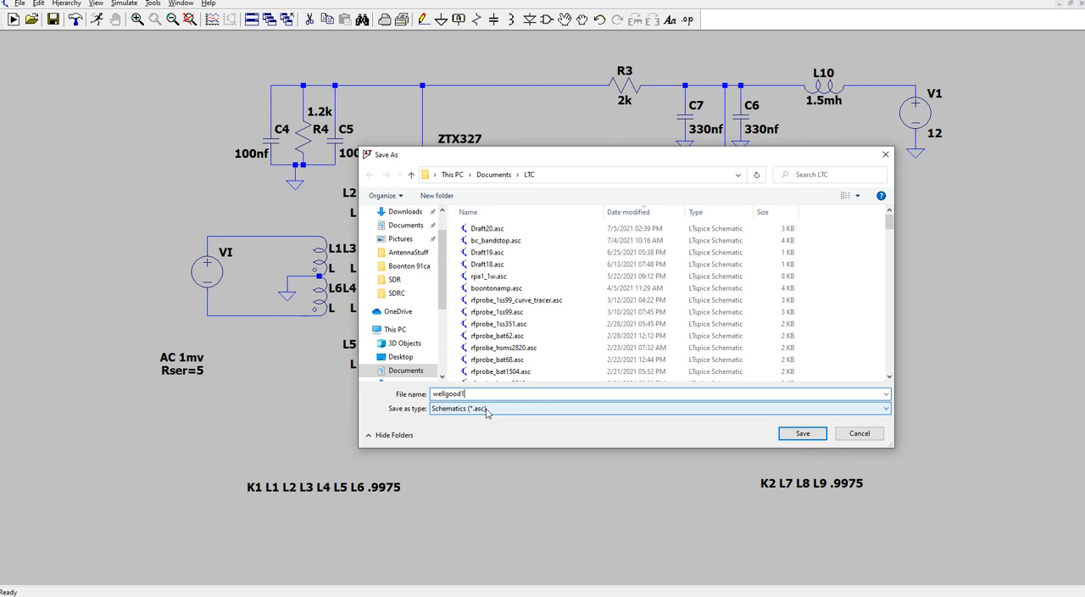
click(802, 434)
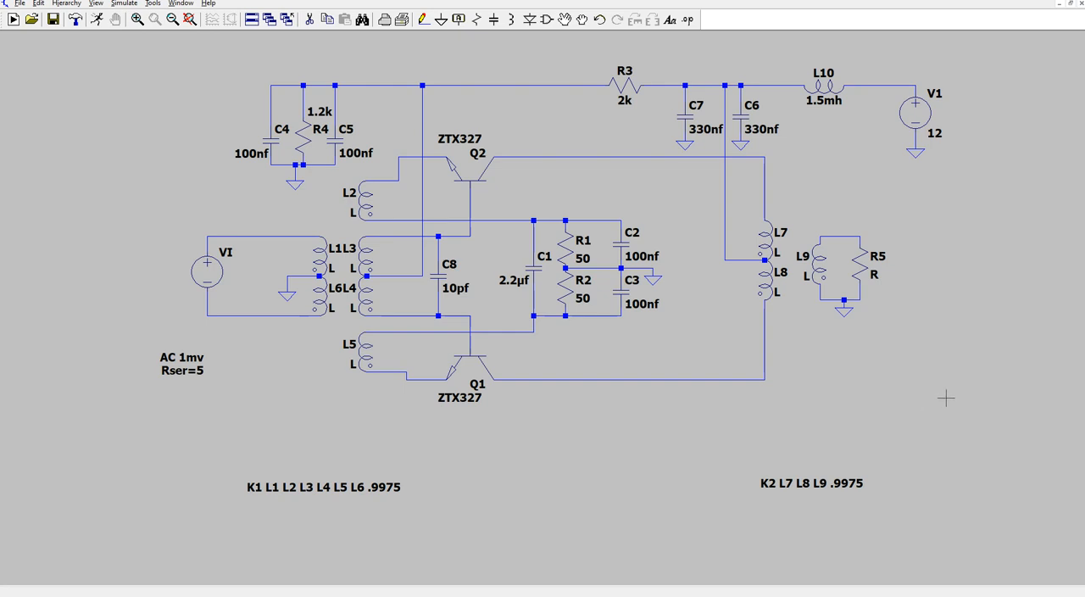
- Add the SPICE directive ".param NIP = 7" in the empty area to the upper left of the circuit
scroll(1039, 362, down, 3)
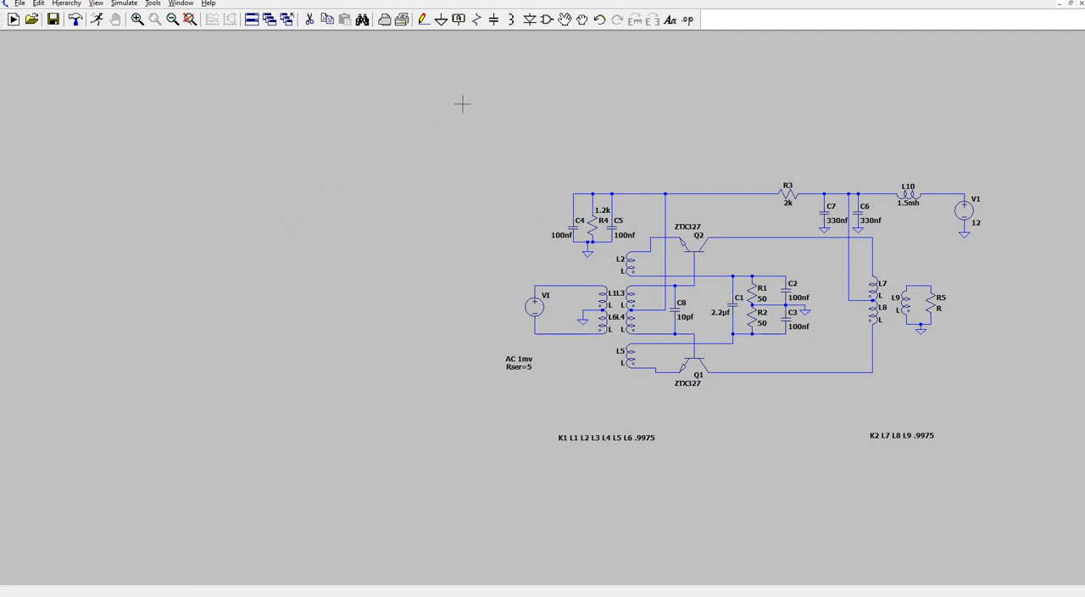
click(689, 21)
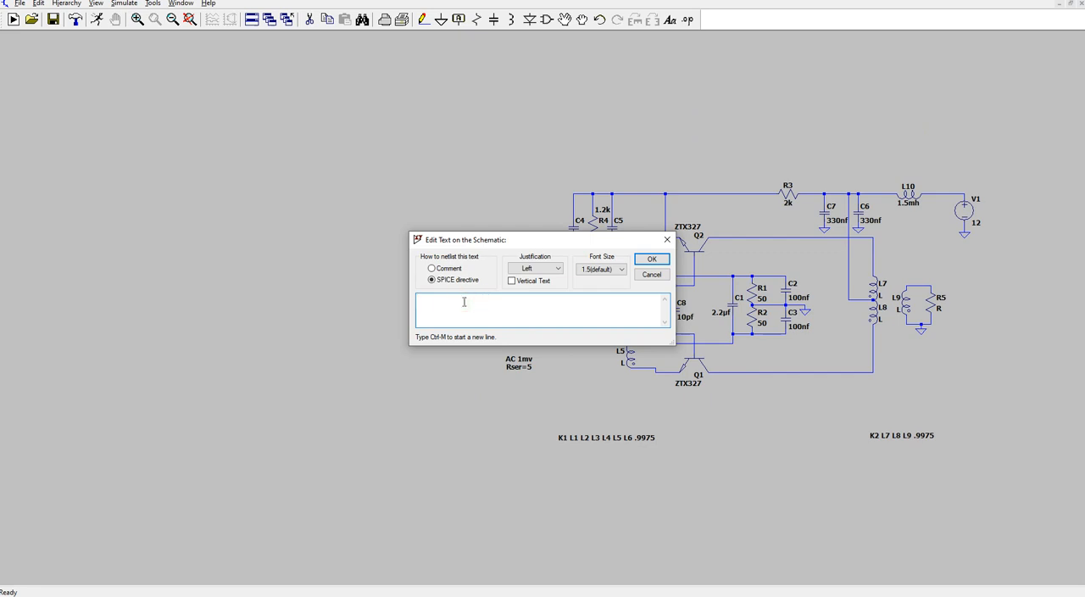
text(NiP)
key(BackSpace)
key(BackSpace)
key(BackSpace)
text(.param NIP = 7)
click(651, 259)
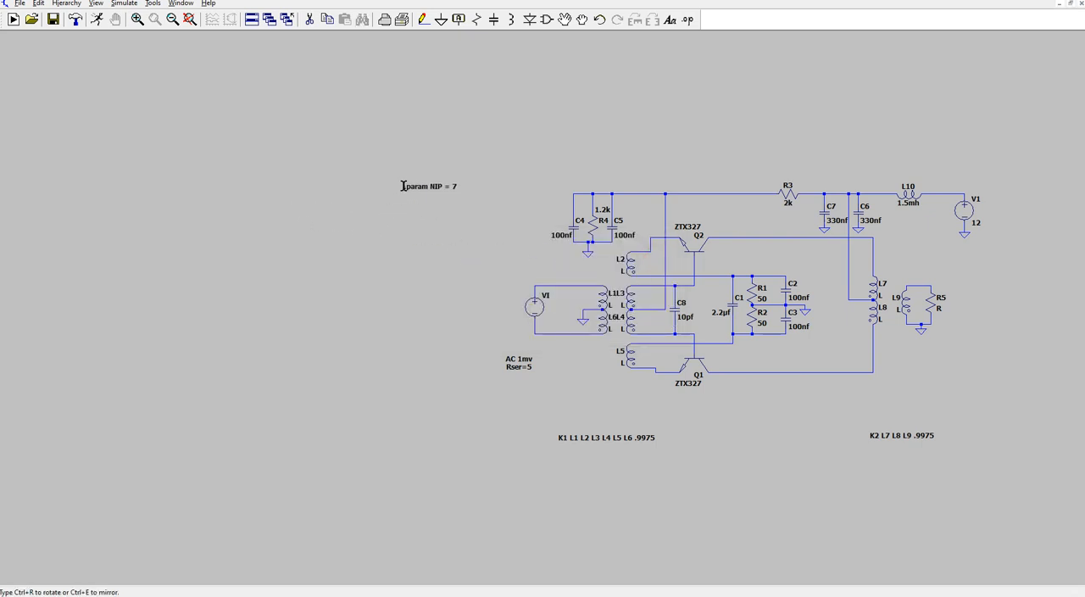
click(392, 136)
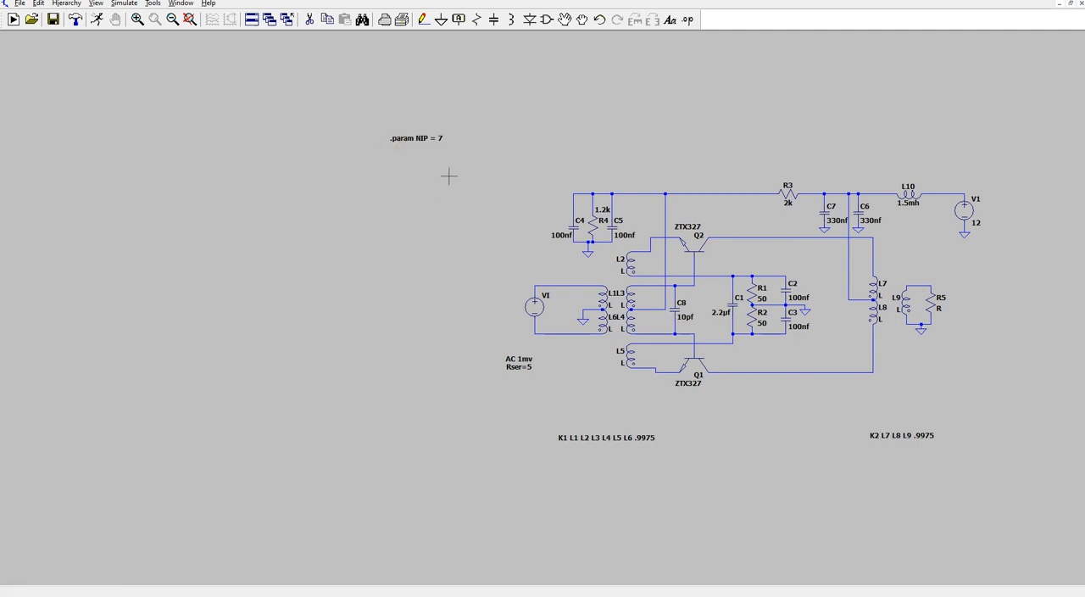
- Add the SPICE directive ".param NIS = 7" directly below the NIP parameter
click(688, 19)
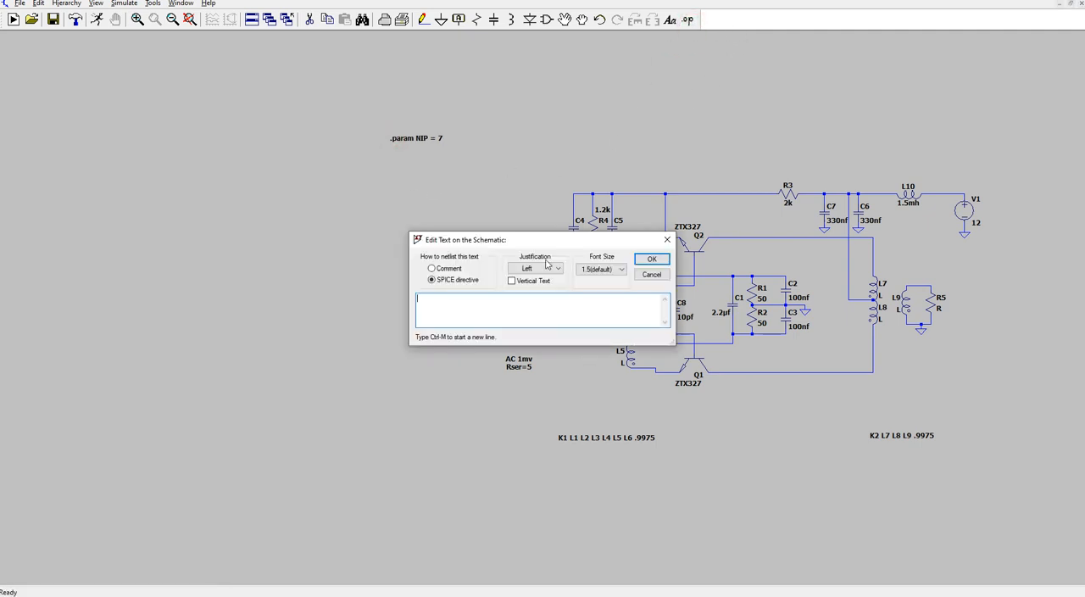
text(.param NI)
text(S = 7)
click(651, 261)
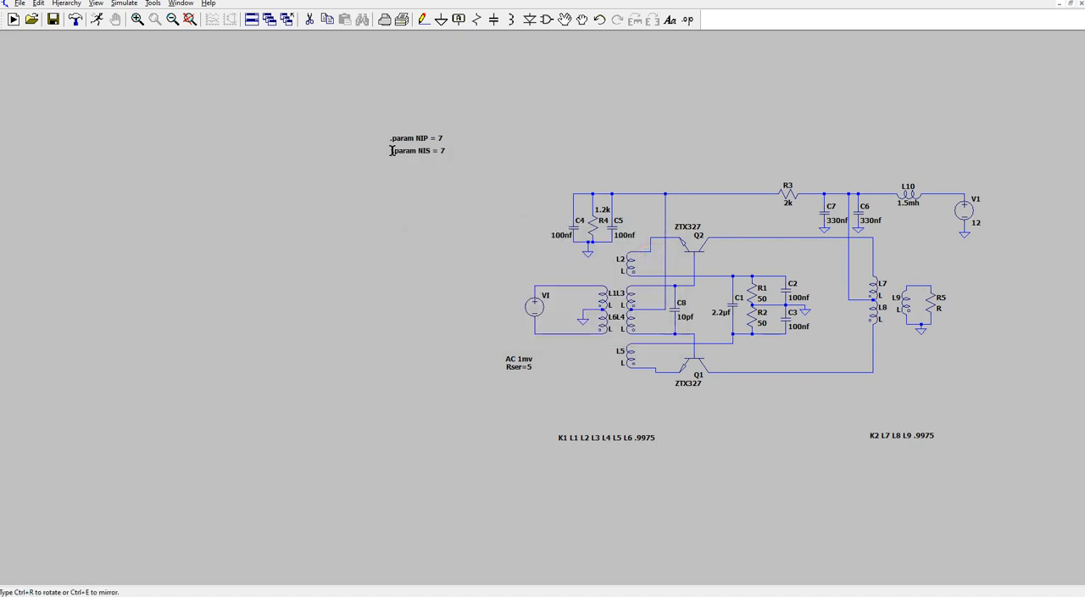
click(389, 150)
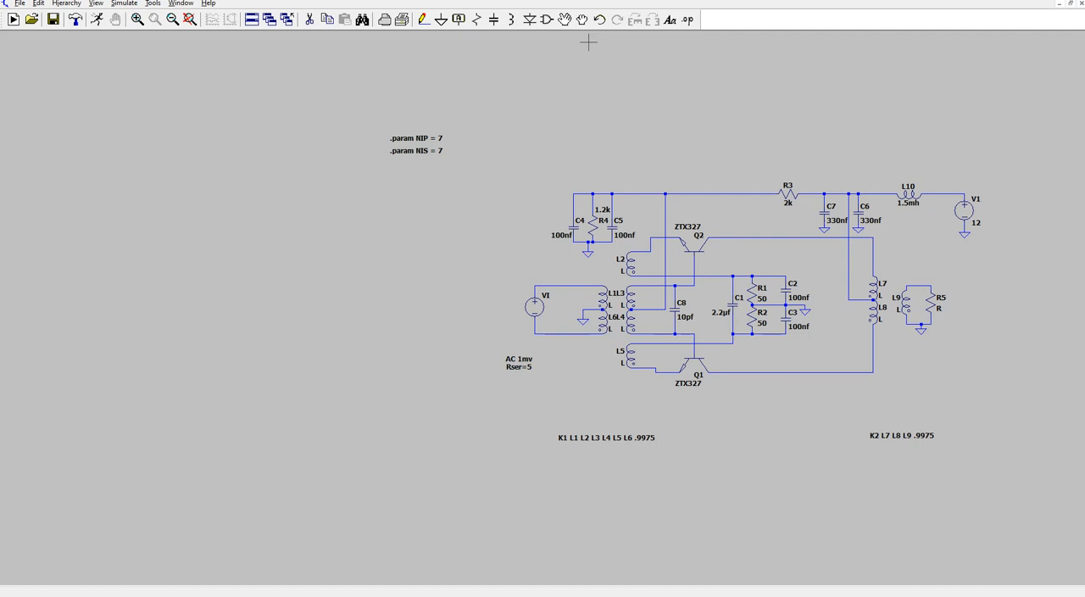
- Add the SPICE directive ".param NIF = 1" directly below the NIS parameter
click(687, 19)
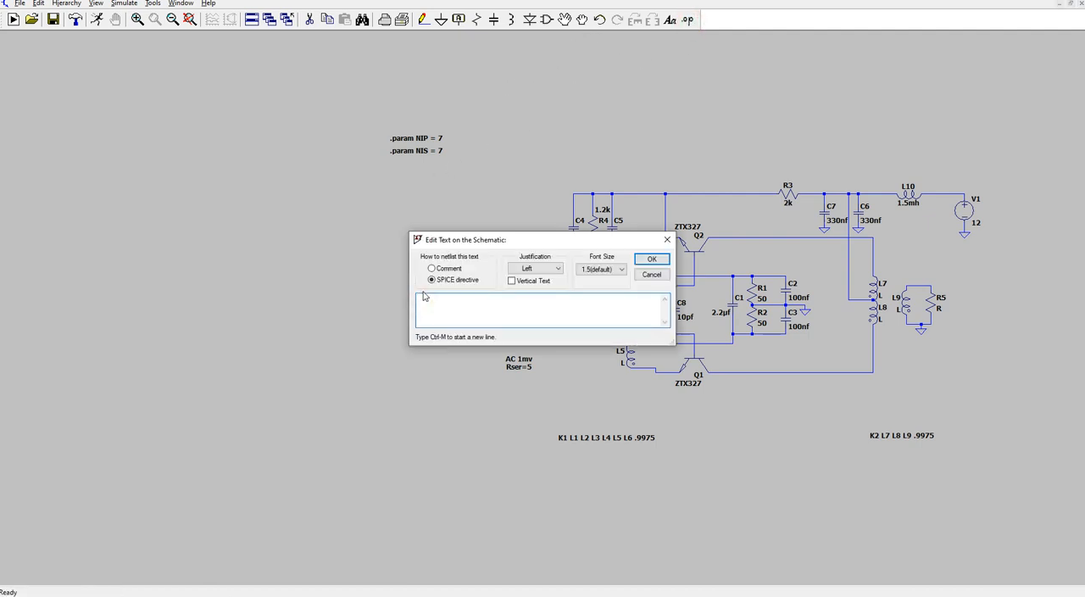
text(.param NIF = 1)
click(652, 259)
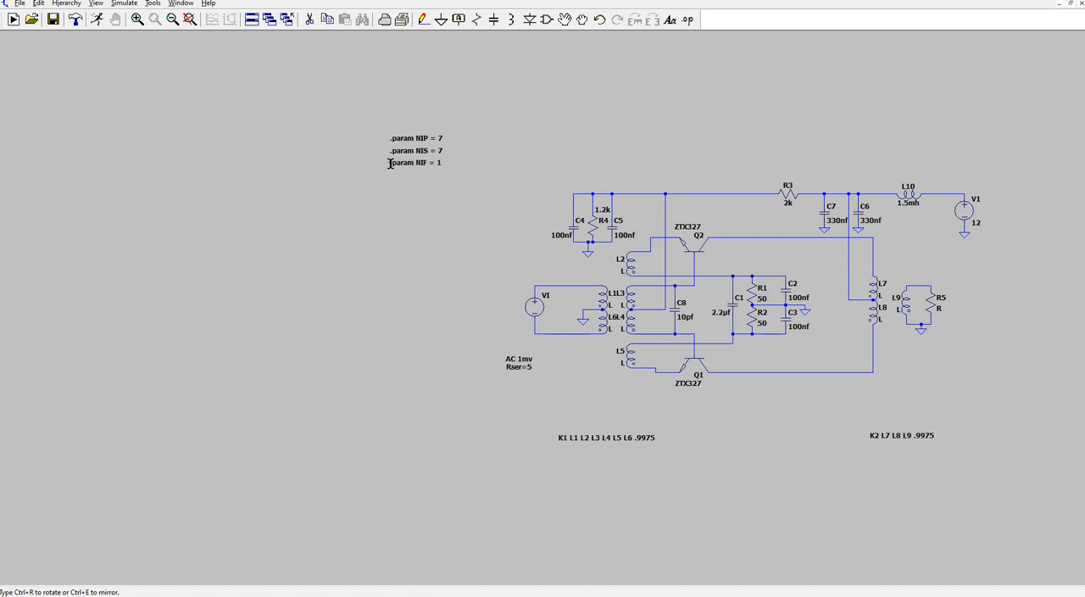
click(392, 163)
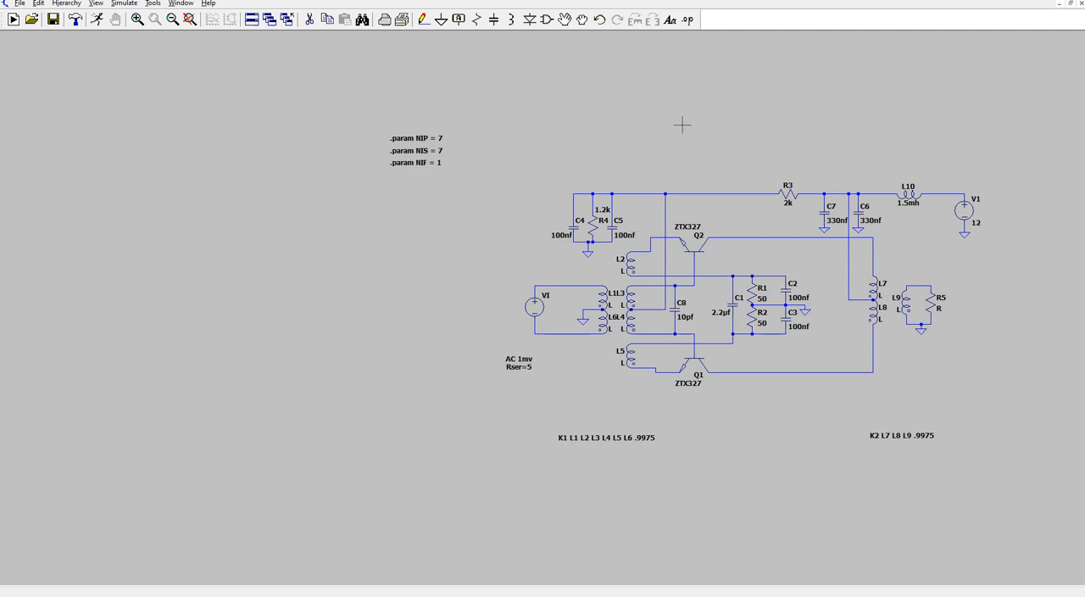
- Add the SPICE directive ".param NOP = 8" directly below the NIF parameter
click(688, 20)
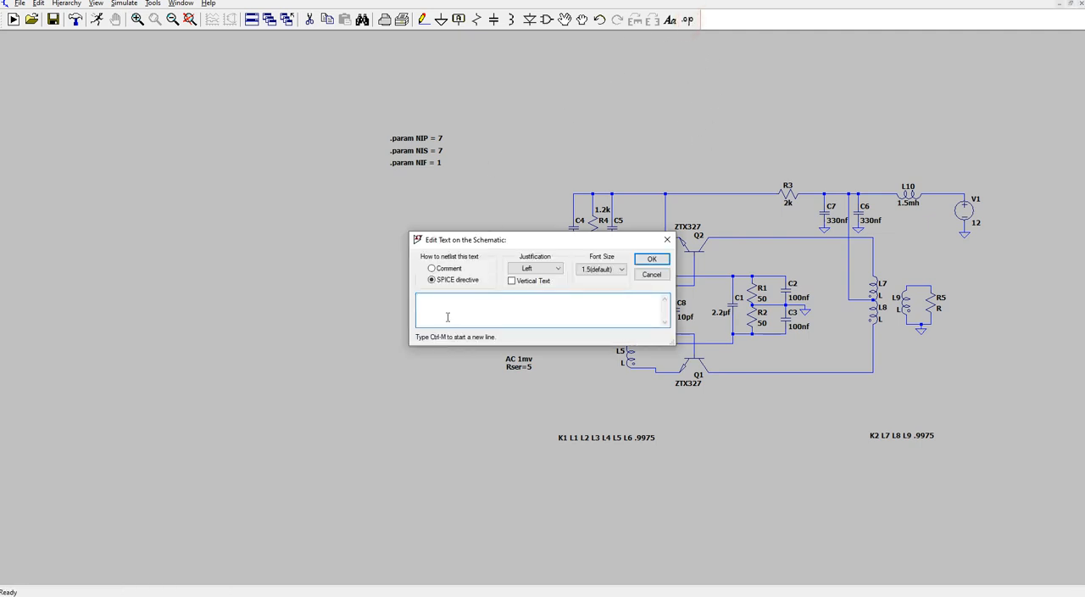
text(.param NOP = 8)
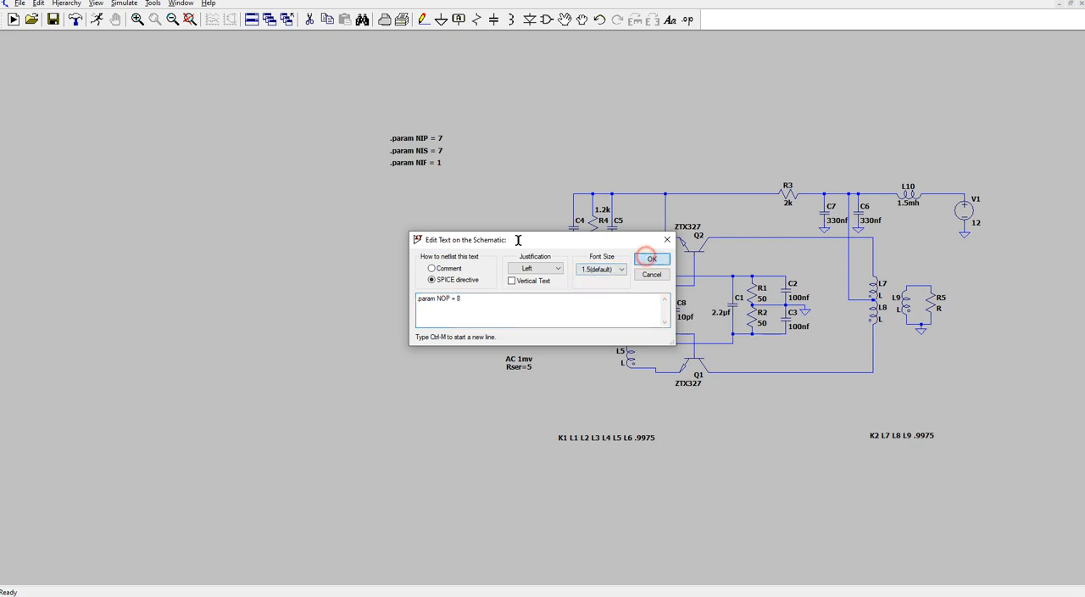
click(651, 258)
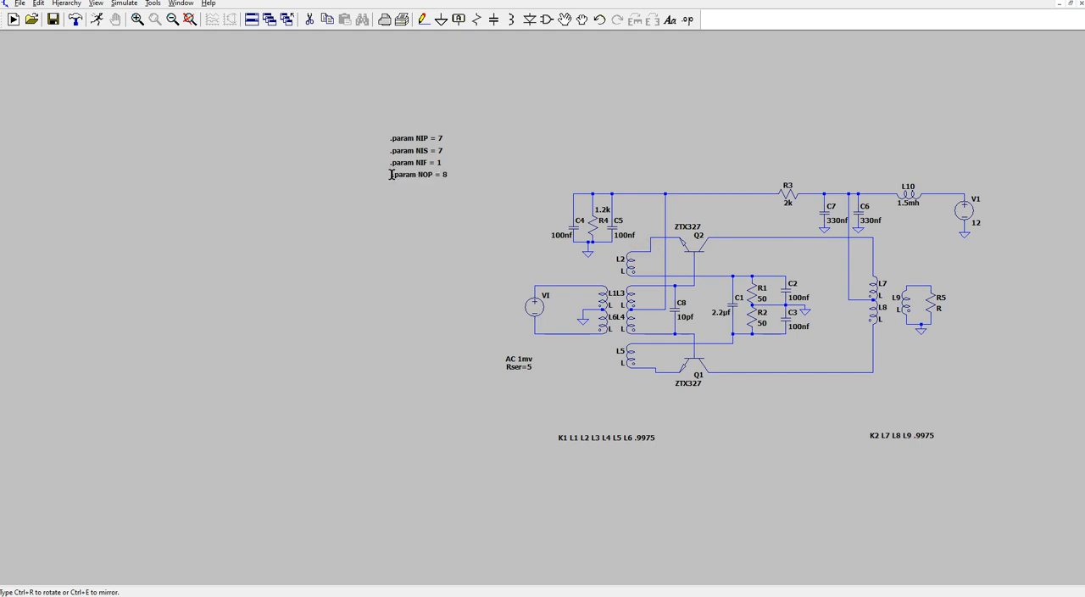
click(390, 174)
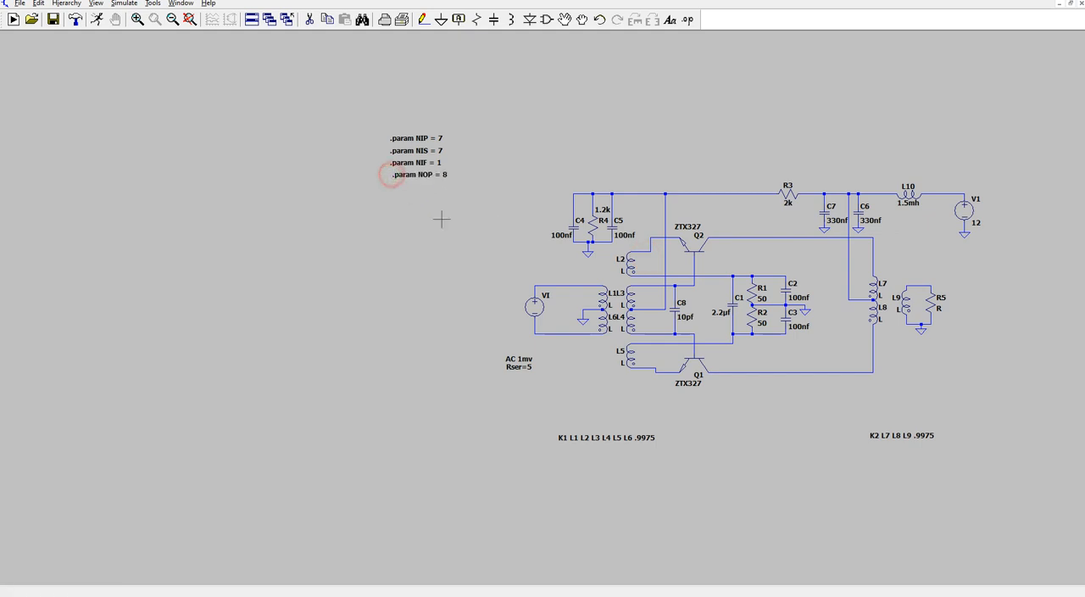
- Add the SPICE directive ".param NOS = 6" directly below the NOP parameter
click(689, 18)
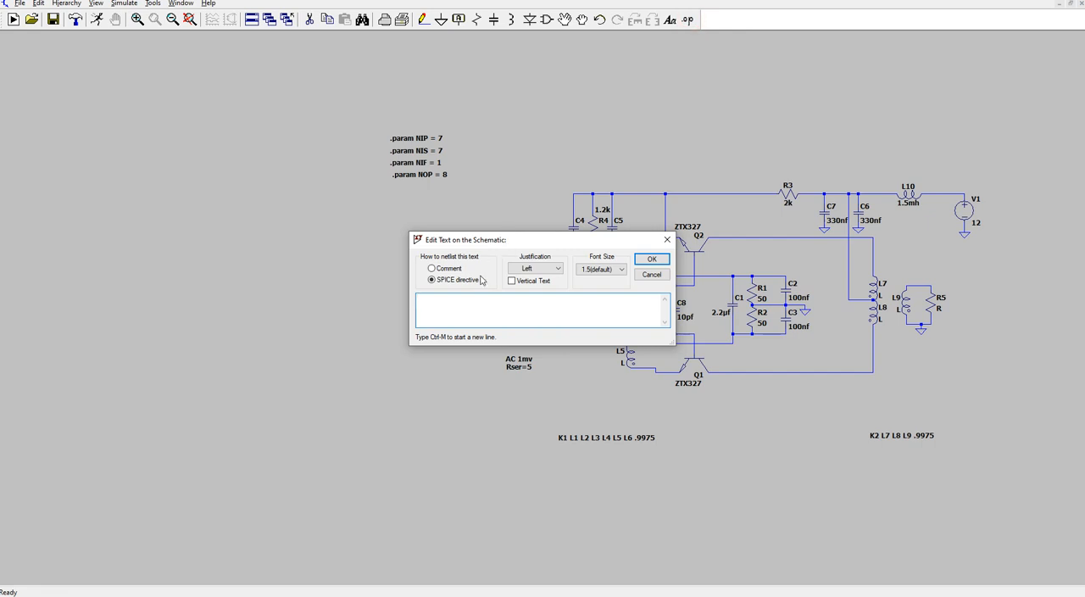
text(.param NOS)
text(= 8)
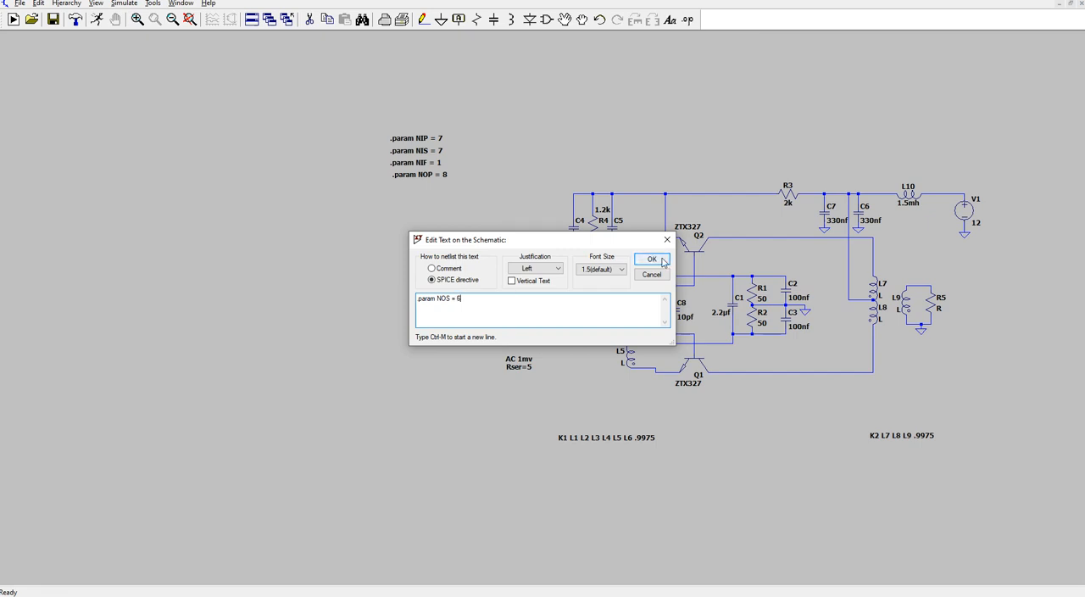
click(660, 258)
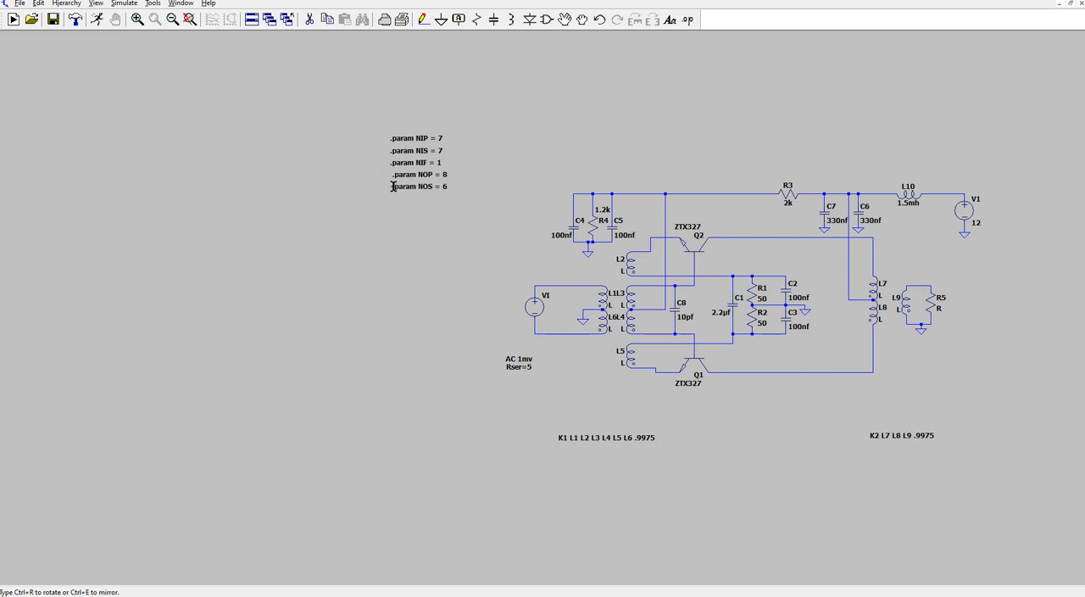
click(393, 186)
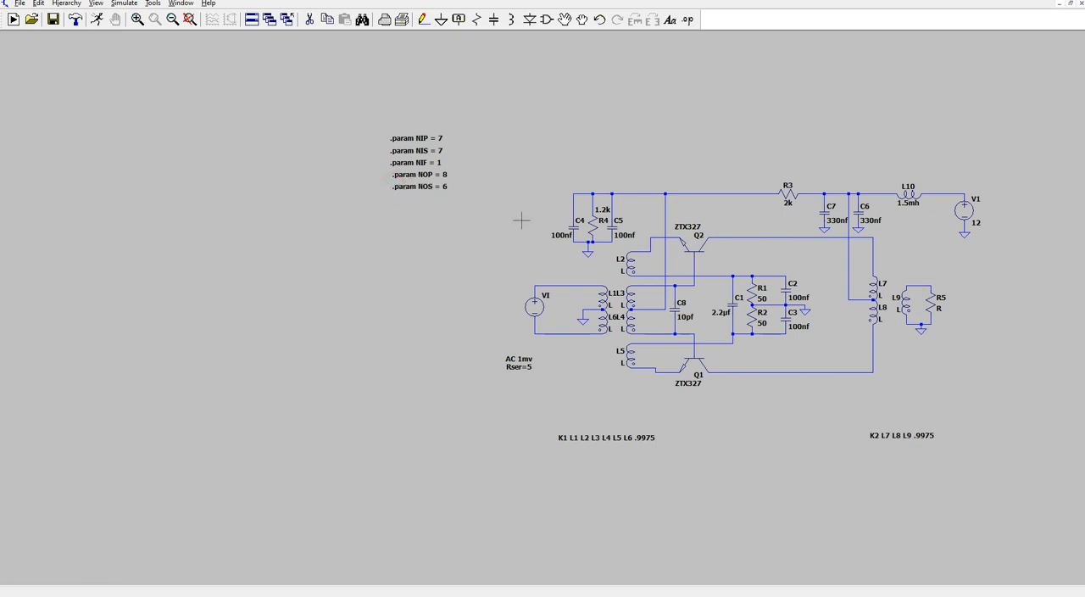
- Add the SPICE directive ".param AL = 10000" directly below the NOS parameter
click(688, 21)
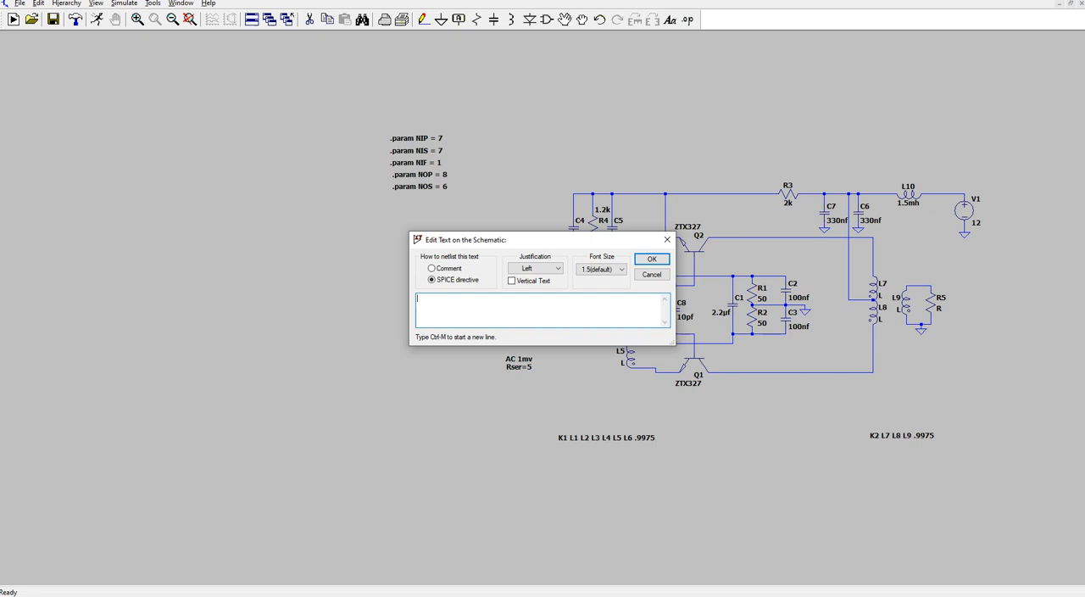
text(.param AL = 10000)
click(651, 259)
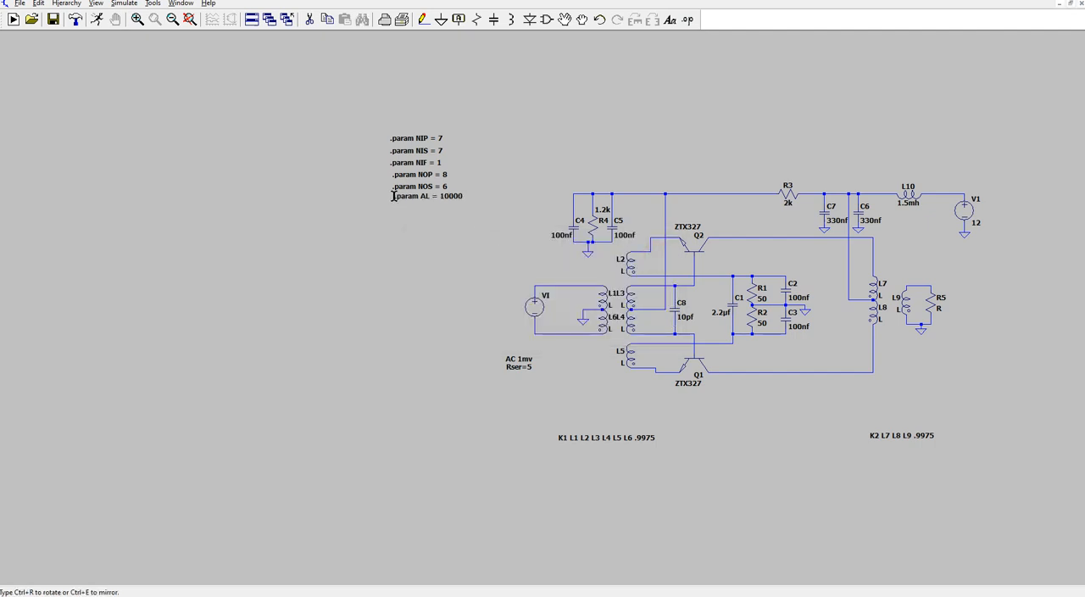
click(390, 195)
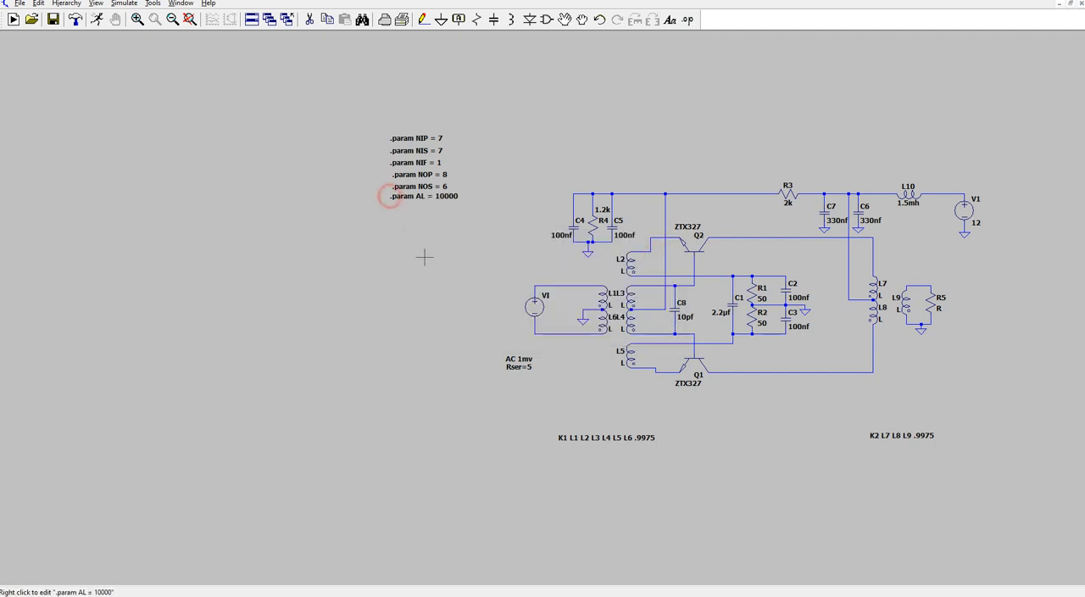
- Add the SPICE directive ".param LIP = AL * (NIP ** 2) * 1e-9" directly below the AL parameter
click(687, 18)
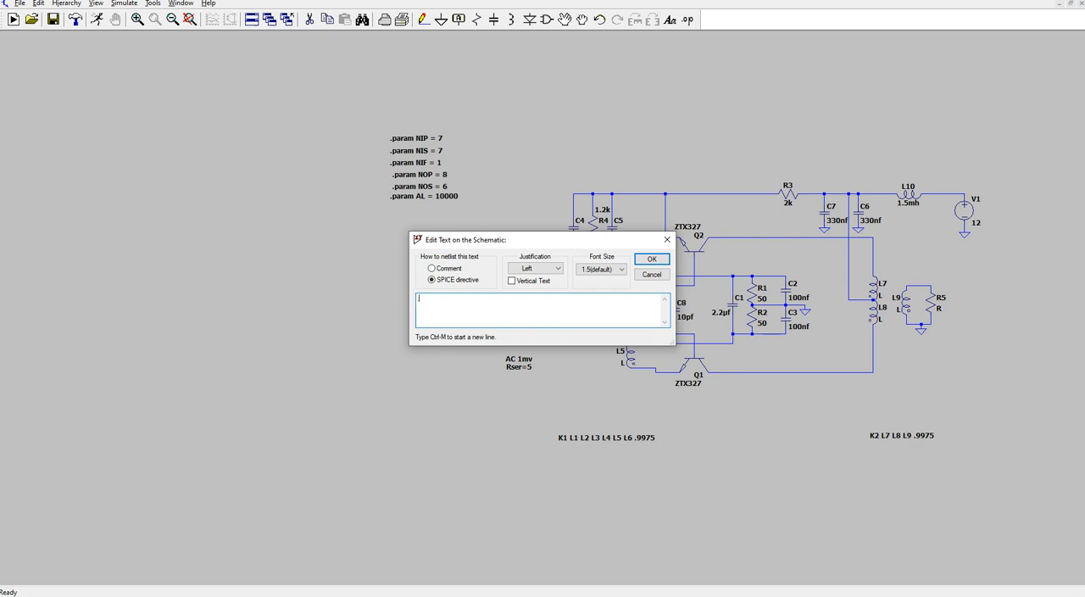
text(.param LIP = A)
text(L * (NIP ** 2) * 1e-9)
click(643, 260)
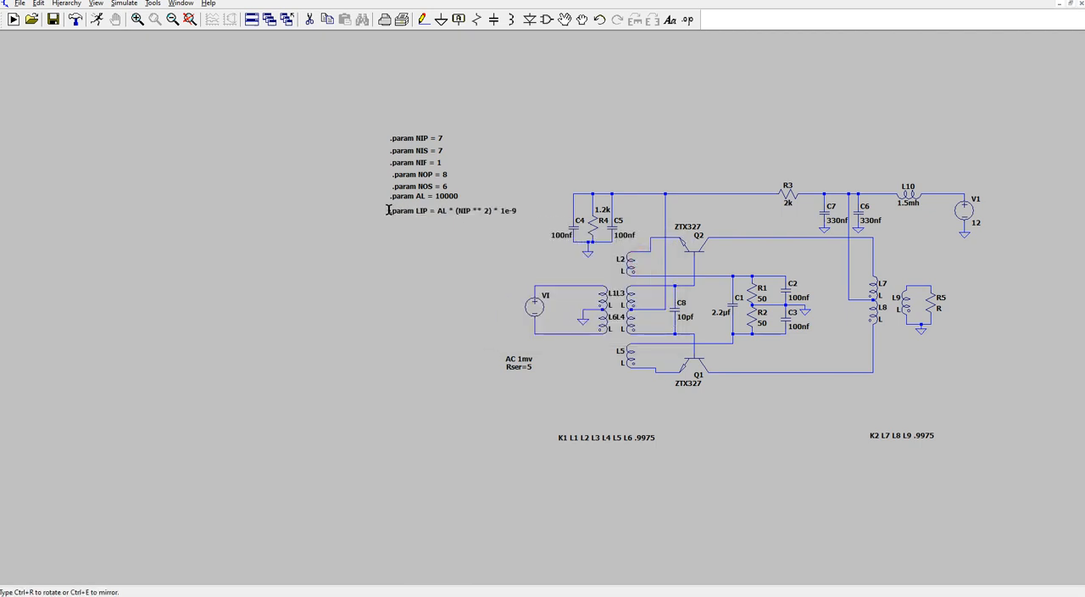
click(389, 206)
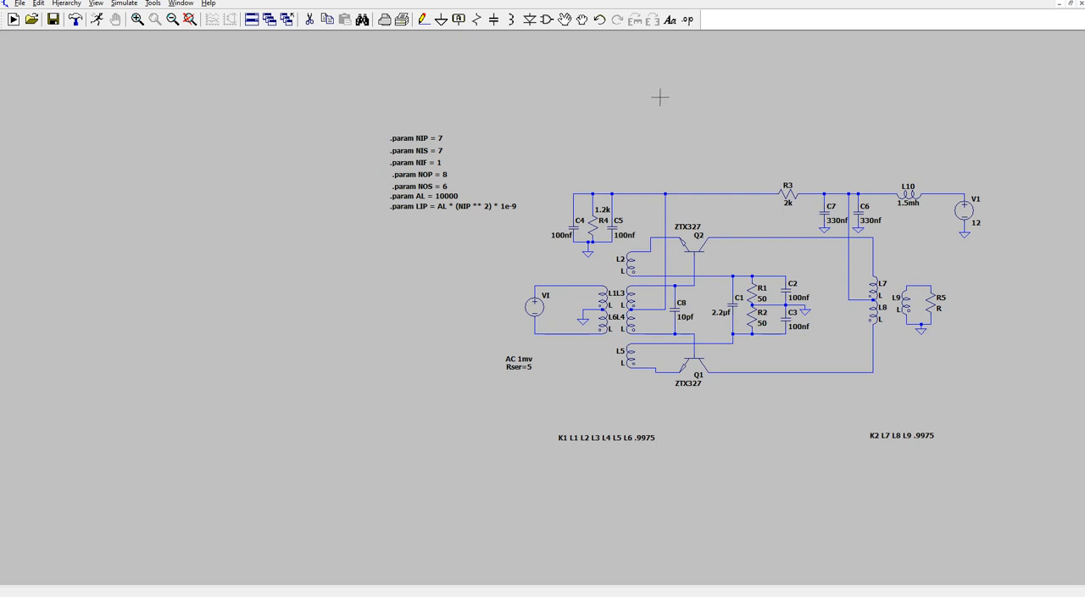
- Add the SPICE directive ".param LIS = AL * (NIS ** 2) * 1e-9" directly below the LIP parameter
click(687, 20)
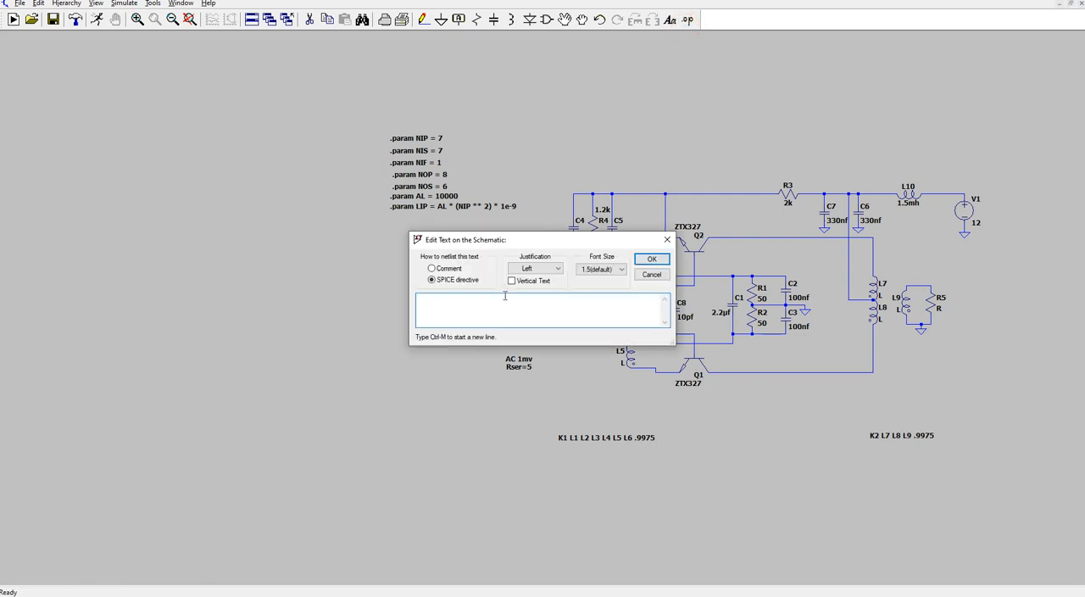
text(.param LIS = AL * (NIS ** 2) * 1e-9)
click(653, 258)
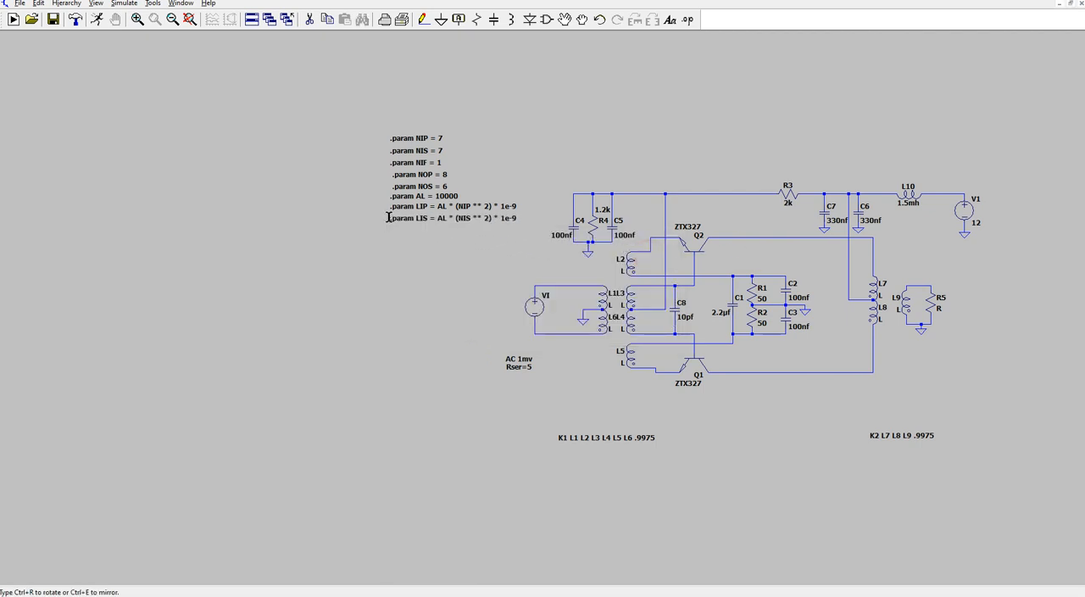
click(387, 216)
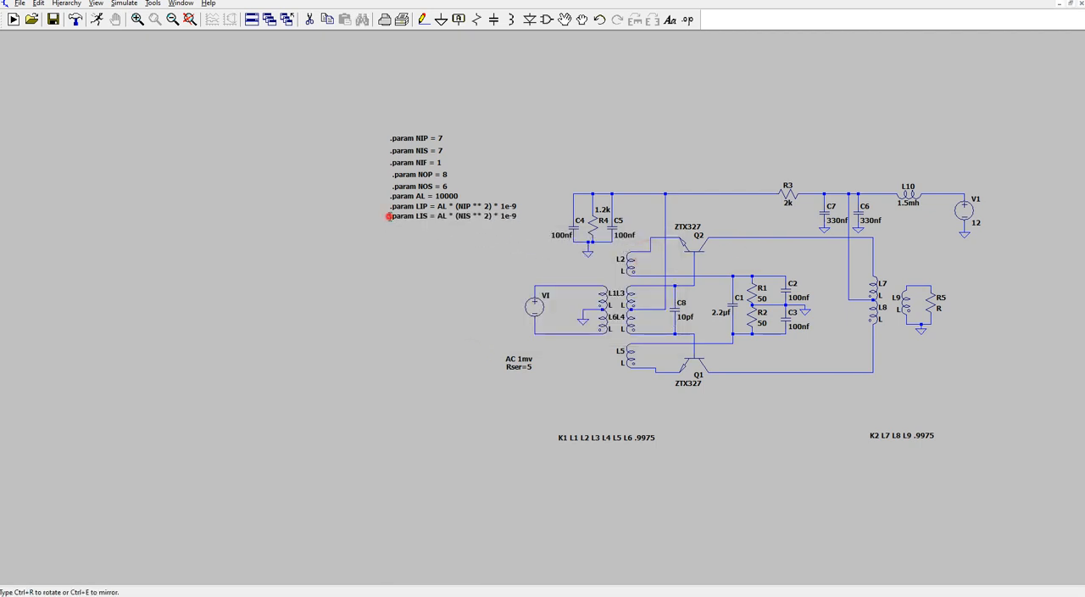
- Add the SPICE directive ".param LOP = AL * (NOP ** 2) * 1e-9" directly below the LIS parameter
click(686, 20)
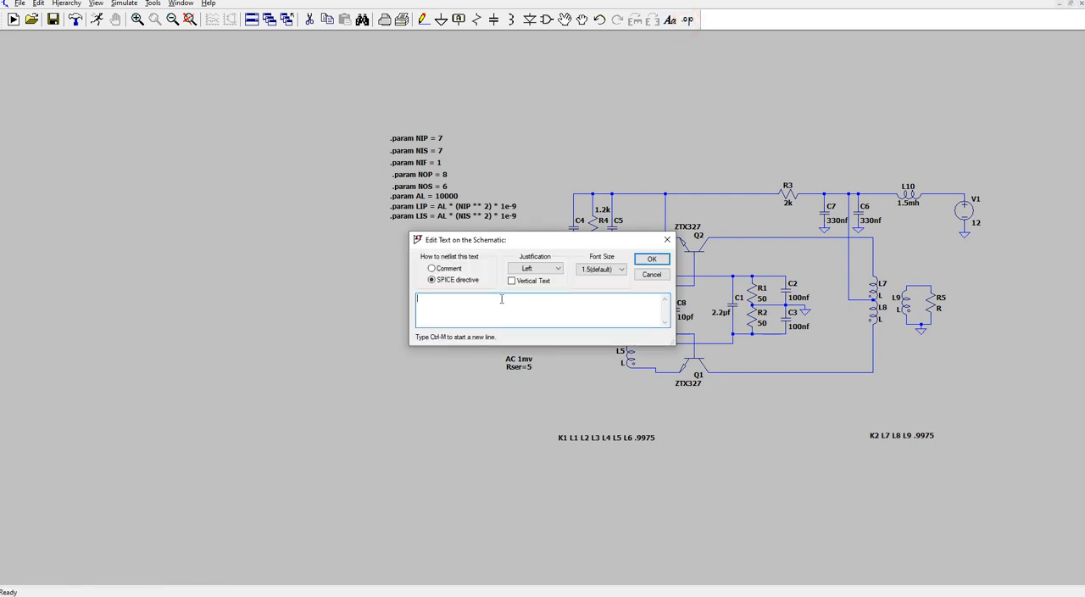
text(.param LOP = A)
text(L * (NOP ** 2))
text(1e-9)
click(655, 258)
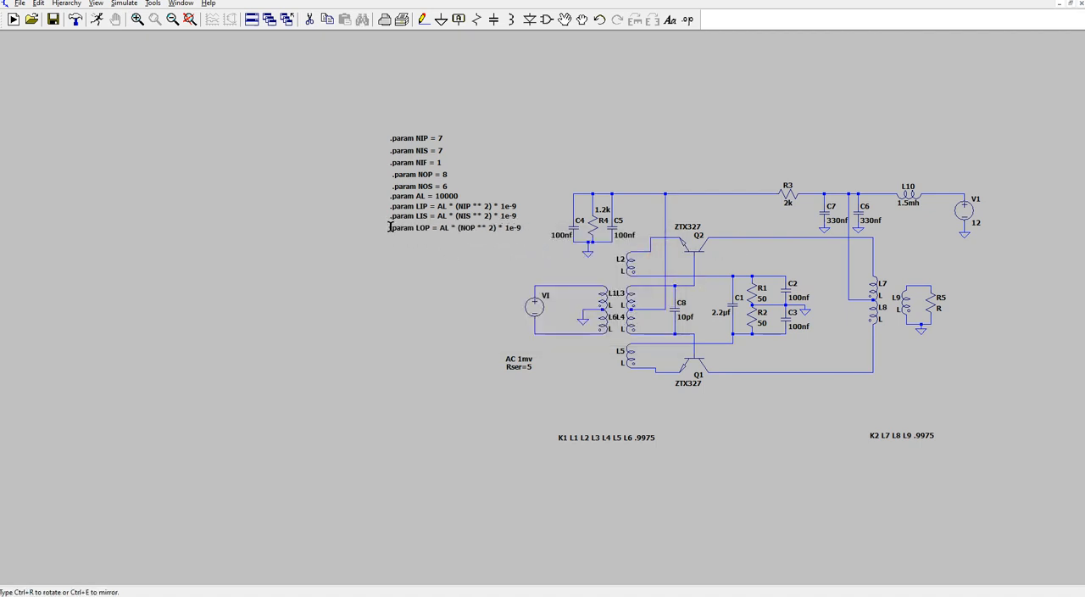
click(391, 227)
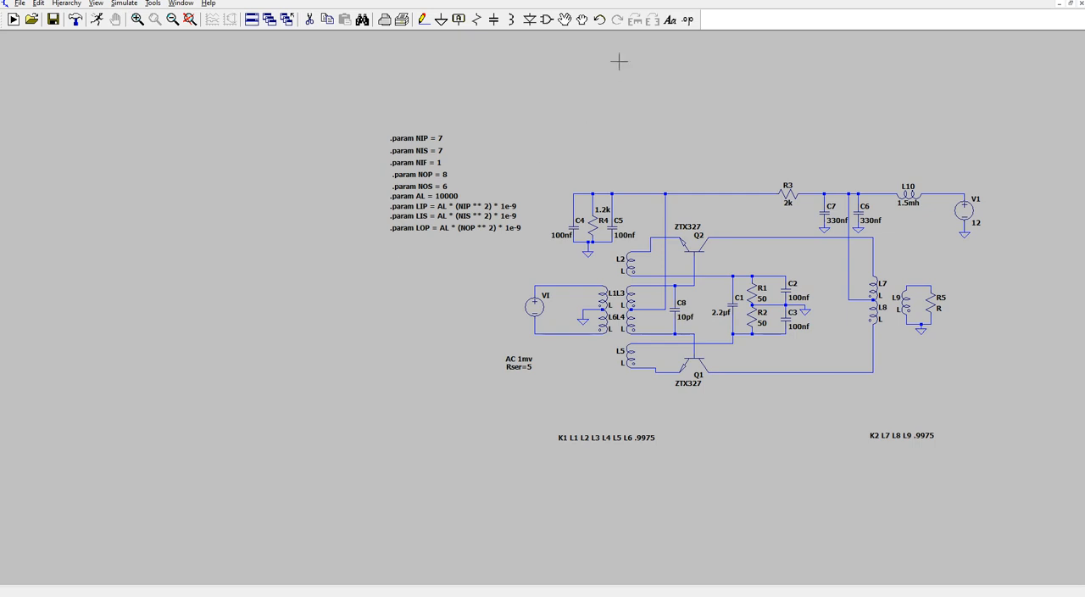
- Add the SPICE directive ".param LOS = AL * (NOS ** 2) * 1e-9" directly below the LOP parameter
click(687, 20)
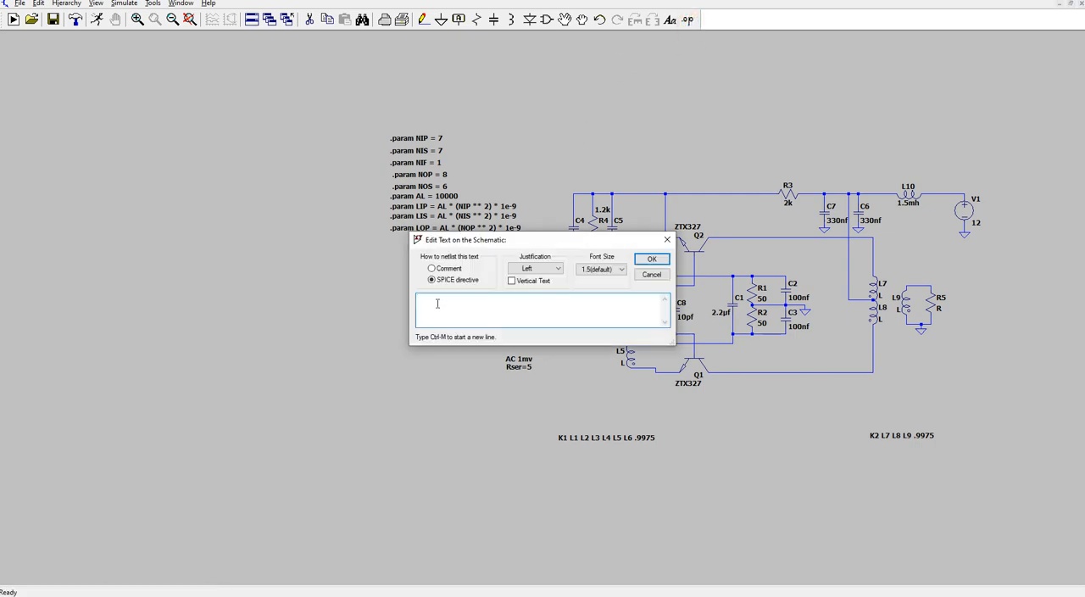
text(.param LOS = AL * (NOS ** 2) * 1e-9)
click(651, 259)
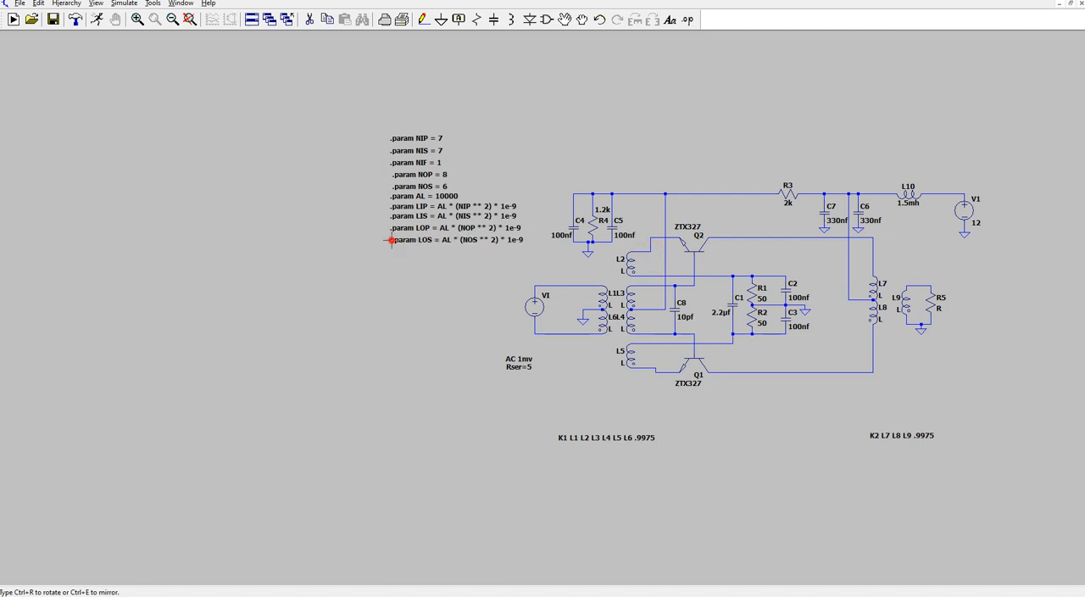
click(391, 240)
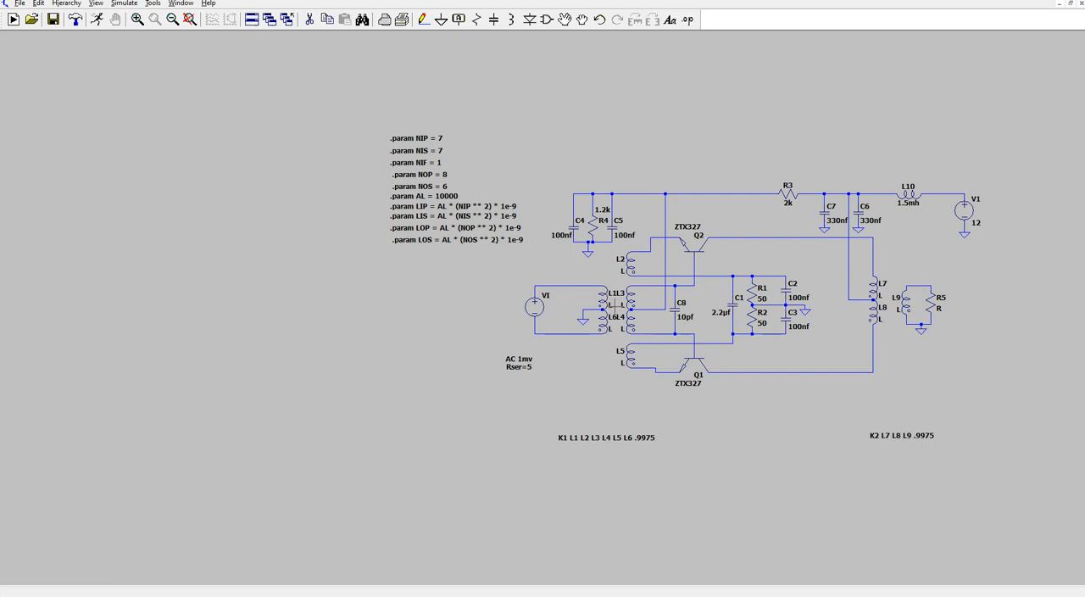
- Set the inductance of the input primary windings L1 and L6 to {LIP}
right_click(612, 302)
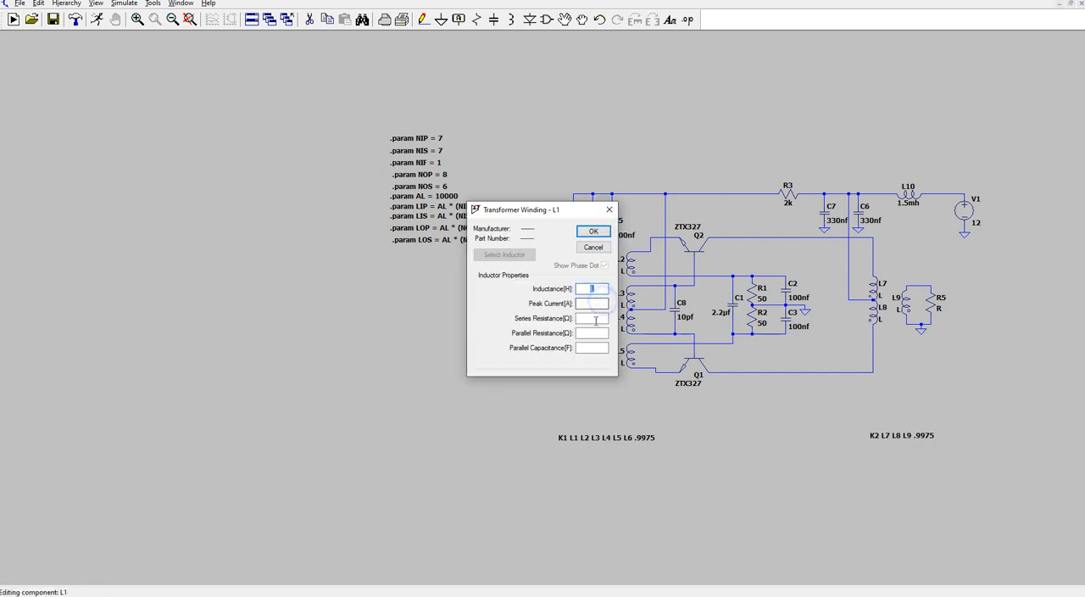
text({LIP)
key(BackSpace)
text(P})
click(593, 231)
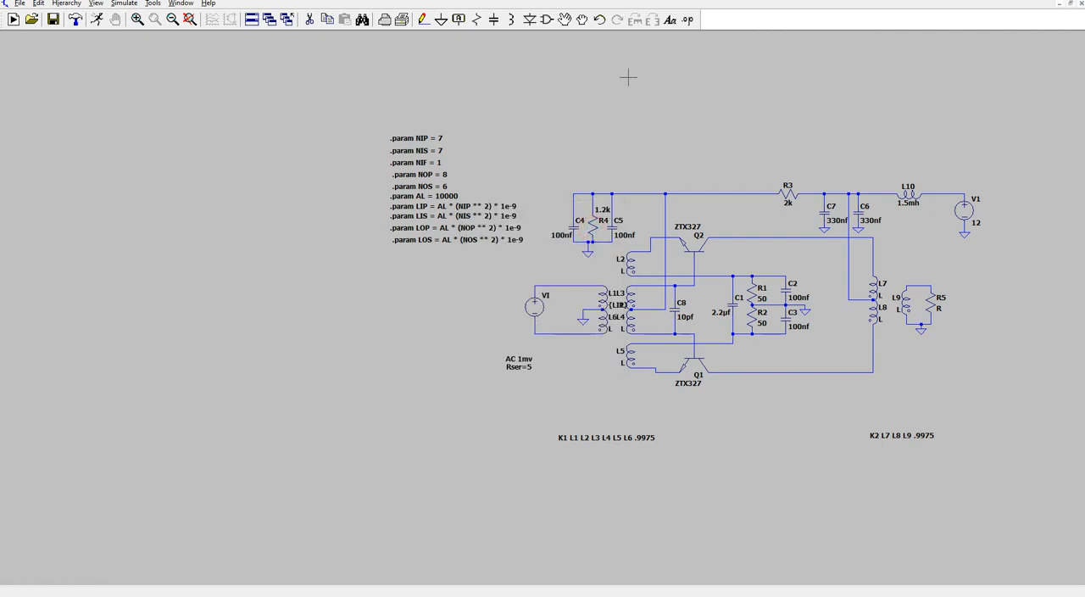
right_click(608, 318)
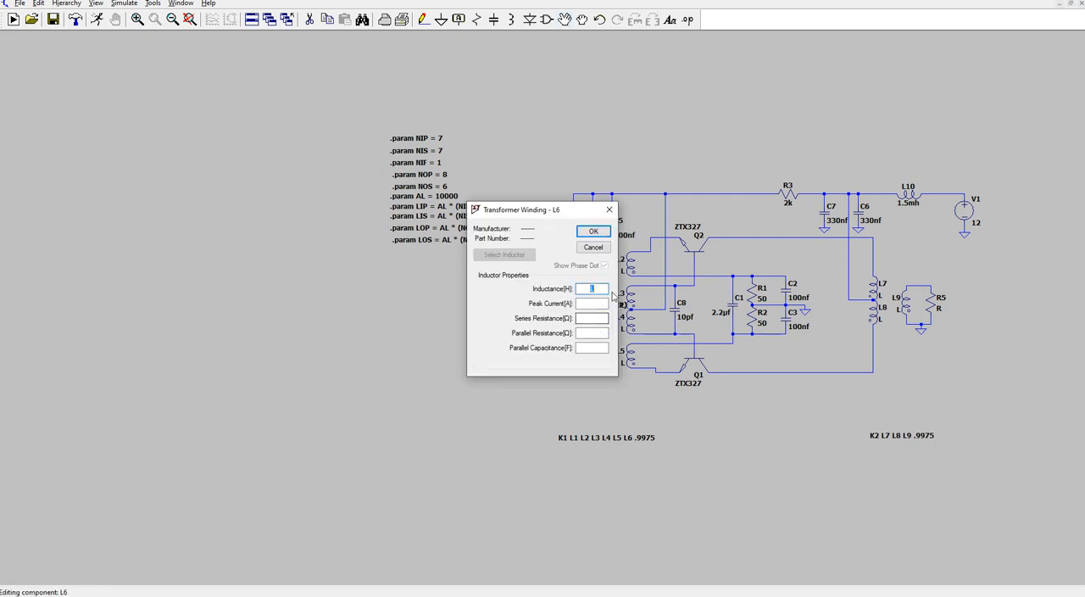
text({LIP})
click(594, 231)
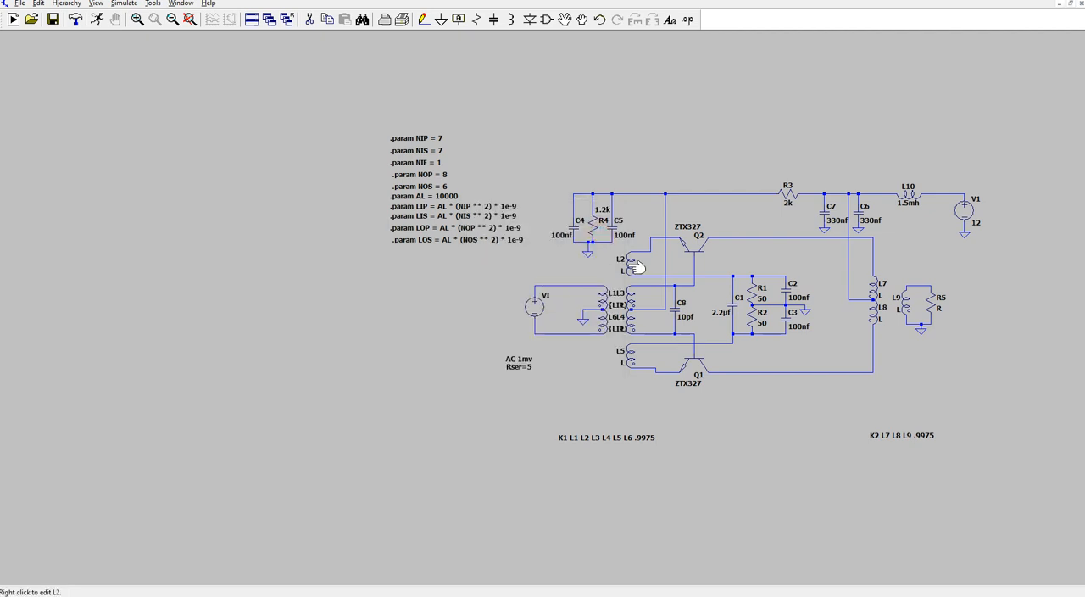
- Set the inductance of the upper feedback winding L2 to {LIF}
right_click(632, 266)
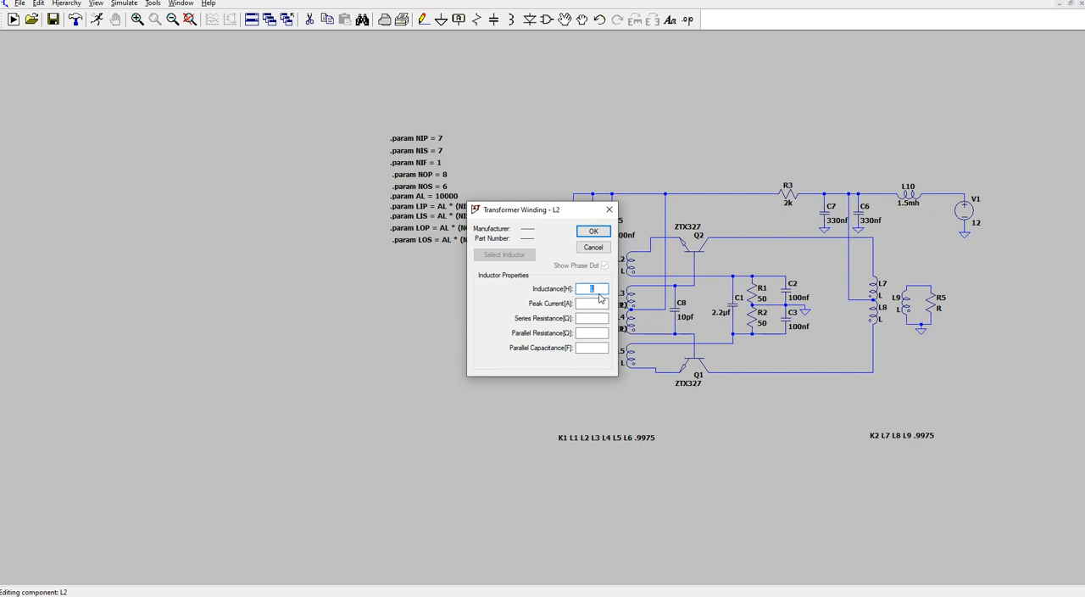
text({LIF})
click(593, 231)
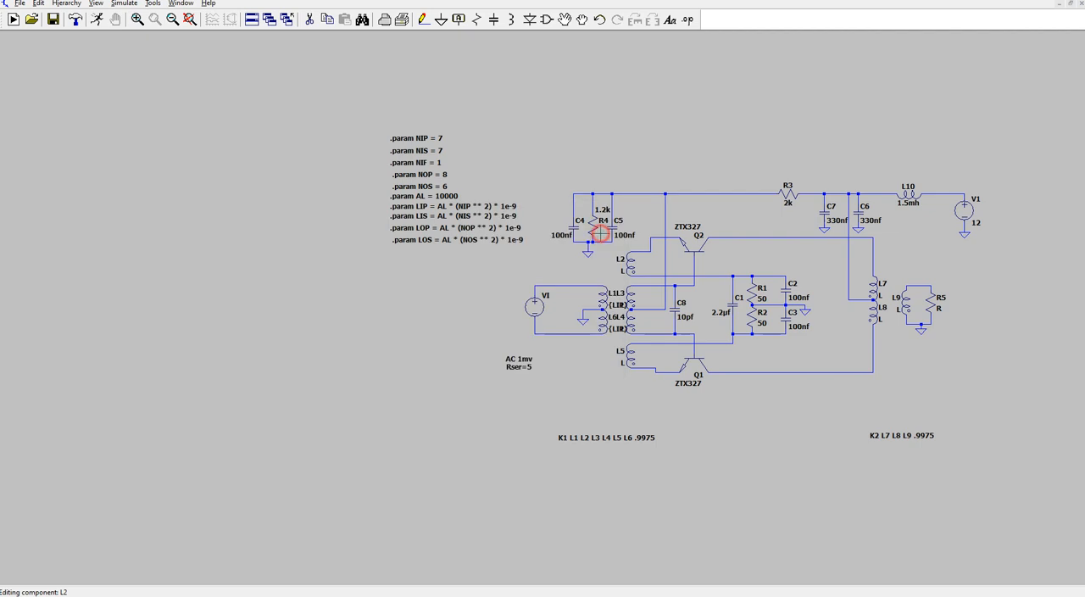
- Set the inductance of the input secondary windings L3 and L4 to {LIS}
right_click(631, 301)
text({LI)
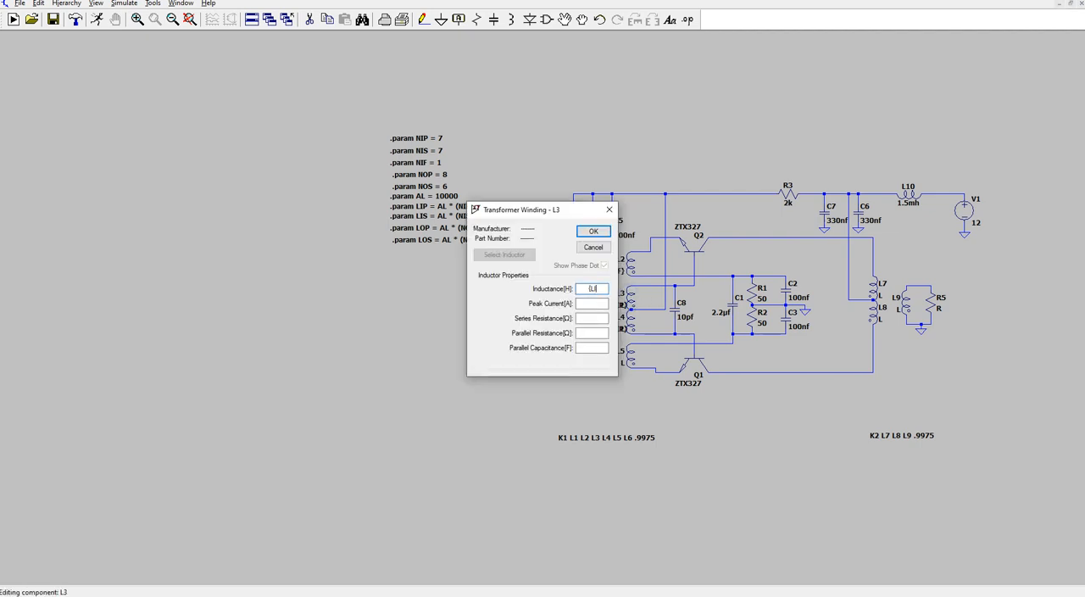
text(S})
click(593, 230)
right_click(637, 327)
text({LIS})
click(596, 231)
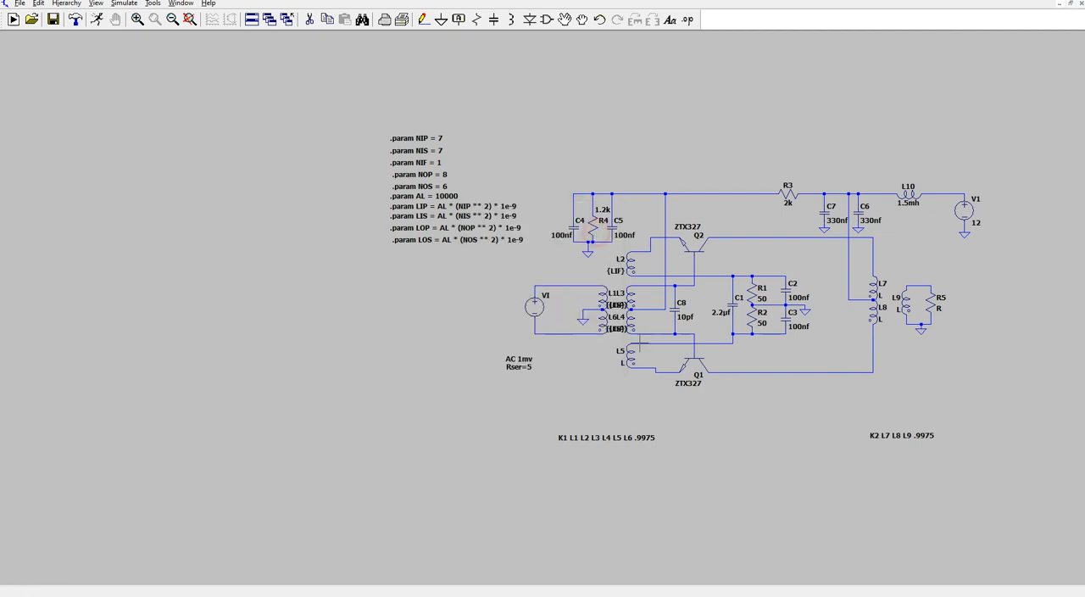
- Set the inductance of the lower feedback winding L5 to {LIF}
right_click(632, 357)
text({LIP})
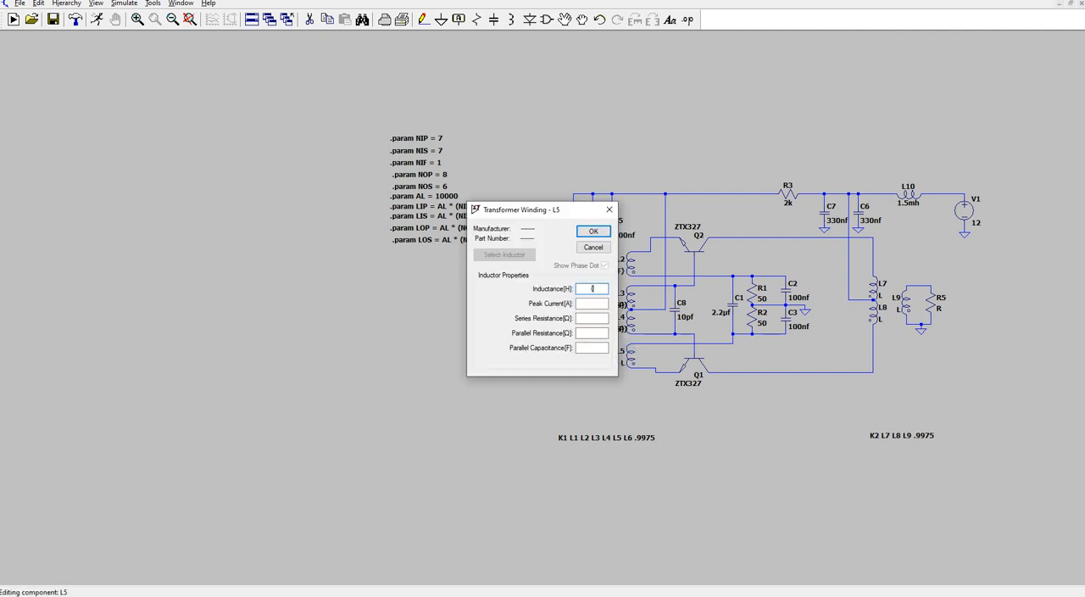
text(})
click(593, 231)
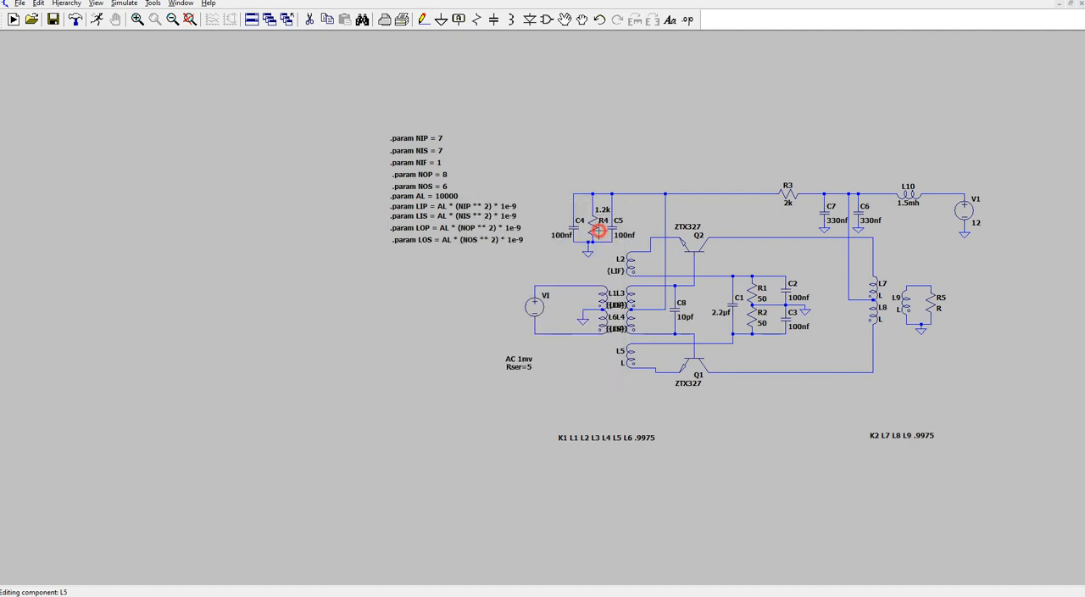
- Set the inductance of the output primary windings L7 and L8 to {LOP}
right_click(879, 289)
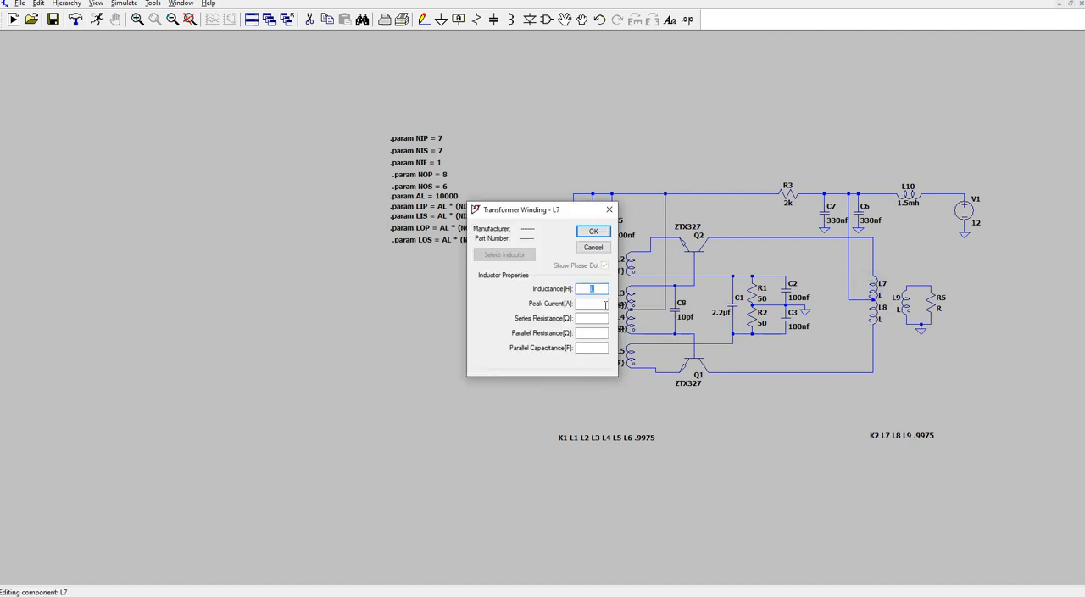
text({LOP})
click(597, 232)
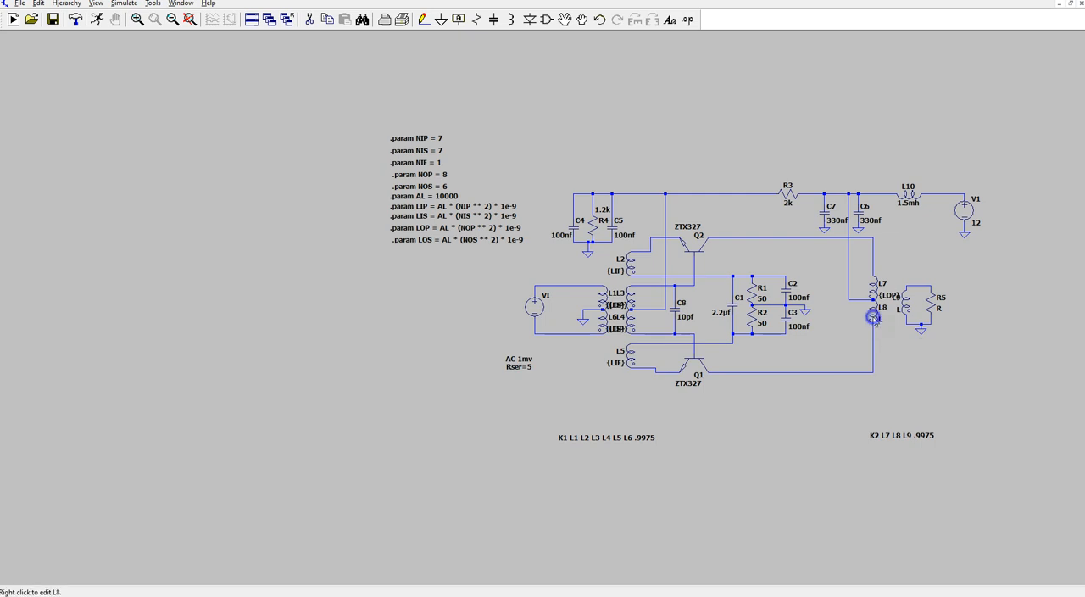
right_click(873, 310)
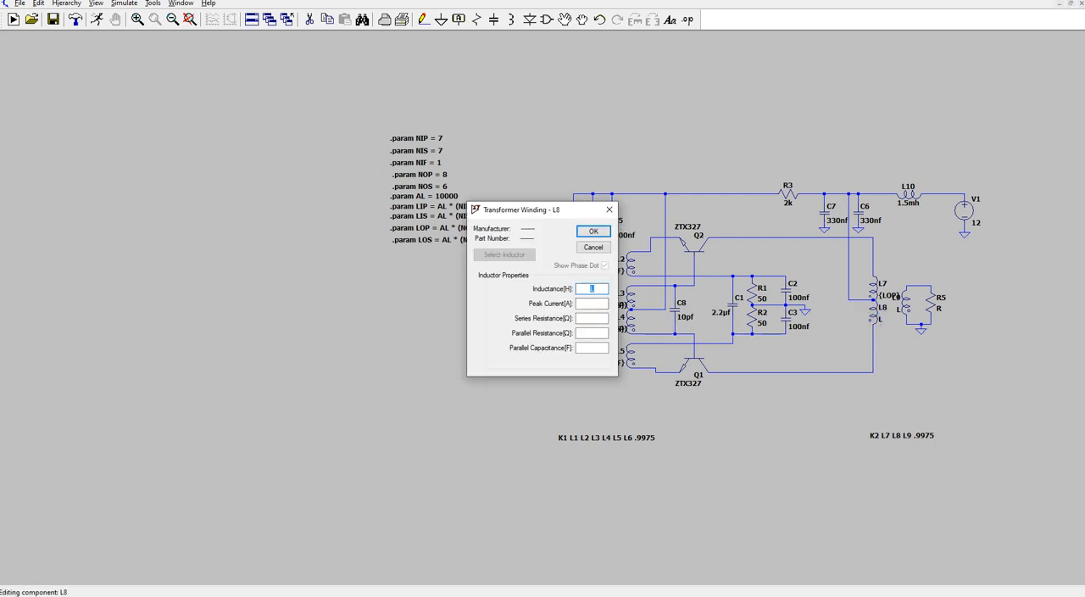
text({LOP})
click(588, 230)
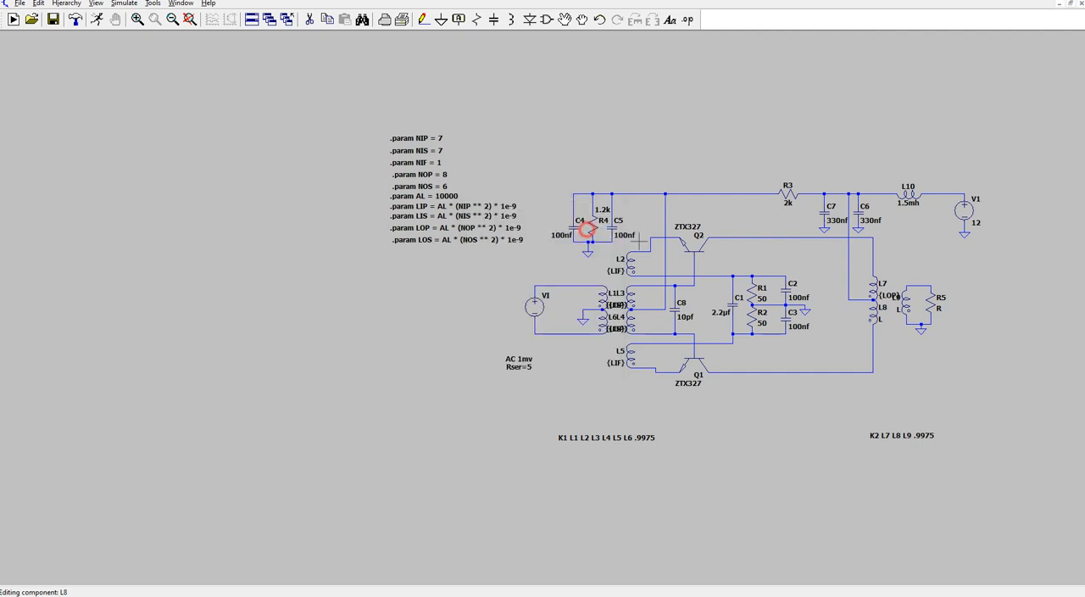
- Set the inductance of the output secondary winding L9 to {LOS}
right_click(918, 306)
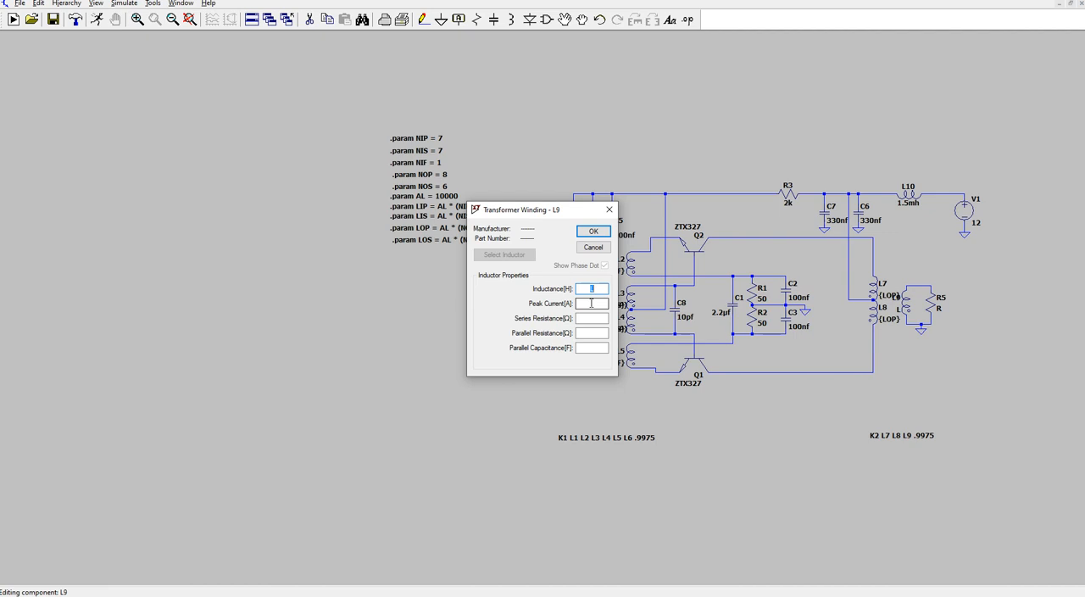
text({LOP})
key(BackSpace)
text(S}})
click(595, 232)
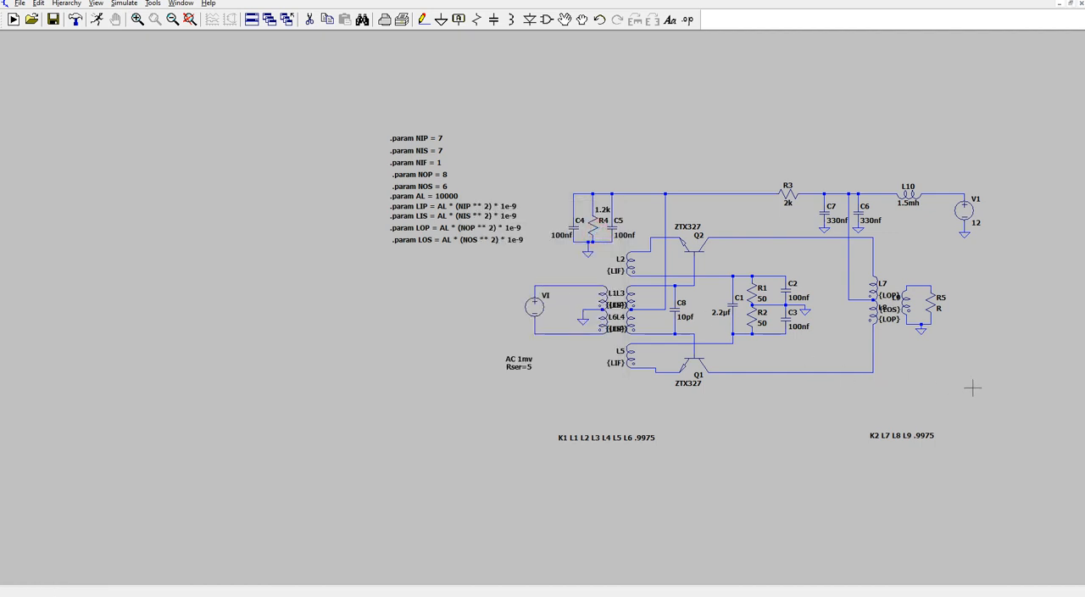
- Set the load resistor R5 to 50 ohms and save the schematic
right_click(930, 310)
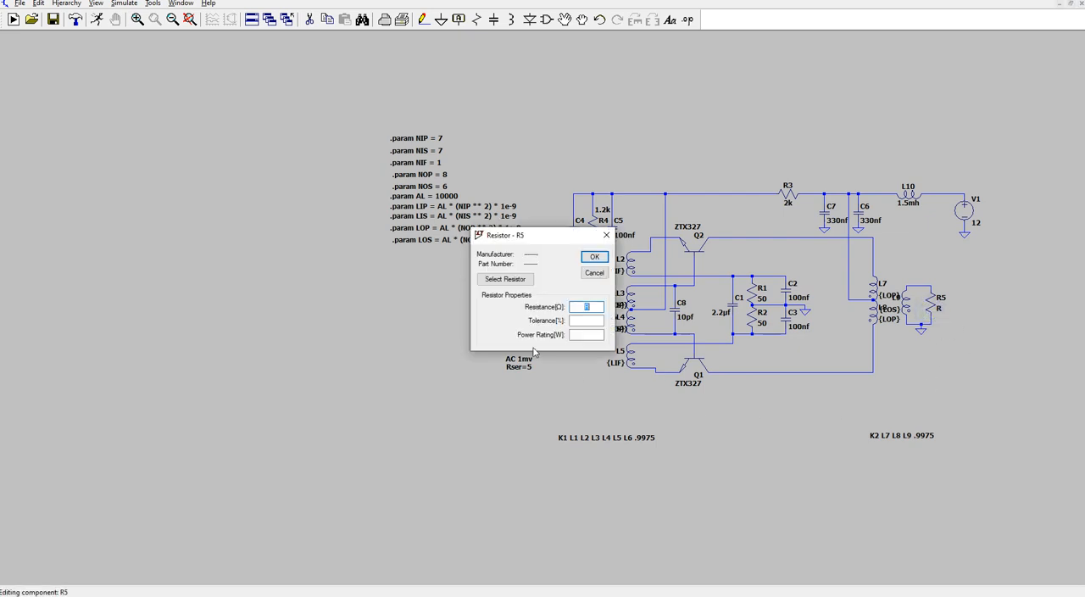
text(50)
click(595, 255)
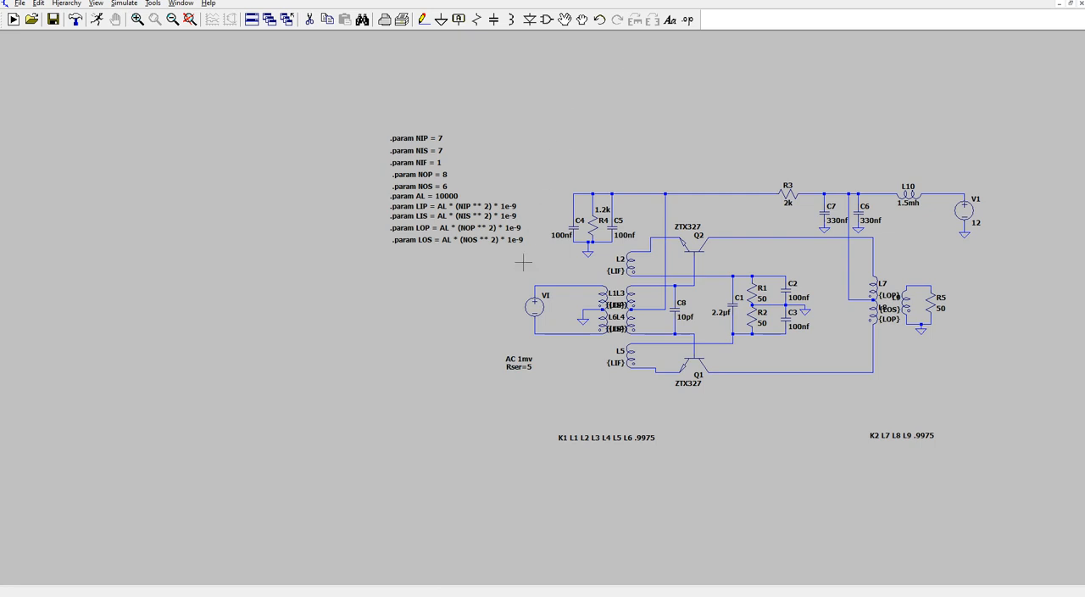
click(20, 5)
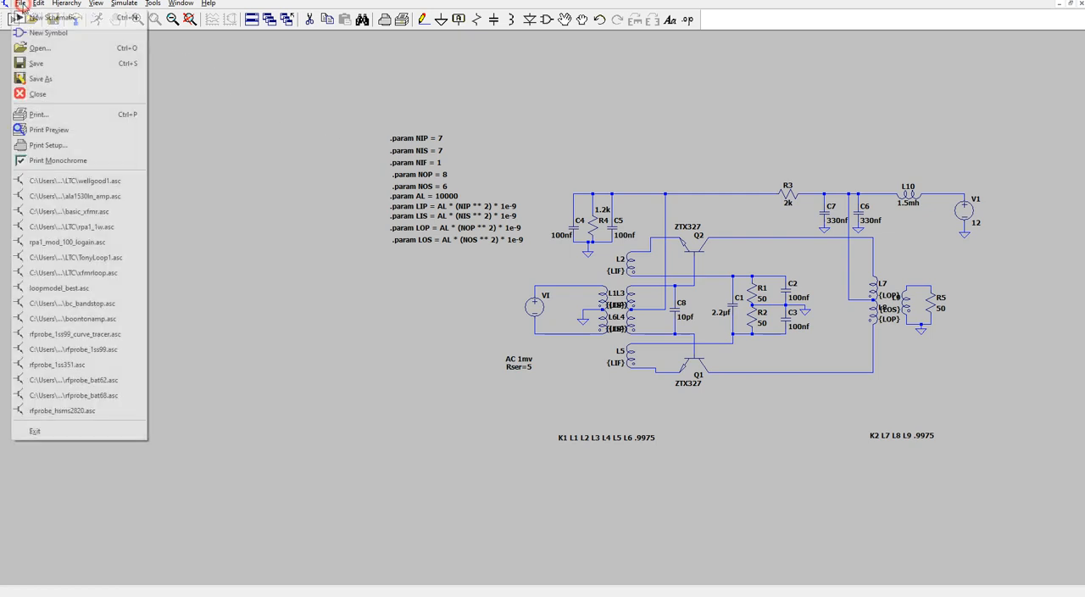
click(48, 69)
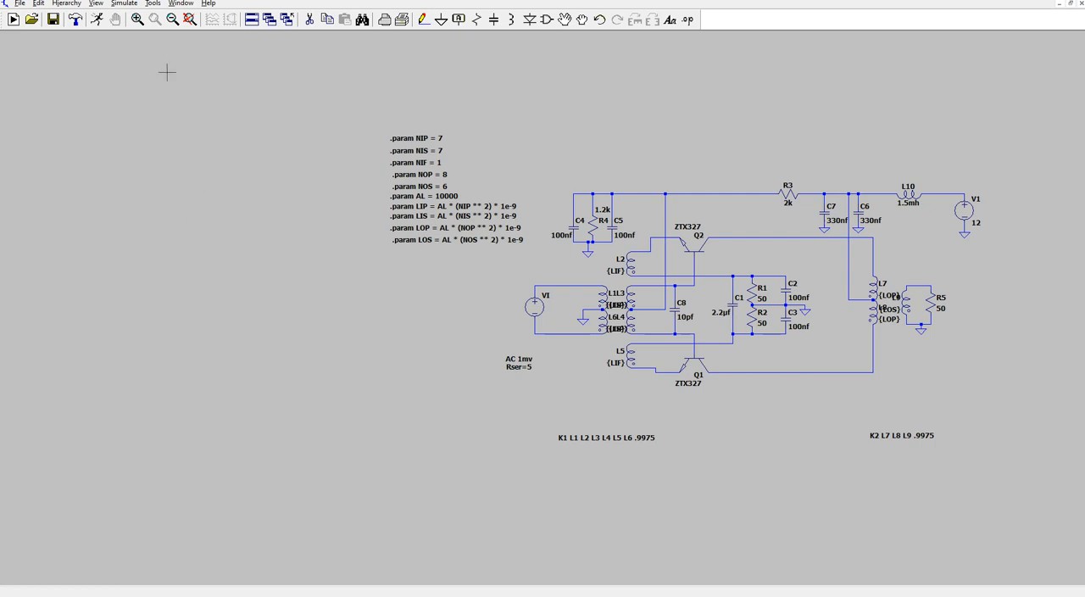
- Set up an AC analysis with an octave sweep and 100 points per octave
click(97, 21)
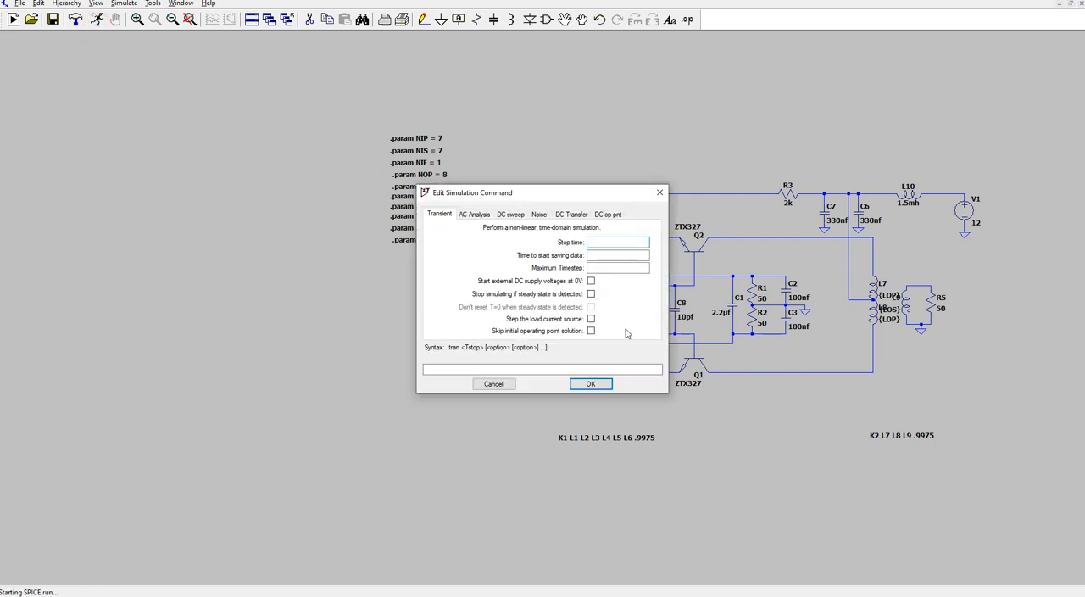
click(479, 215)
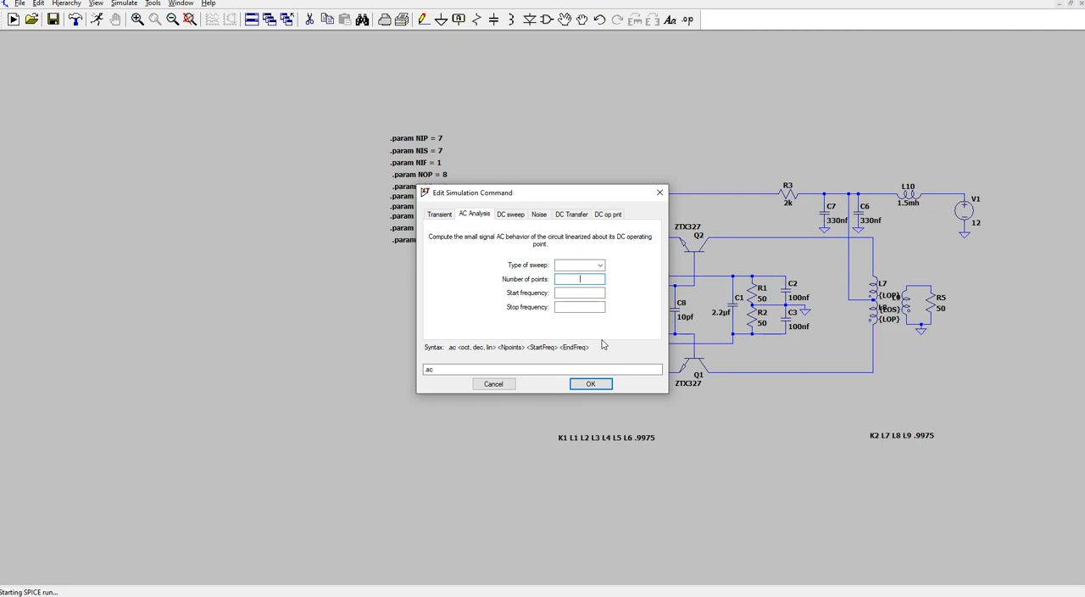
click(600, 266)
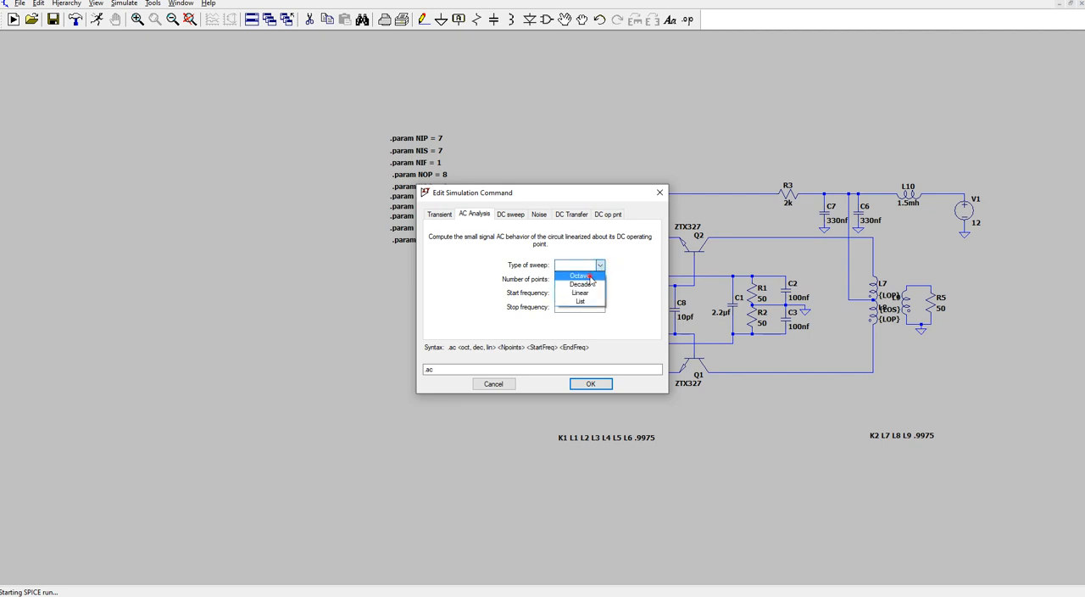
click(592, 280)
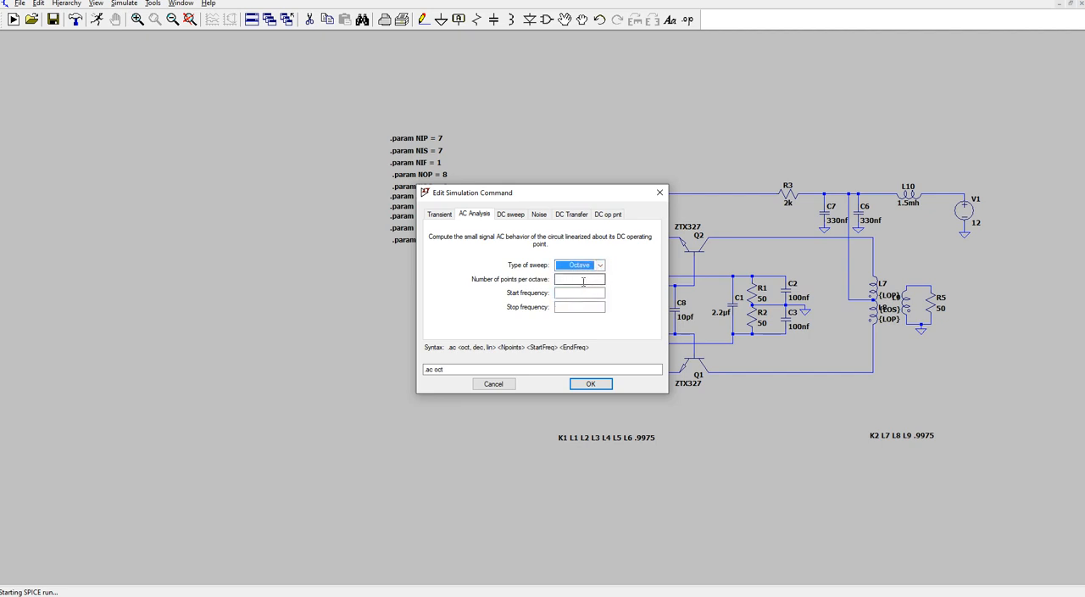
click(583, 281)
text(10)
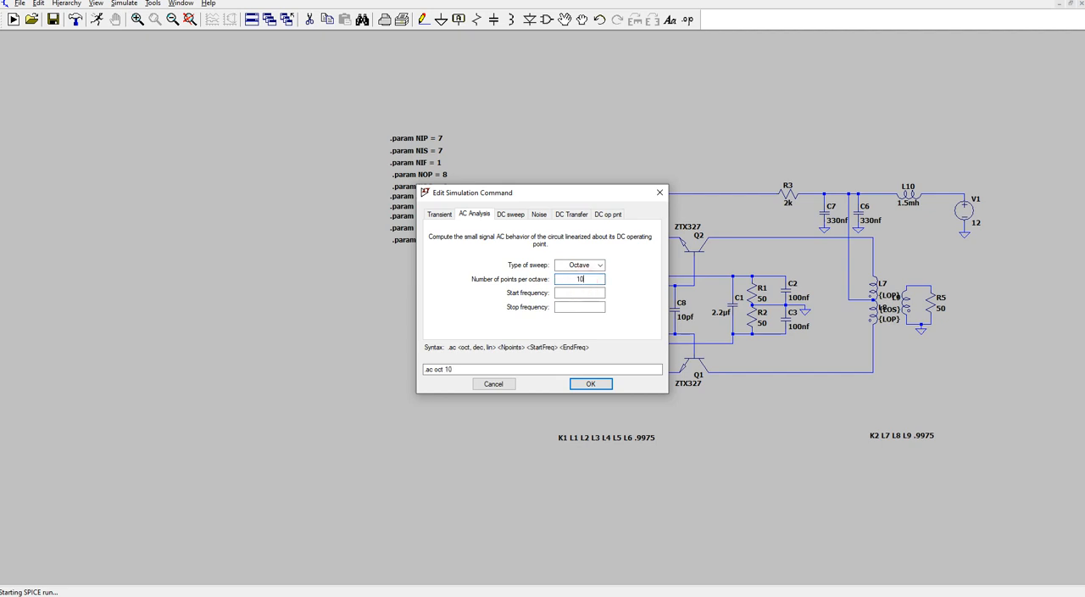
text(0)
- Set the AC sweep to start at 10k and stop at 30e6, and run the simulation
click(576, 293)
text(0k)
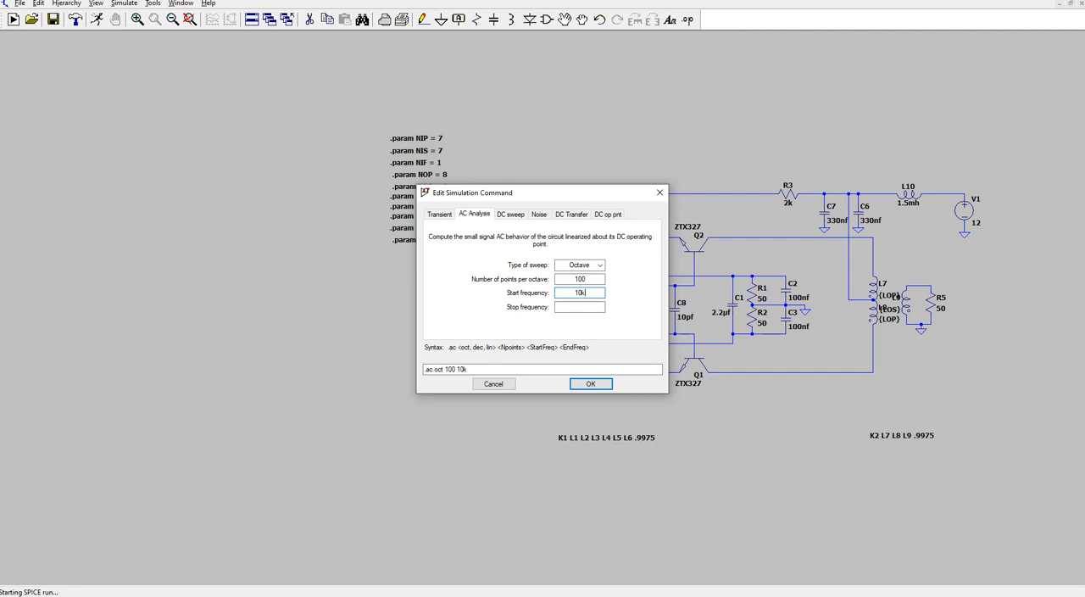
click(581, 308)
text(30e6)
click(591, 384)
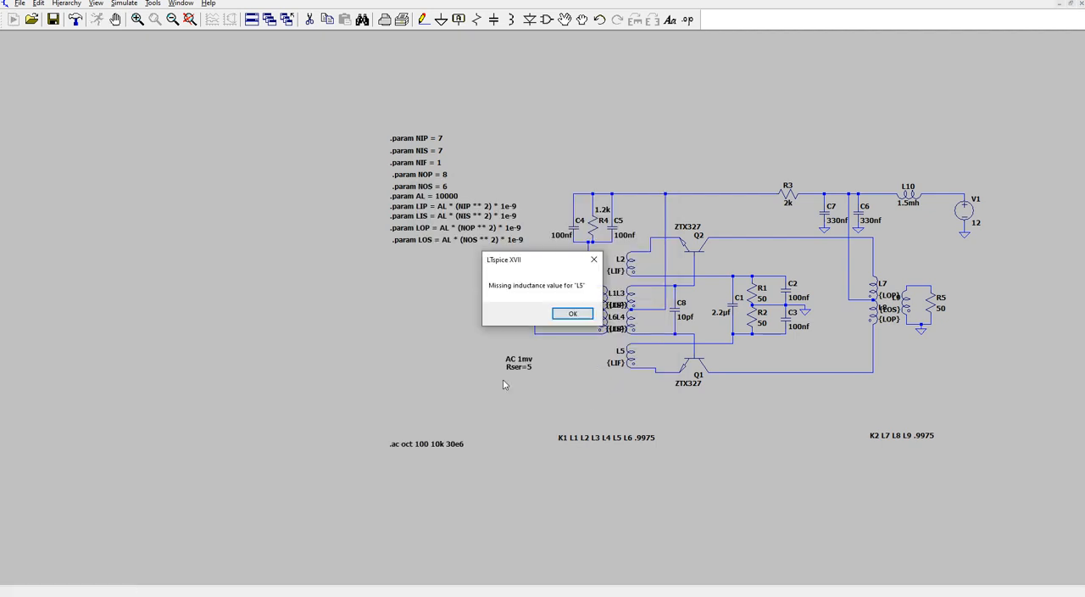
- Dismiss the simulation error reports and check the inductance setting of winding L5
click(585, 316)
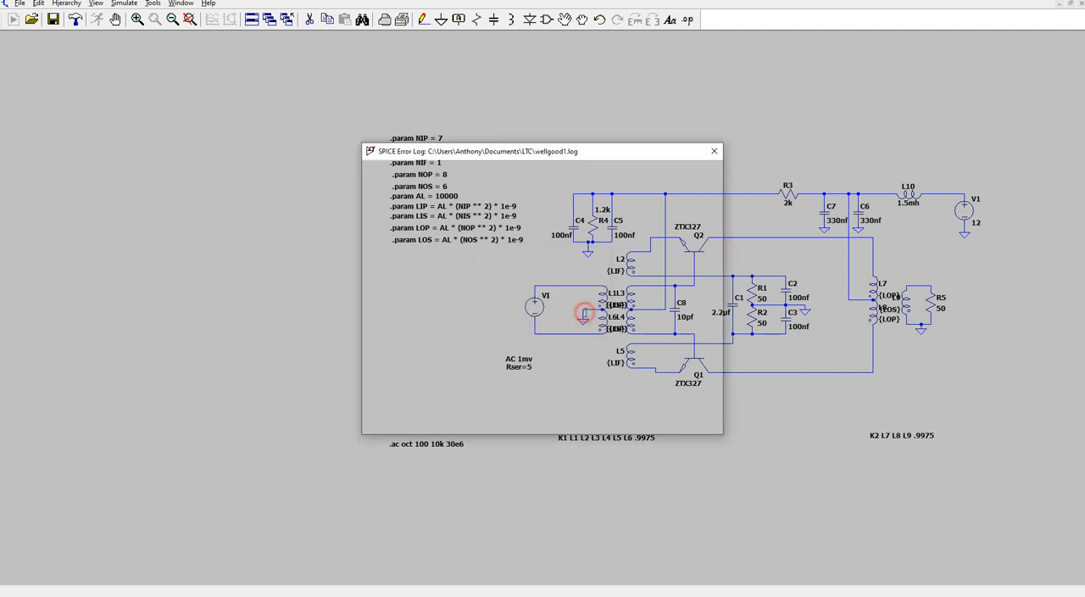
click(714, 152)
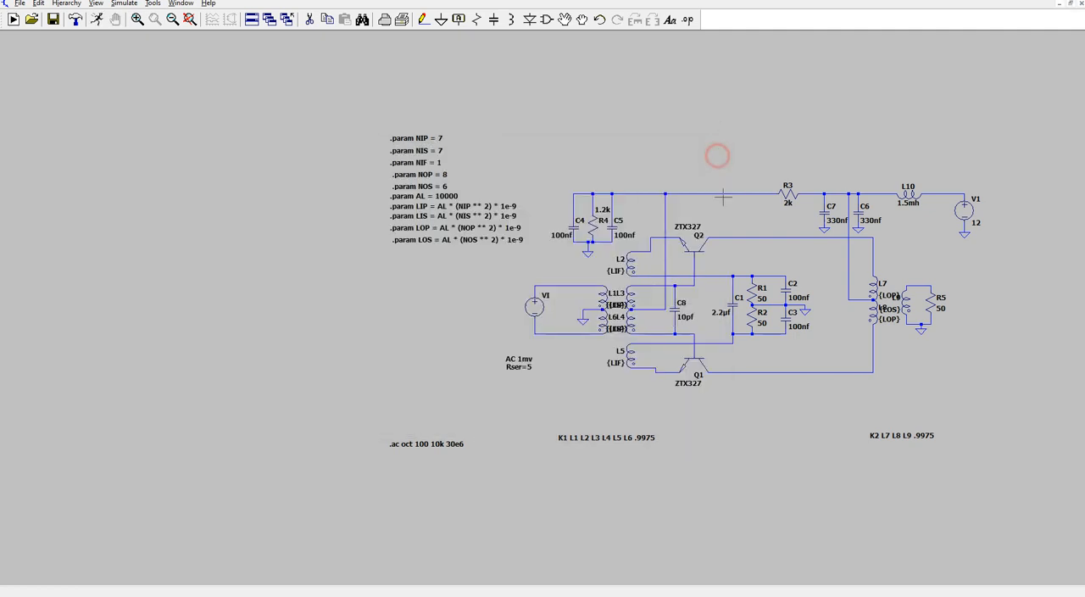
right_click(632, 356)
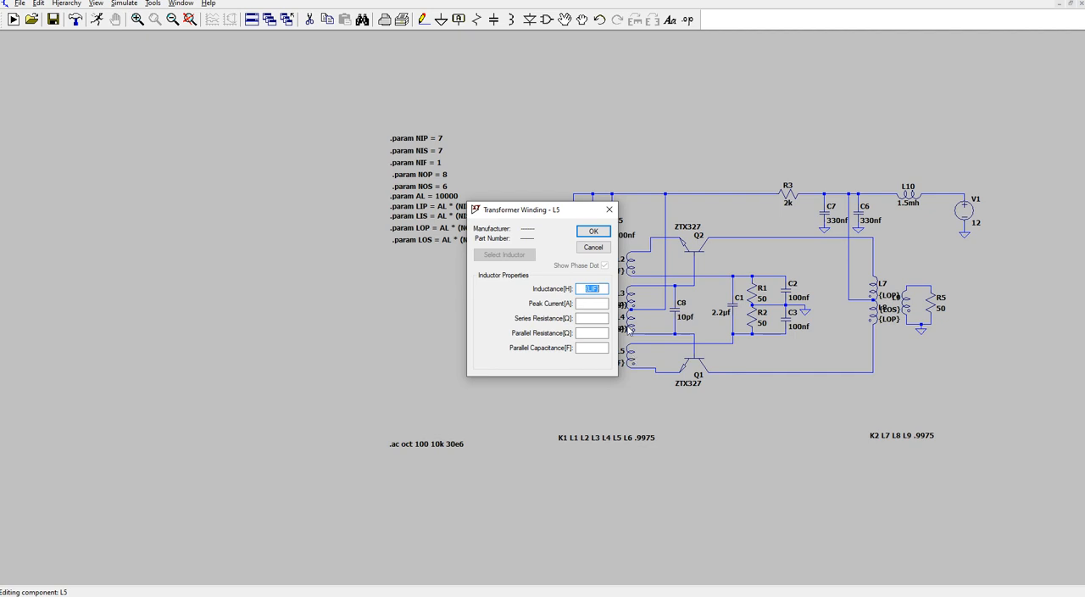
click(599, 247)
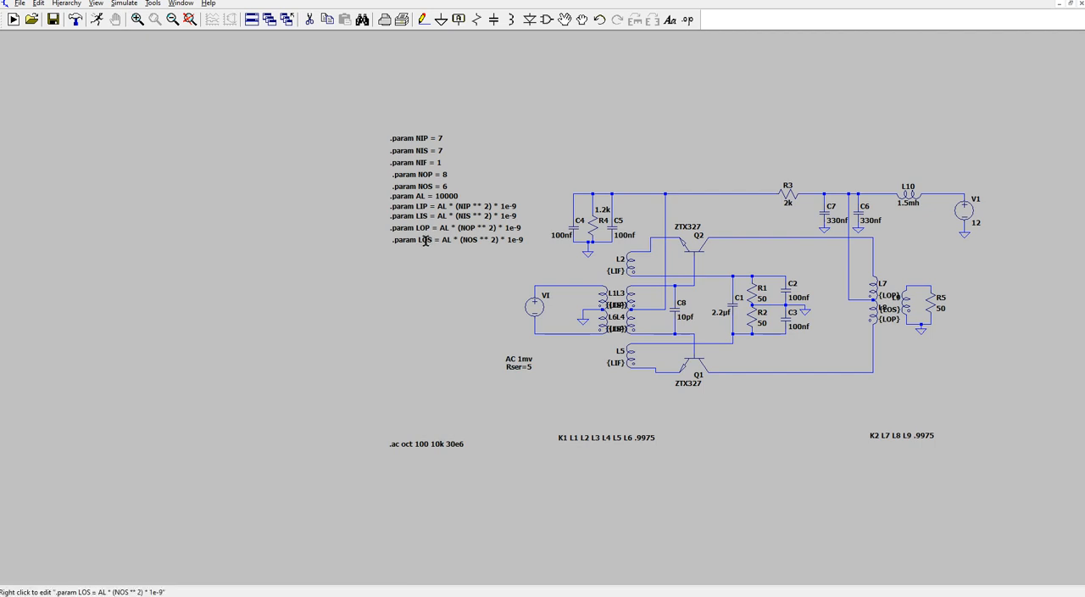
- Add the SPICE directive ".param LIF = AL * (NIF ** 2) * 1e-9" below the LOS parameter line
click(687, 19)
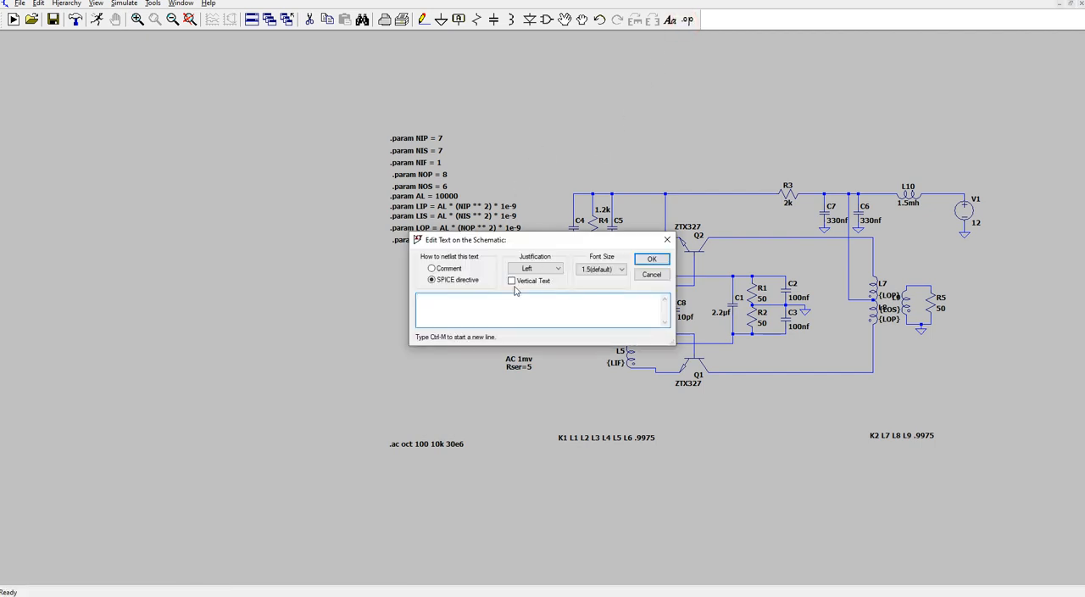
text(.param LIF = AL * (NIF ** 2) * 1e-9)
click(653, 258)
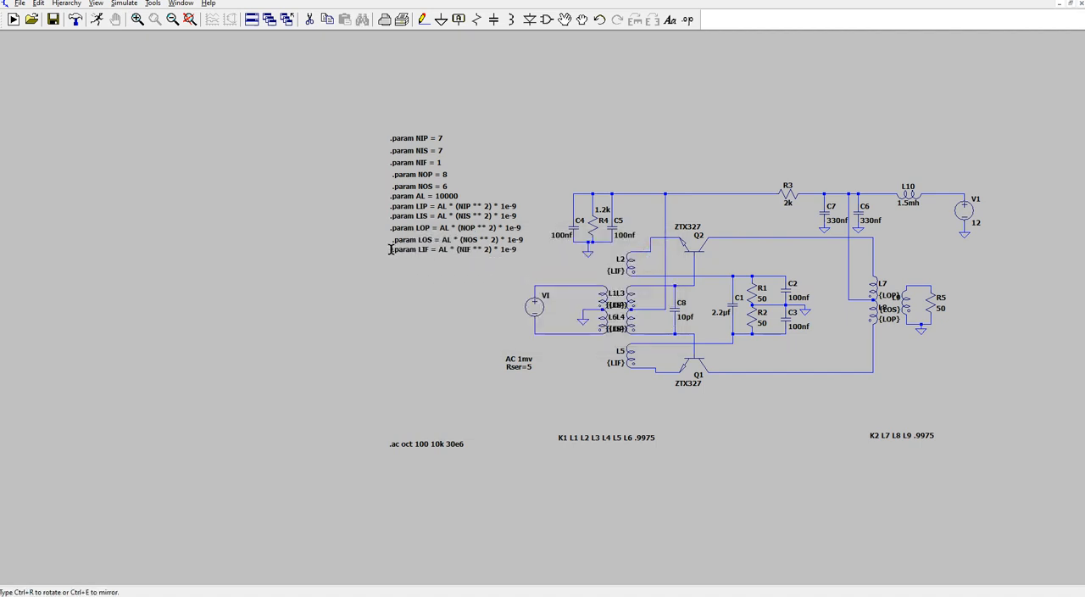
click(388, 246)
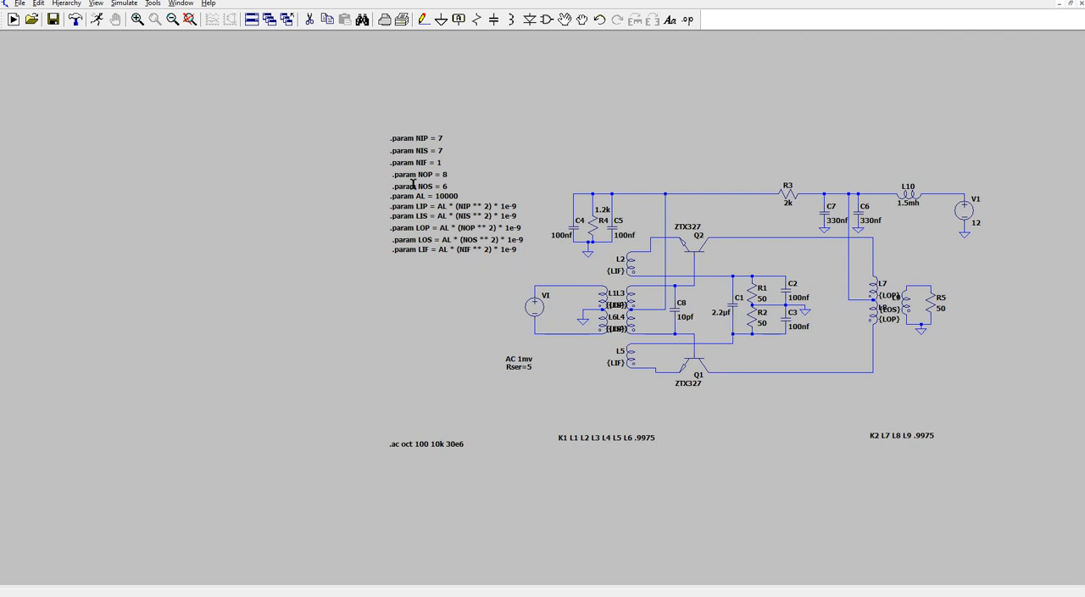
- Run the simulation again and plot the output voltage at load resistor R5 without its phase curve
click(96, 19)
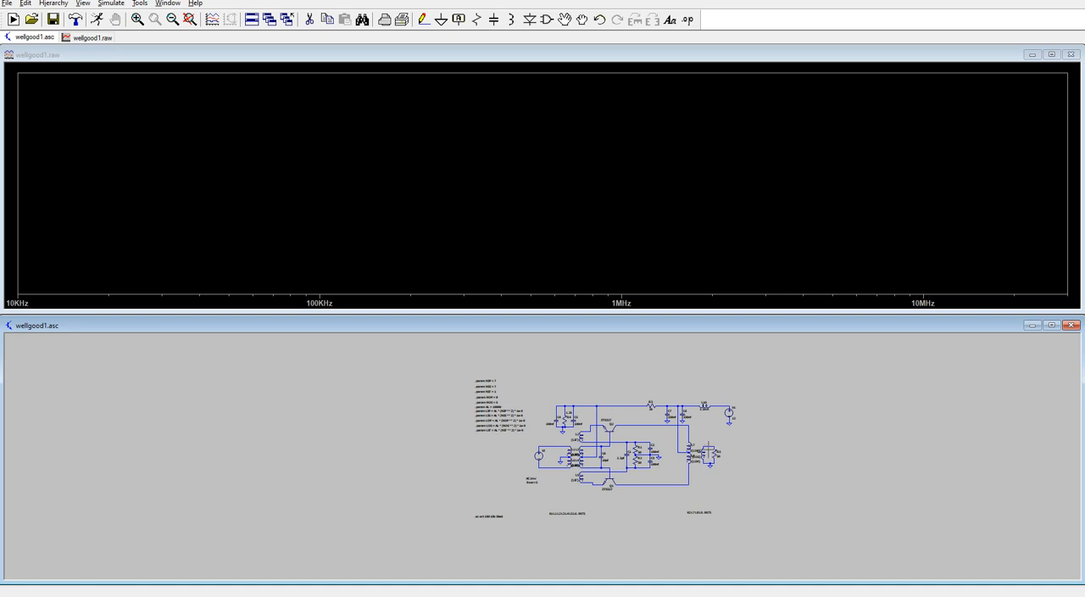
click(712, 443)
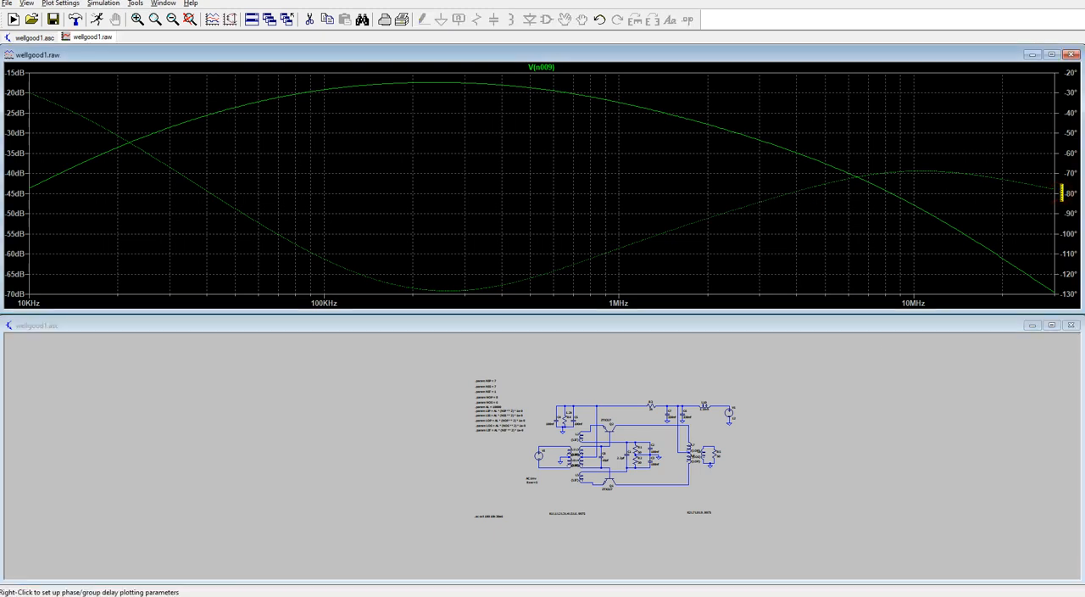
right_click(1061, 193)
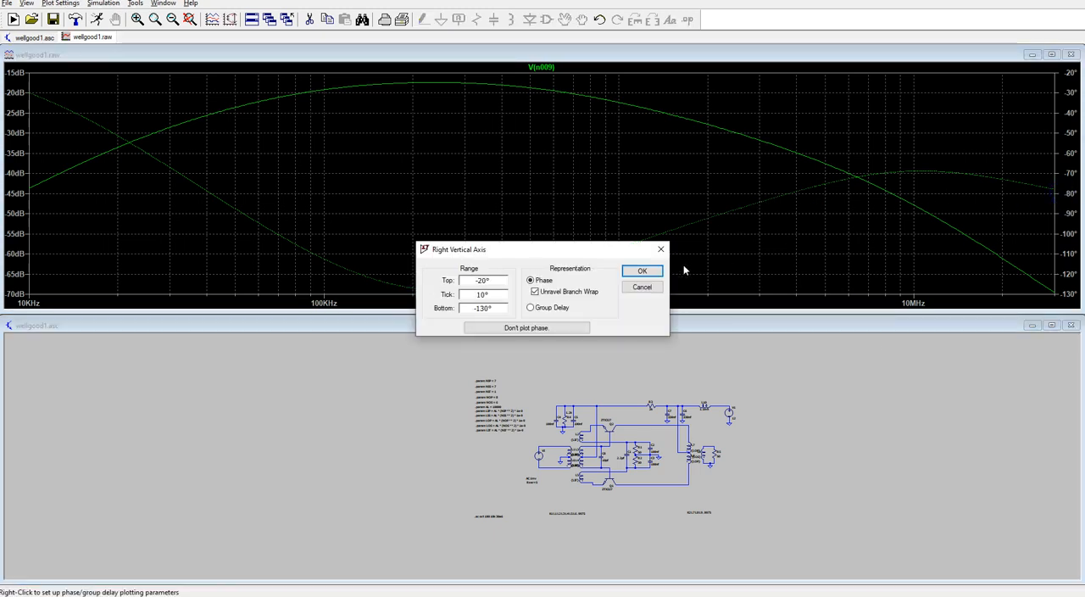
click(568, 331)
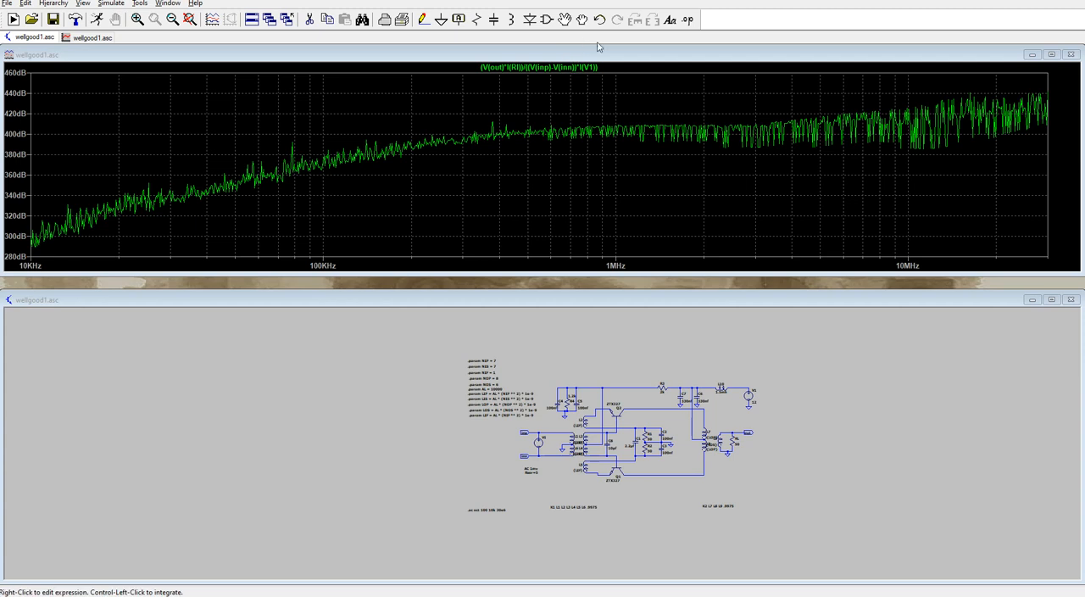
- Enlarge the schematic window to examine the circuit with its inp, inn and out labels, and restore it below the plot
drag(685, 289, 740, 56)
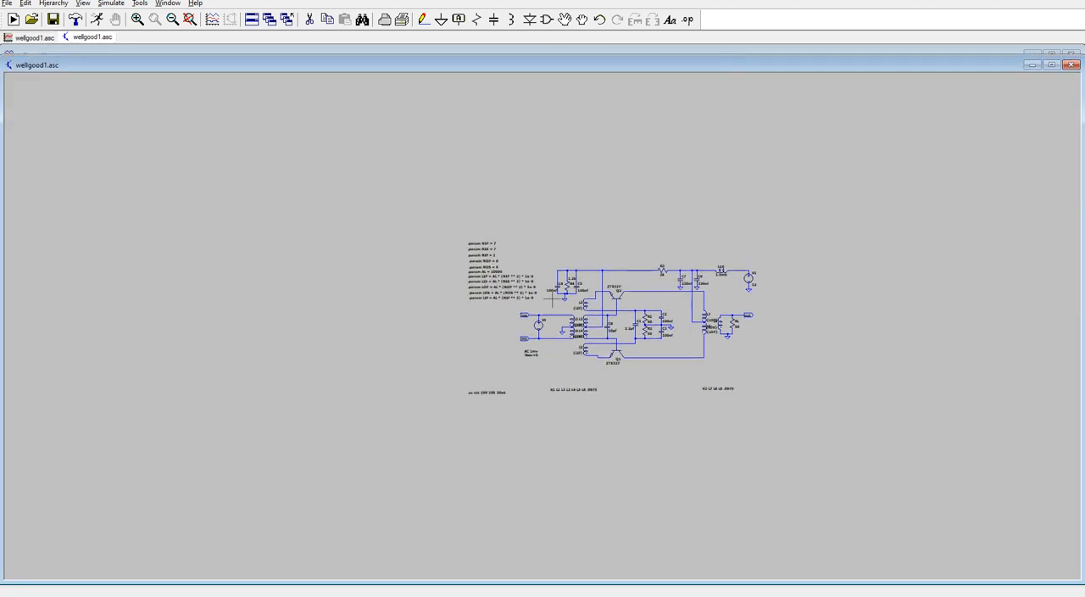
scroll(539, 325, down, 1)
scroll(541, 326, up, 8)
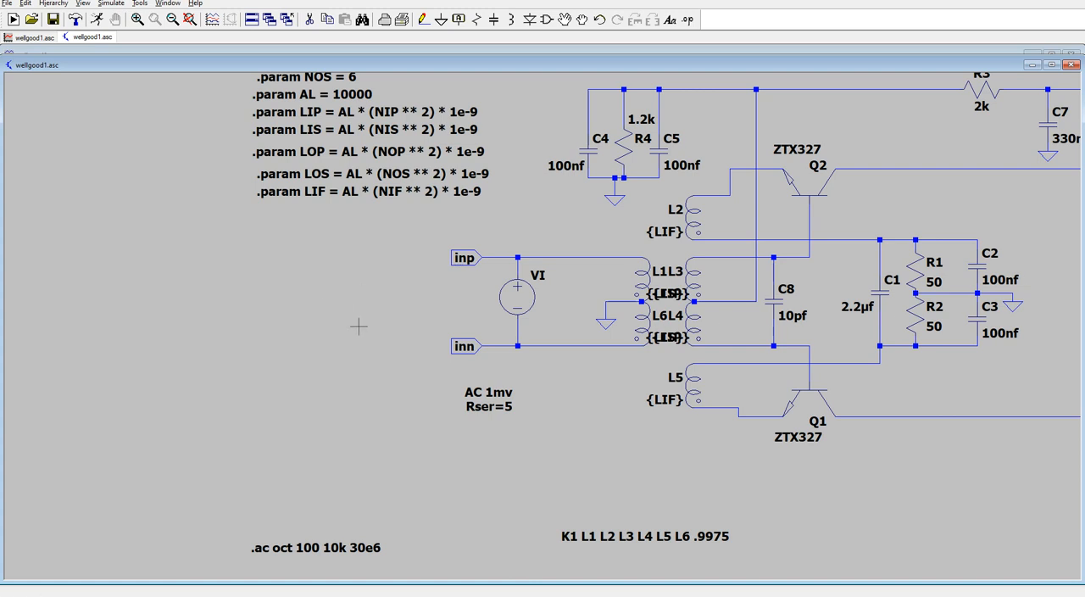
scroll(376, 314, down, 3)
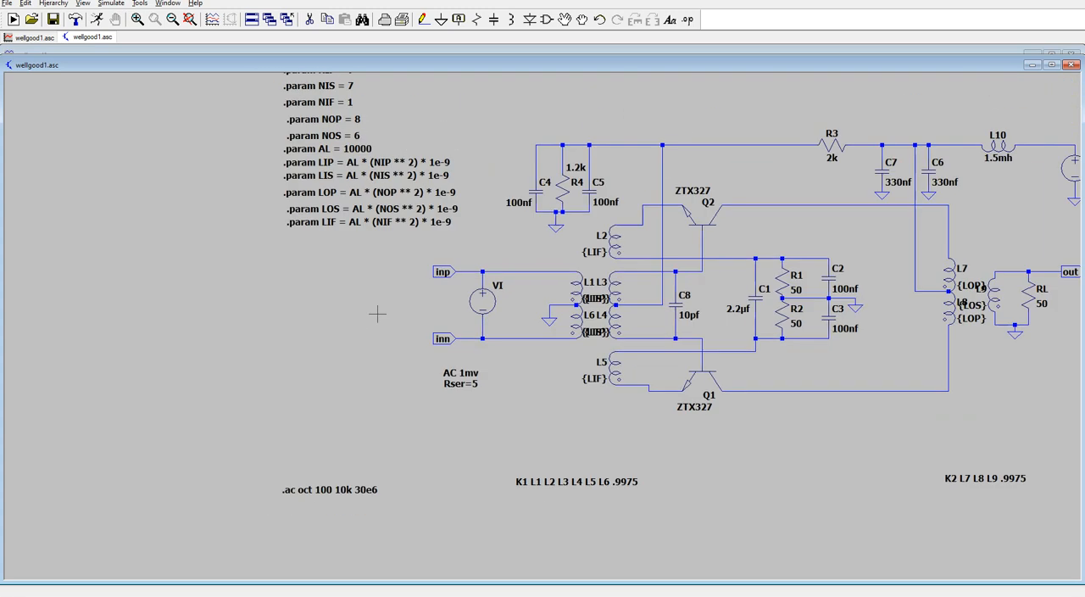
scroll(377, 315, down, 5)
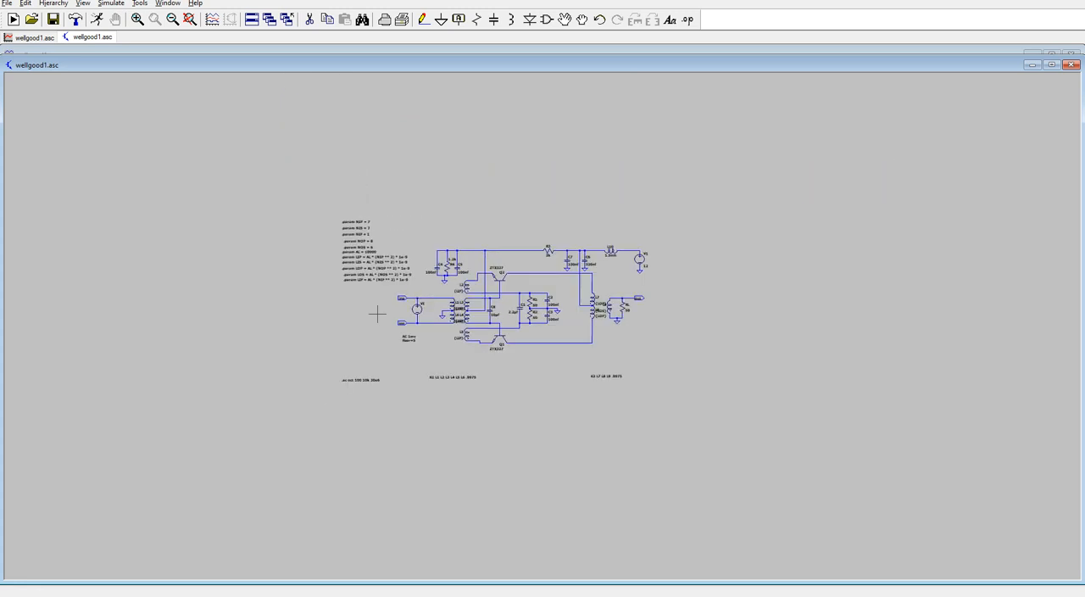
scroll(378, 314, up, 1)
mouse_move(705, 56)
mouse_down()
mouse_move(692, 325)
mouse_move(701, 309)
mouse_up()
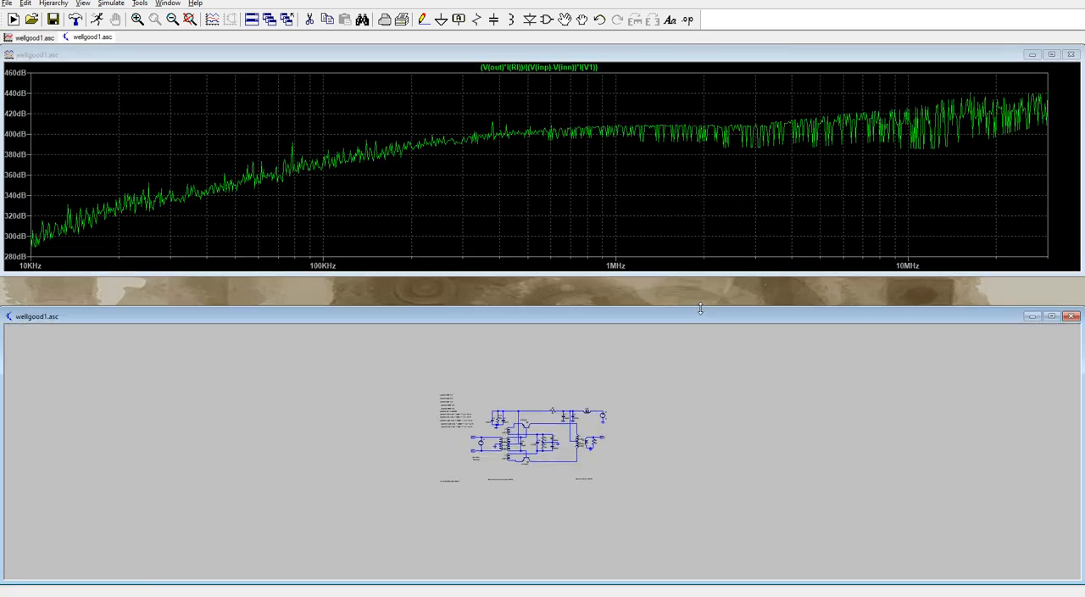
- Correct the source current term in the power gain expression to I(VI) and make the plot window taller
right_click(589, 71)
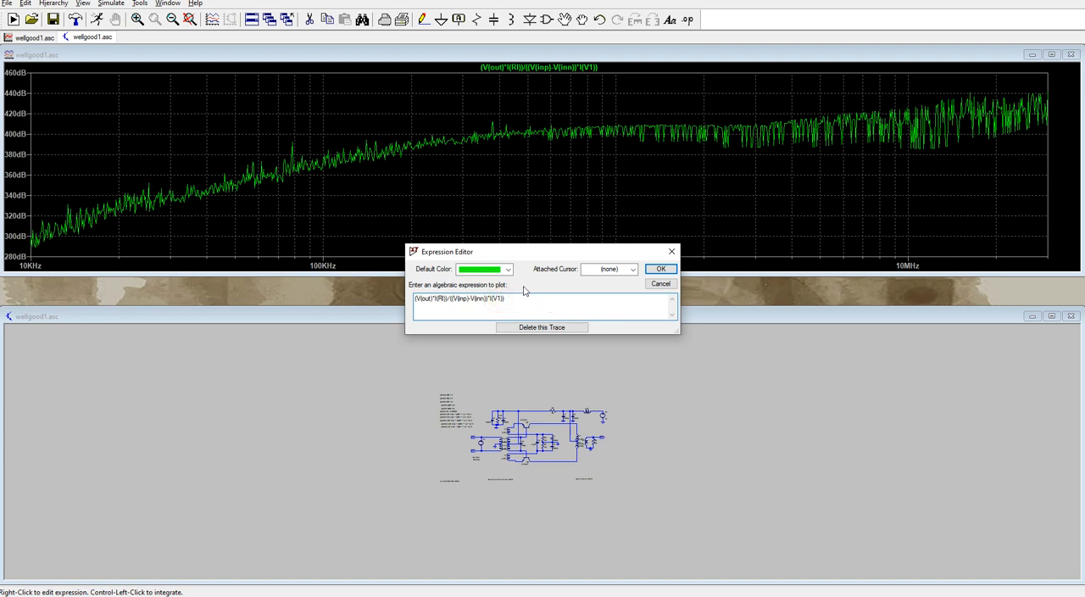
key(BackSpace)
text(i)
click(662, 269)
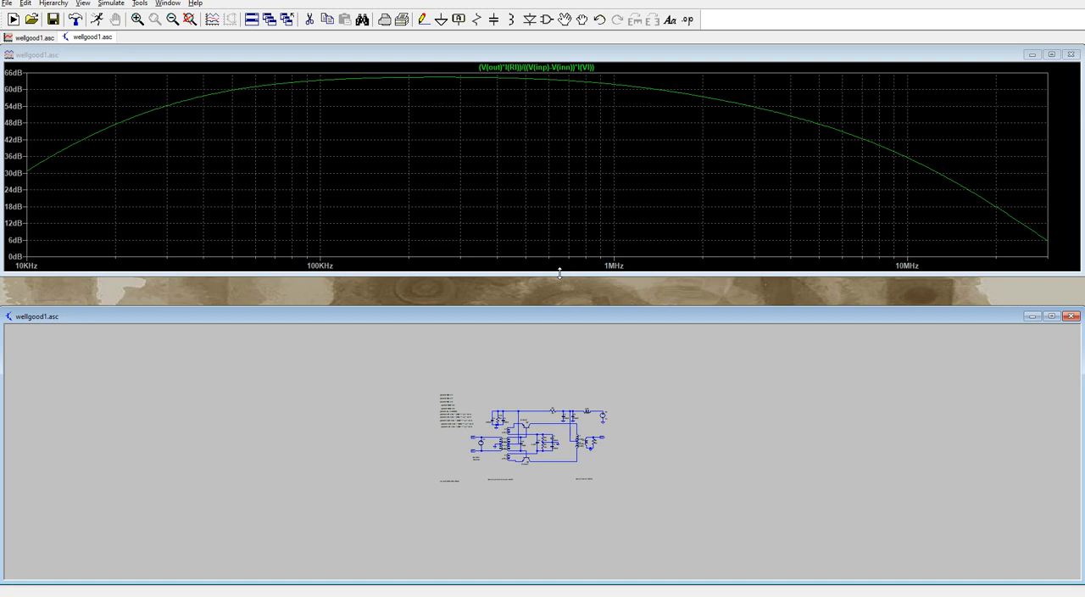
drag(560, 271, 559, 364)
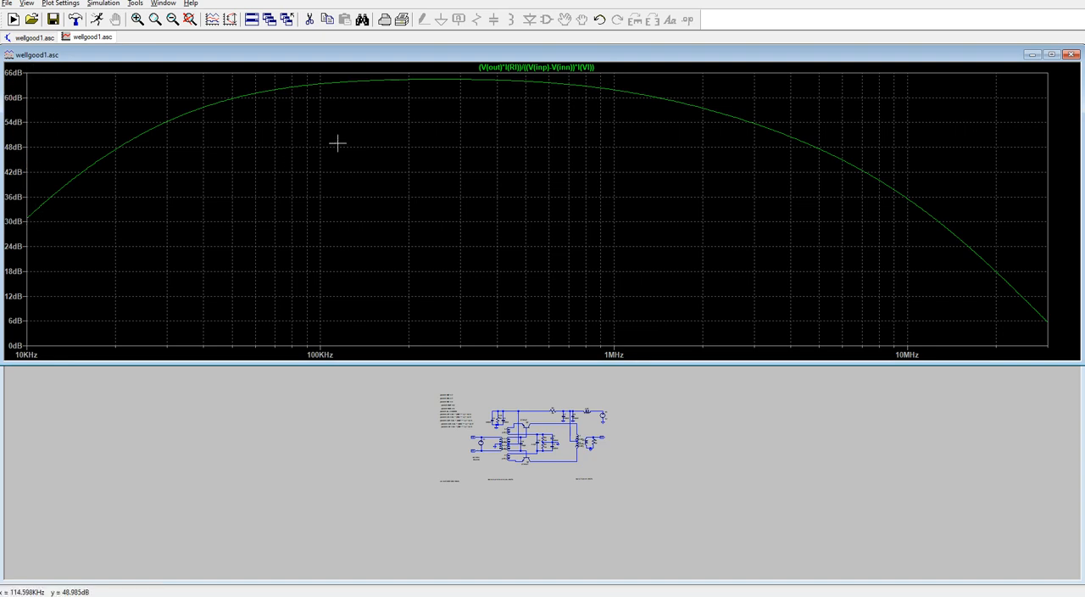
- Wrap the plotted power gain expression in sqrt()
right_click(521, 66)
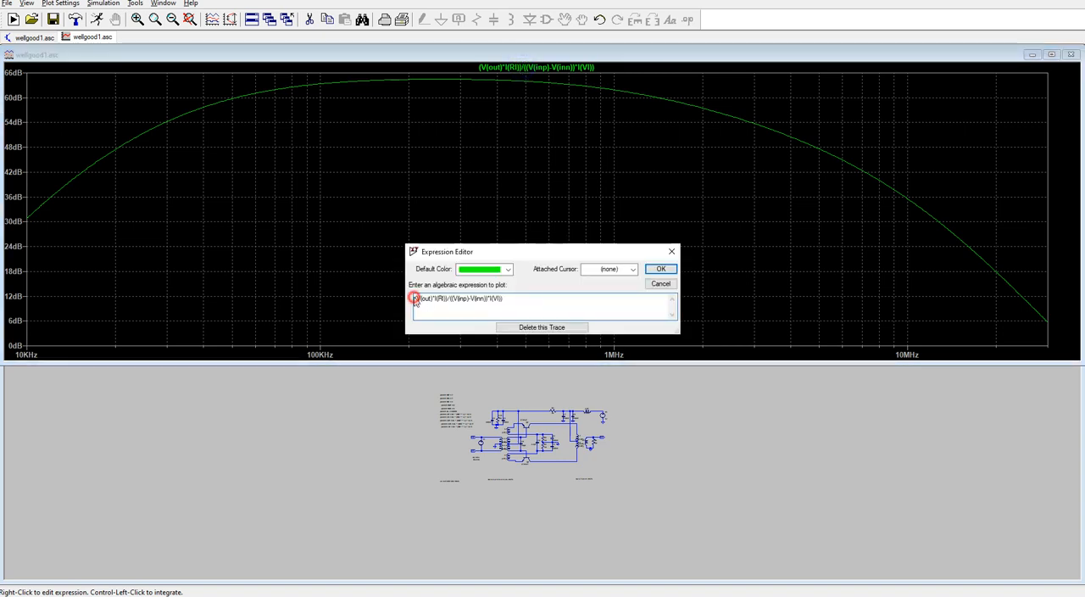
click(414, 301)
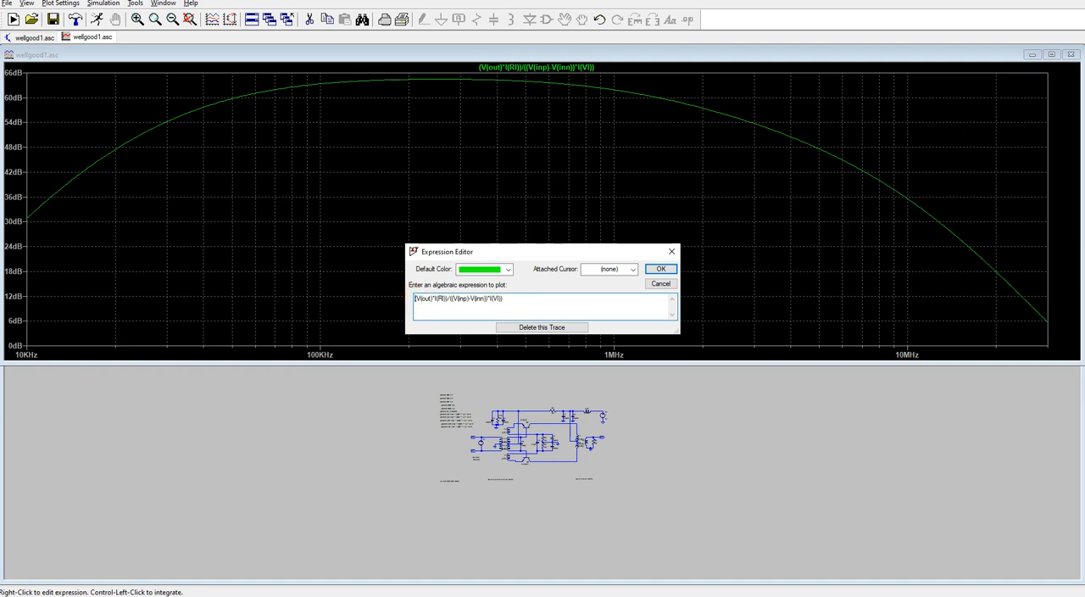
text(sqrt()
click(661, 268)
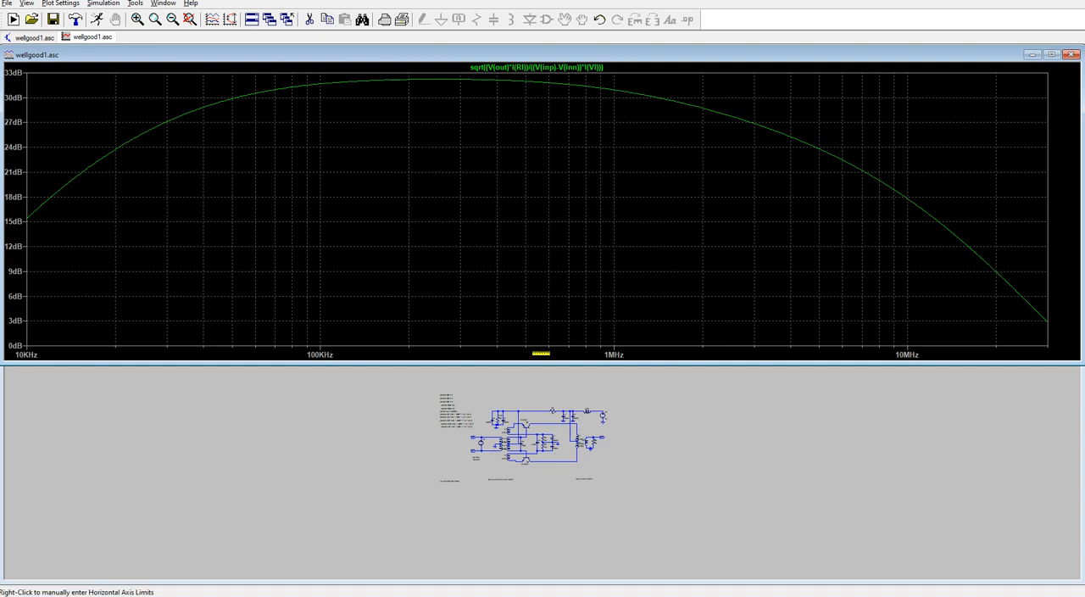
- Reduce the plot window's height to uncover the schematic window's title bar, and save the wellgood1.asc schematic
drag(581, 363, 598, 303)
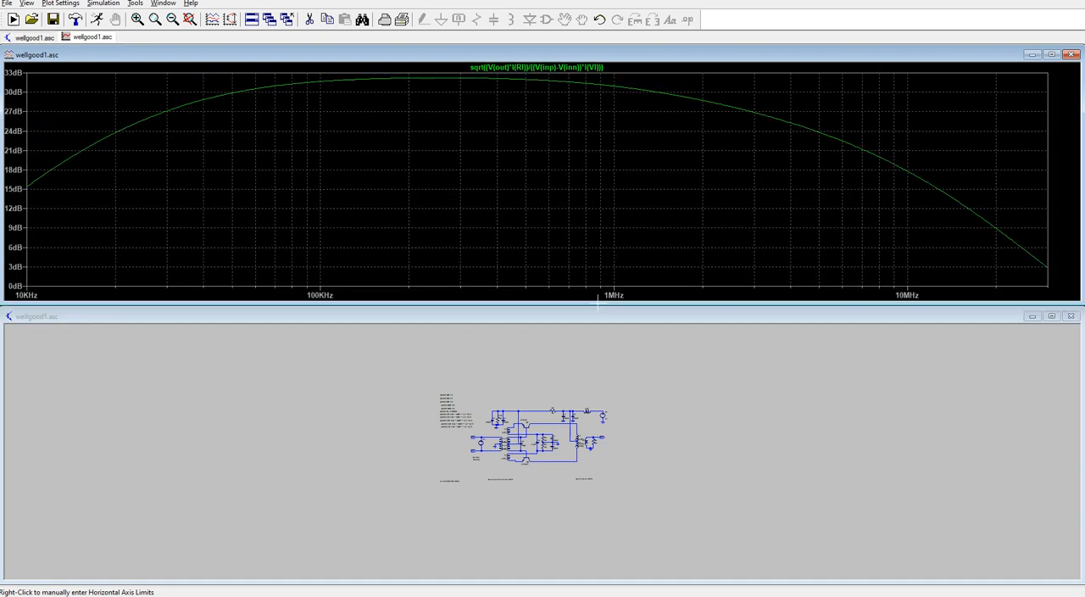
click(251, 317)
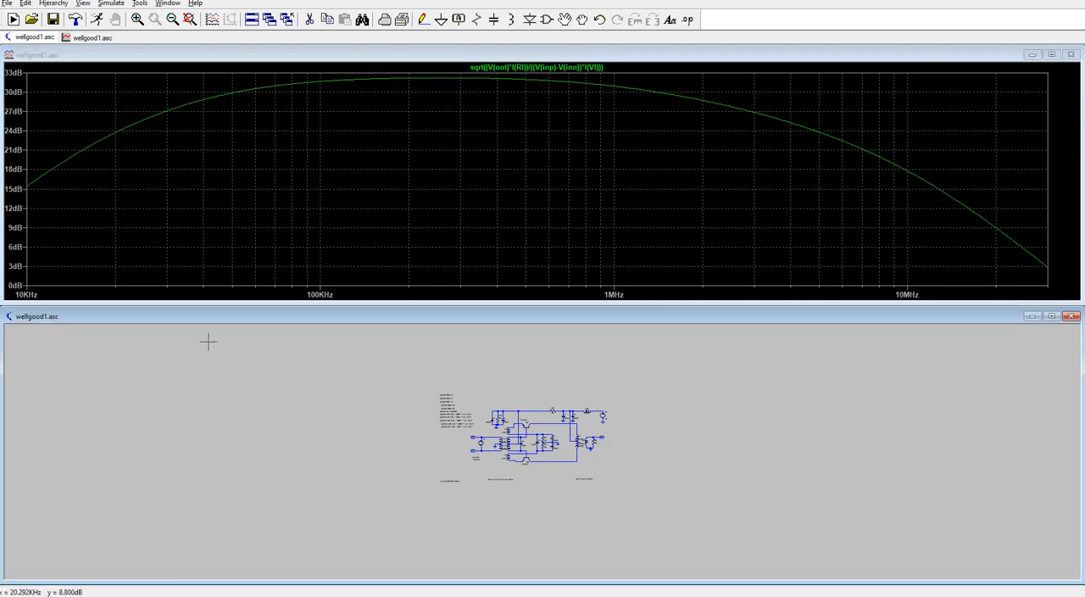
click(6, 3)
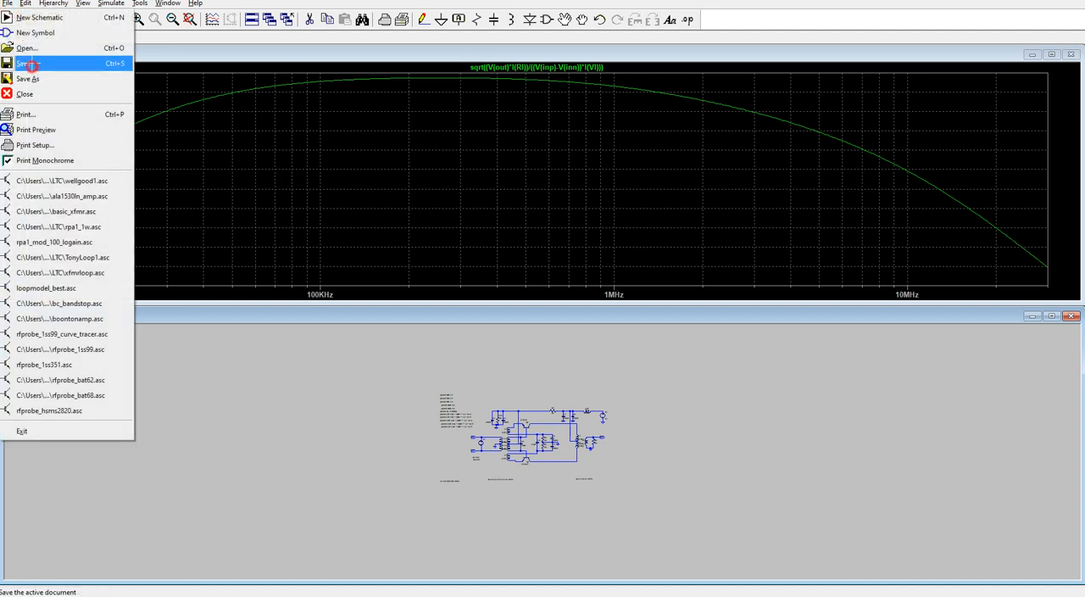
click(25, 64)
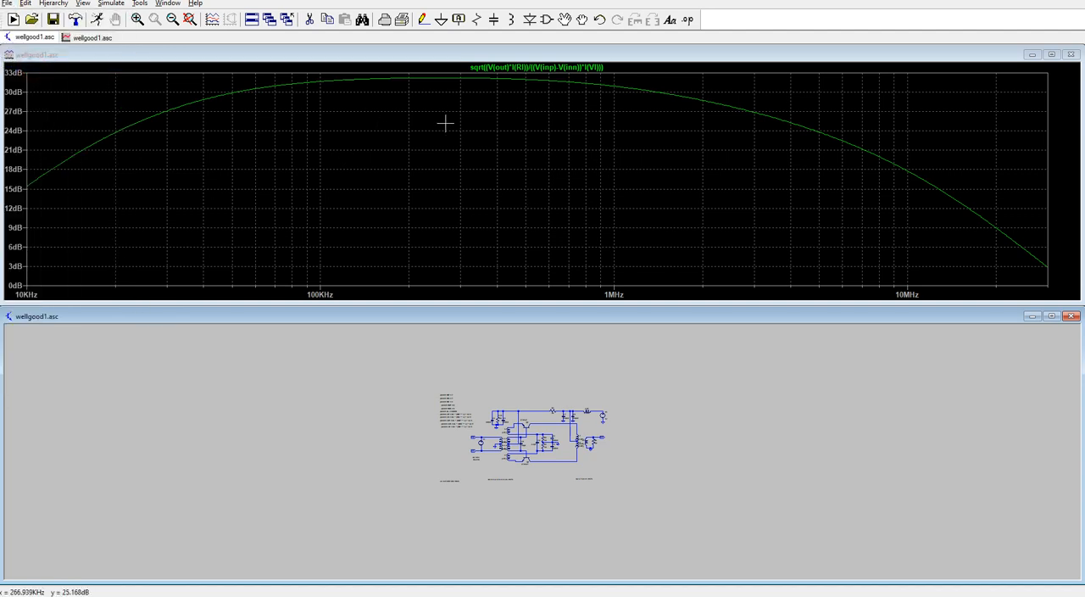
- Save the plot settings of the wellgood1 power gain plot
click(335, 54)
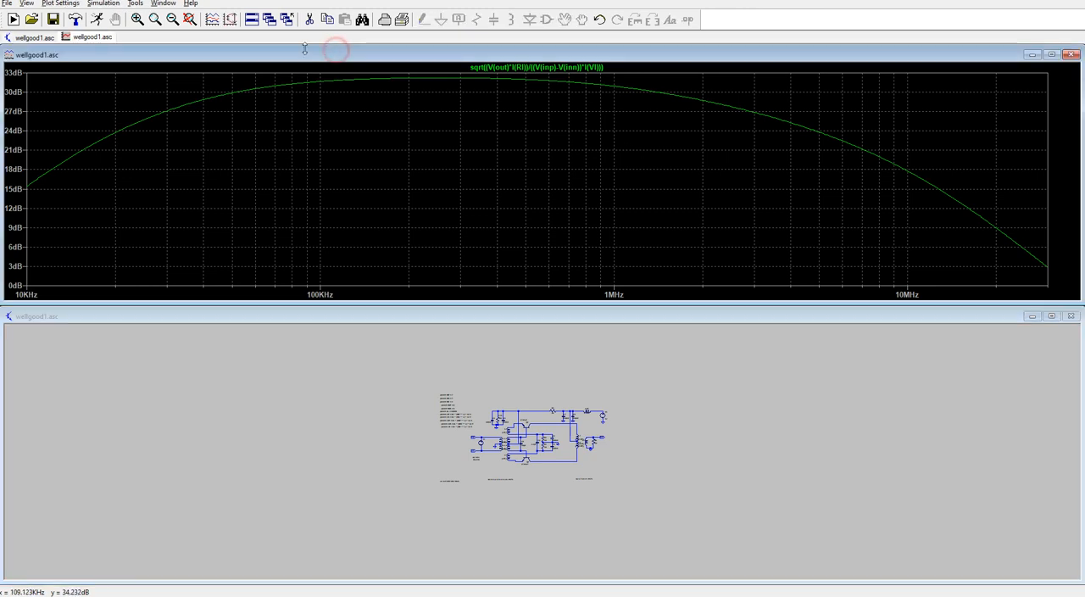
click(6, 4)
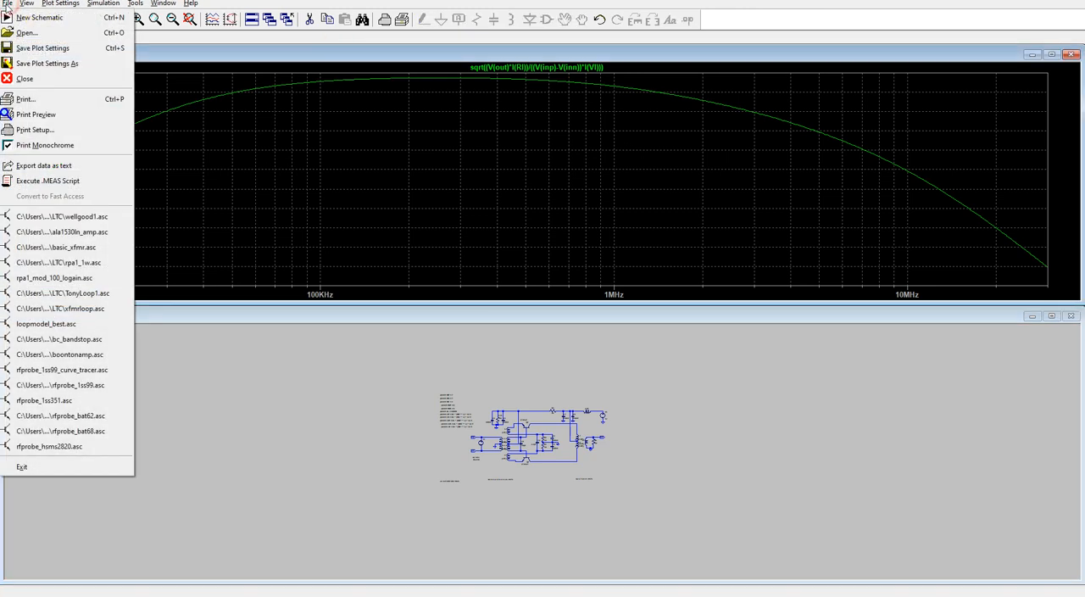
click(48, 52)
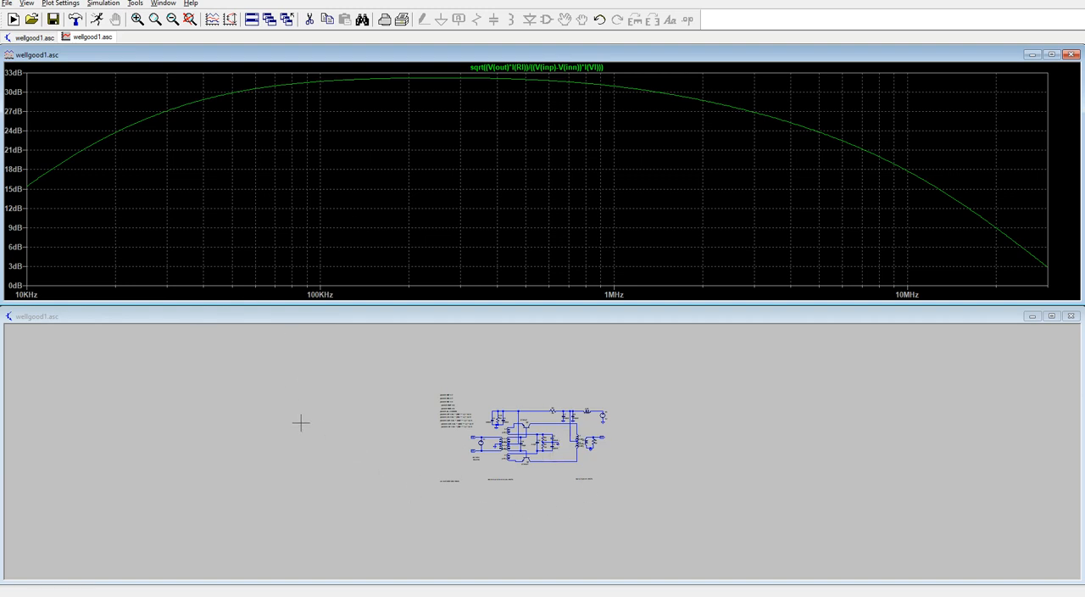
- Enlarge the amplifier circuit in the schematic window to examine its components and parameter statements
scroll(539, 454, down, 1)
scroll(540, 455, up, 5)
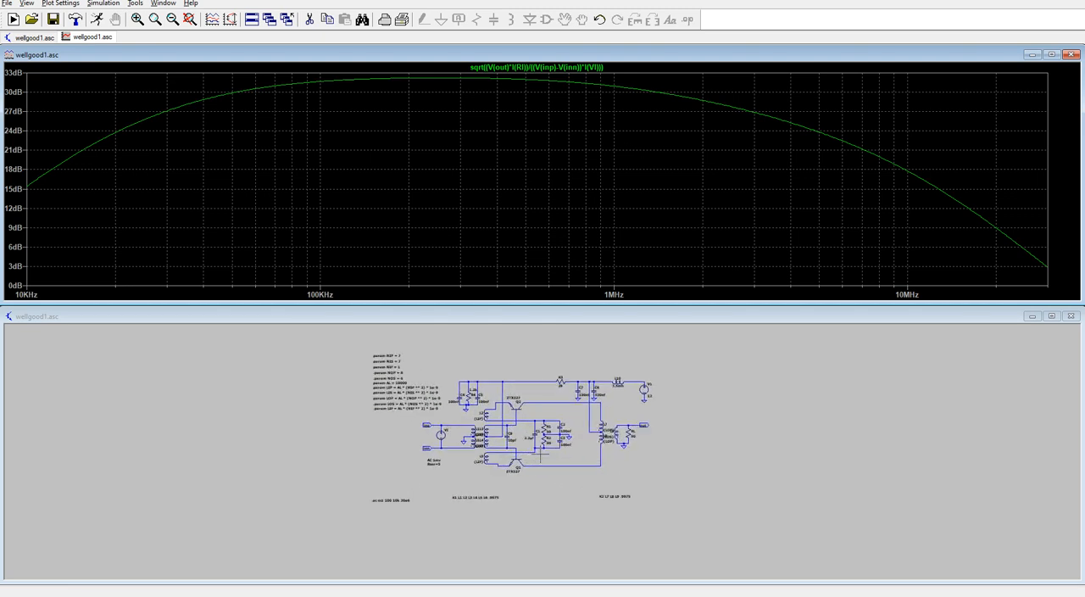